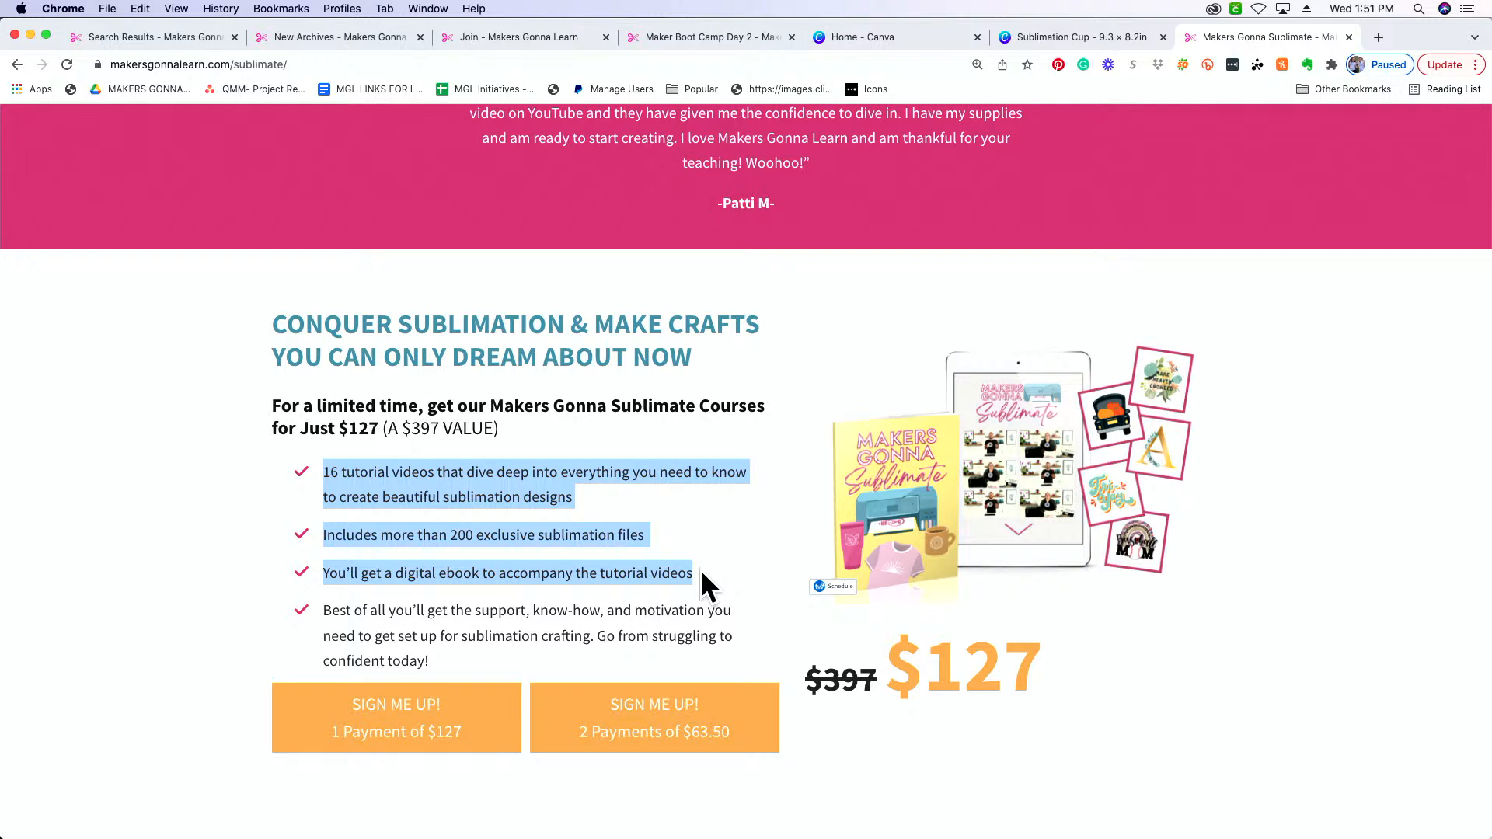
Review the Makers Gonna Sublimate offer, from its pricing and project section through the course overview to the included tools.
scroll(701, 573, down, 5)
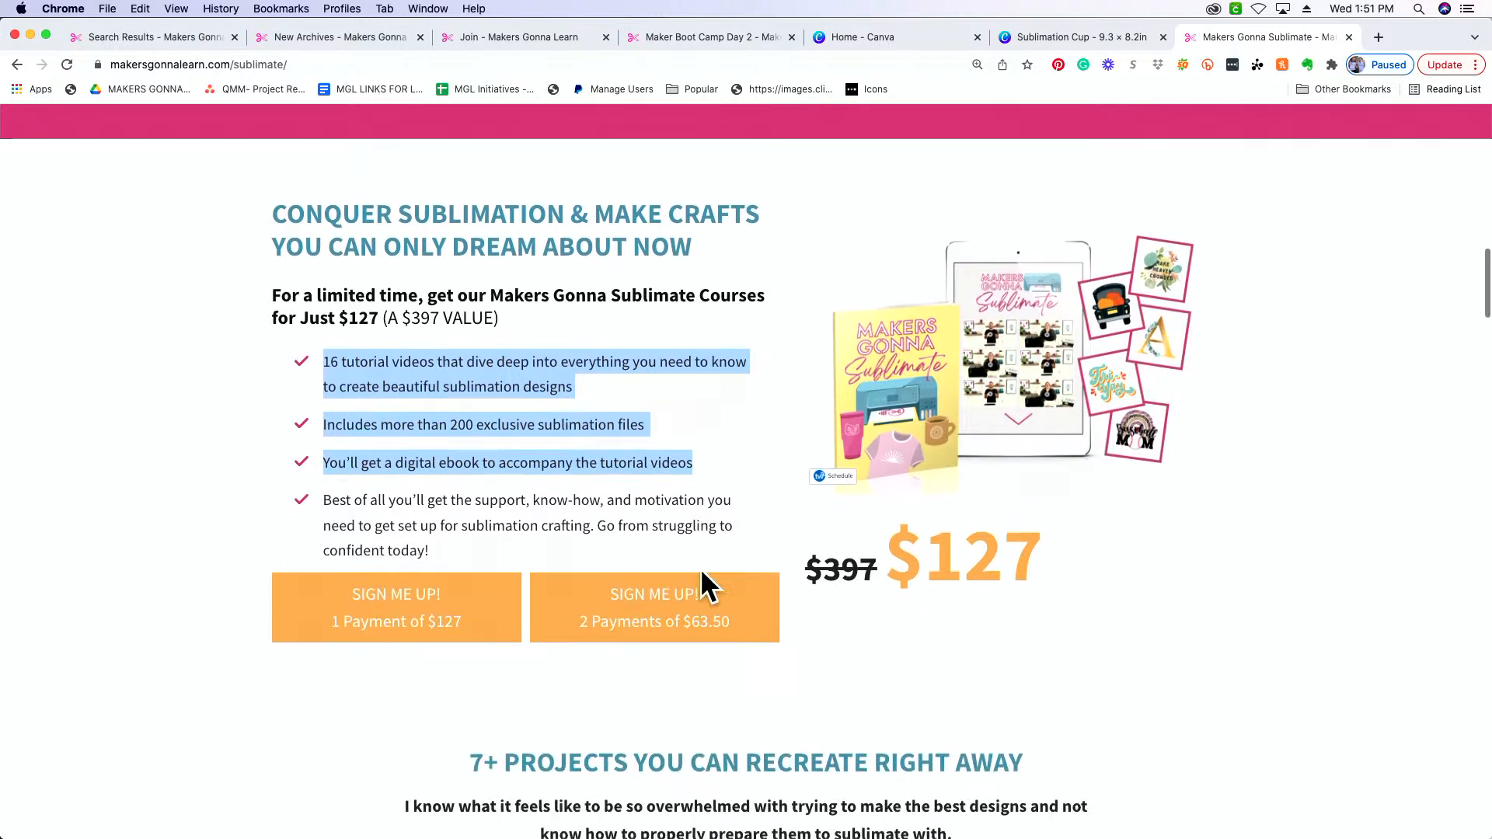
scroll(703, 584, down, 3)
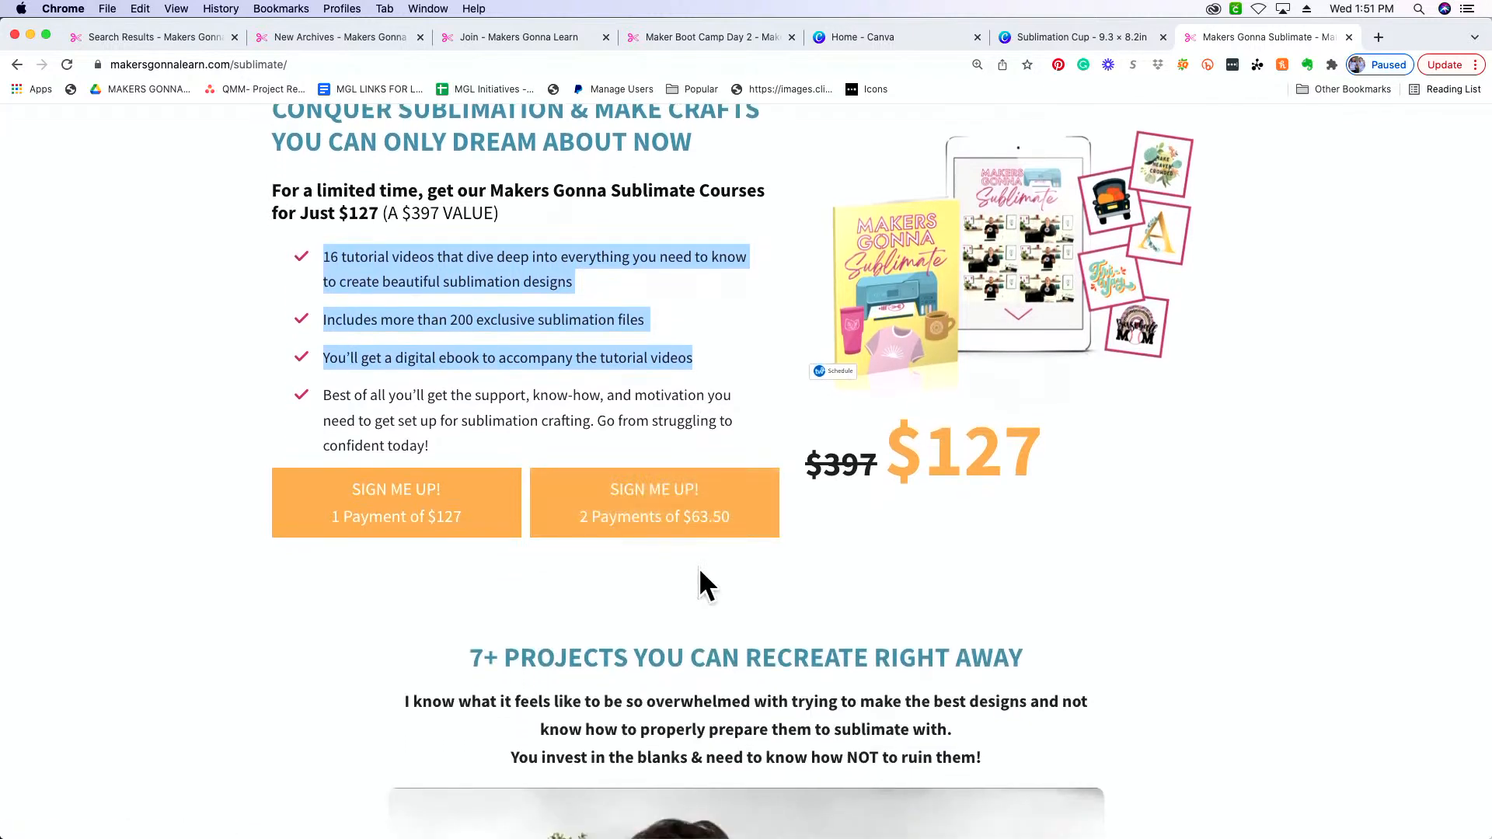
scroll(700, 575, down, 8)
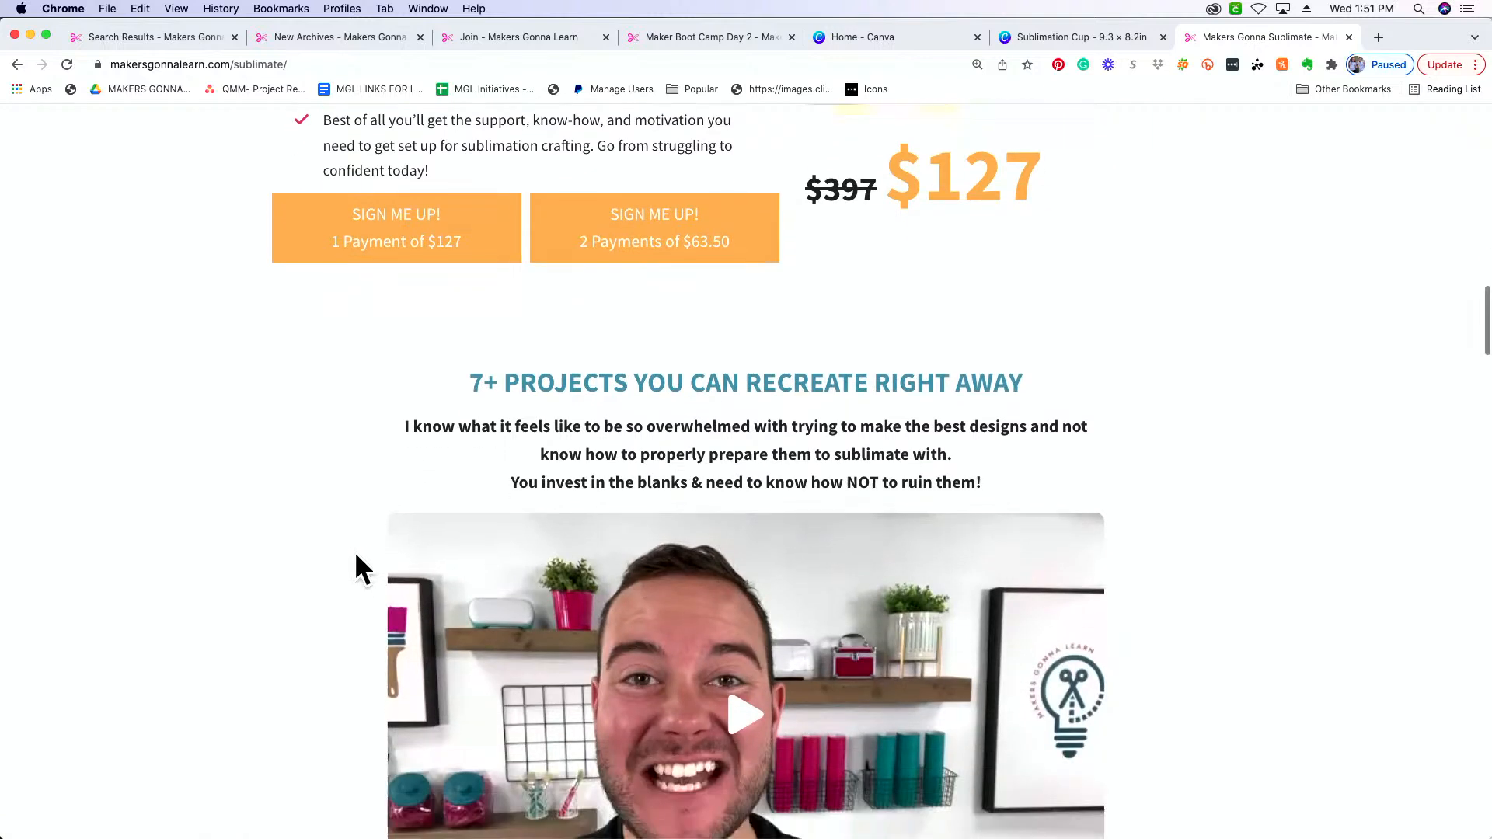
scroll(354, 553, down, 5)
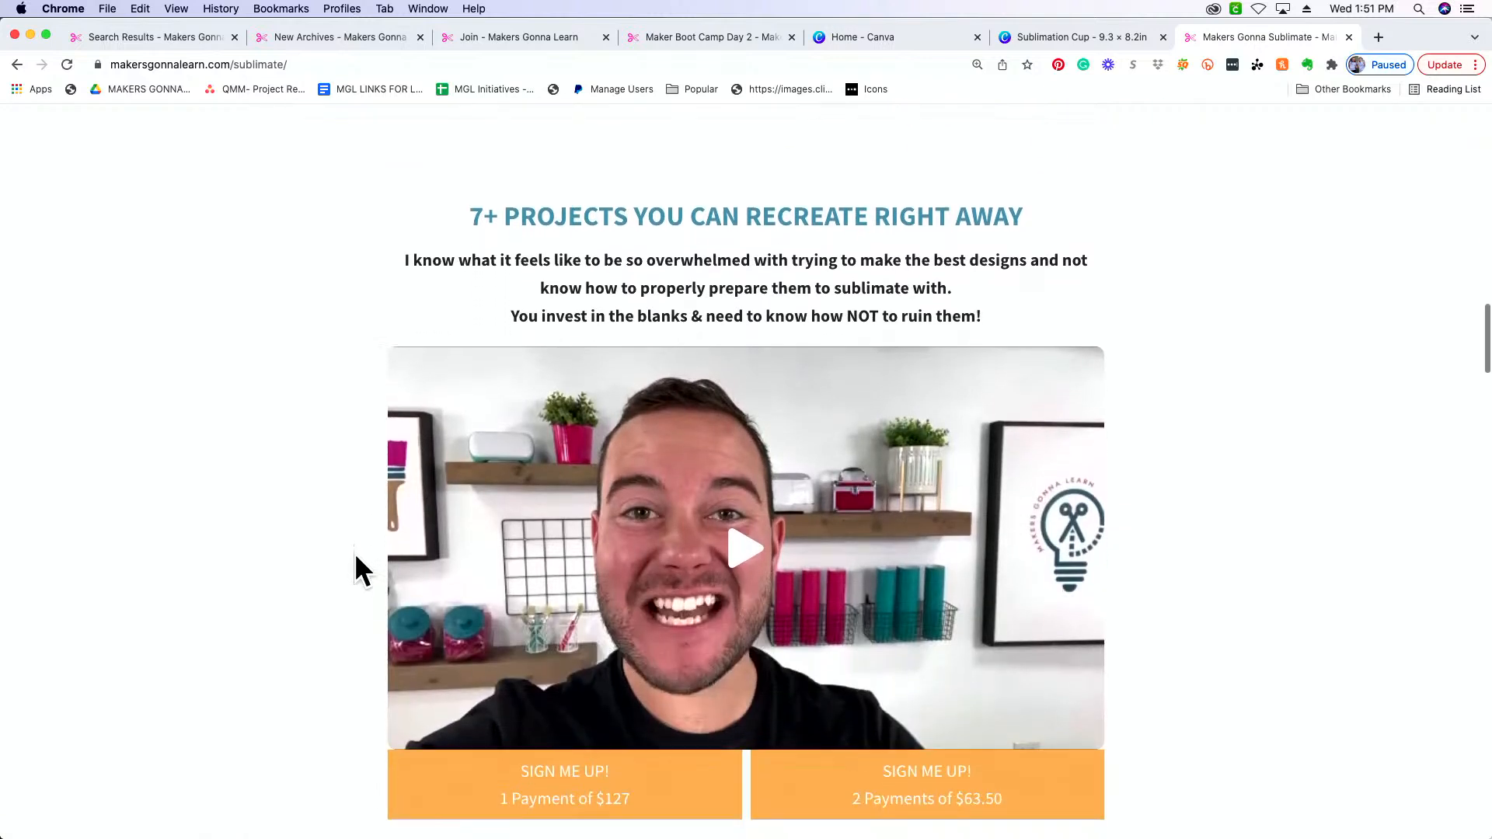
scroll(354, 552, down, 4)
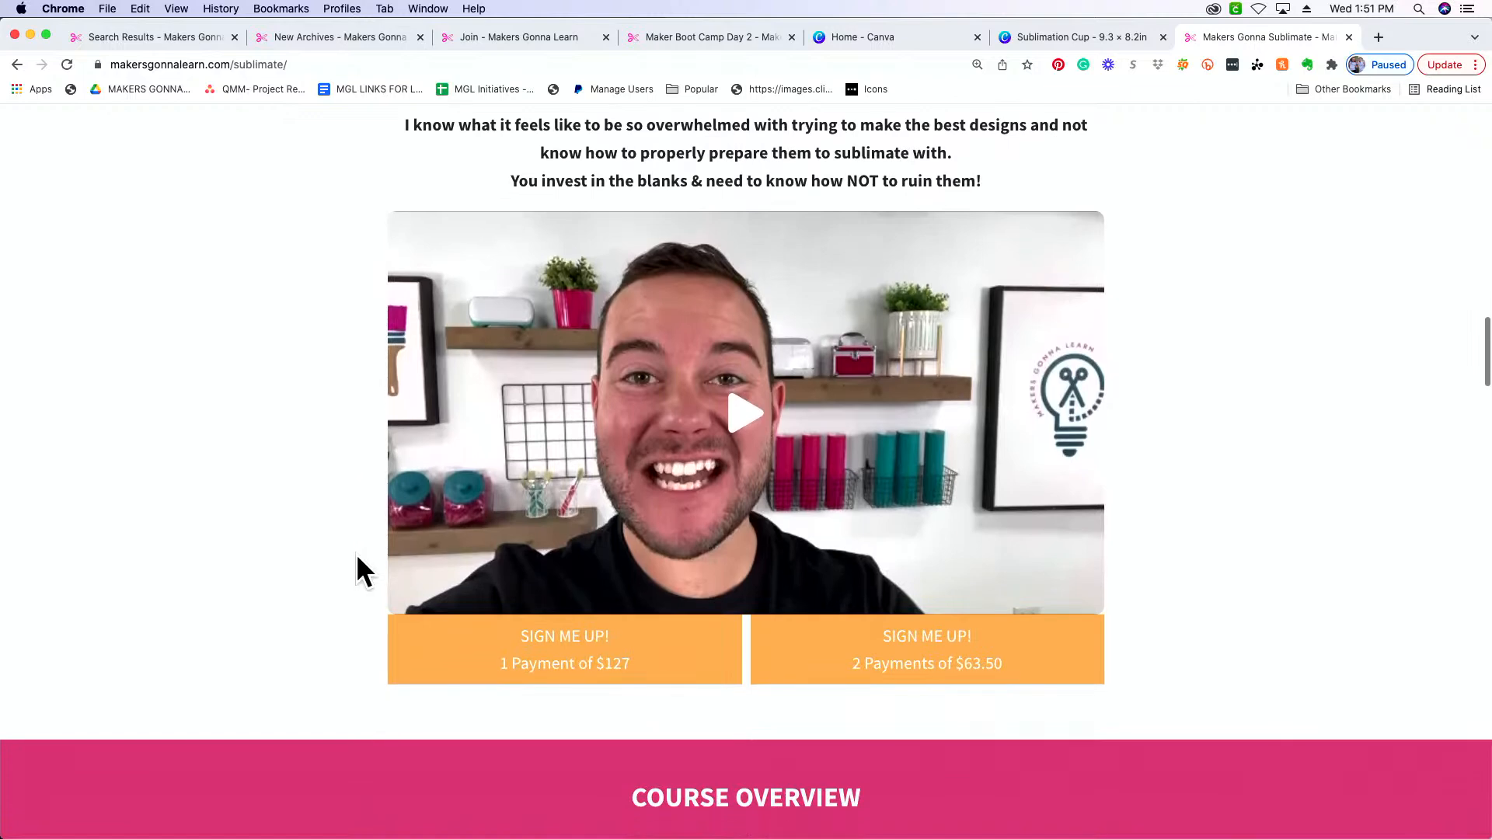
scroll(357, 553, down, 8)
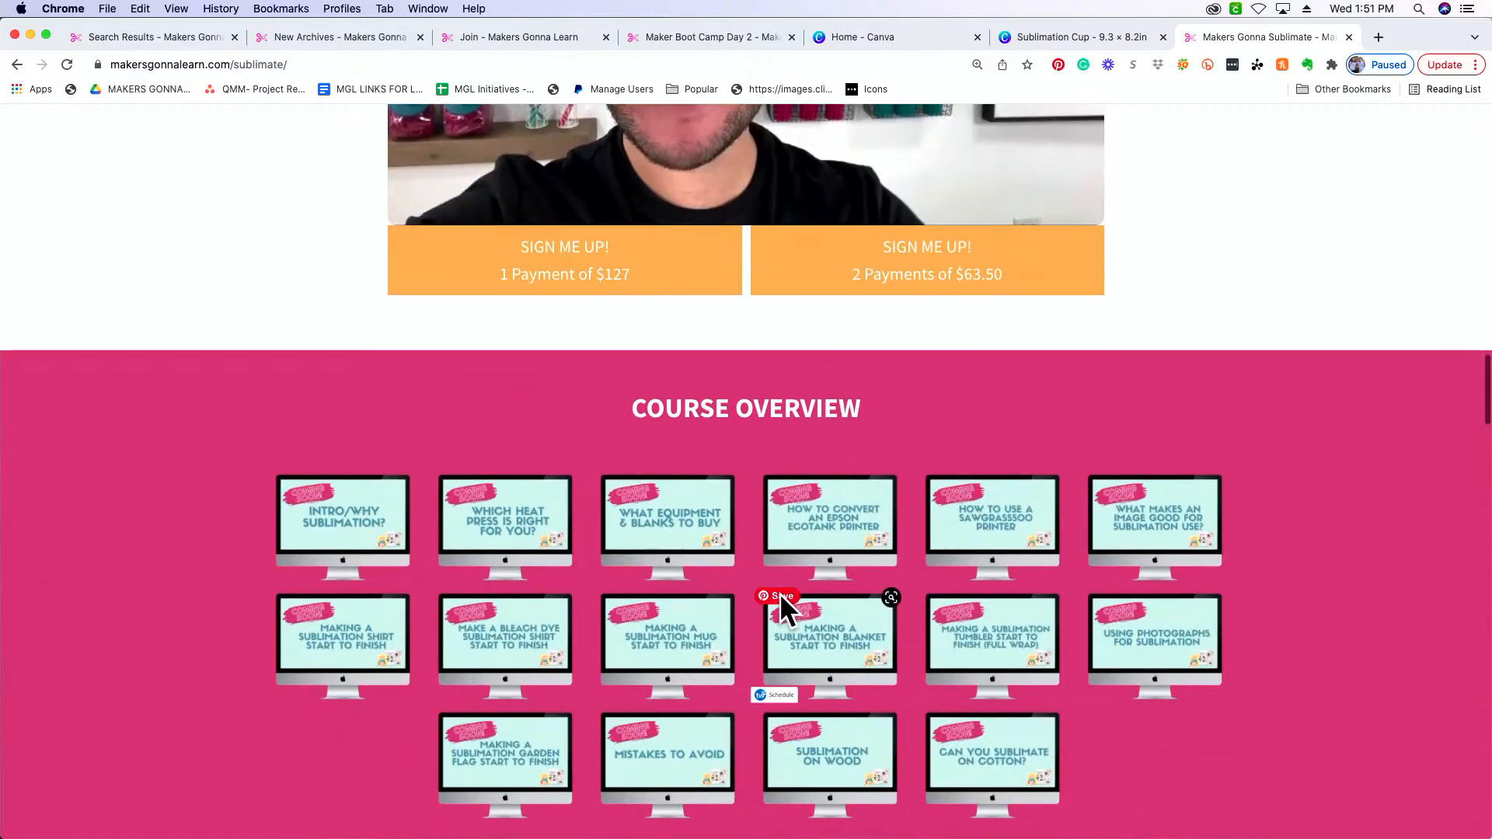
scroll(621, 604, down, 4)
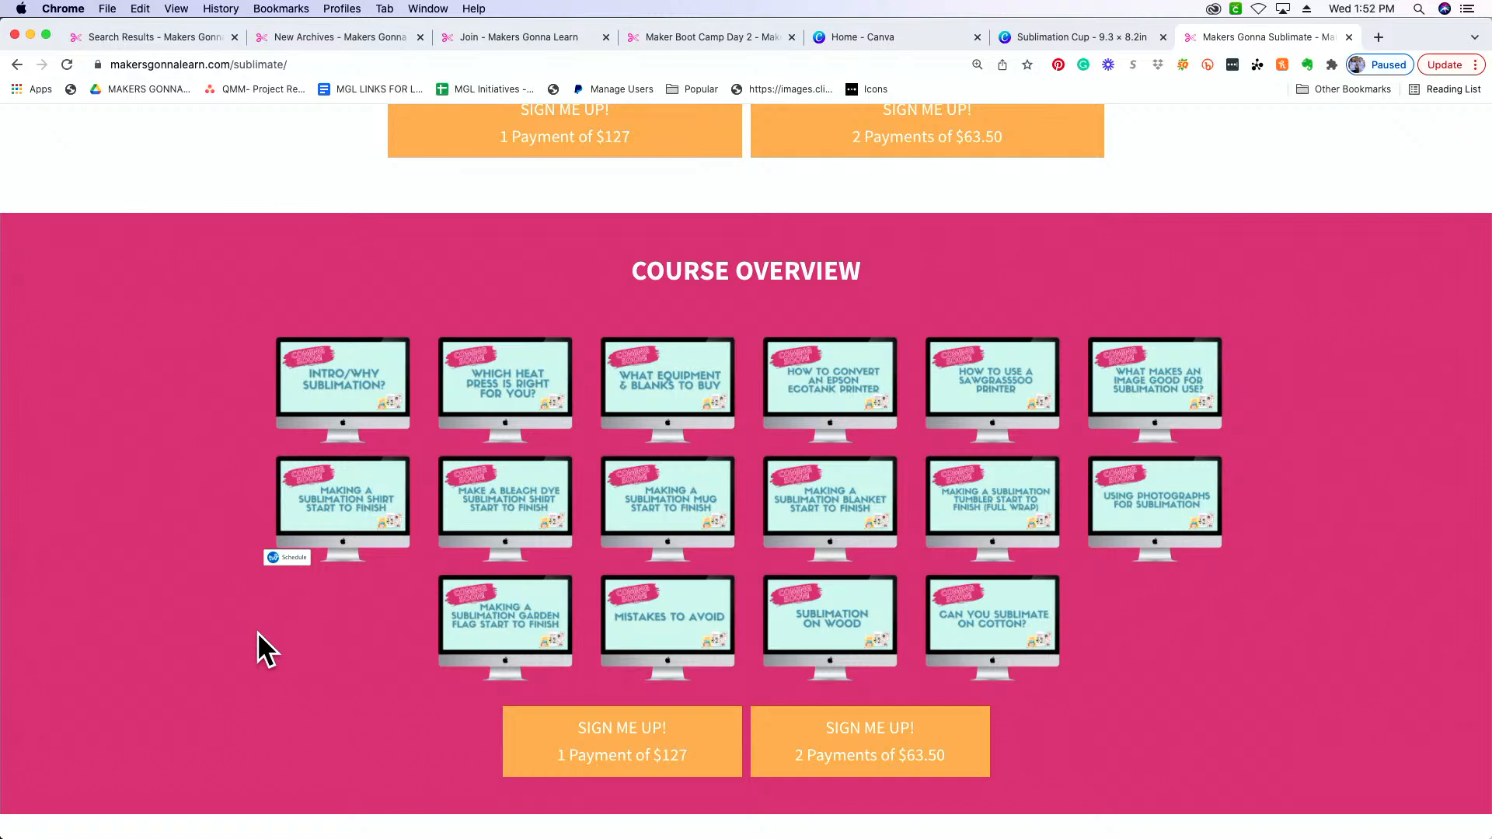
scroll(265, 632, down, 5)
scroll(278, 637, down, 7)
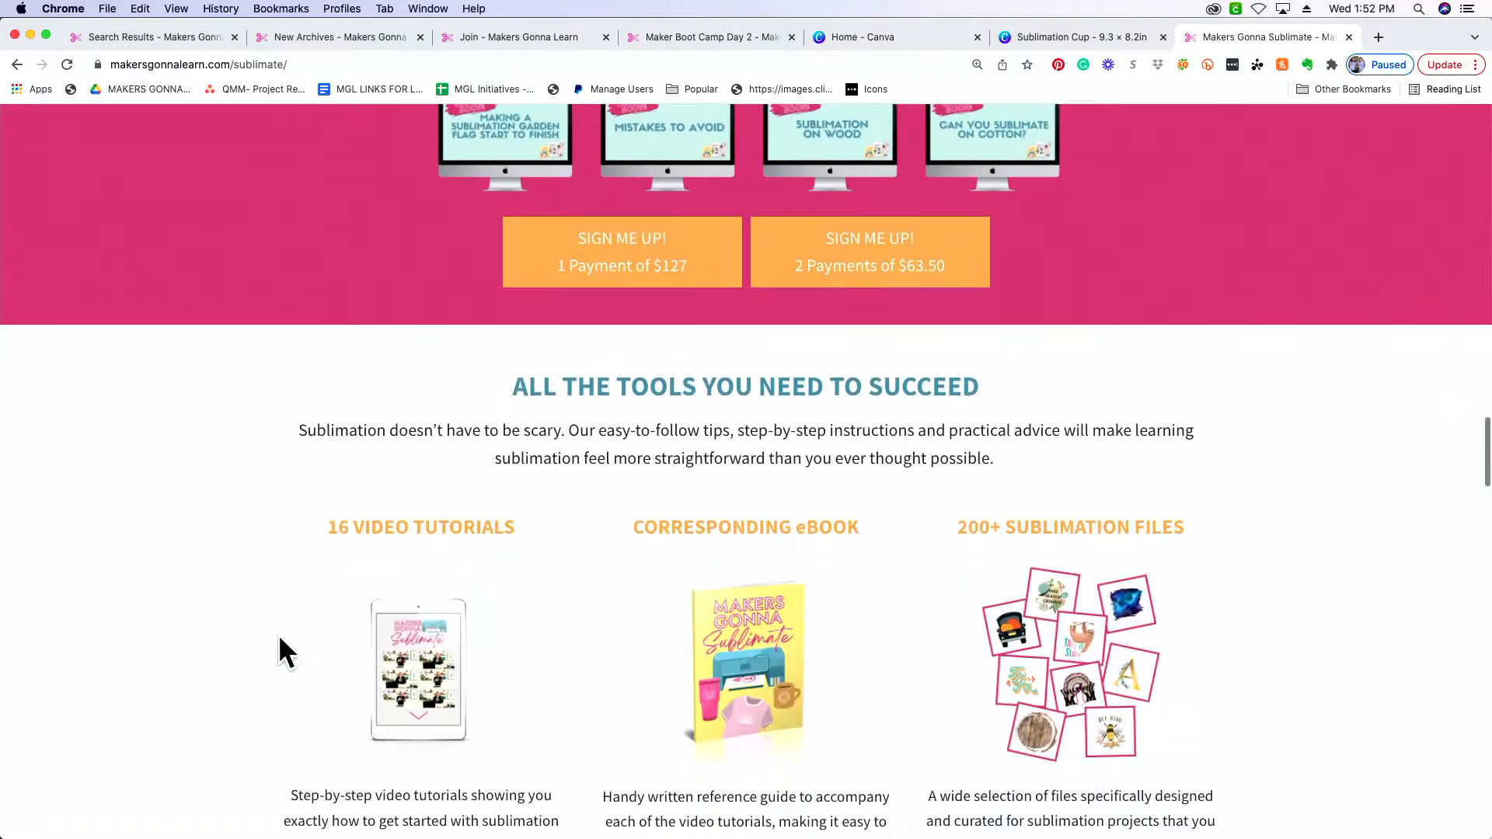
scroll(281, 635, down, 6)
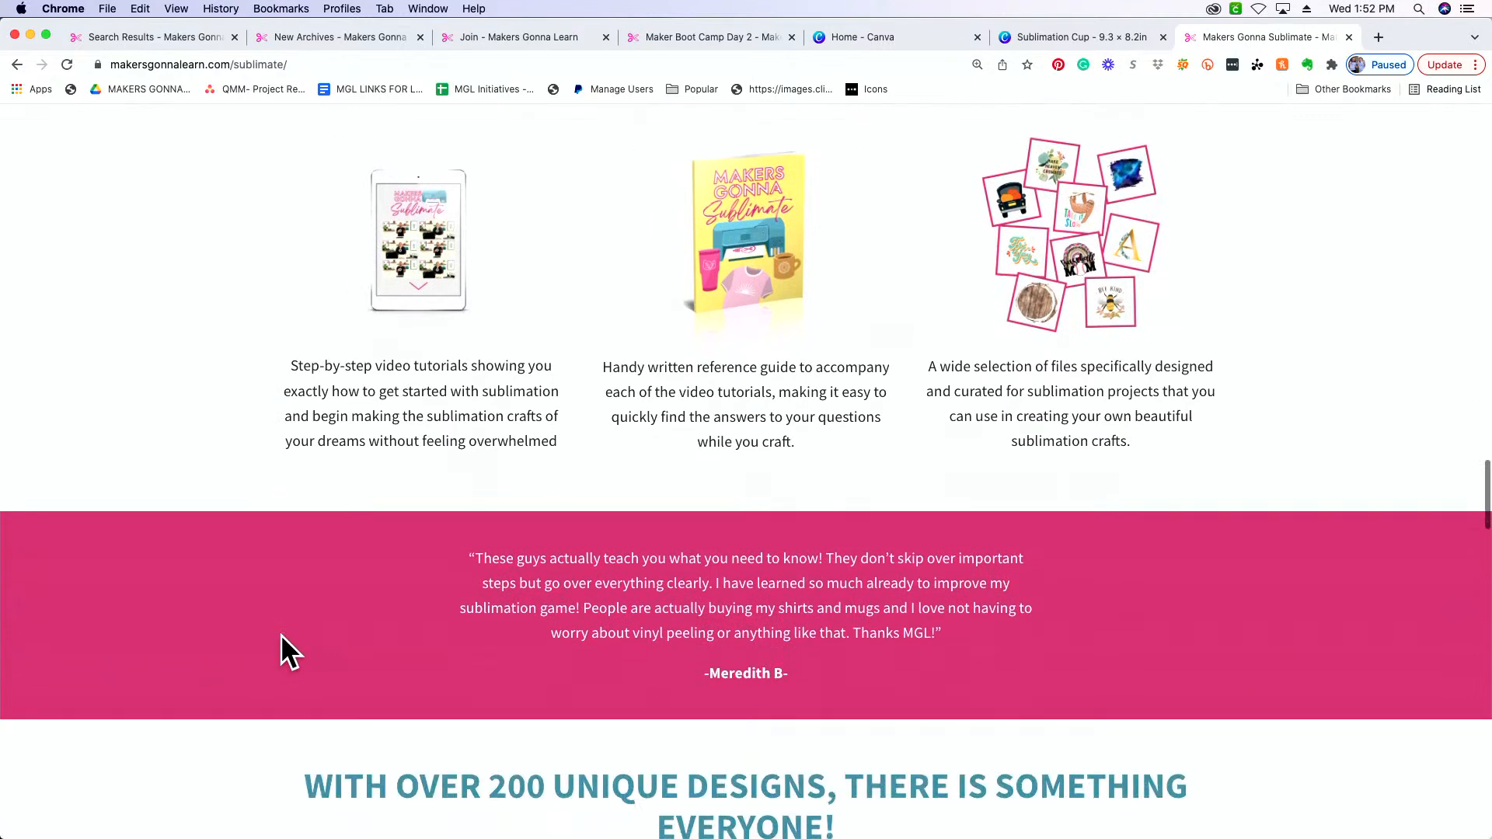
Examine the gallery of sublimation designs, from the quote and holiday graphics down to the background patterns.
scroll(280, 632, down, 3)
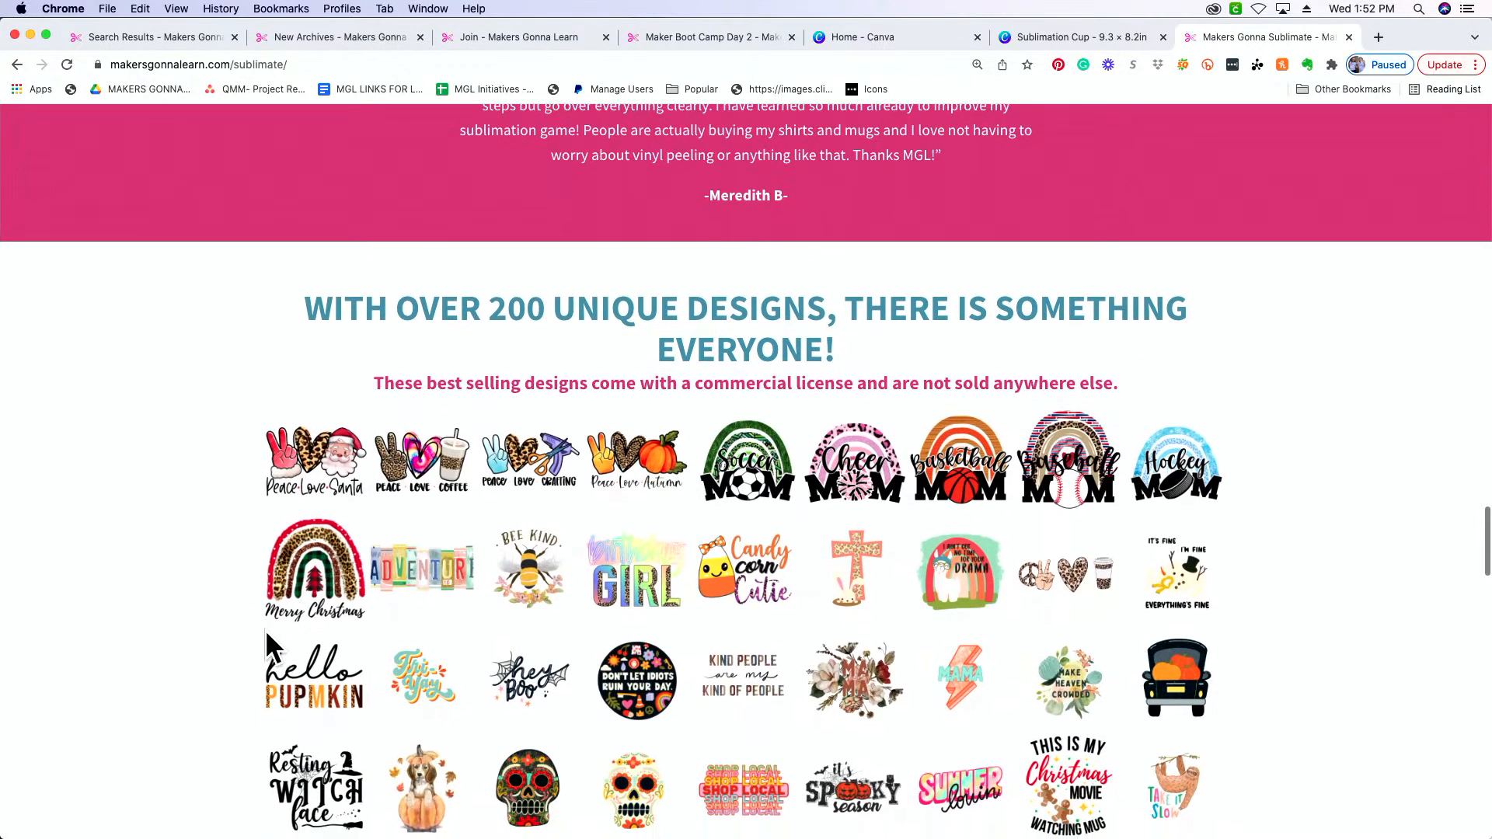
scroll(134, 614, down, 2)
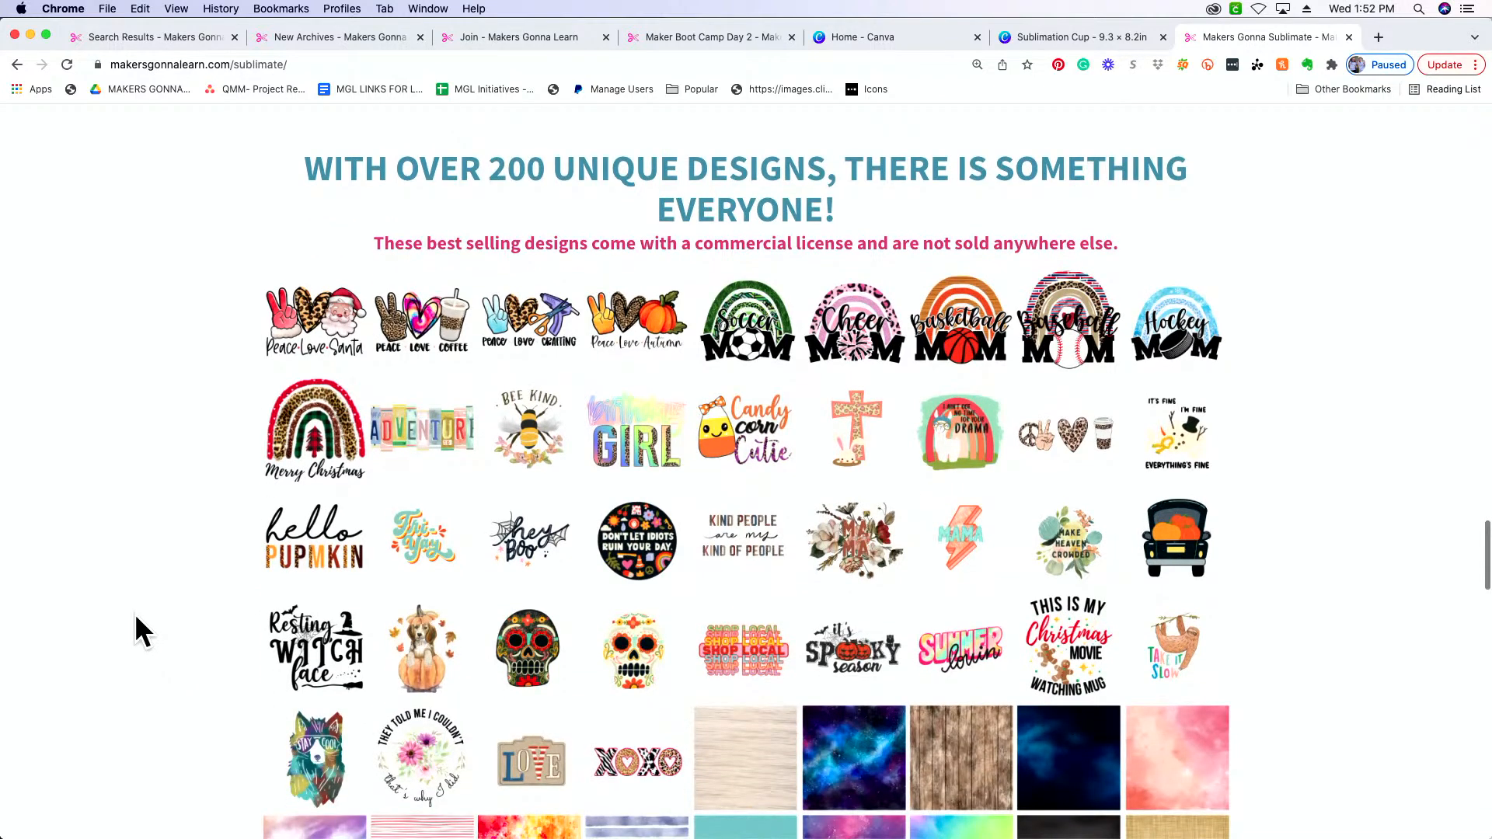
scroll(140, 611, down, 1)
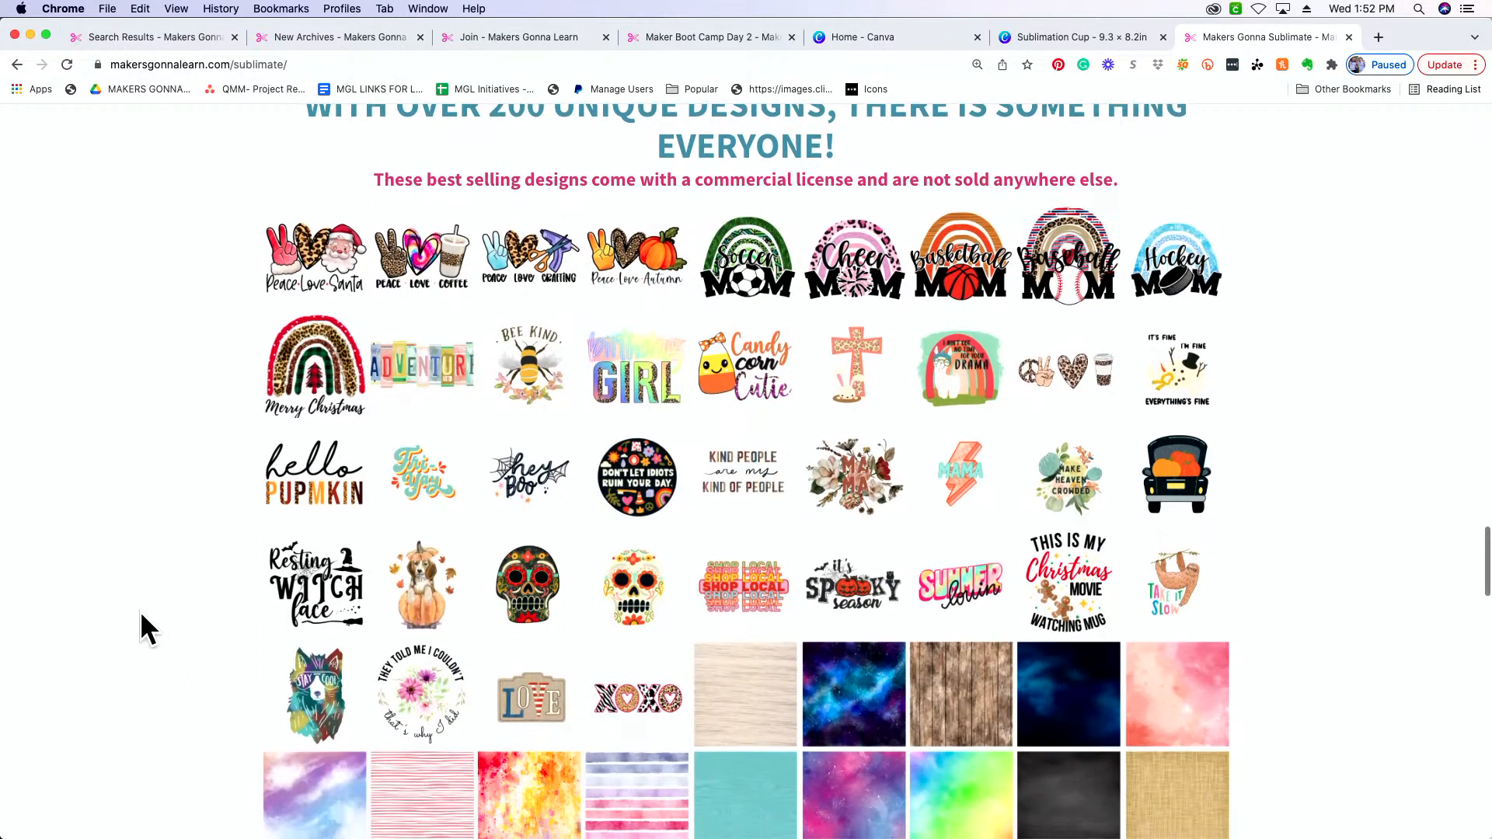
scroll(126, 608, down, 1)
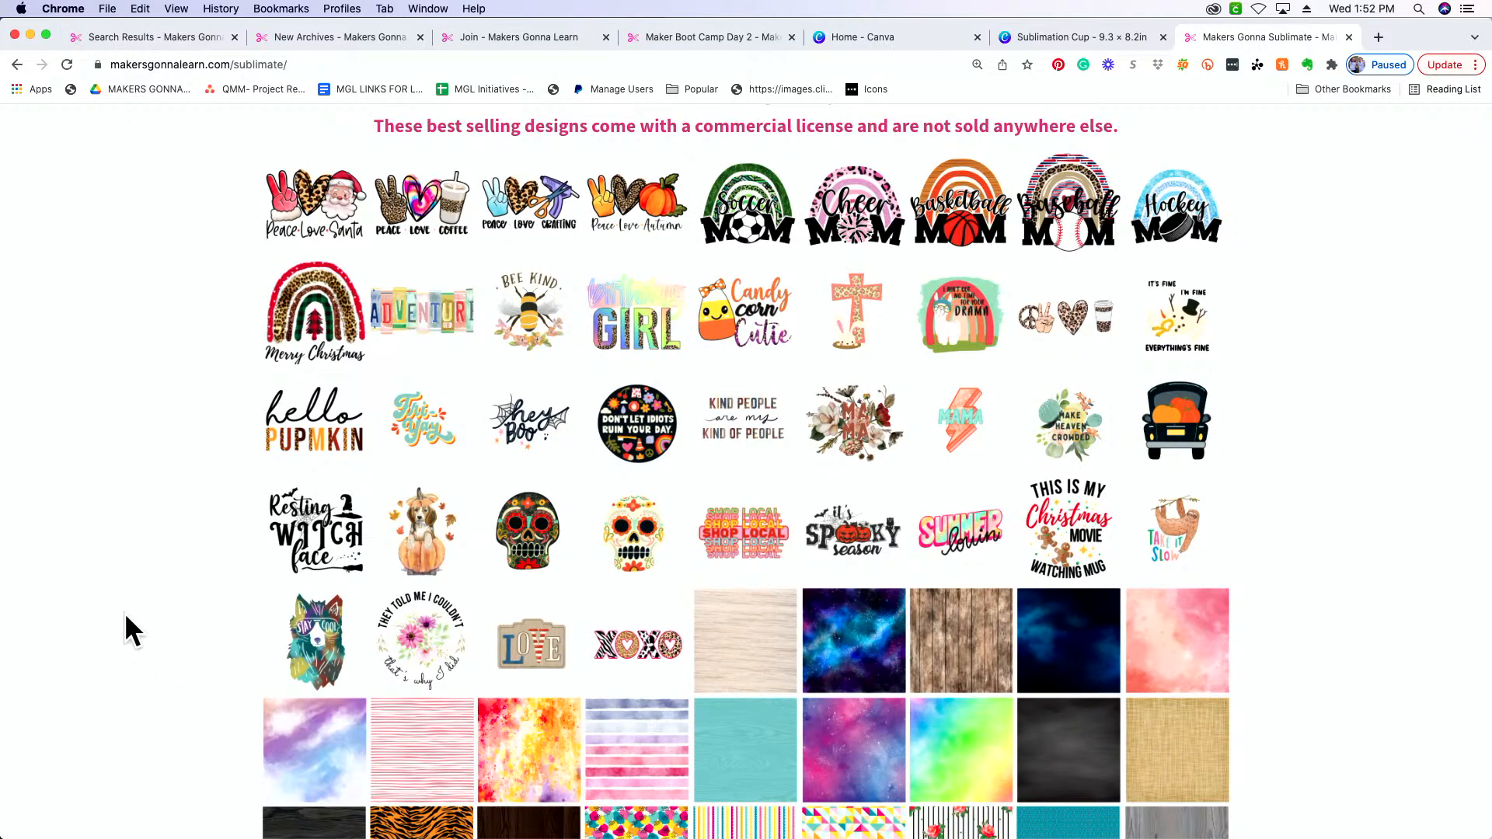
scroll(124, 612, down, 1)
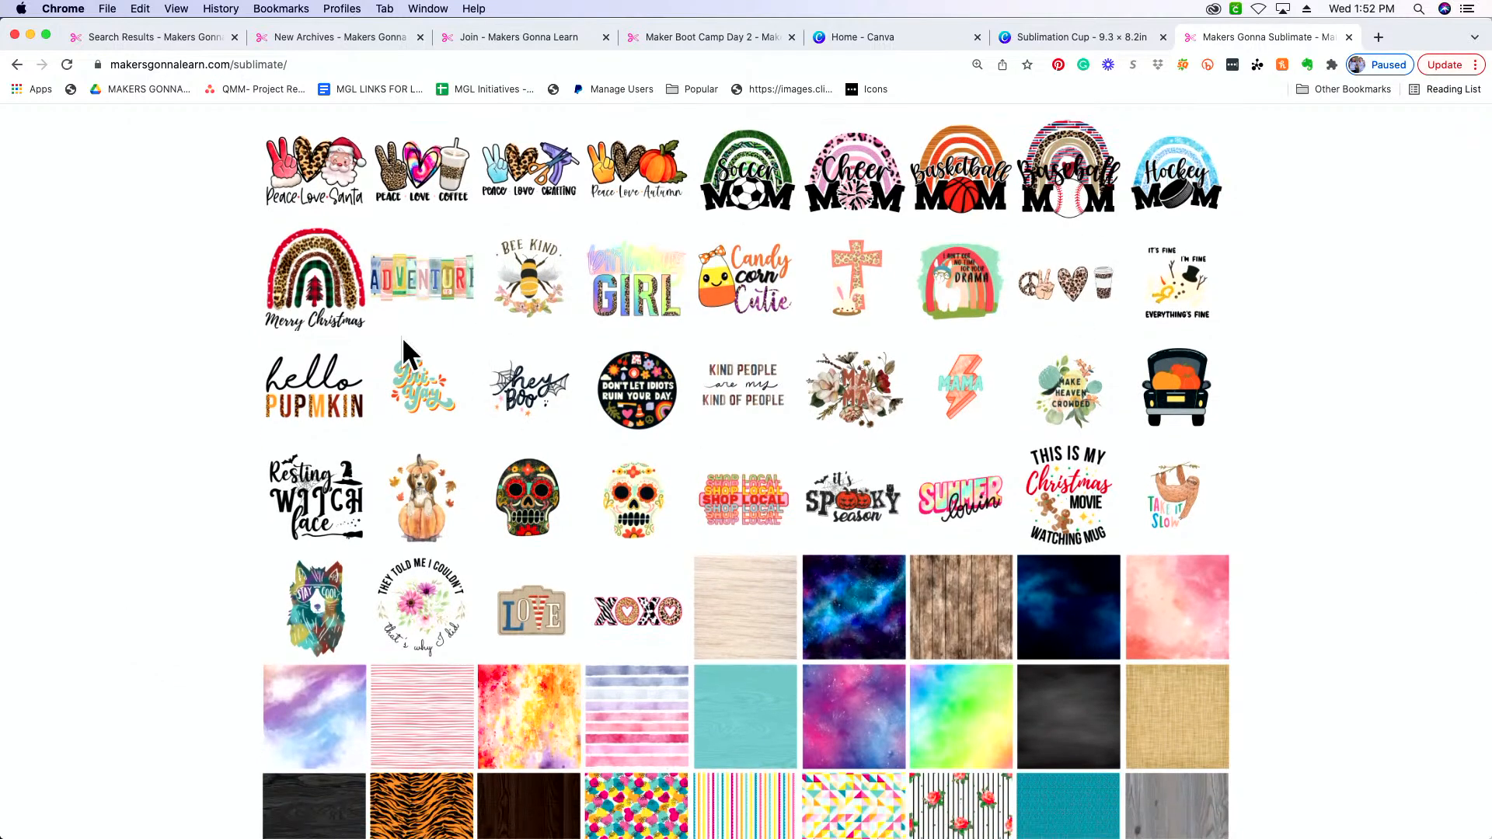
scroll(510, 394, down, 5)
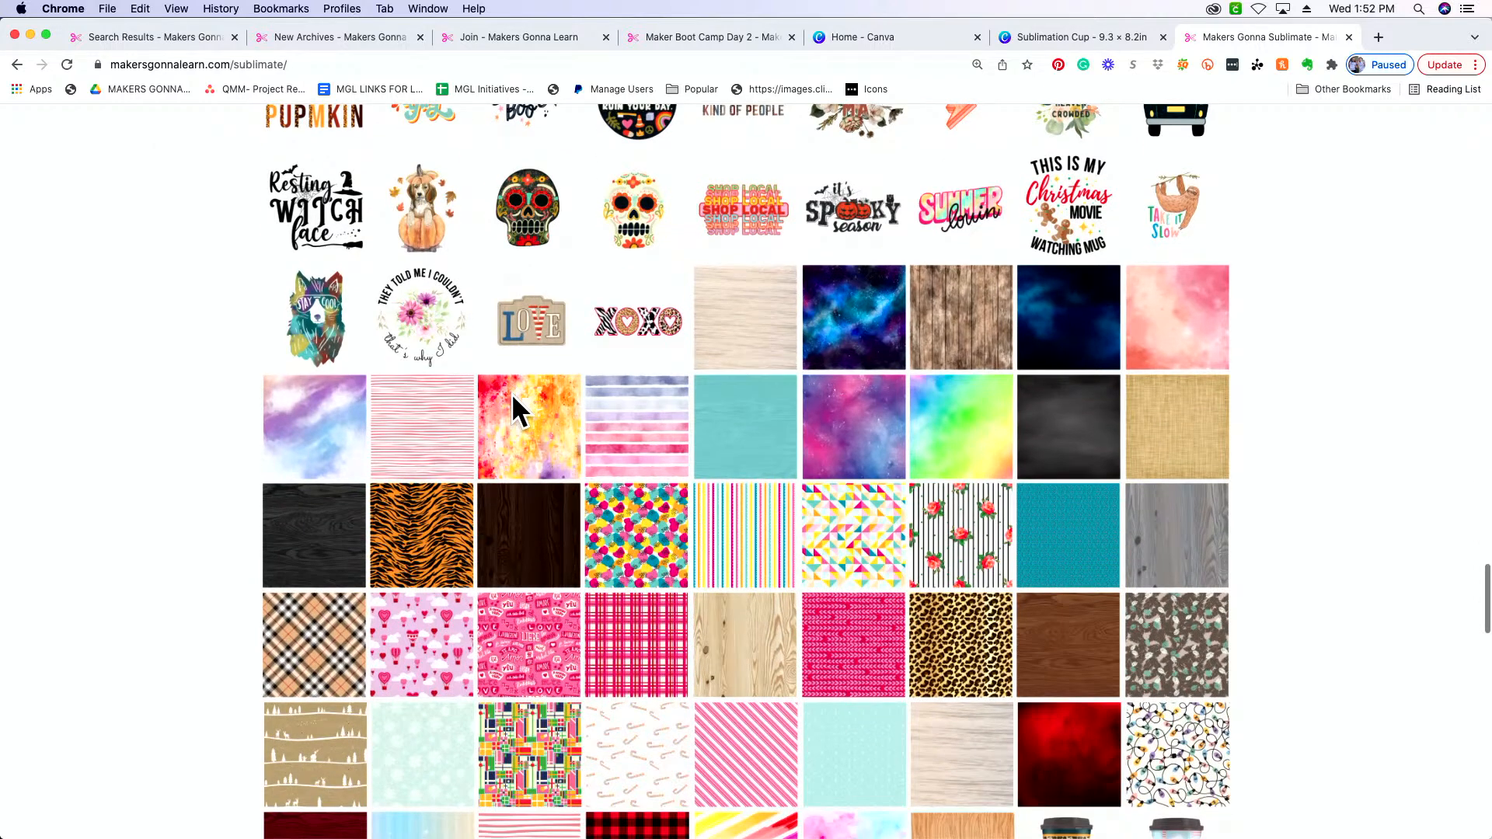
scroll(512, 393, down, 2)
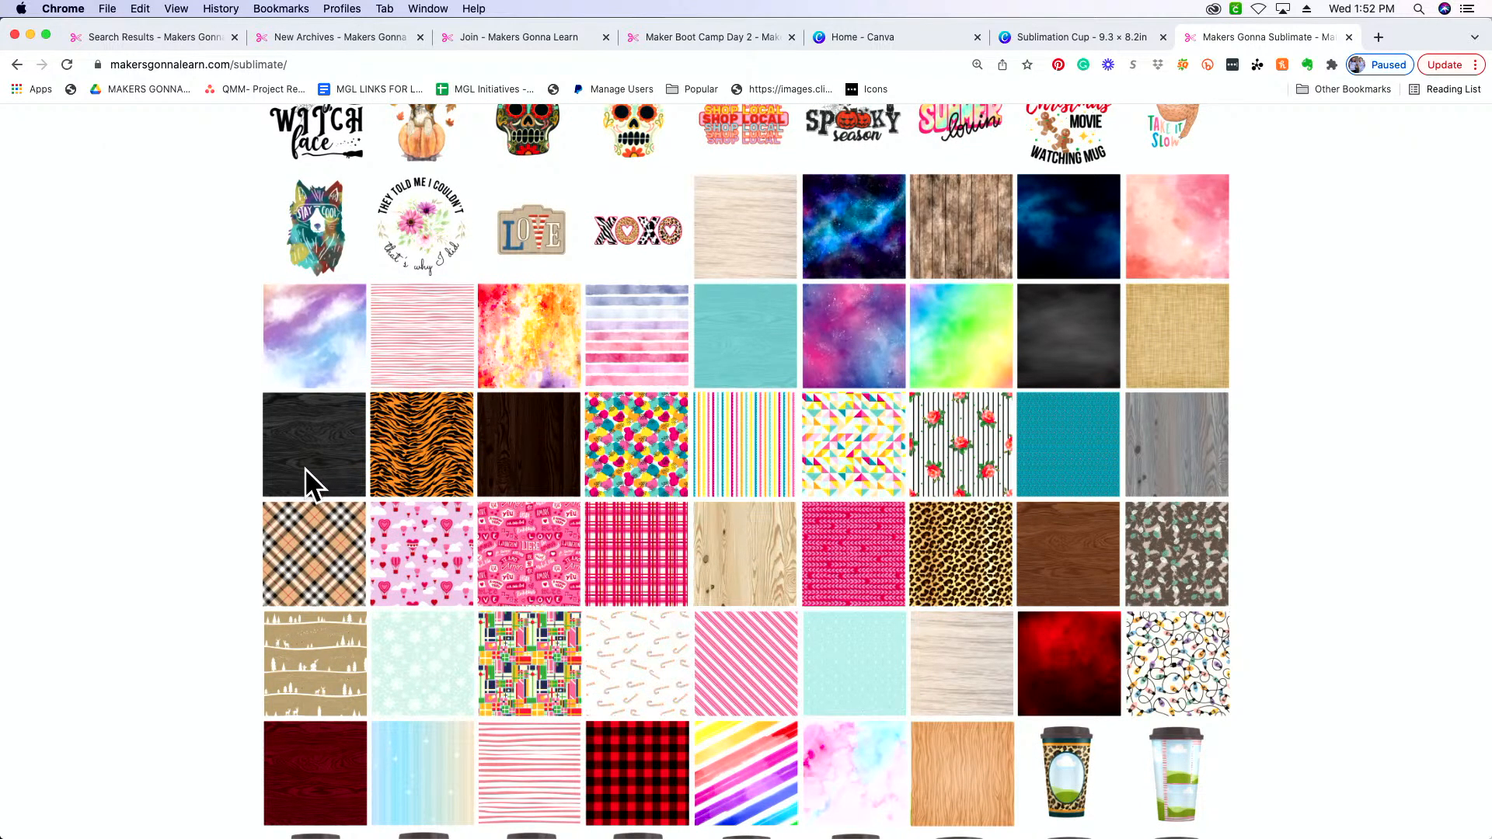
scroll(184, 543, down, 7)
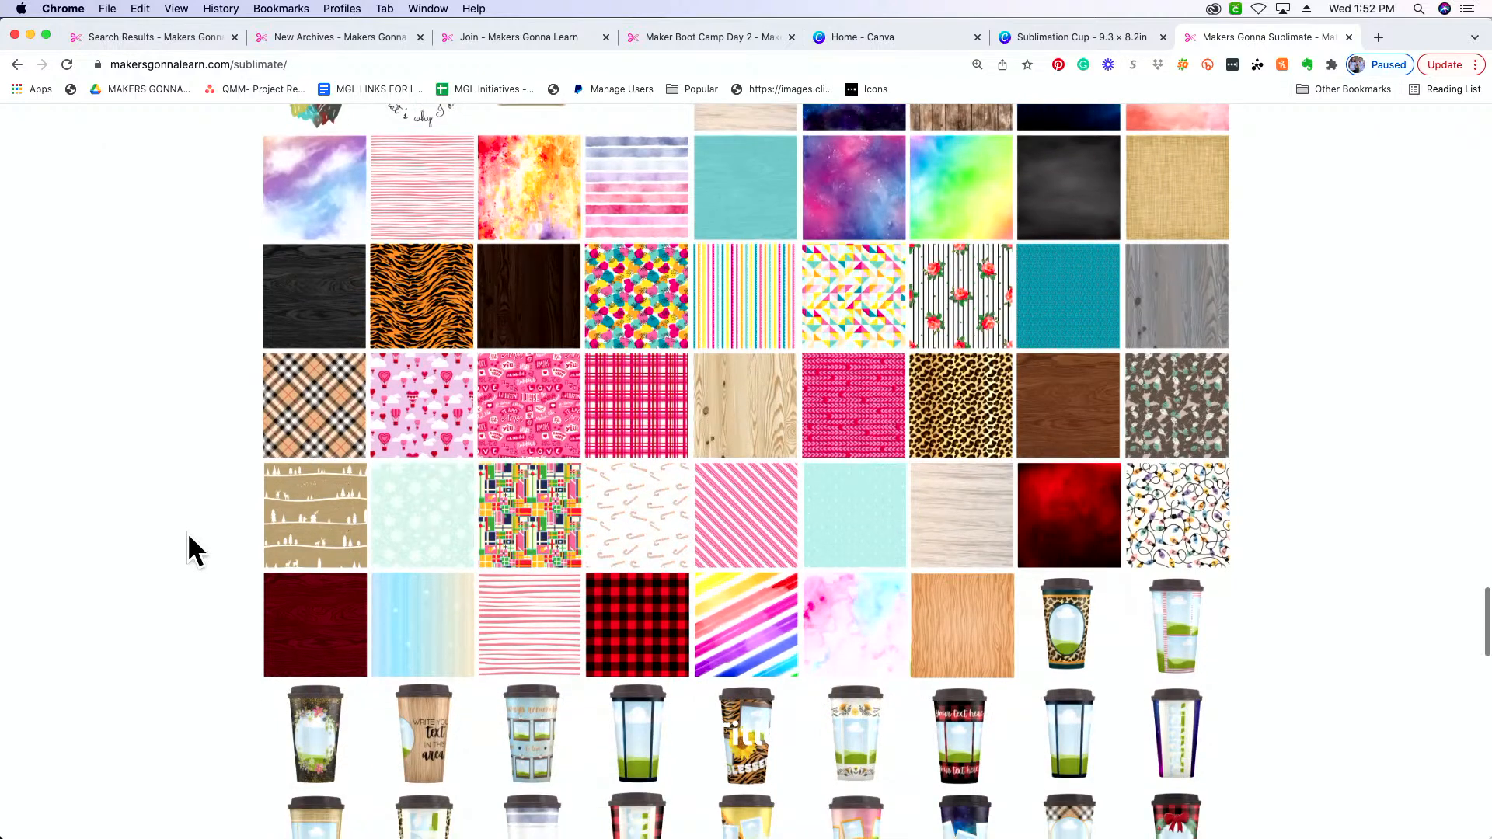
Examine the tumbler templates, letters, Christmas designs, brush-stroke shapes and mug templates further down the design gallery.
scroll(189, 536, down, 5)
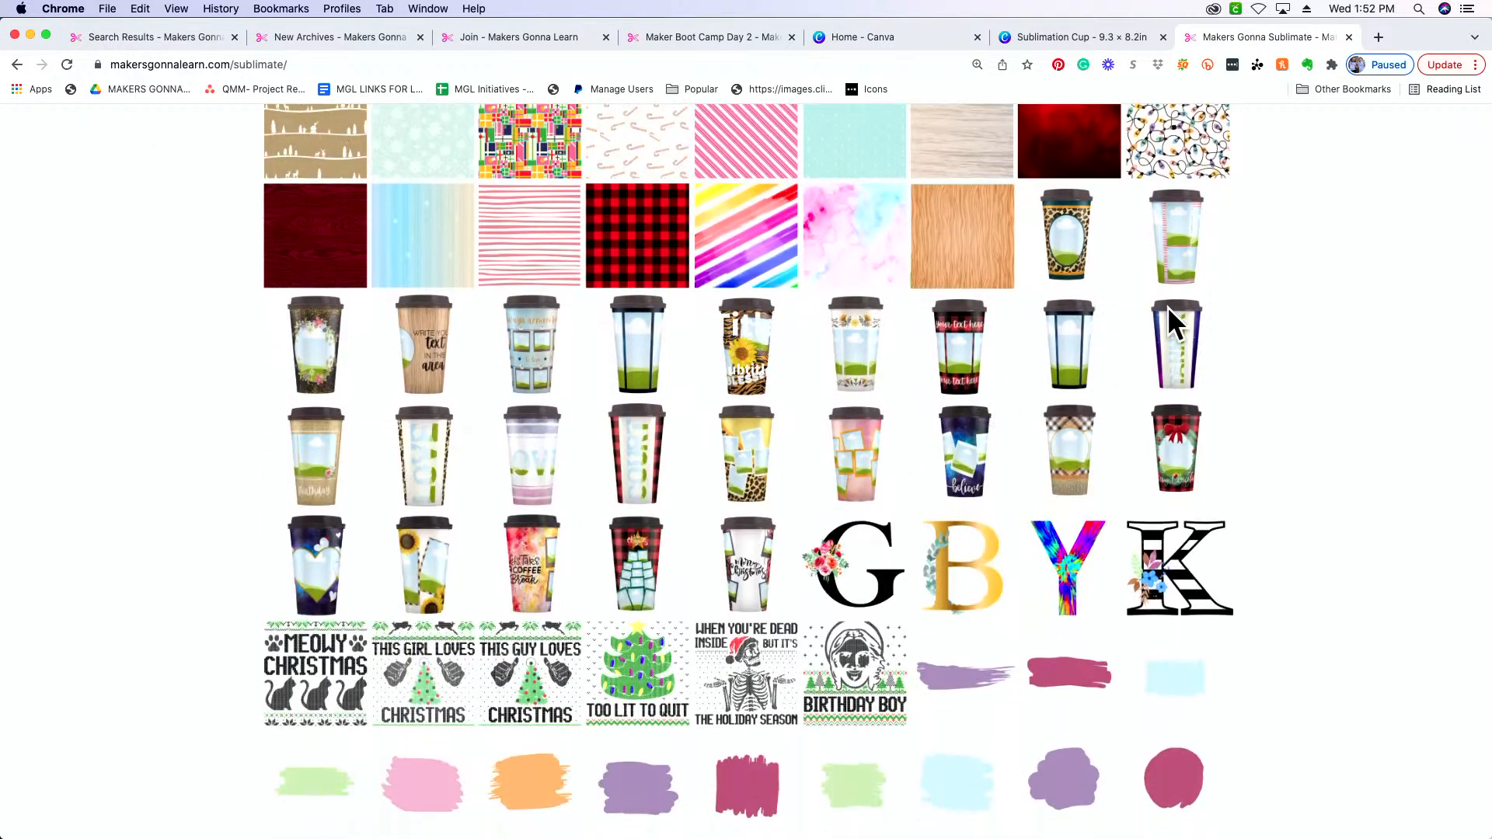
scroll(1171, 292, up, 1)
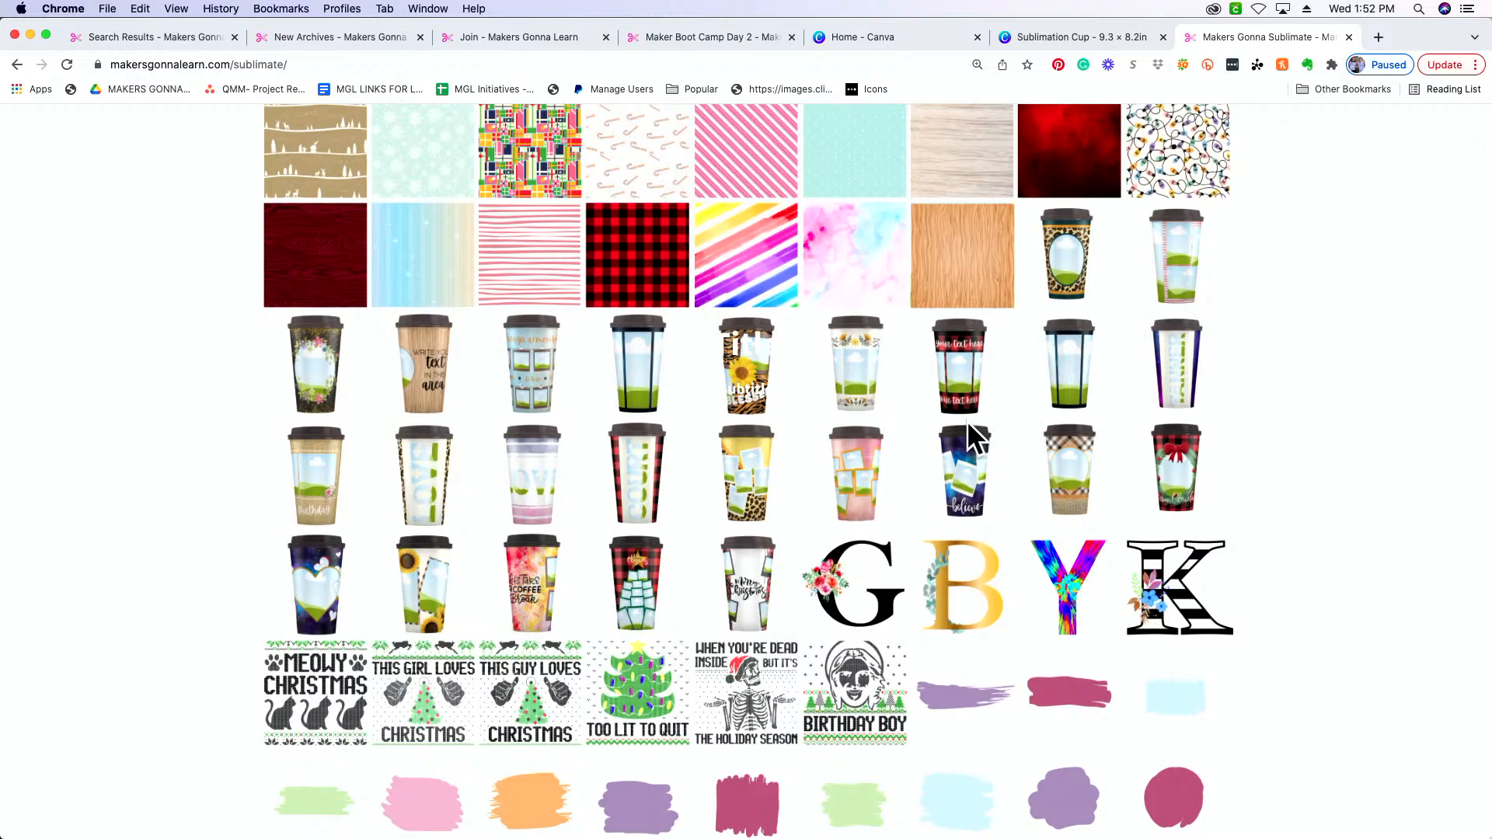
scroll(889, 413, up, 1)
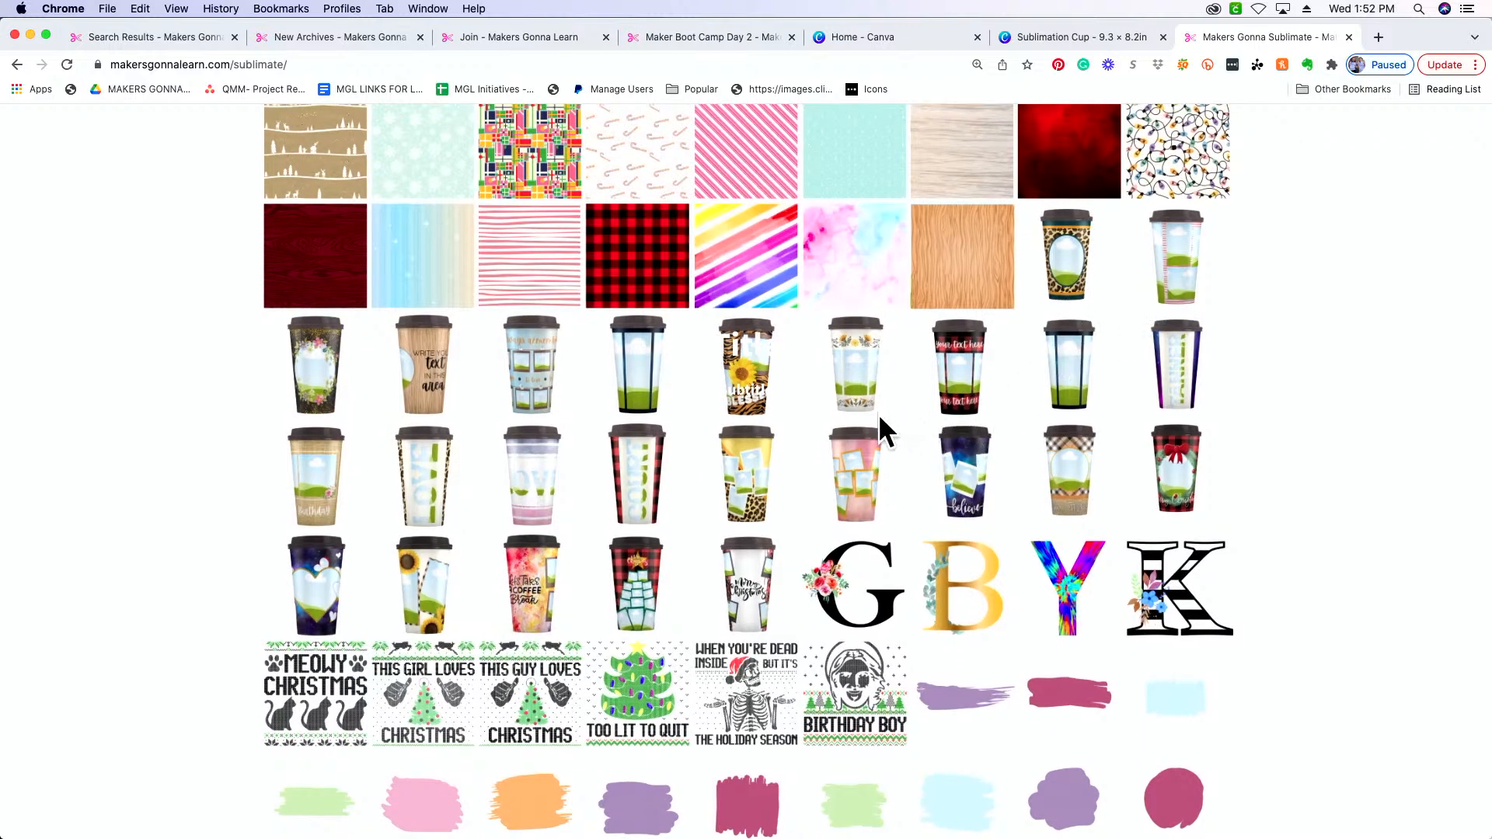
scroll(883, 429, down, 5)
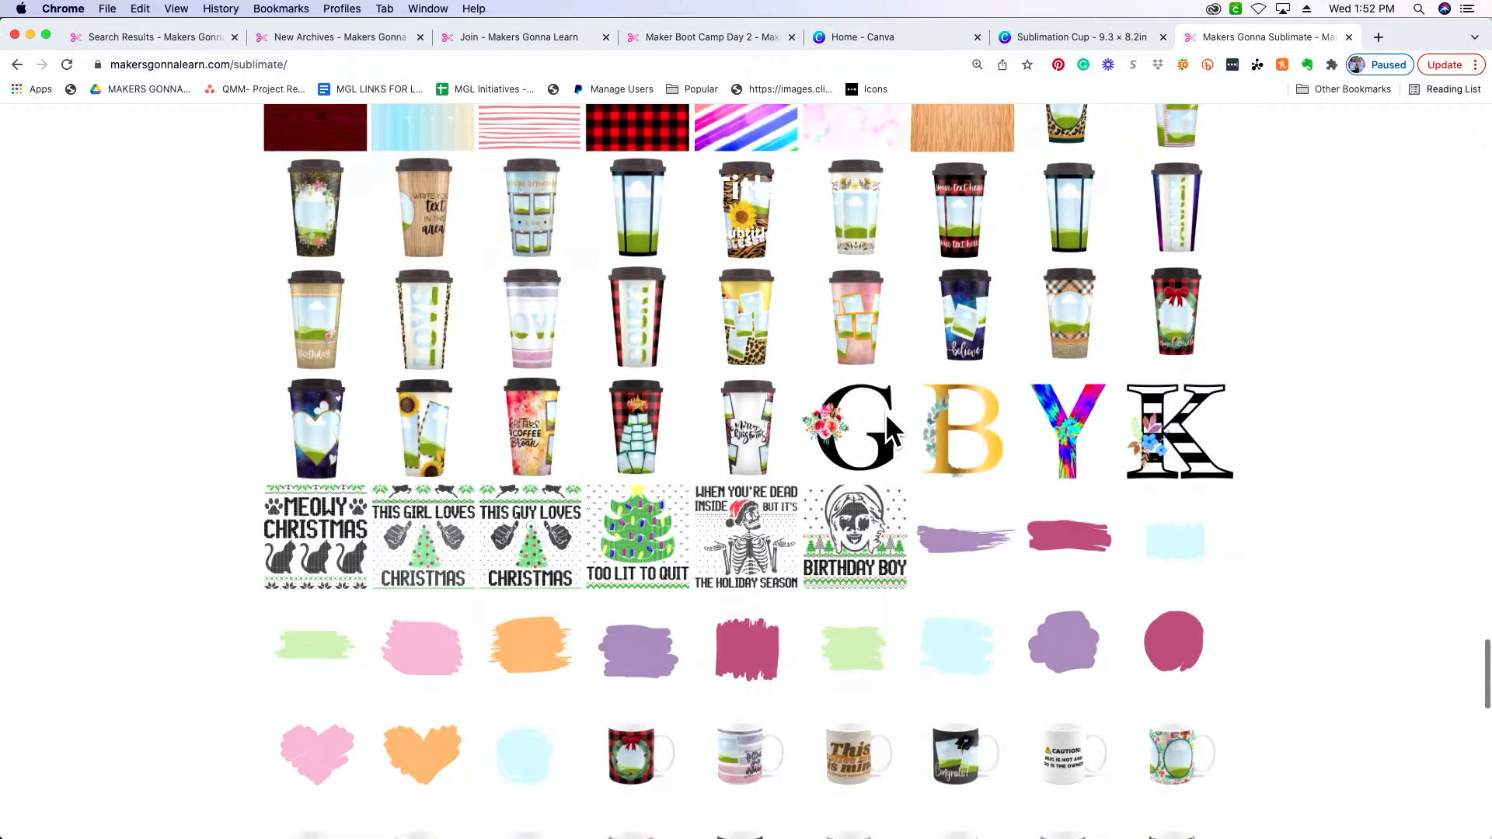
scroll(886, 411, down, 3)
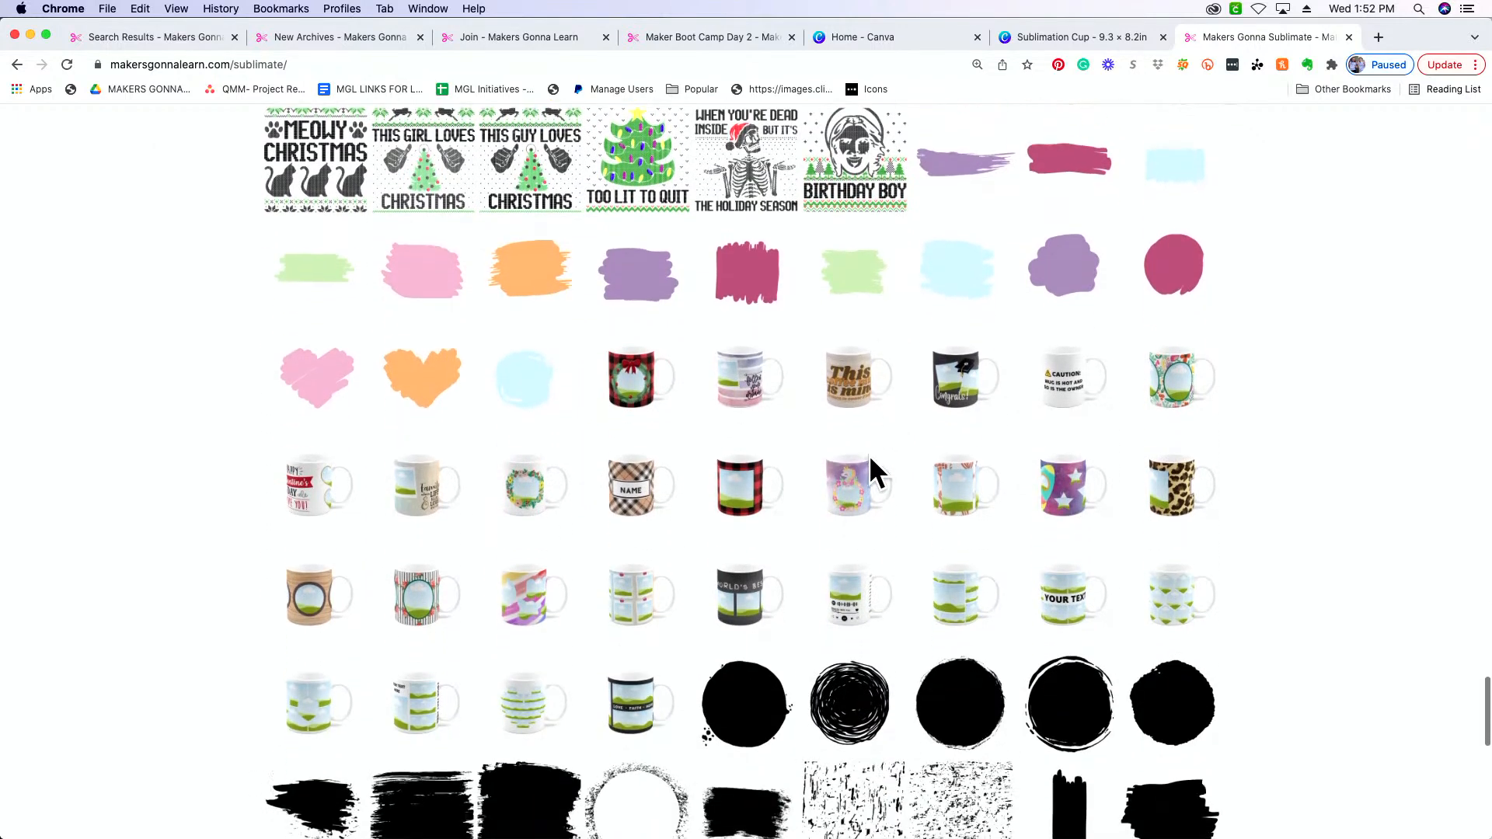
scroll(823, 334, up, 1)
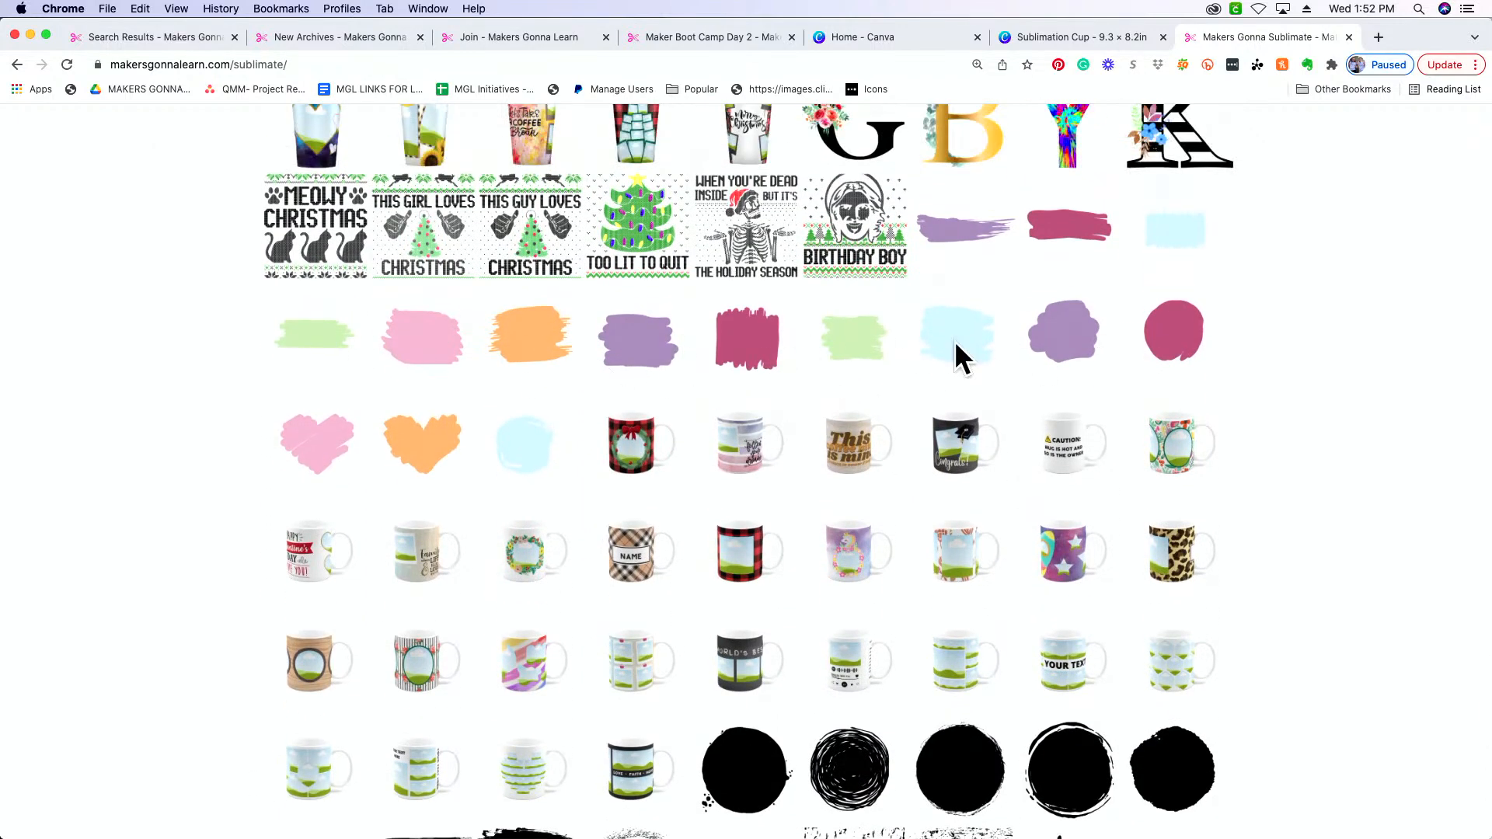
scroll(900, 337, down, 4)
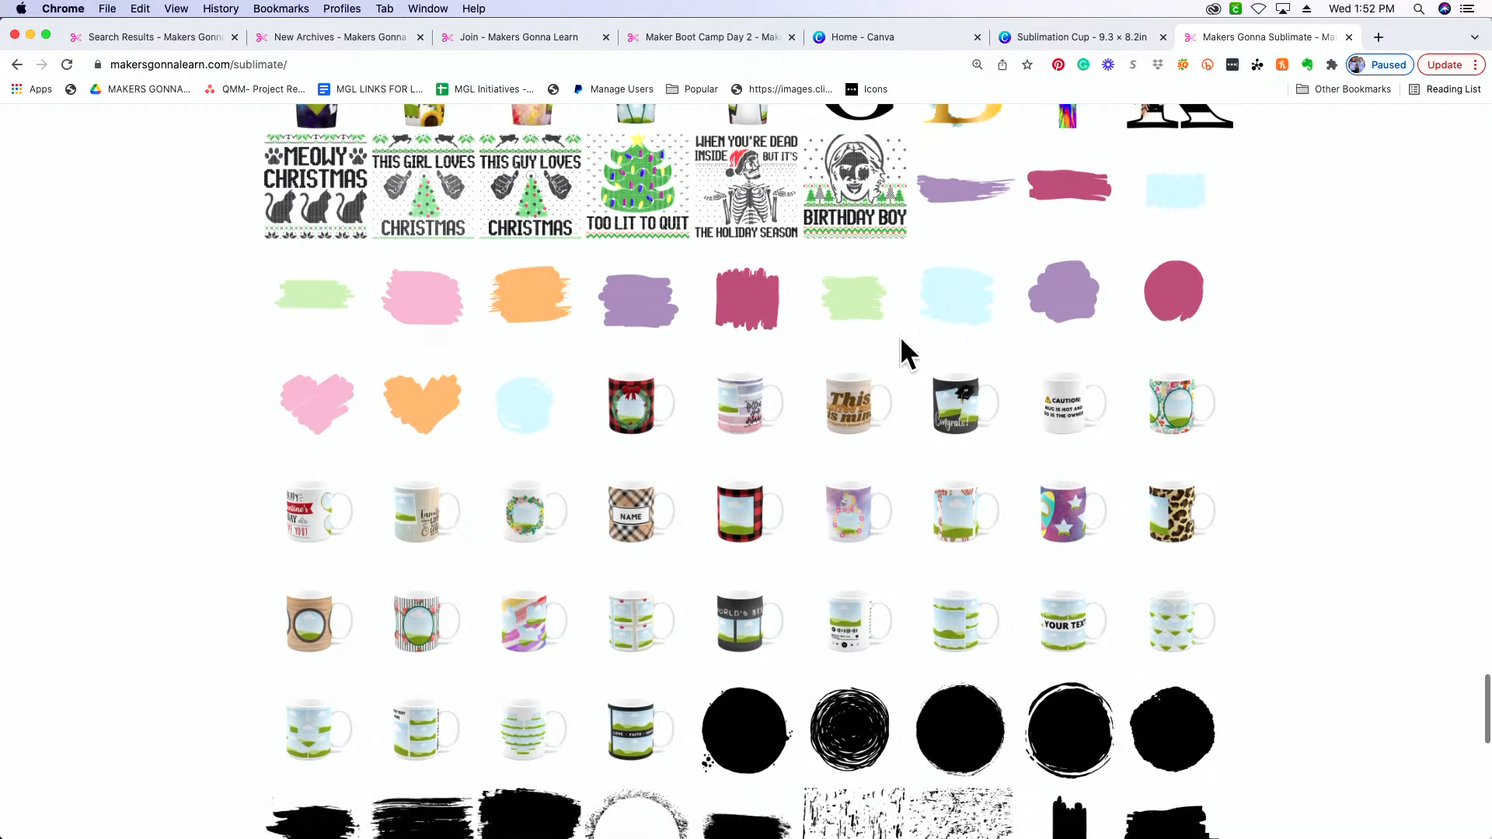
scroll(909, 338, down, 2)
scroll(921, 345, up, 3)
scroll(923, 344, up, 6)
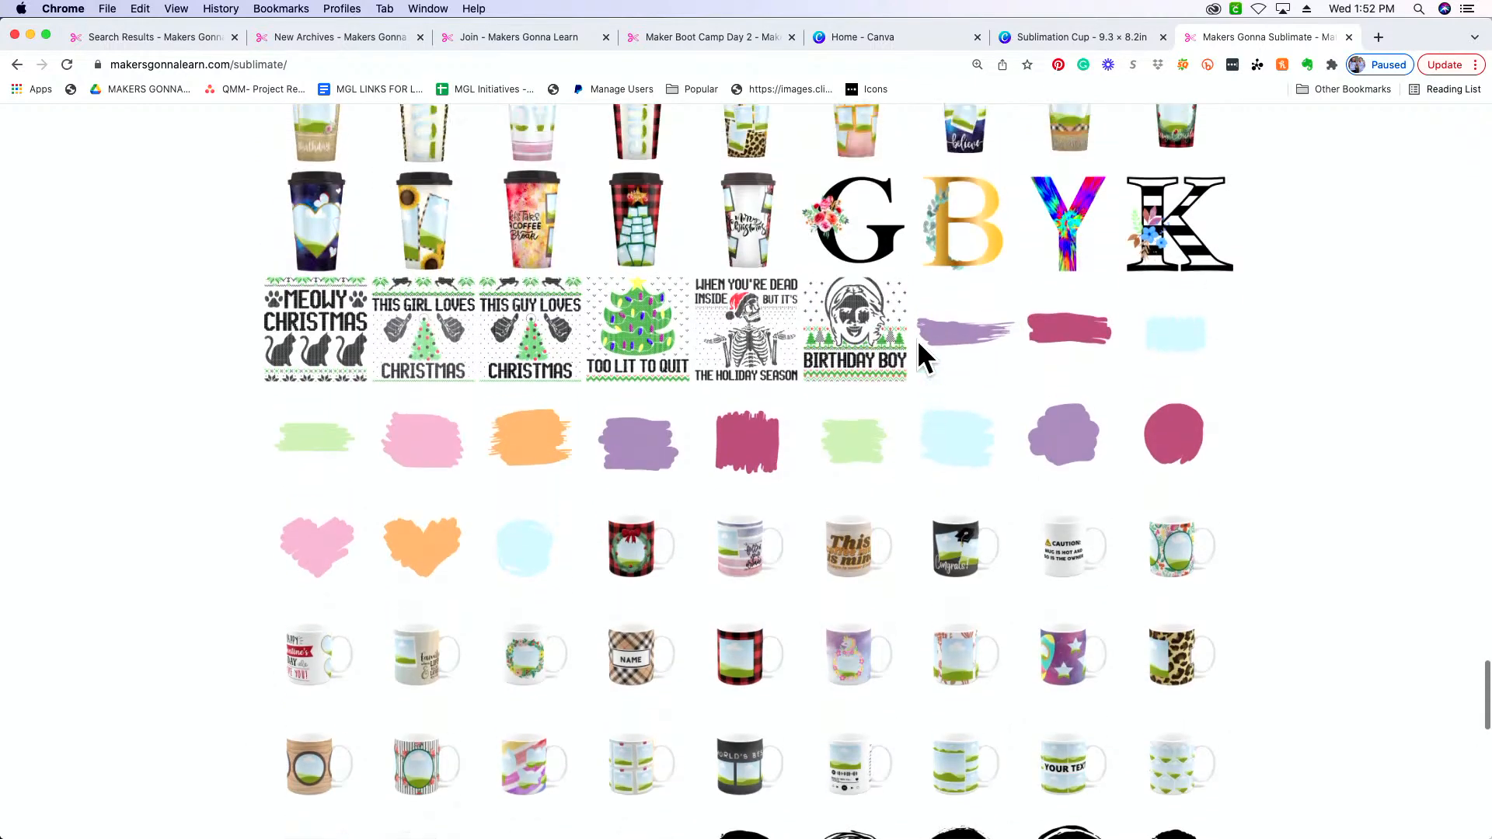
Look back through the gallery from the tumbler templates and background patterns to the first rows of designs.
scroll(908, 350, up, 4)
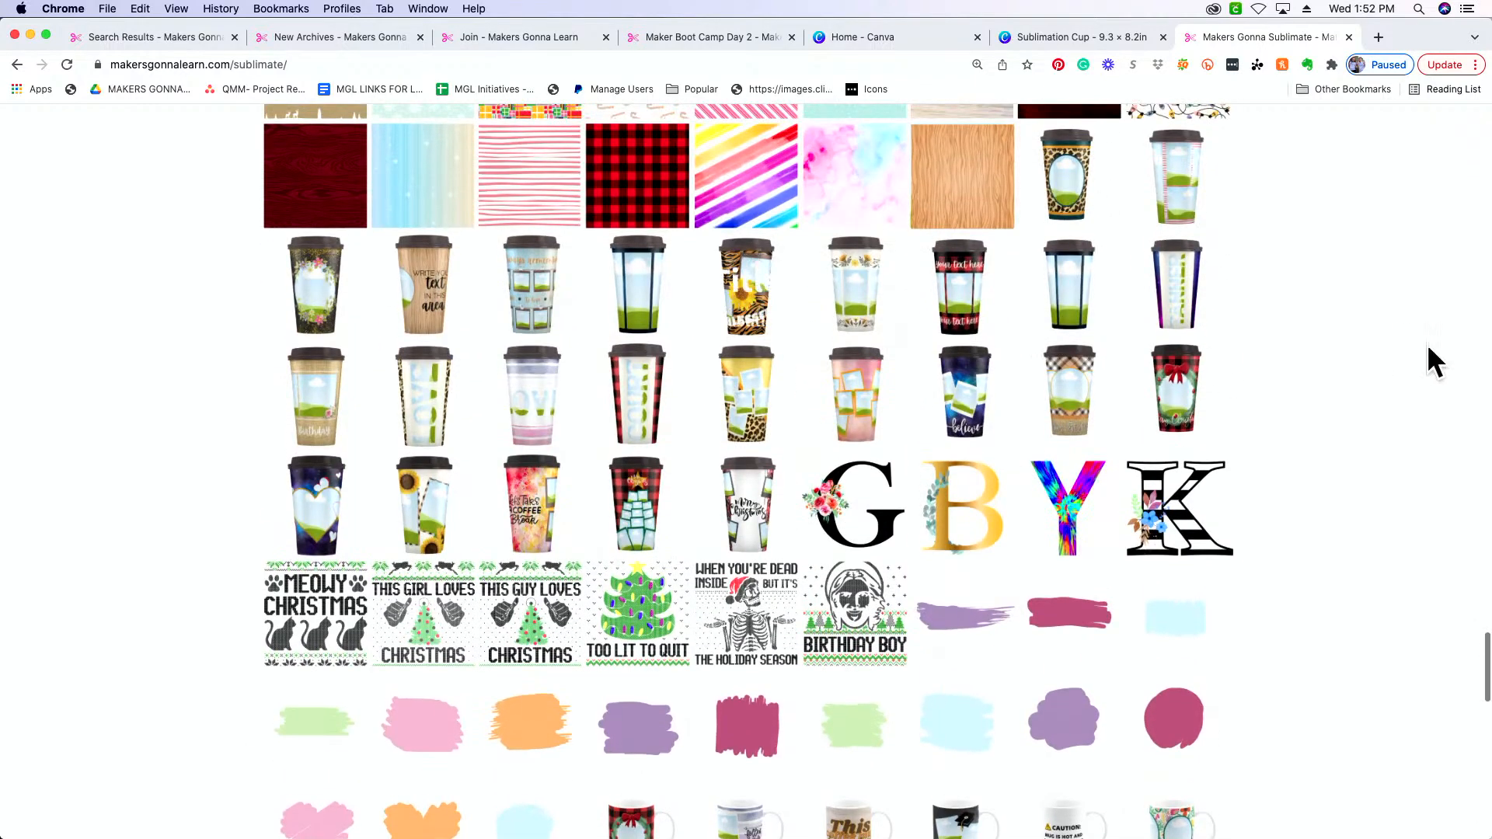
scroll(1375, 356, up, 1)
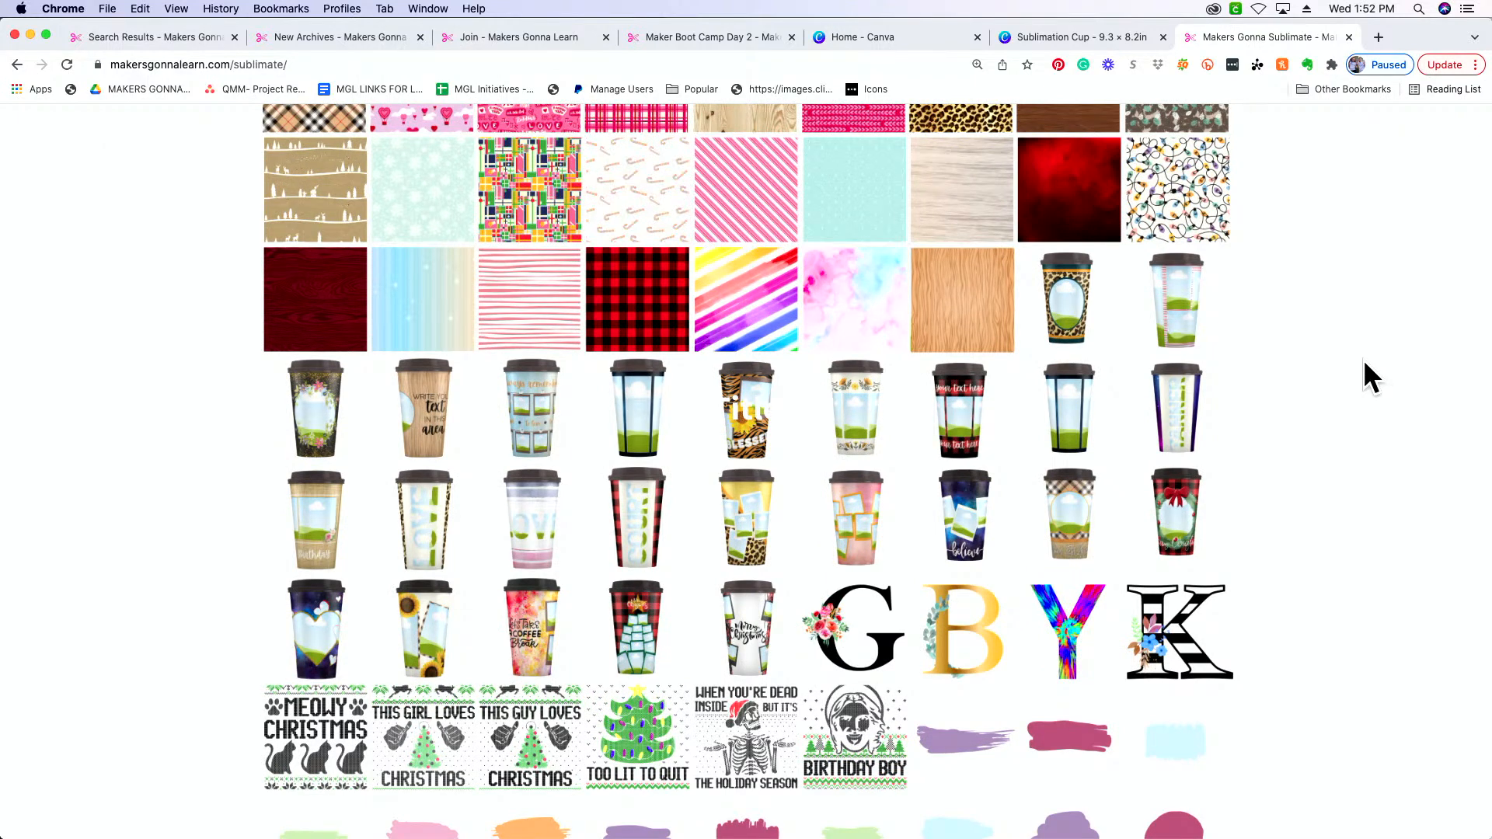
scroll(1348, 357, up, 4)
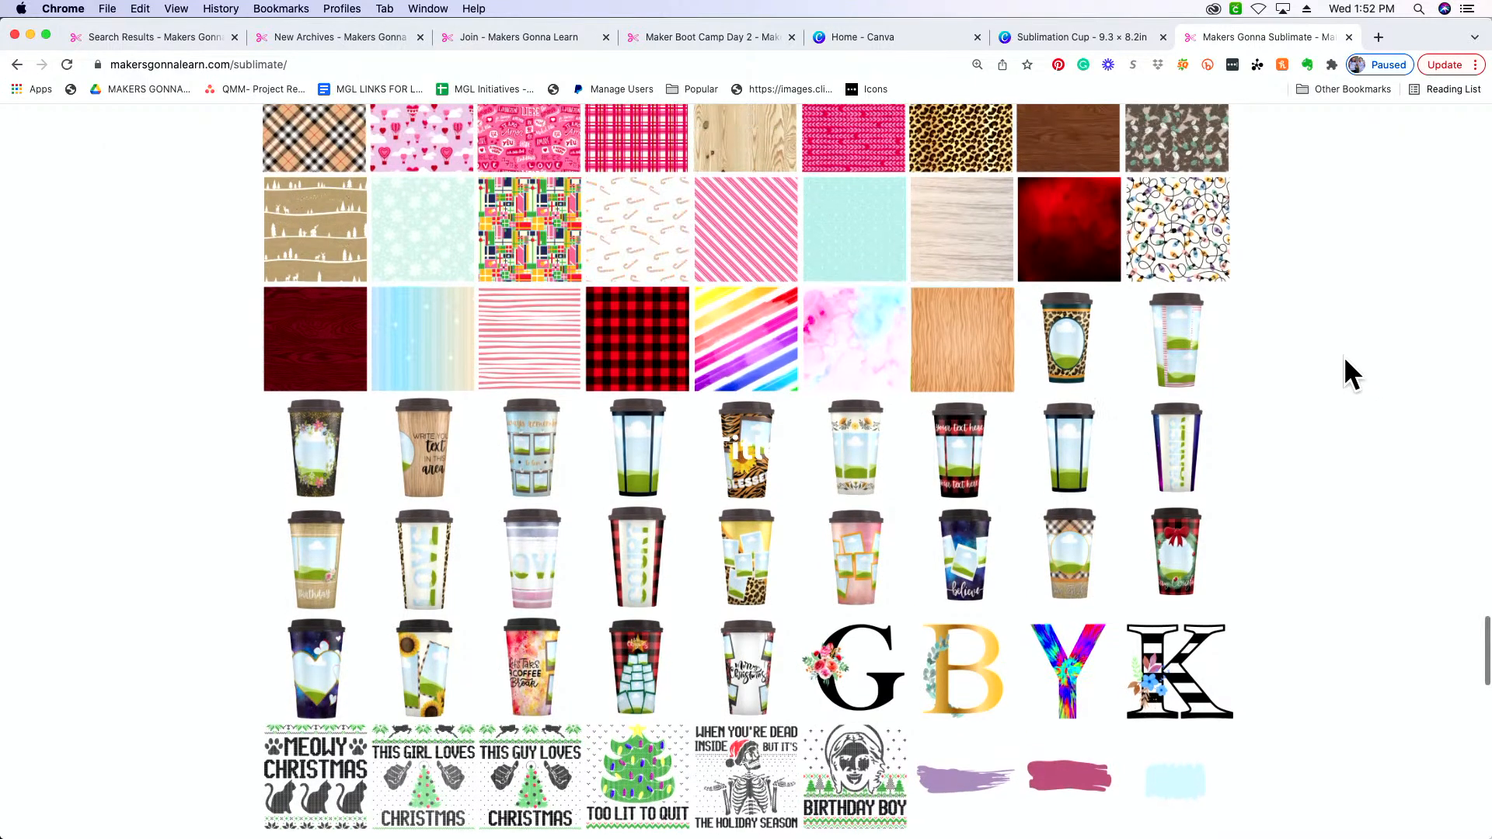
scroll(1337, 376, up, 3)
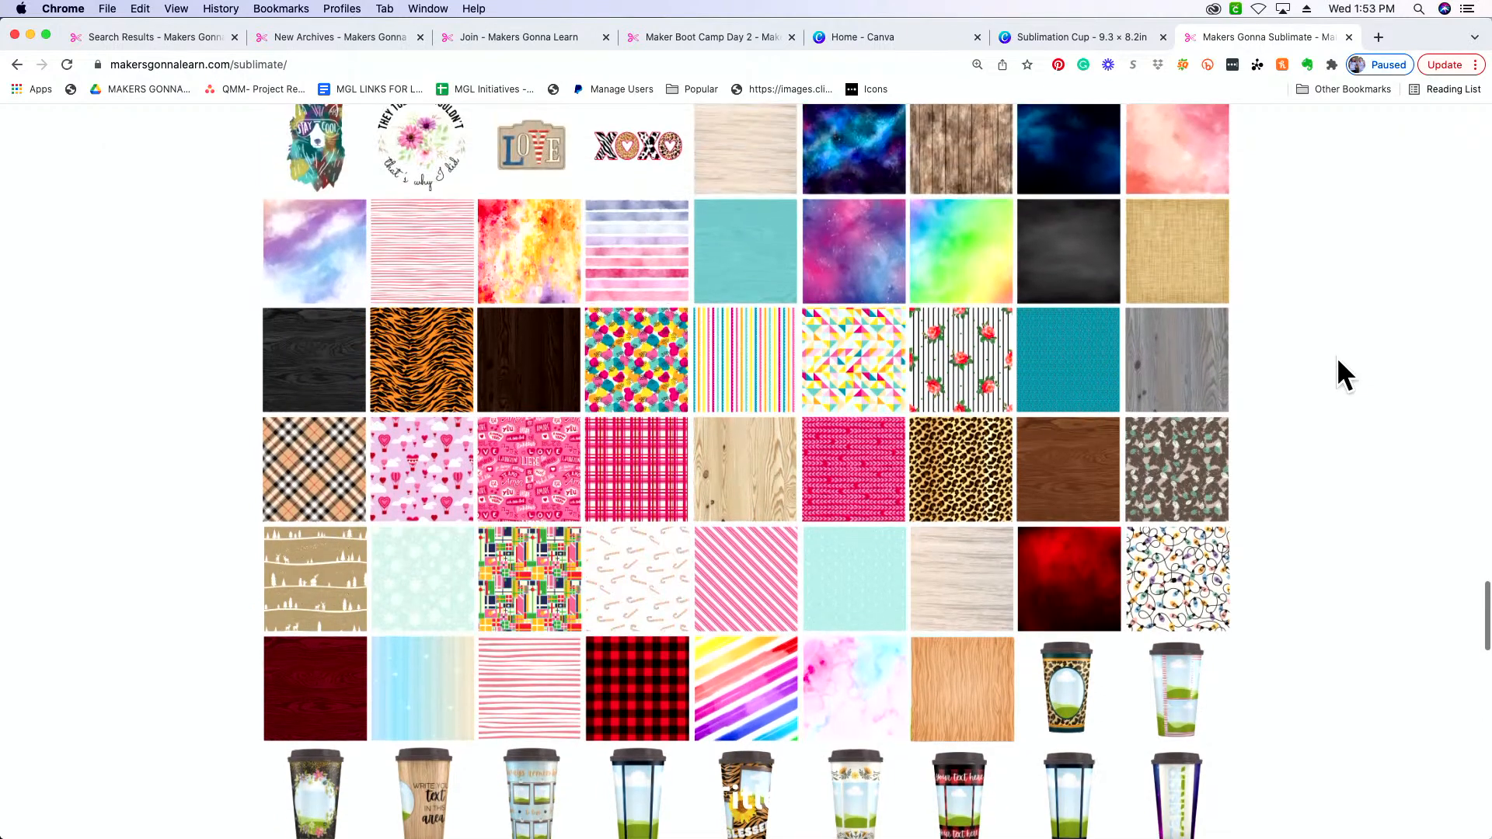
scroll(1336, 360, up, 1)
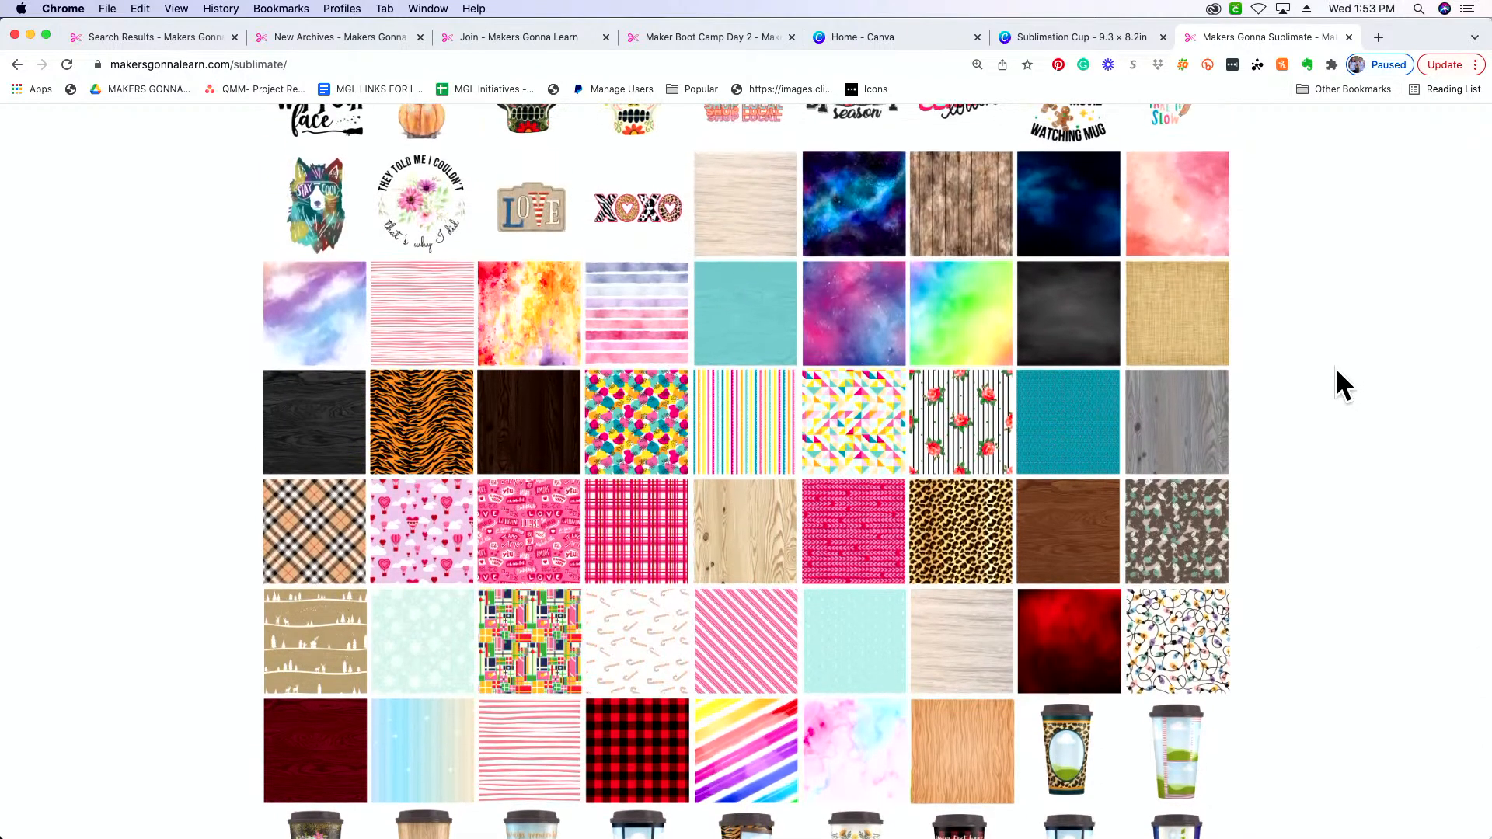
scroll(1335, 367, up, 2)
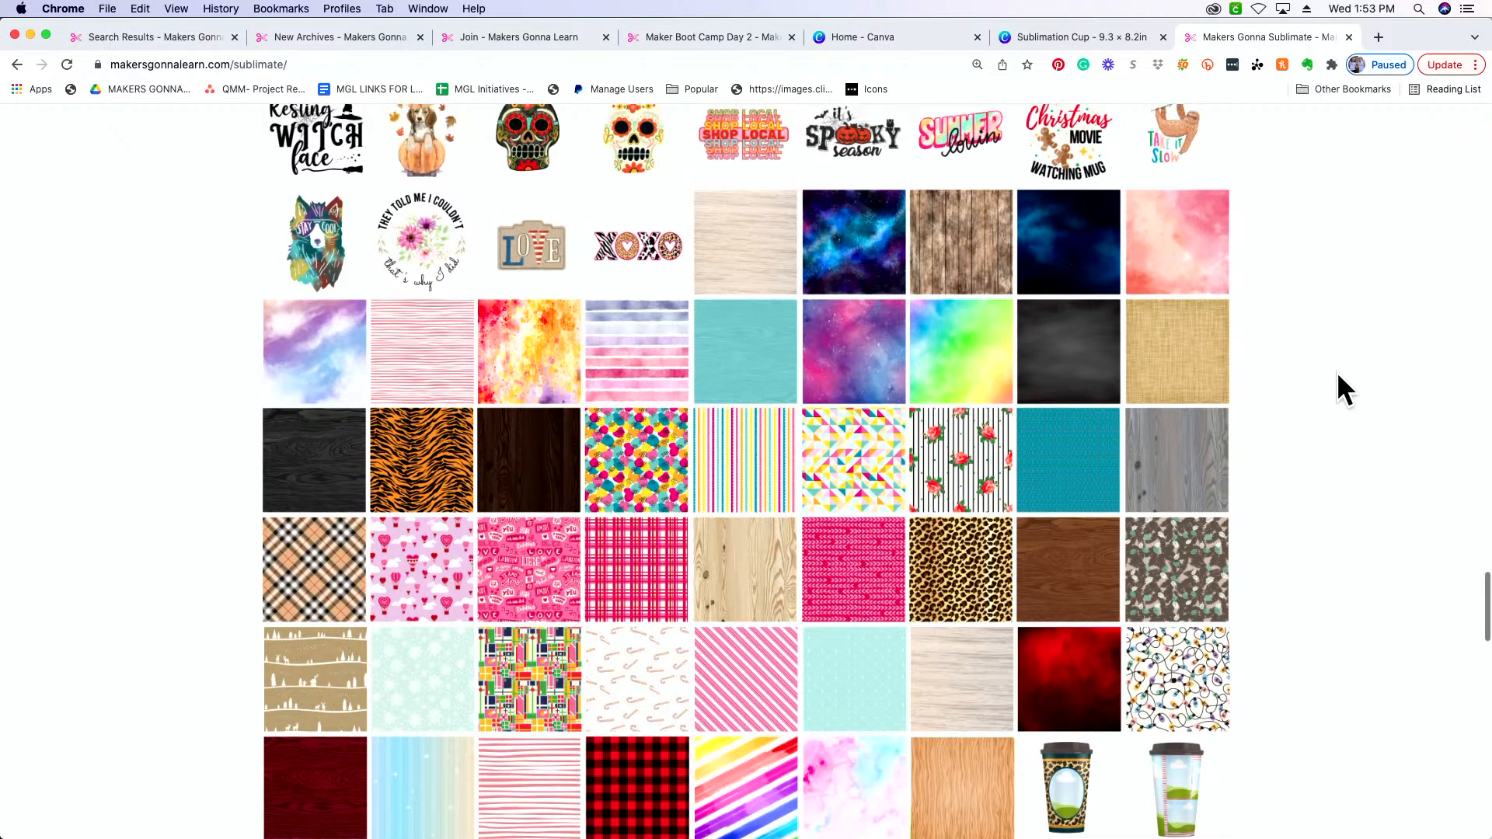
scroll(1330, 374, up, 1)
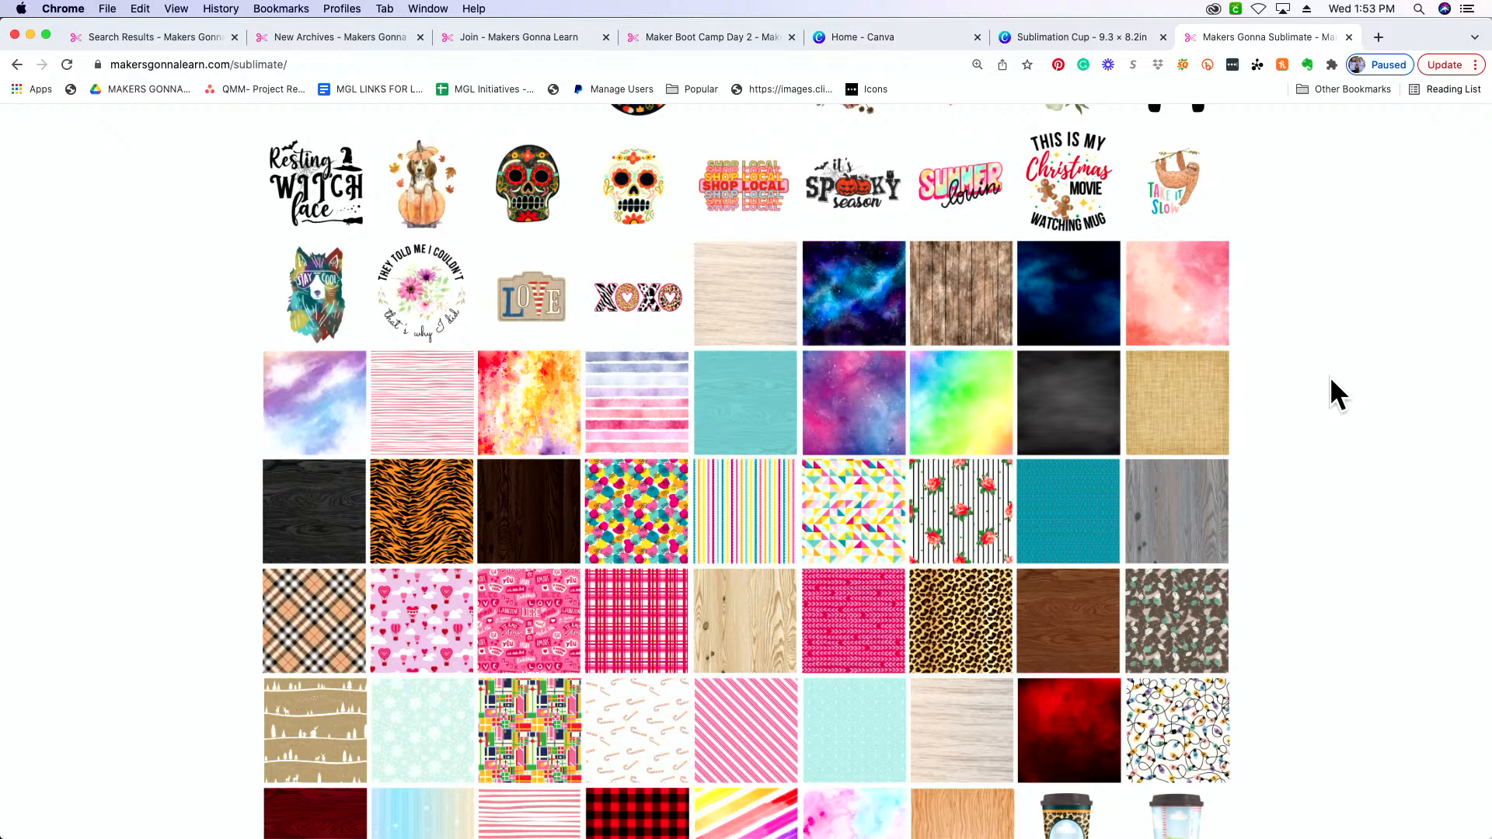
scroll(1330, 376, up, 5)
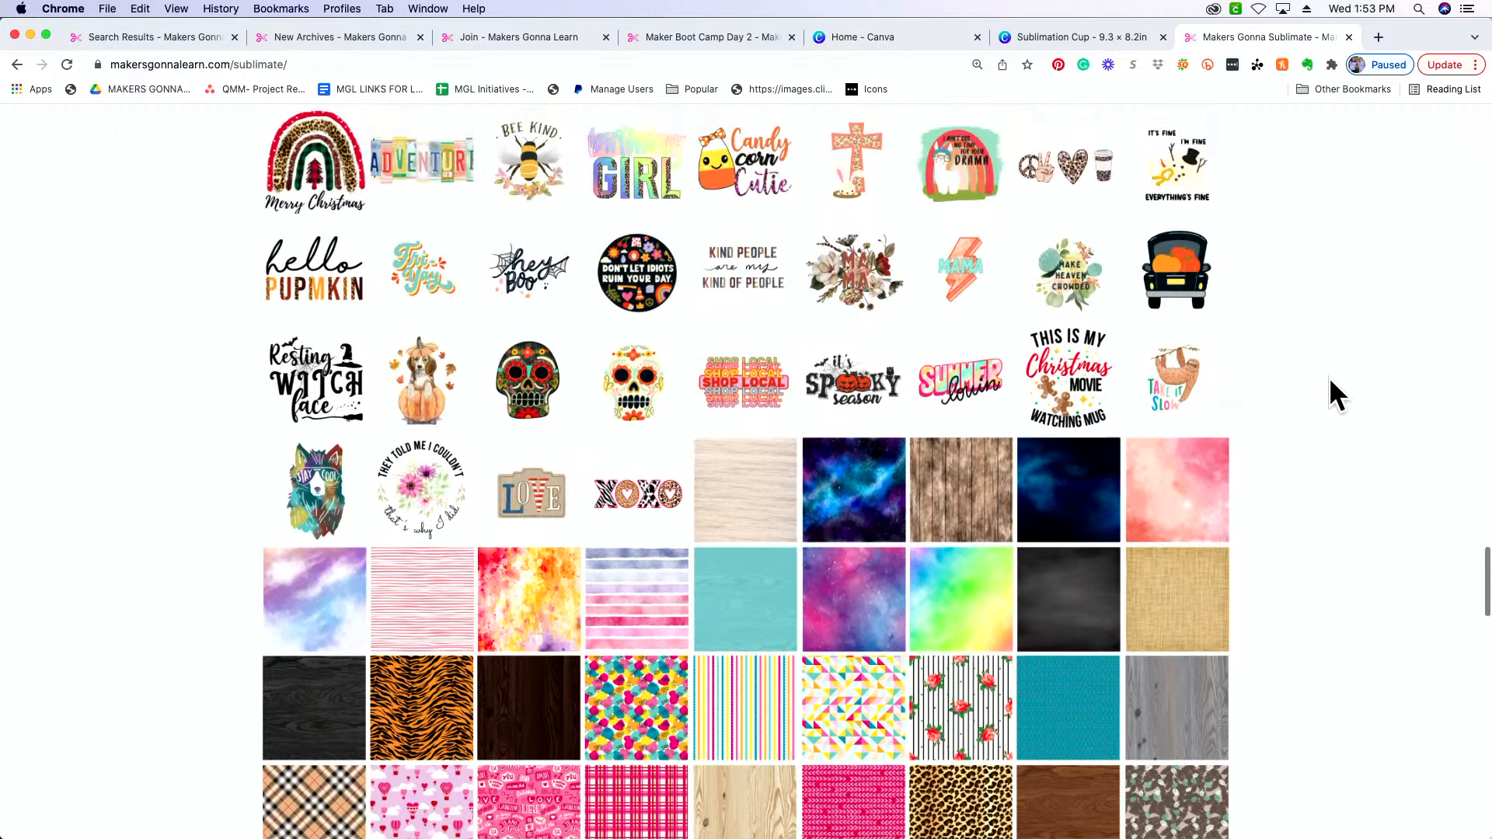
scroll(1329, 376, up, 4)
scroll(1330, 379, up, 1)
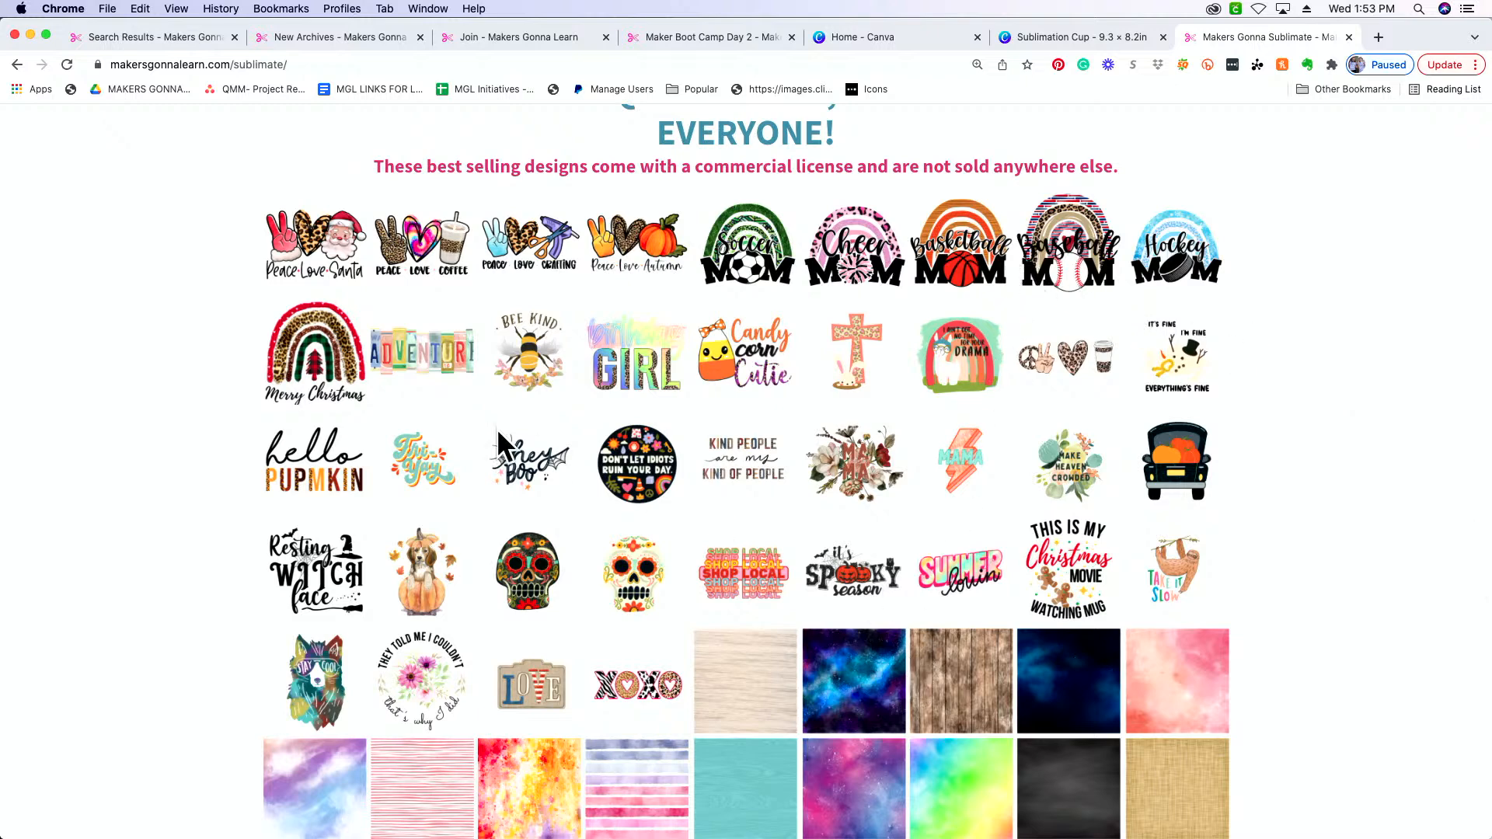
Switch to the already open New Archives page of cut files.
click(323, 38)
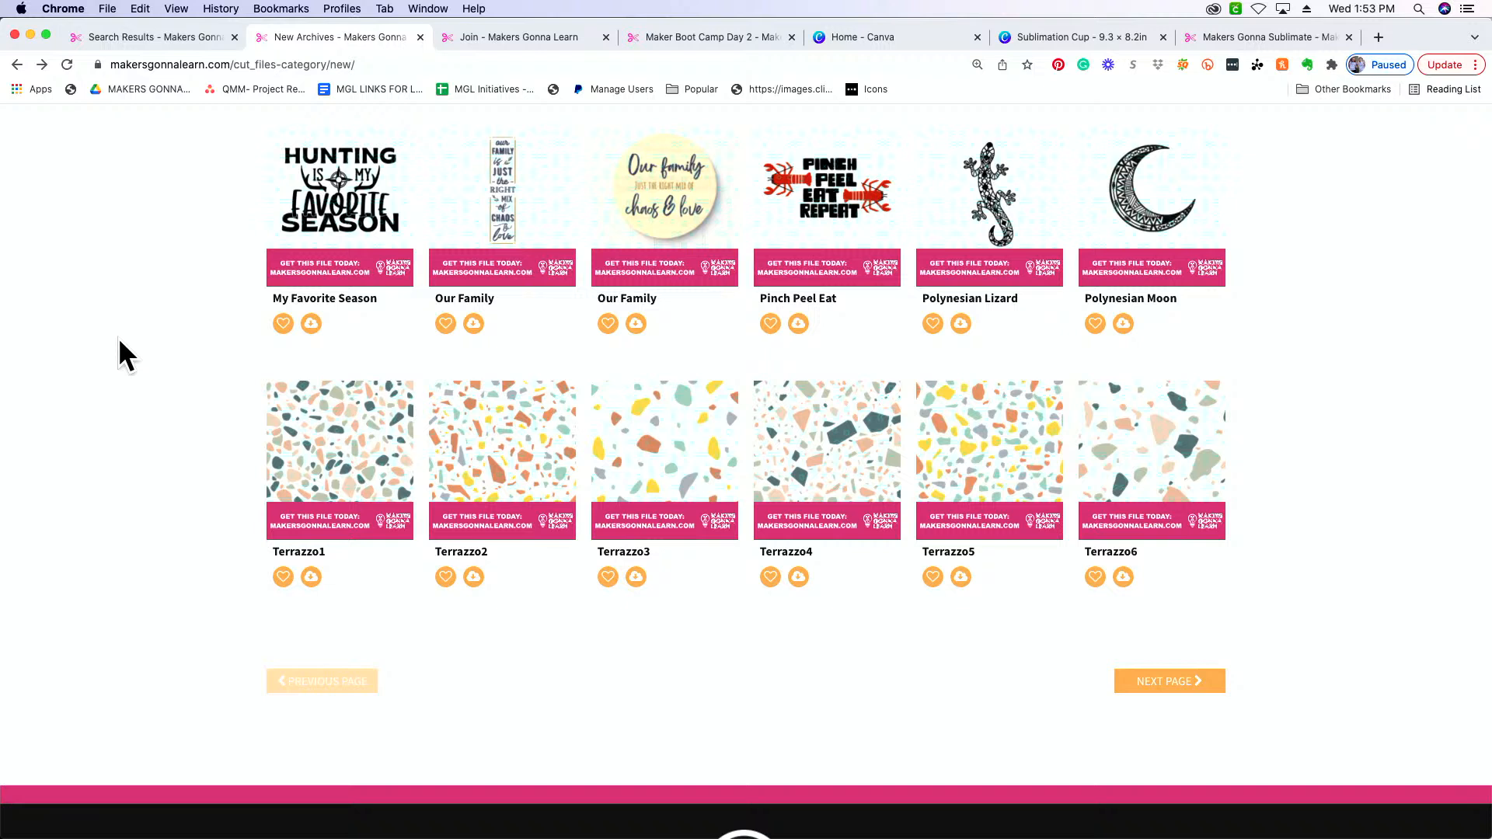
Switch to Cricut Design Space and return from the projects list to the Knockout Image Text canvas.
scroll(118, 337, down, 1)
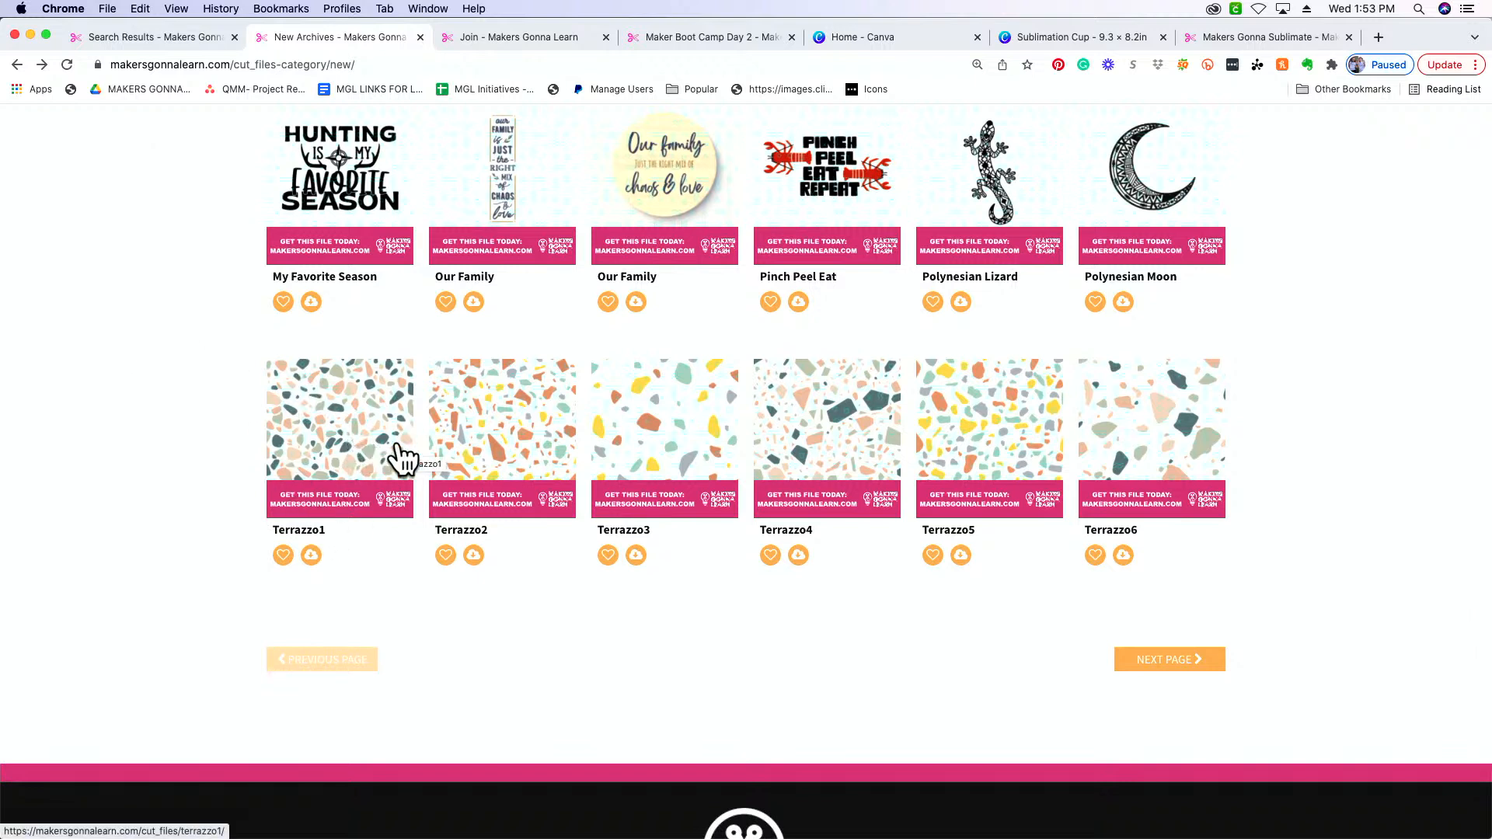
mouse_move(1076, 835)
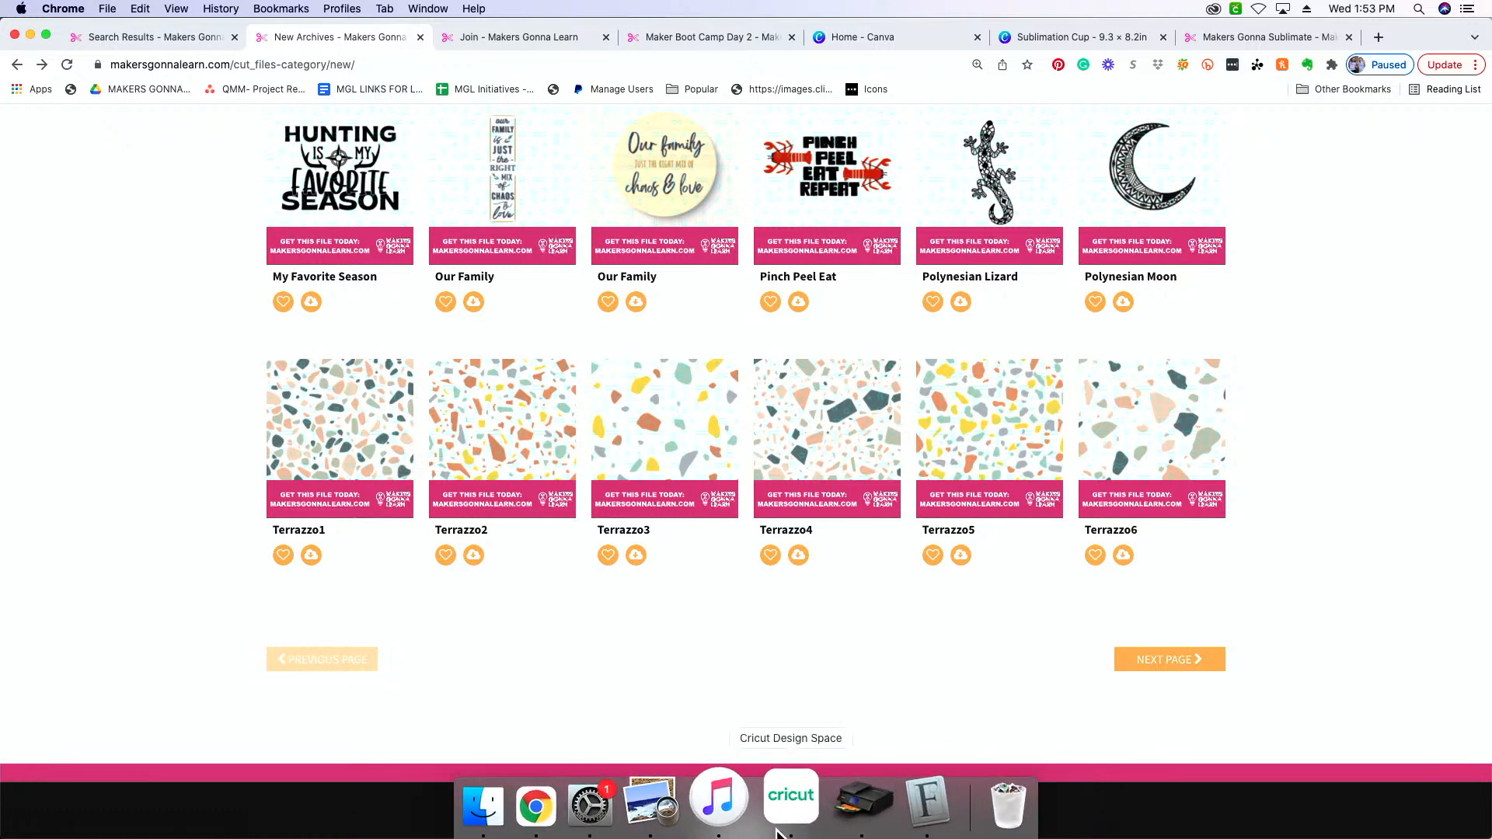
click(790, 801)
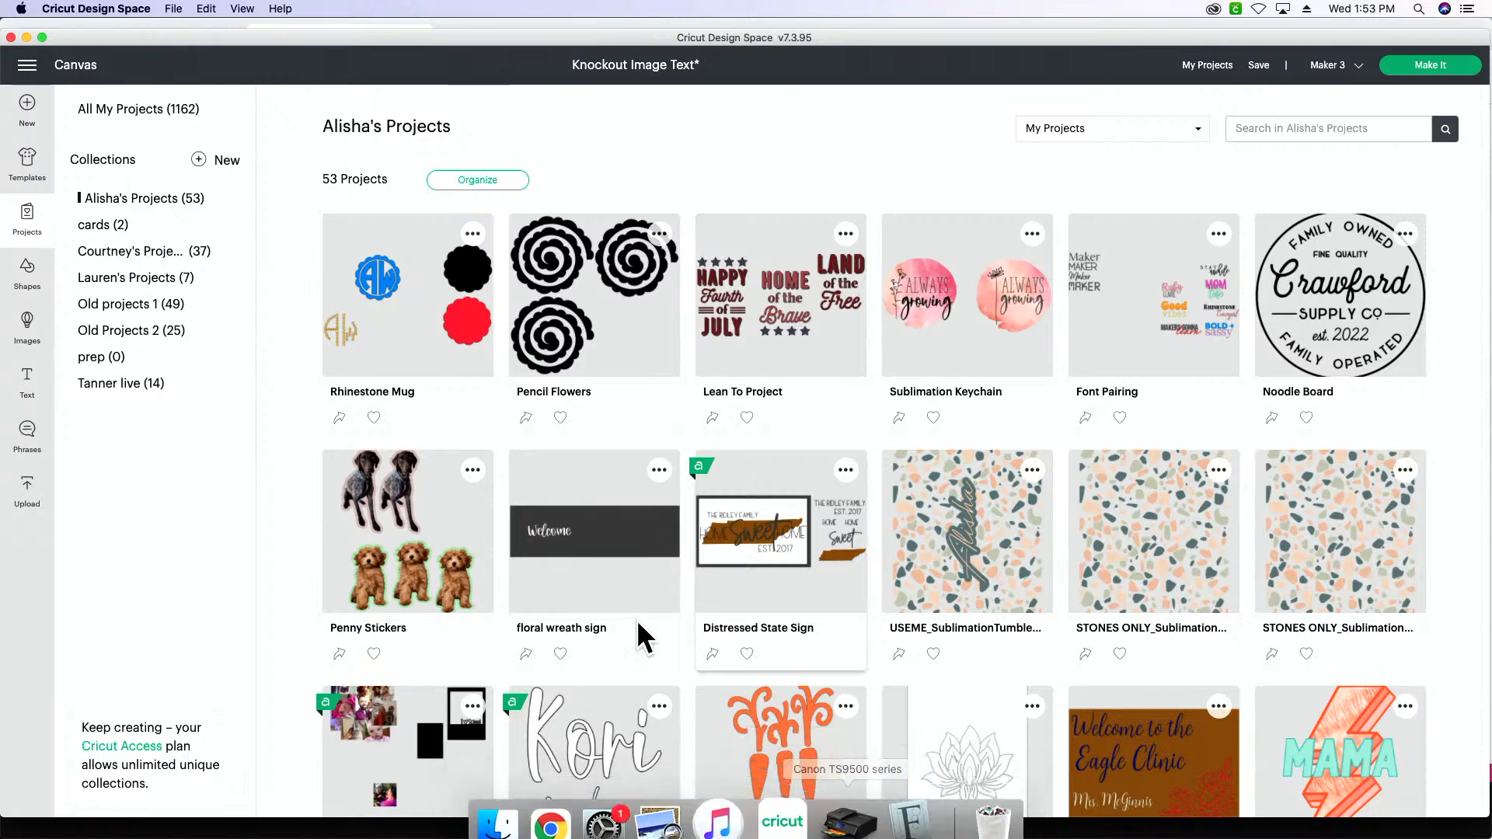
click(27, 222)
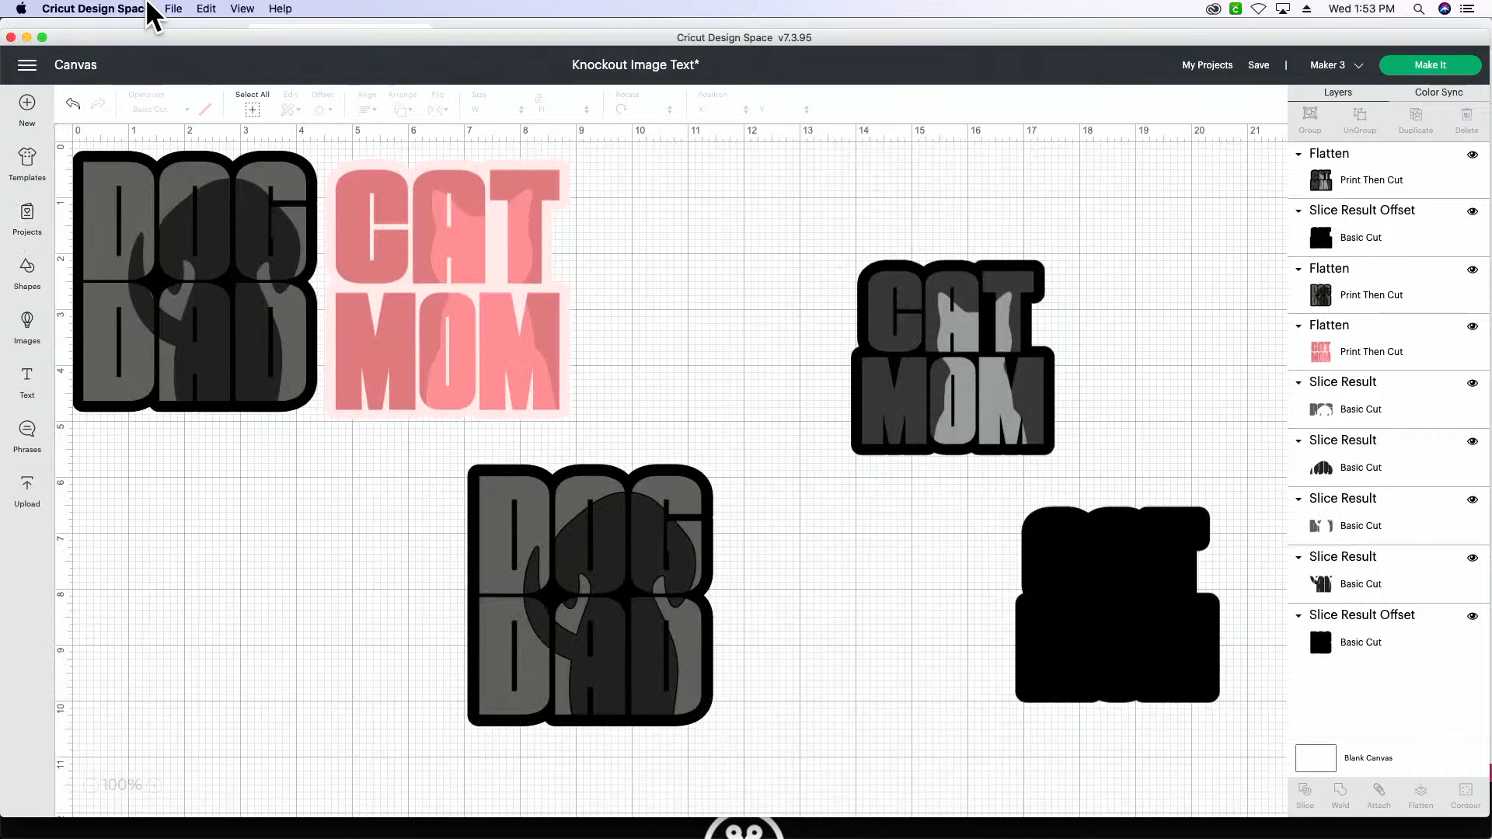
mouse_move(206, 35)
mouse_down()
mouse_move(208, 79)
mouse_move(207, 39)
mouse_up()
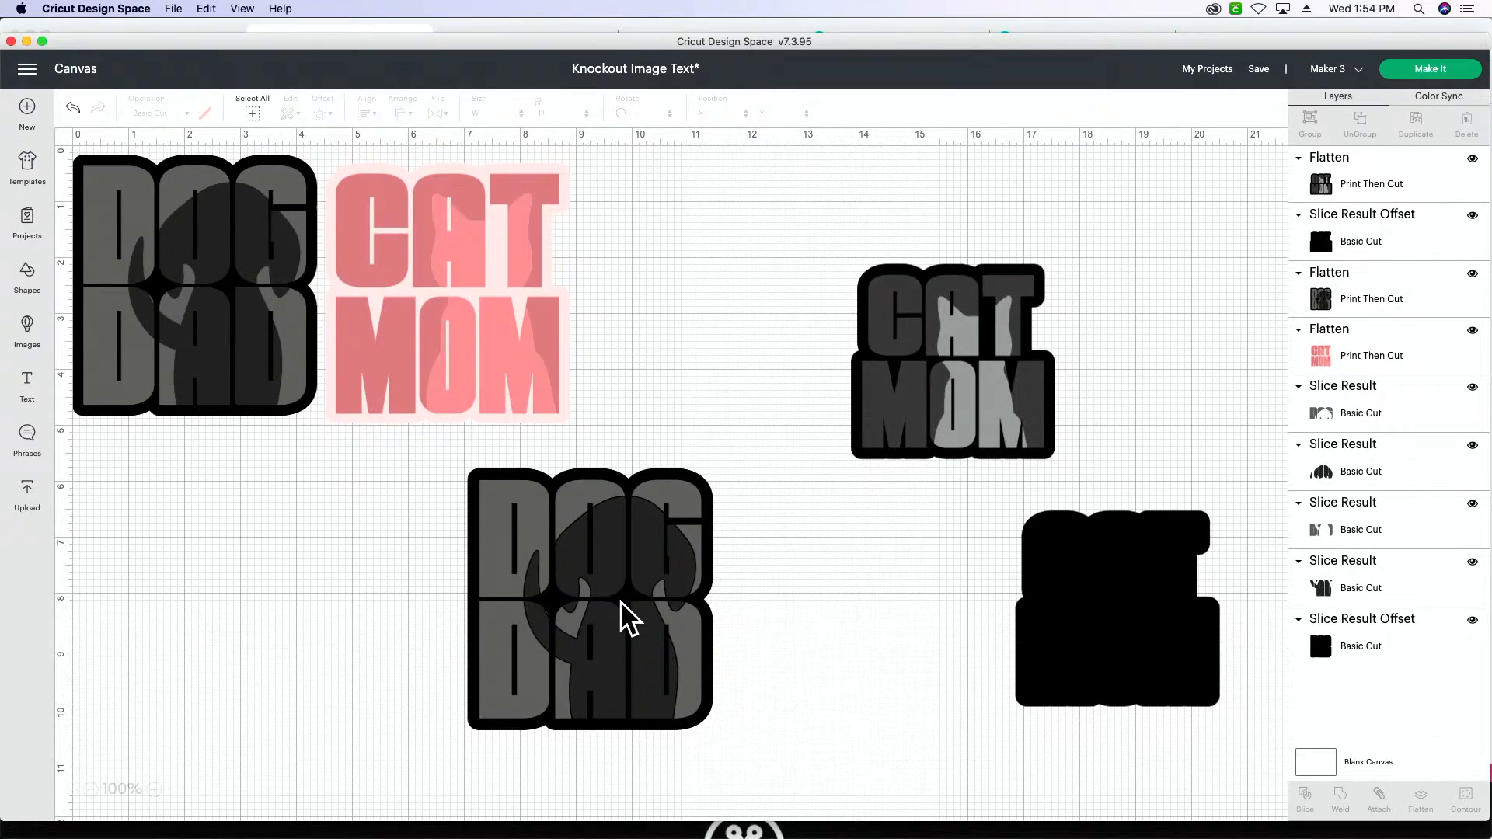
click(25, 40)
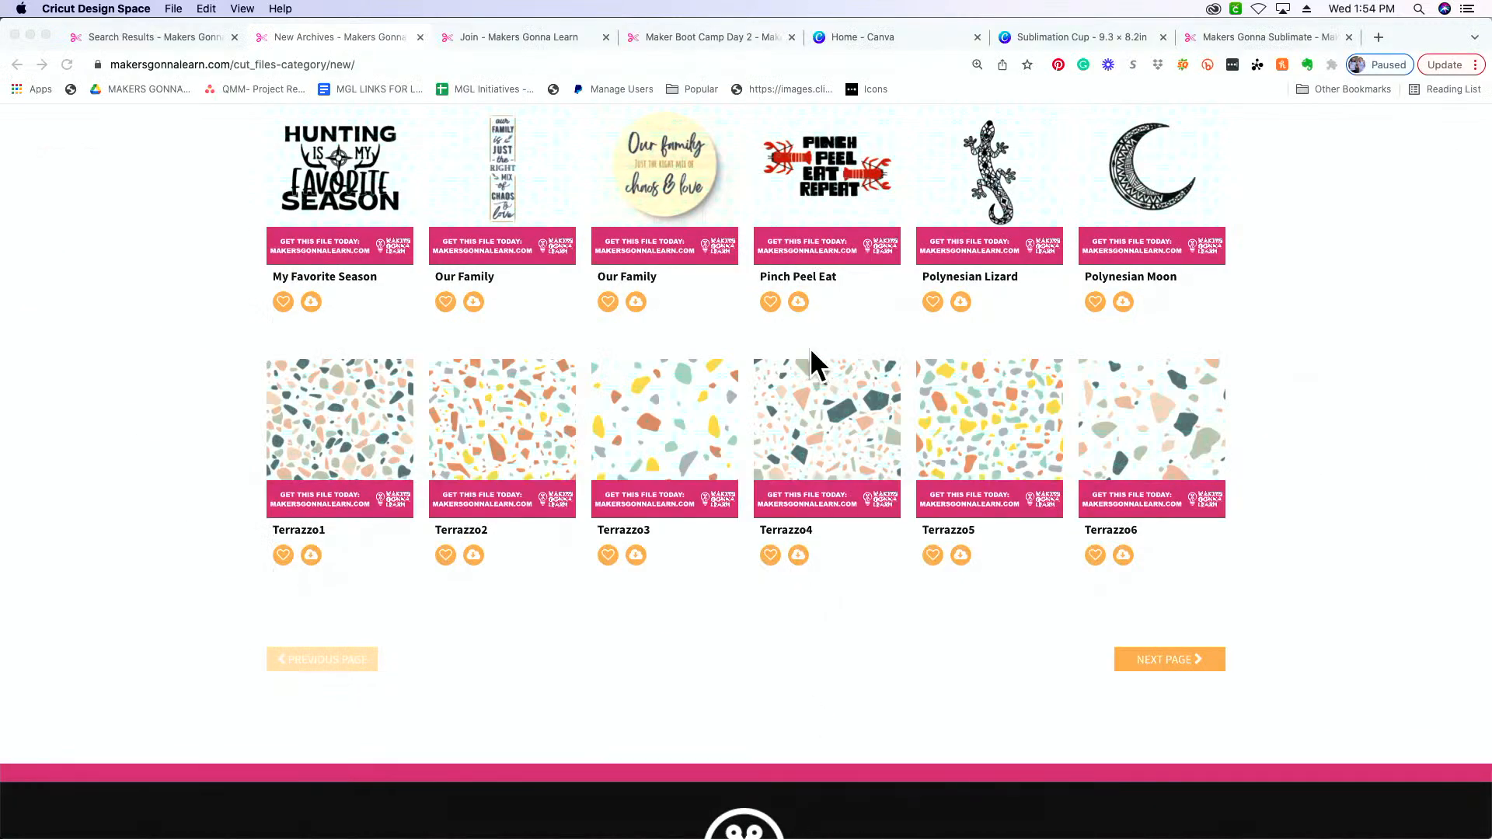
mouse_move(835, 26)
mouse_down()
mouse_move(831, 225)
mouse_move(845, 20)
mouse_up()
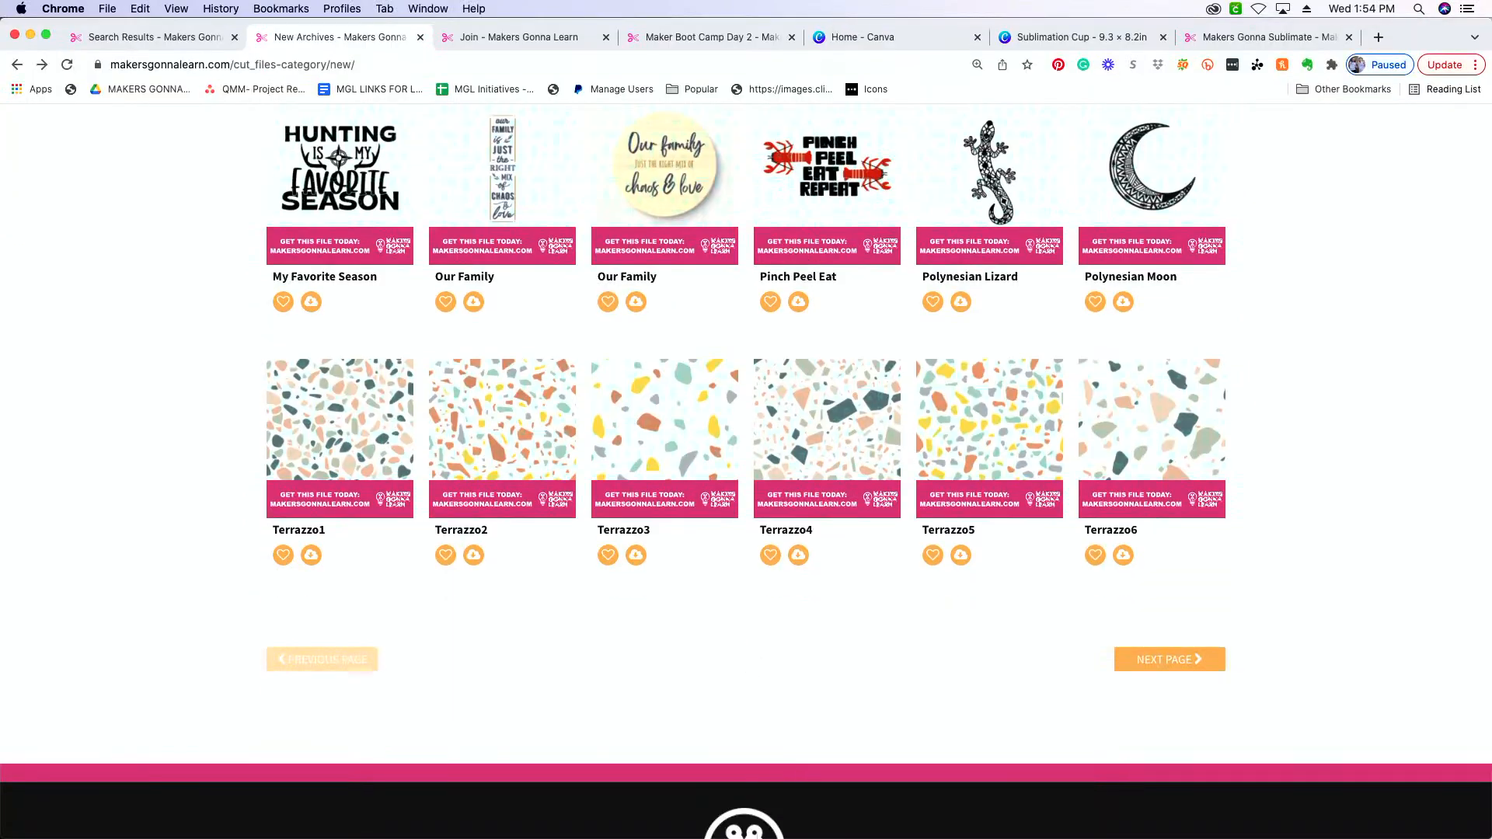
click(787, 828)
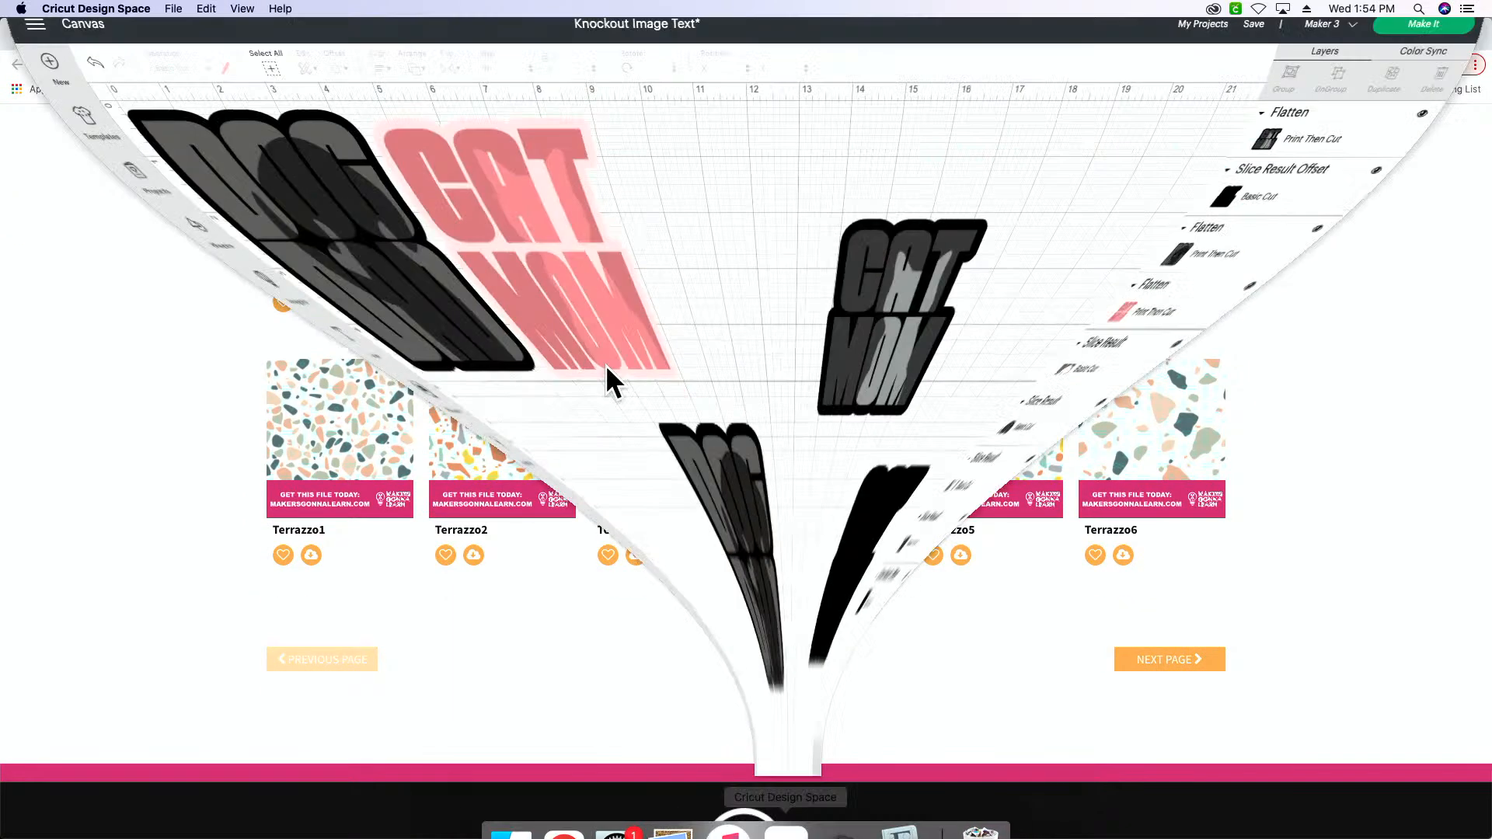
Quit the Knockout Image Text canvas, open a new Design Space window and dismiss the maintenance notice.
click(11, 41)
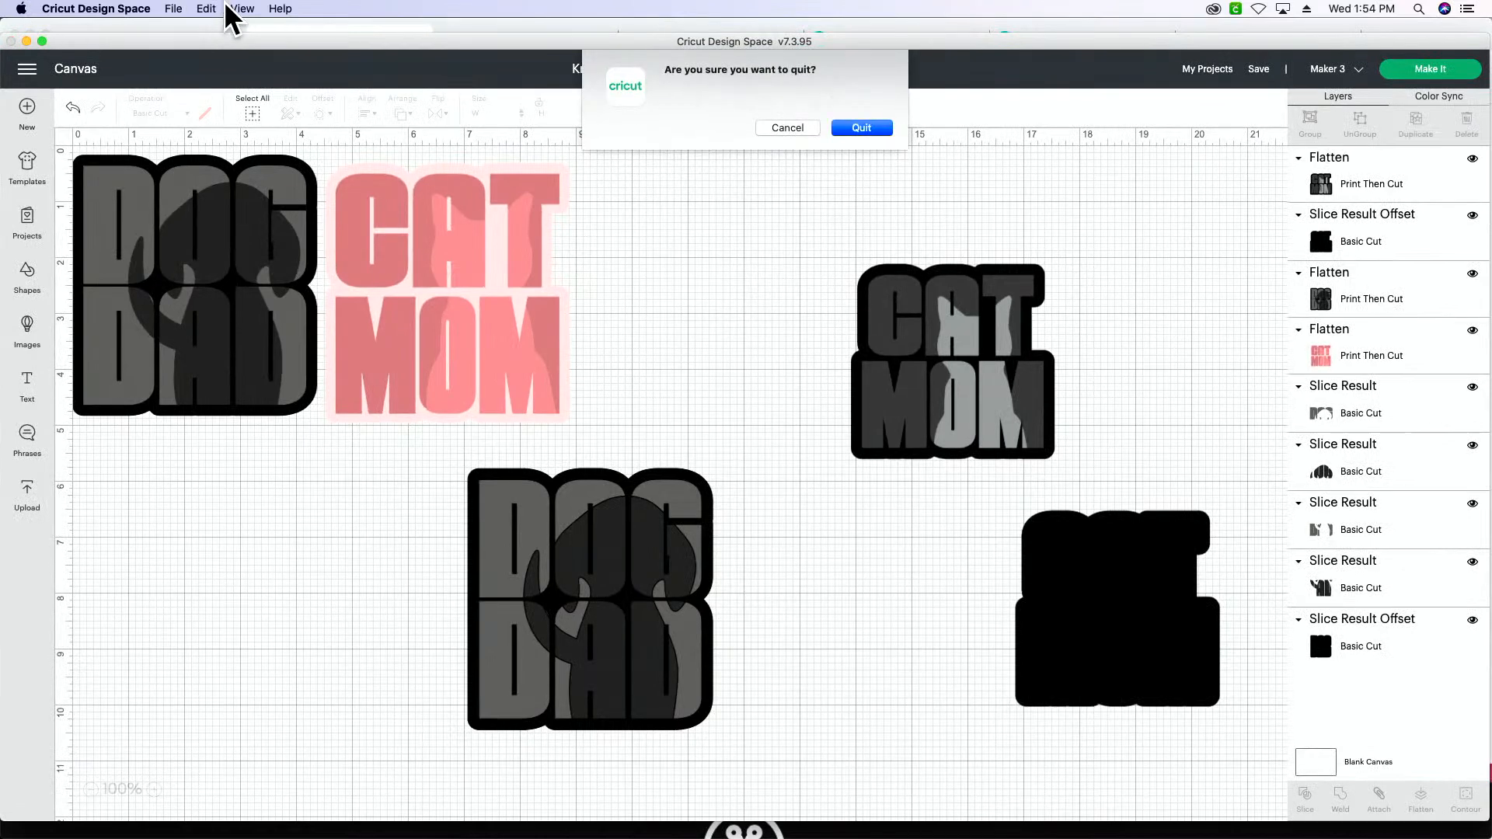
click(839, 128)
click(175, 10)
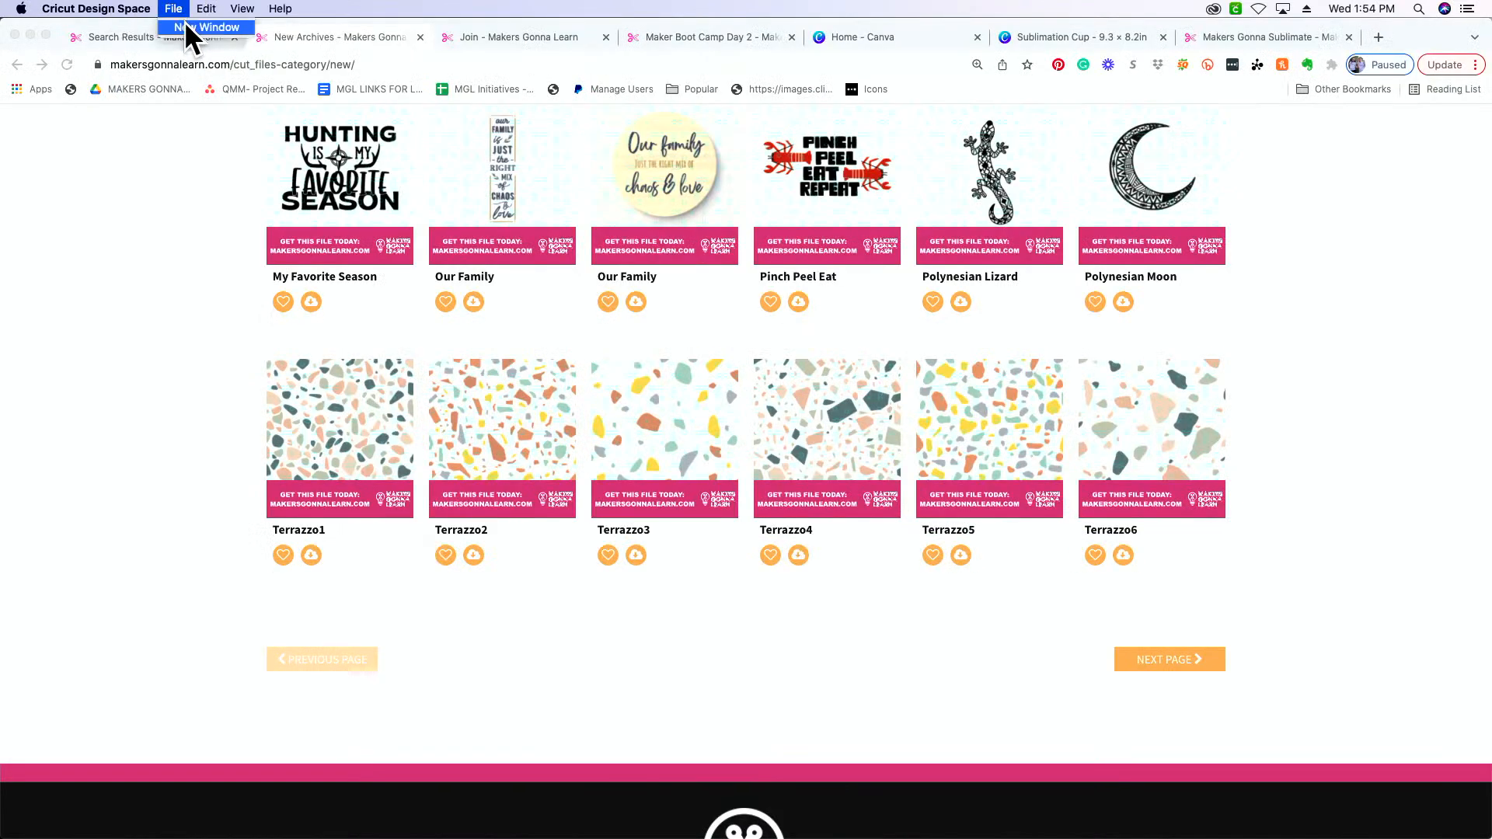
click(189, 28)
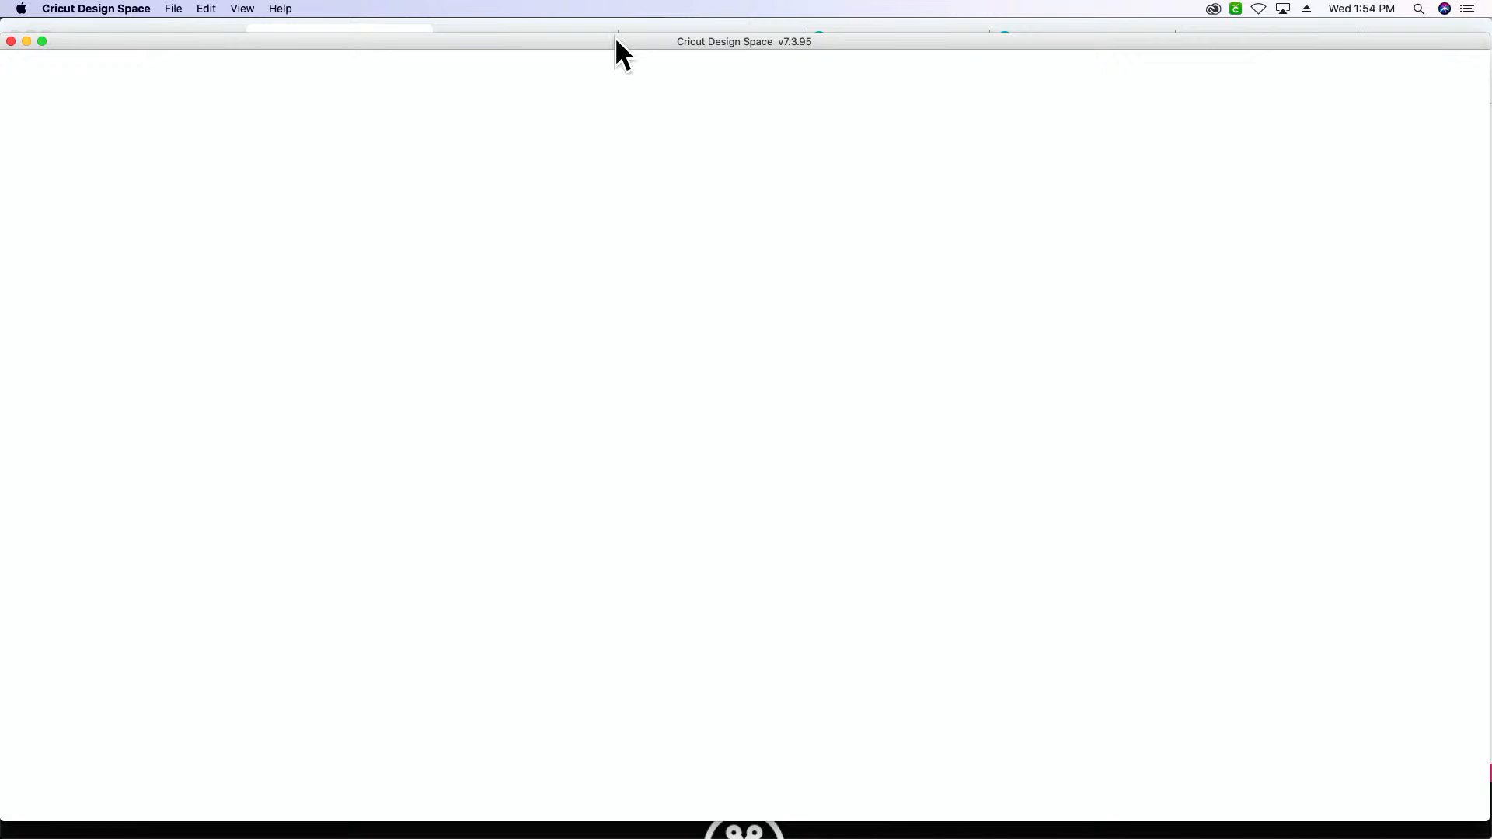
drag(614, 36, 617, 22)
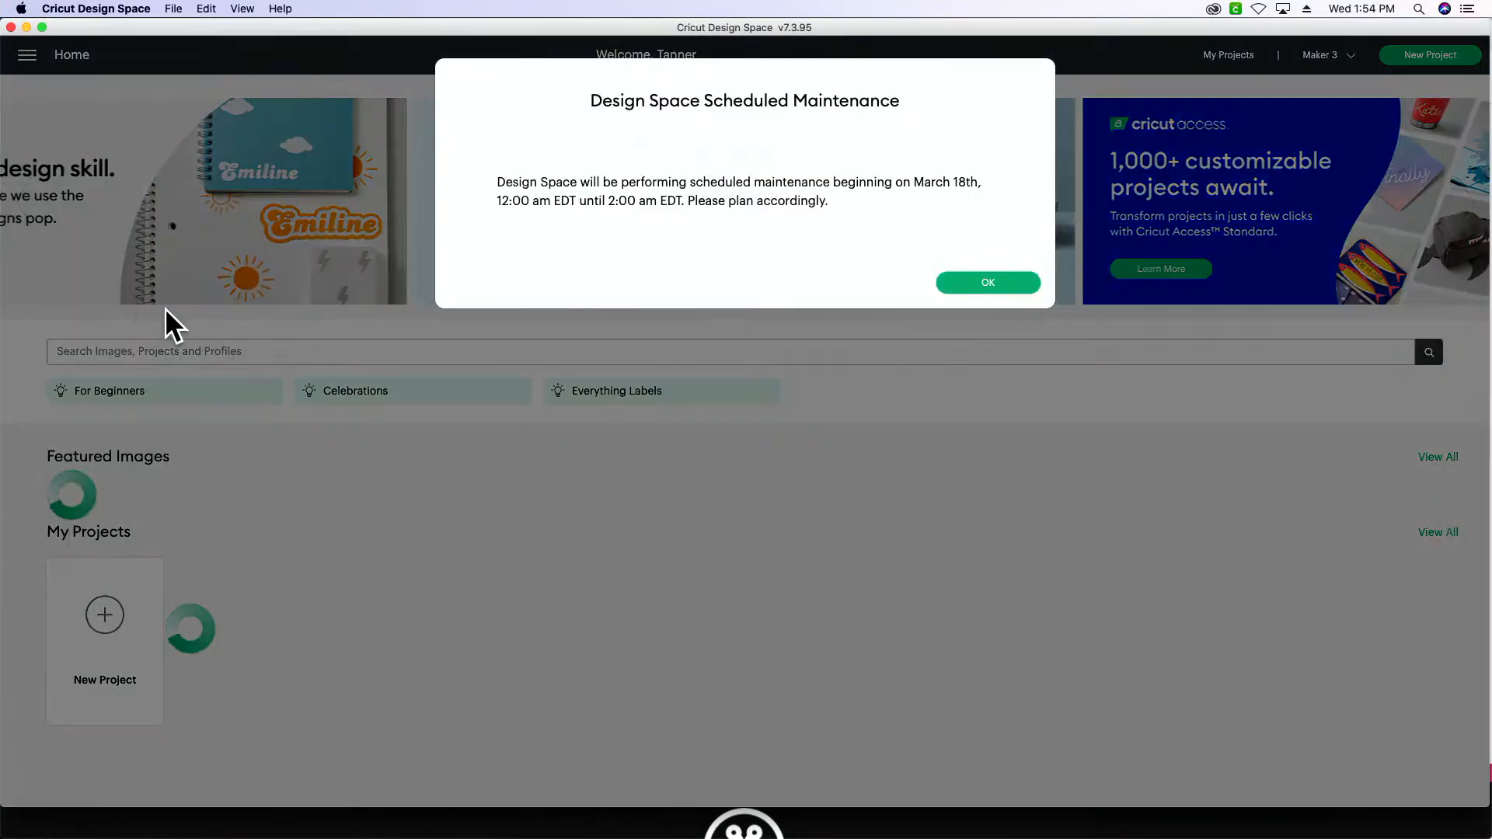
click(988, 284)
Open the full list of saved projects and search it for "use me".
scroll(603, 341, down, 5)
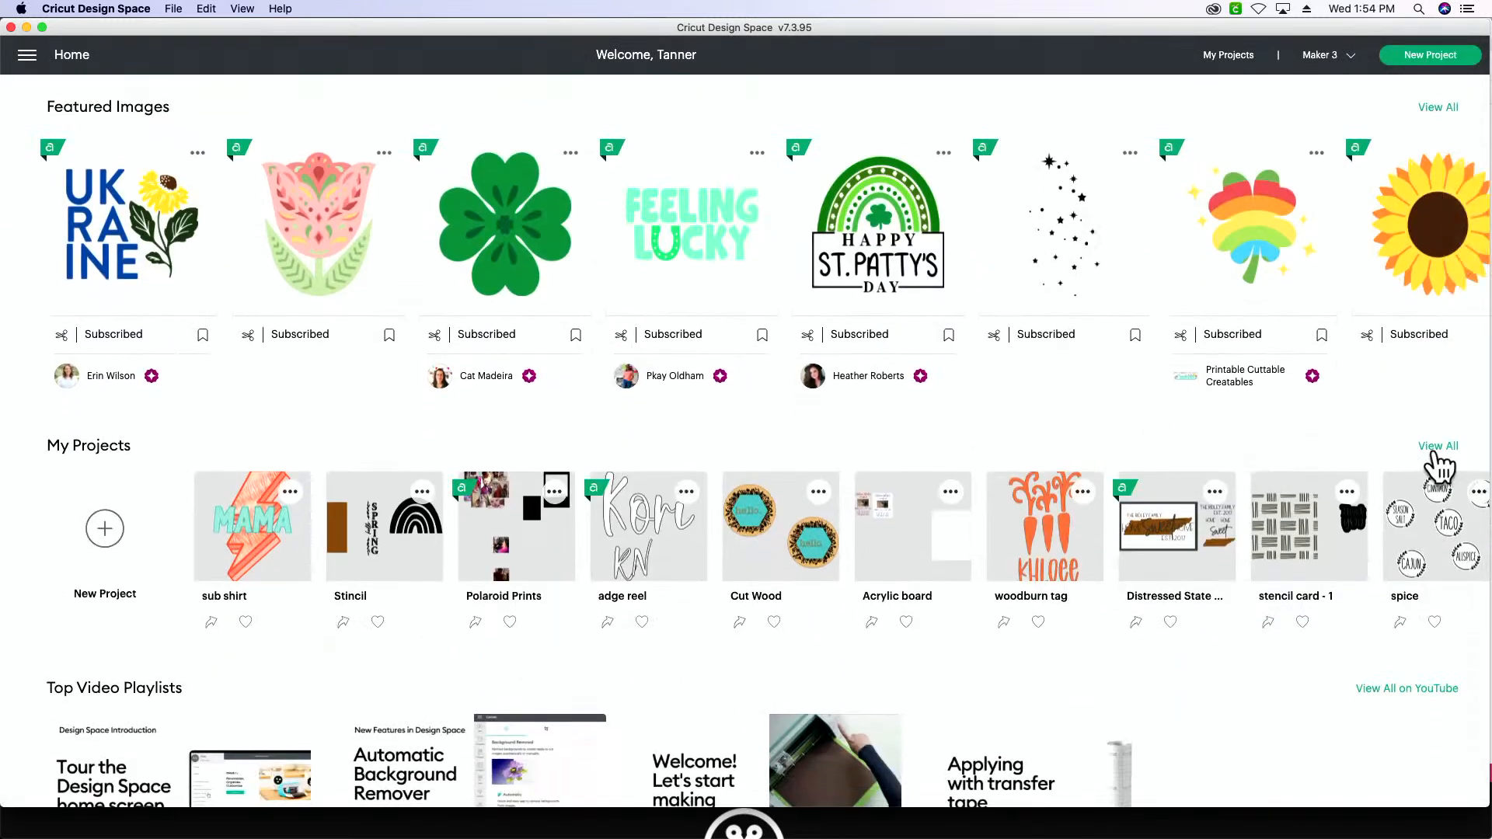
click(1437, 447)
click(1277, 122)
text(use me)
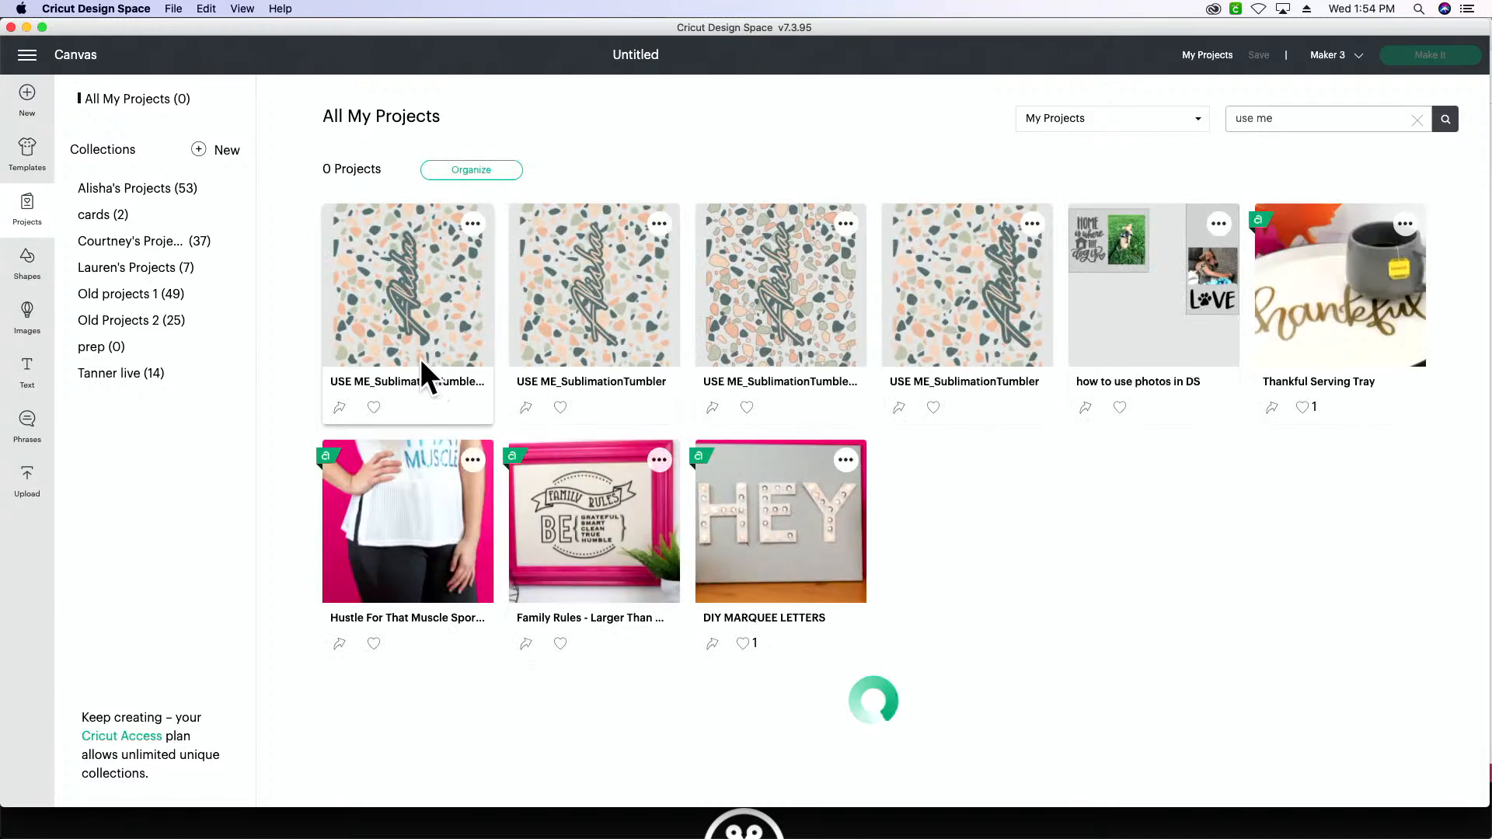
Open the project USE ME_SublimationTumbler - 1 for customizing and shift its design to about X 0.8, Y 0.64.
click(414, 342)
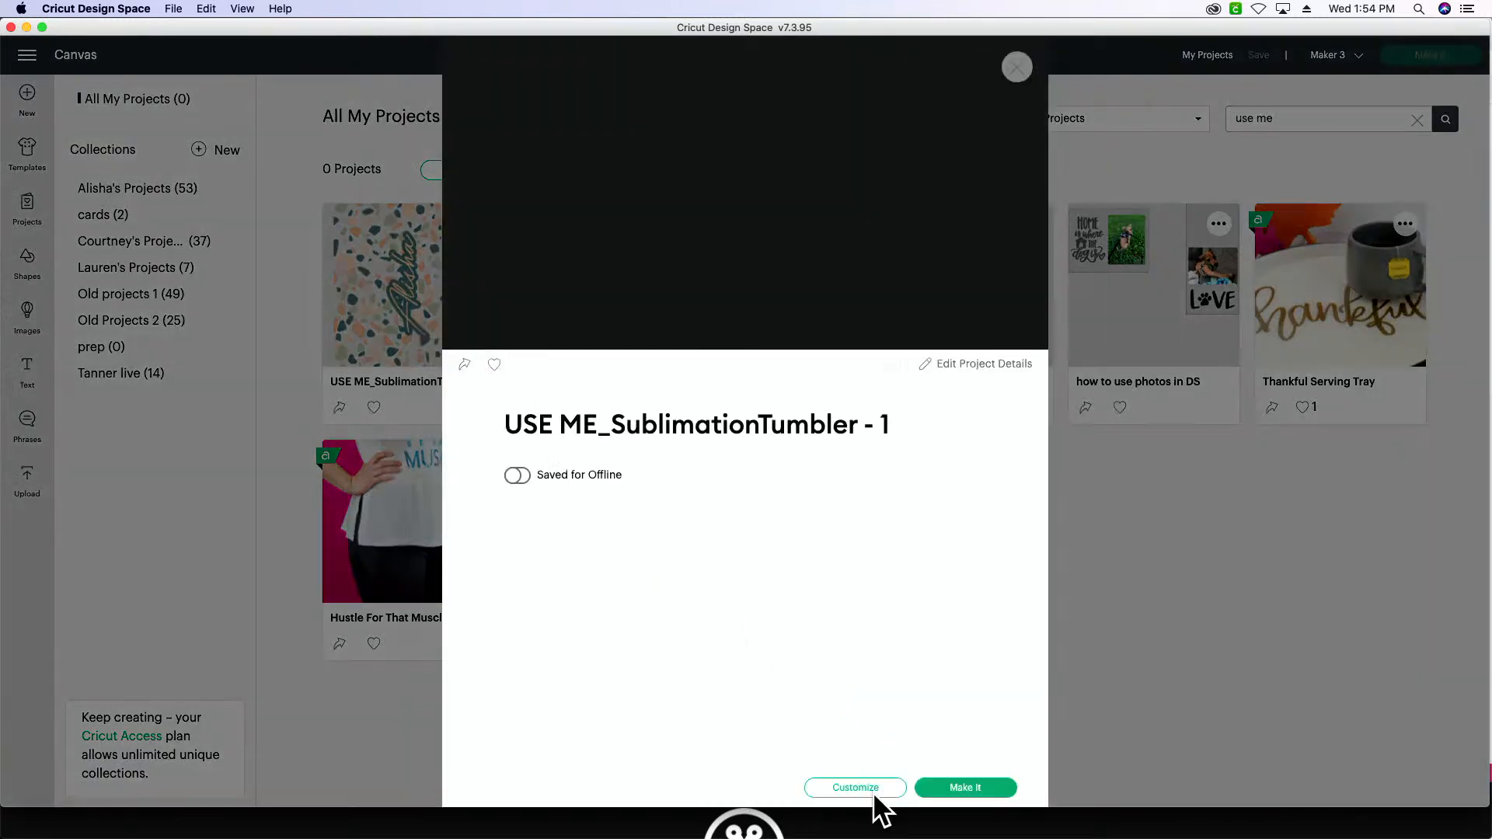
click(859, 788)
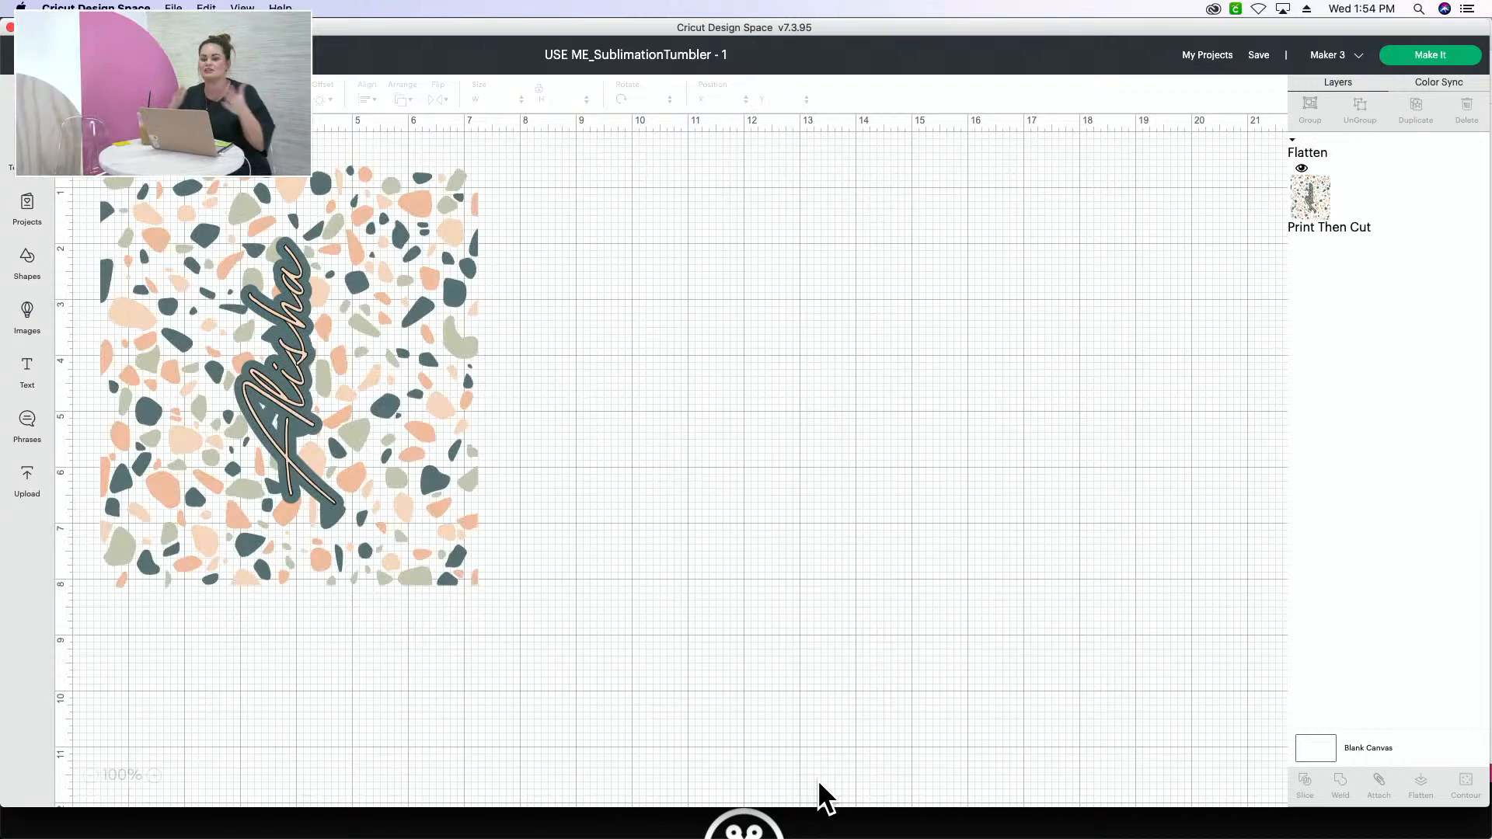
click(414, 514)
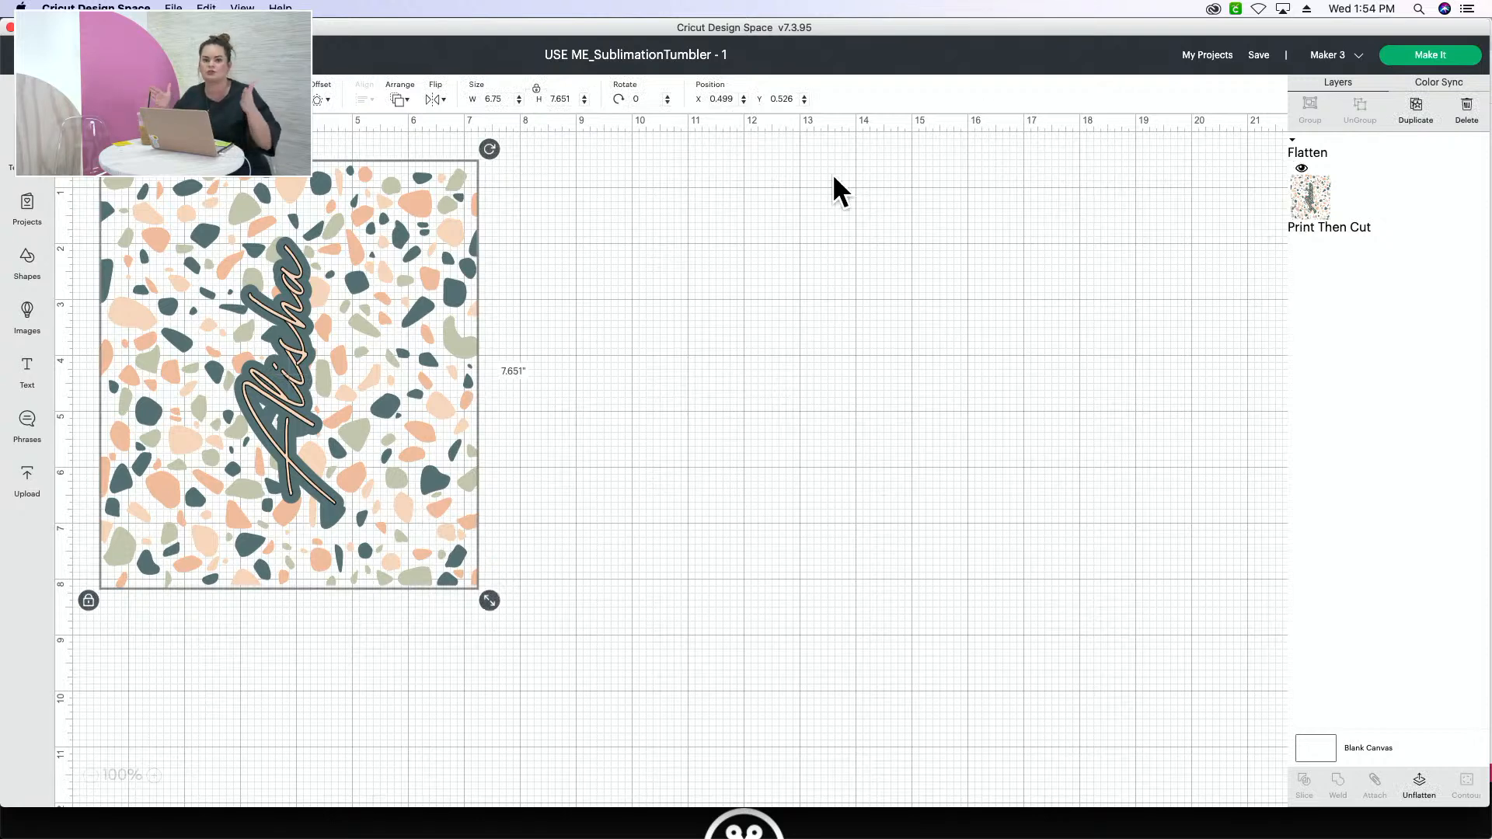
drag(338, 406, 350, 419)
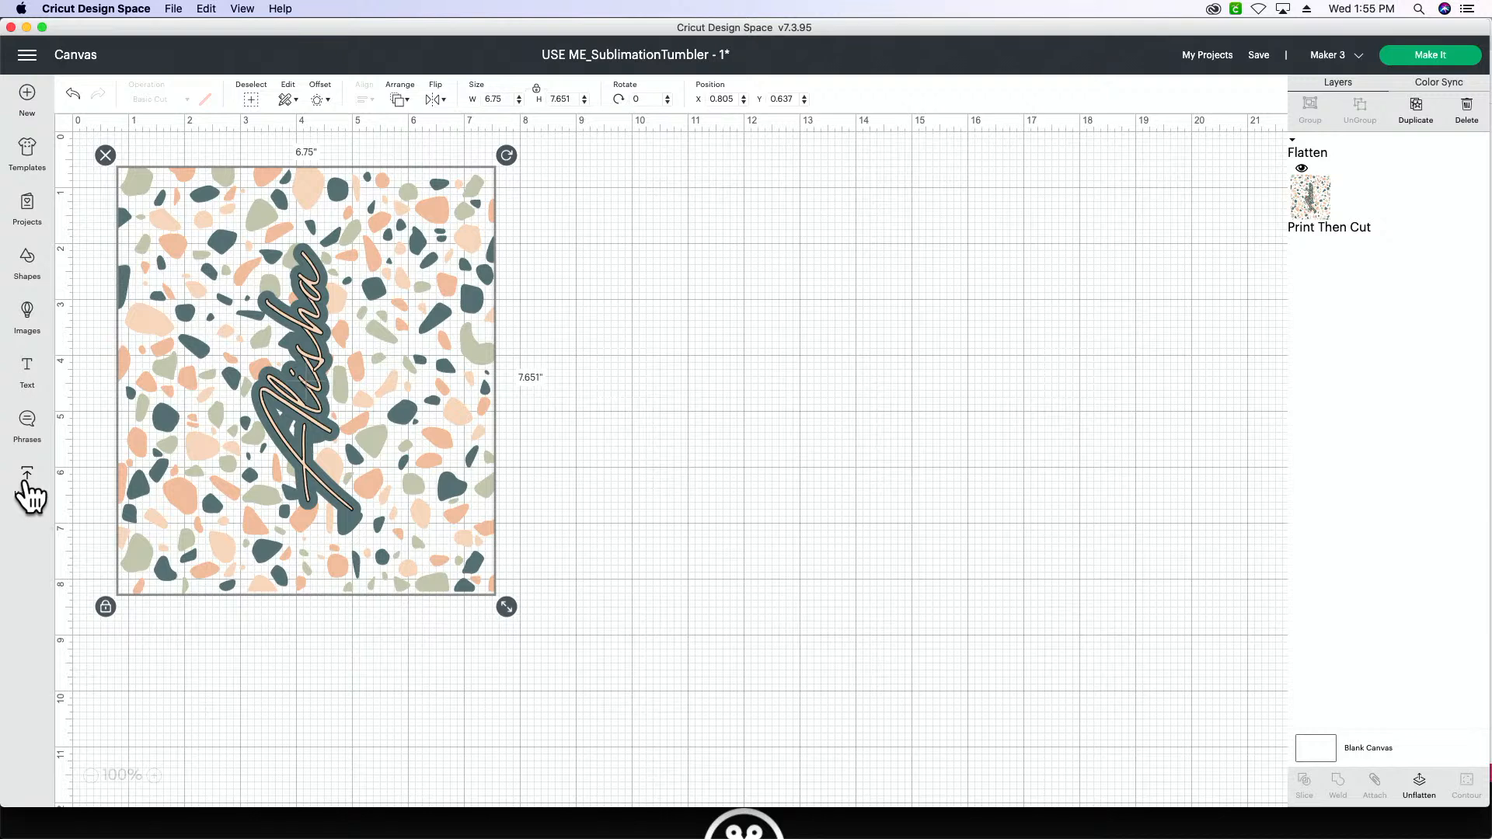
Open the library of uploaded images and search it for "ter".
click(29, 491)
click(235, 492)
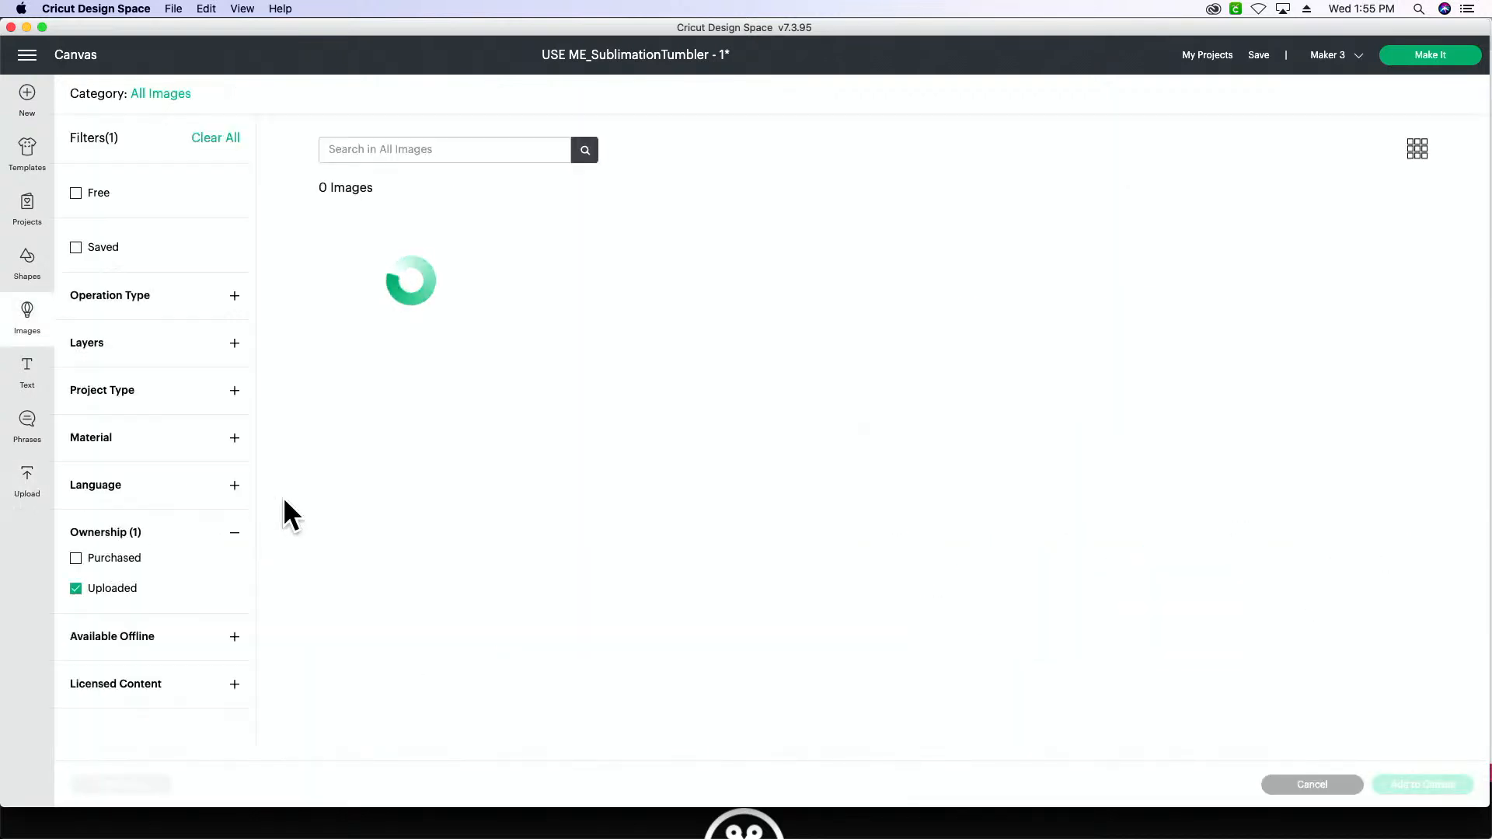
text(ter)
key(Return)
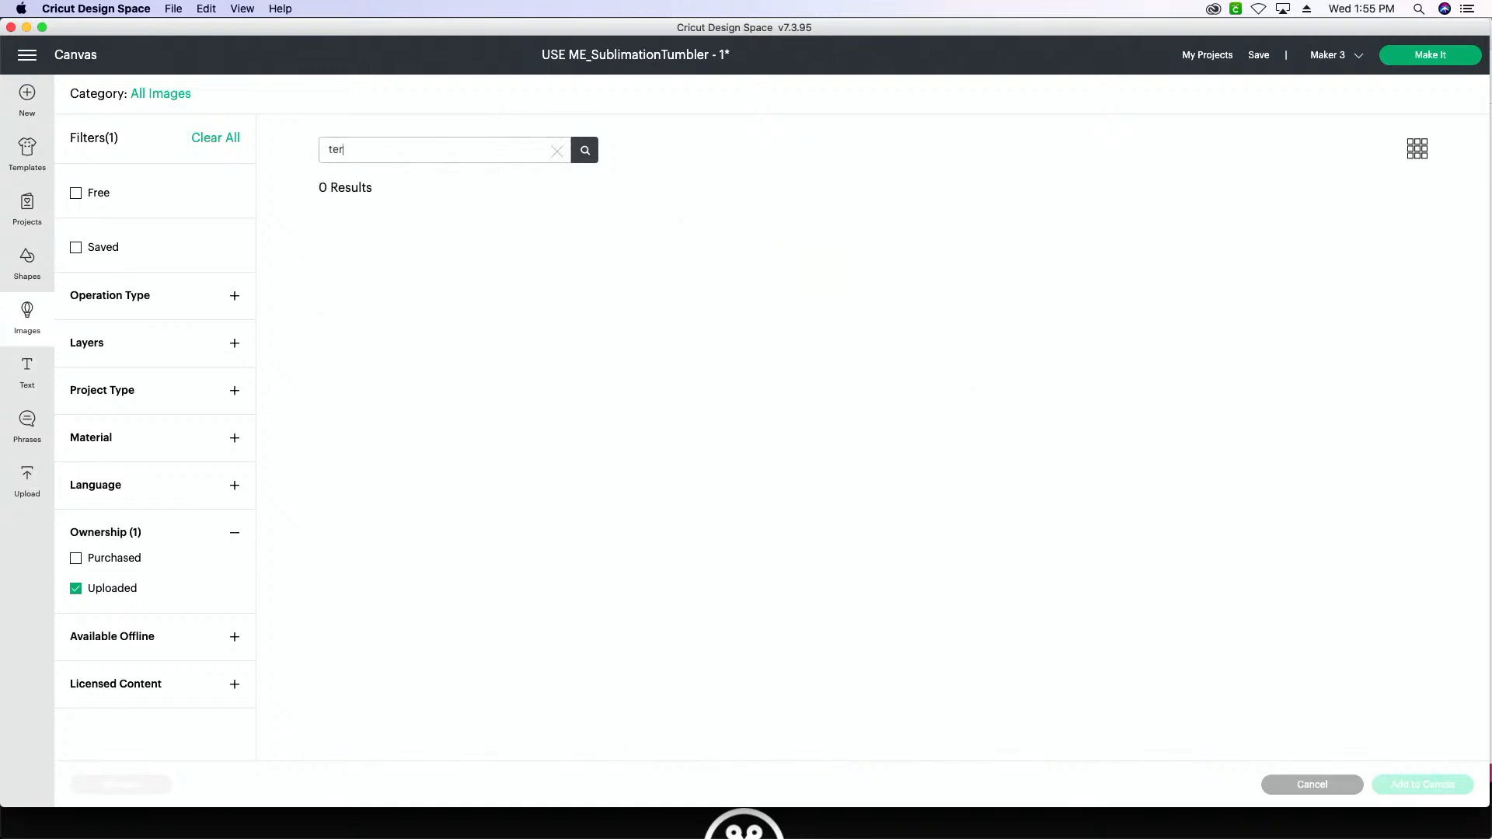
key(Return)
Browse all uploaded images for the terrazzo background and select the dense small-stone pattern.
scroll(889, 520, down, 12)
scroll(889, 520, down, 15)
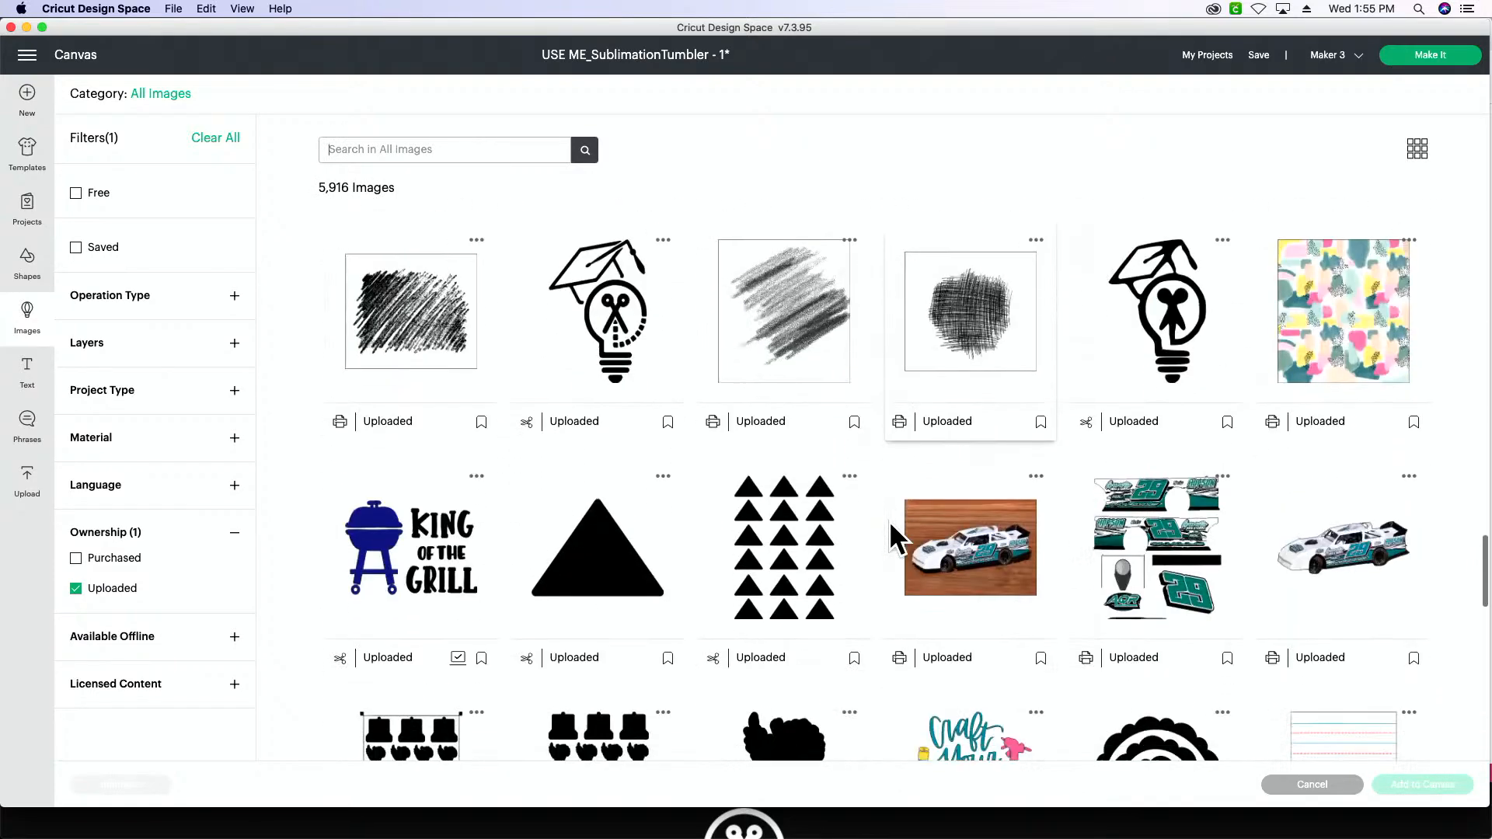
scroll(889, 521, down, 10)
scroll(891, 526, down, 15)
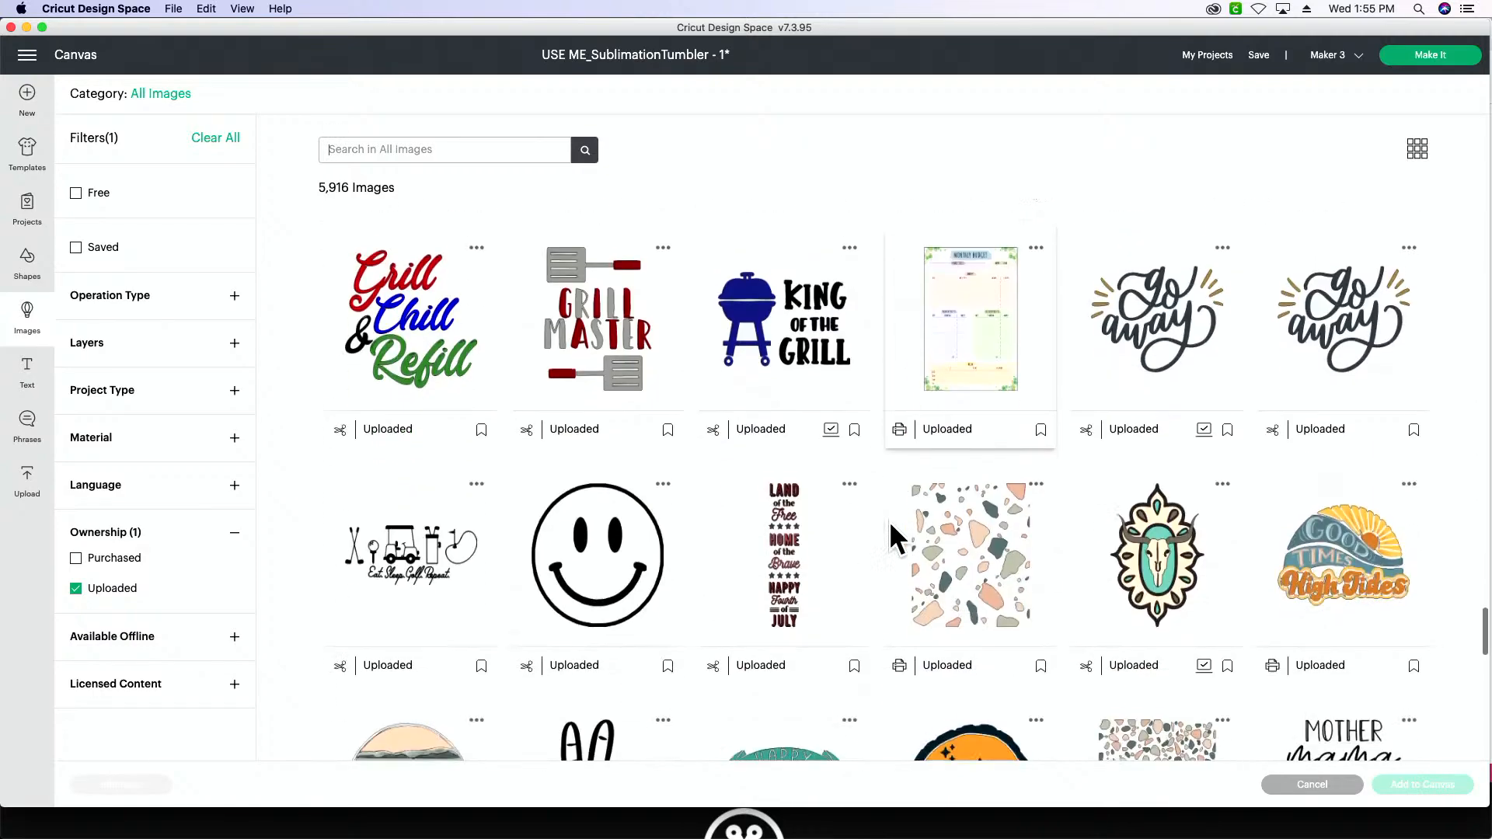
scroll(930, 534, down, 3)
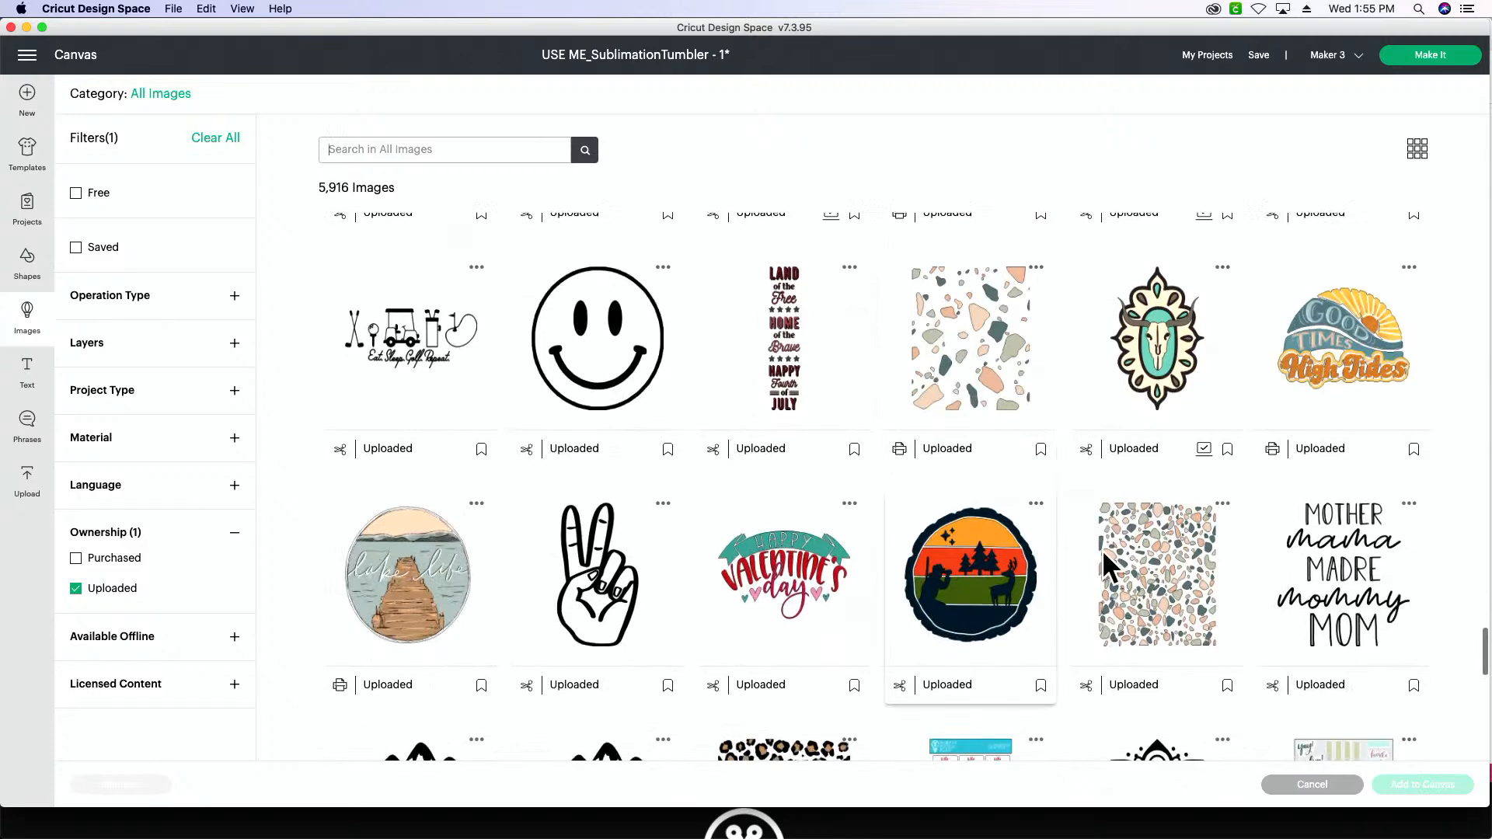
scroll(1144, 562, down, 3)
scroll(1144, 562, up, 2)
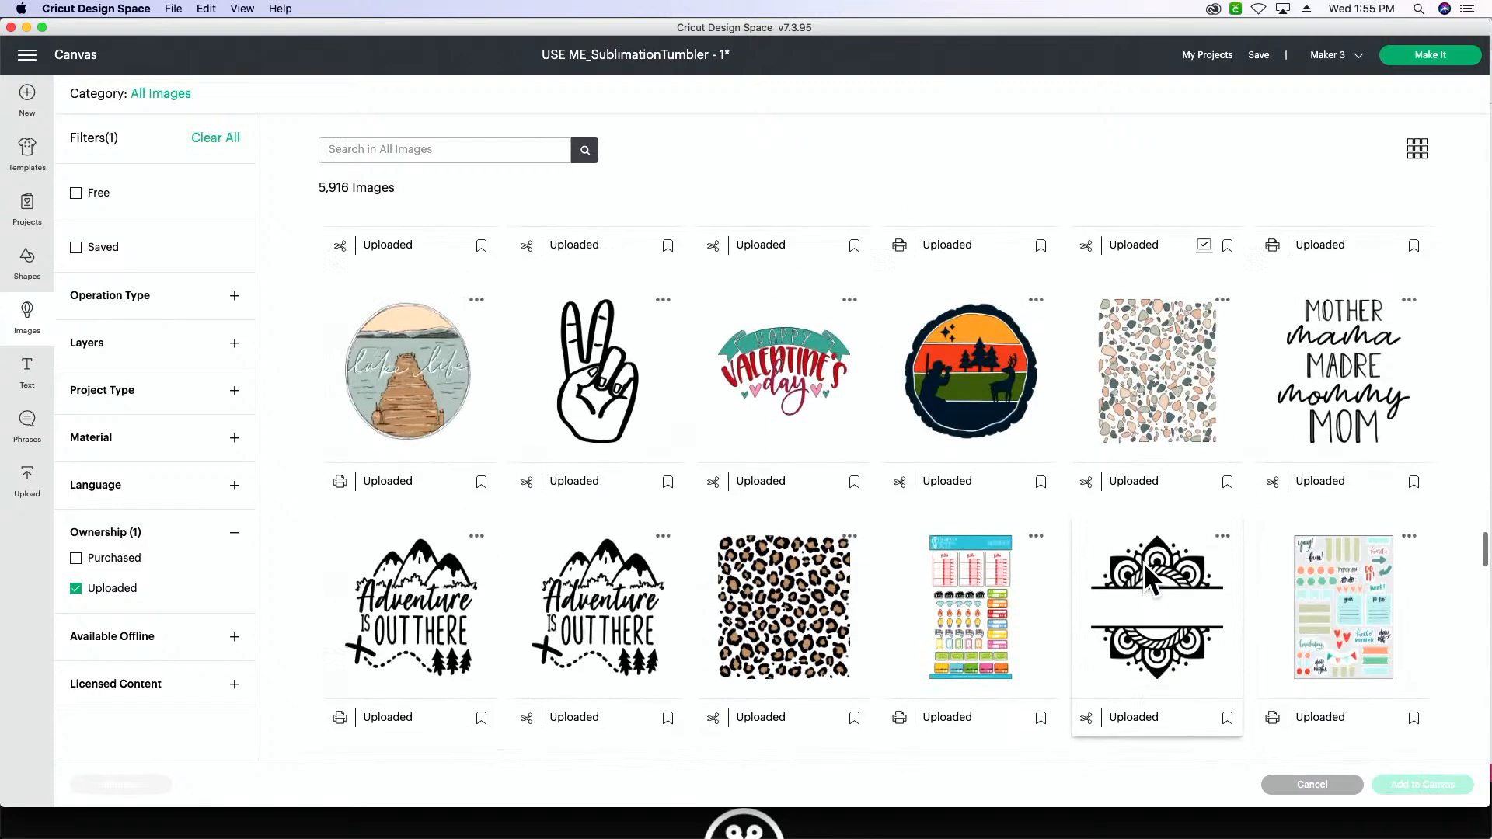
click(1130, 506)
scroll(1126, 508, up, 1)
Switch to Chrome, download the Terrazzo1 cut file and open its unzipped terrazzo1 folder in a Finder window clear of the workspace.
mouse_move(511, 836)
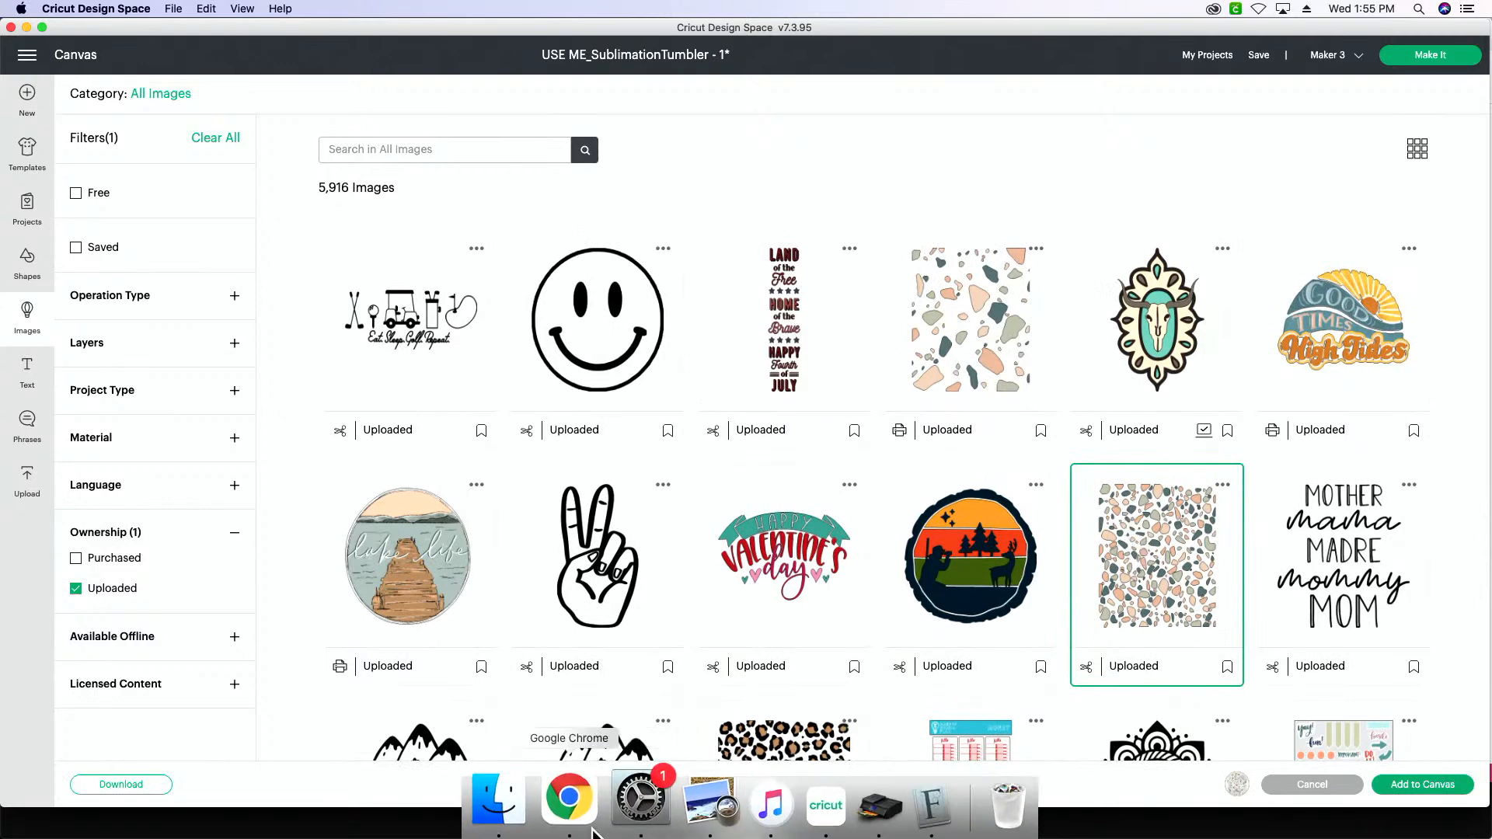
click(573, 800)
click(311, 555)
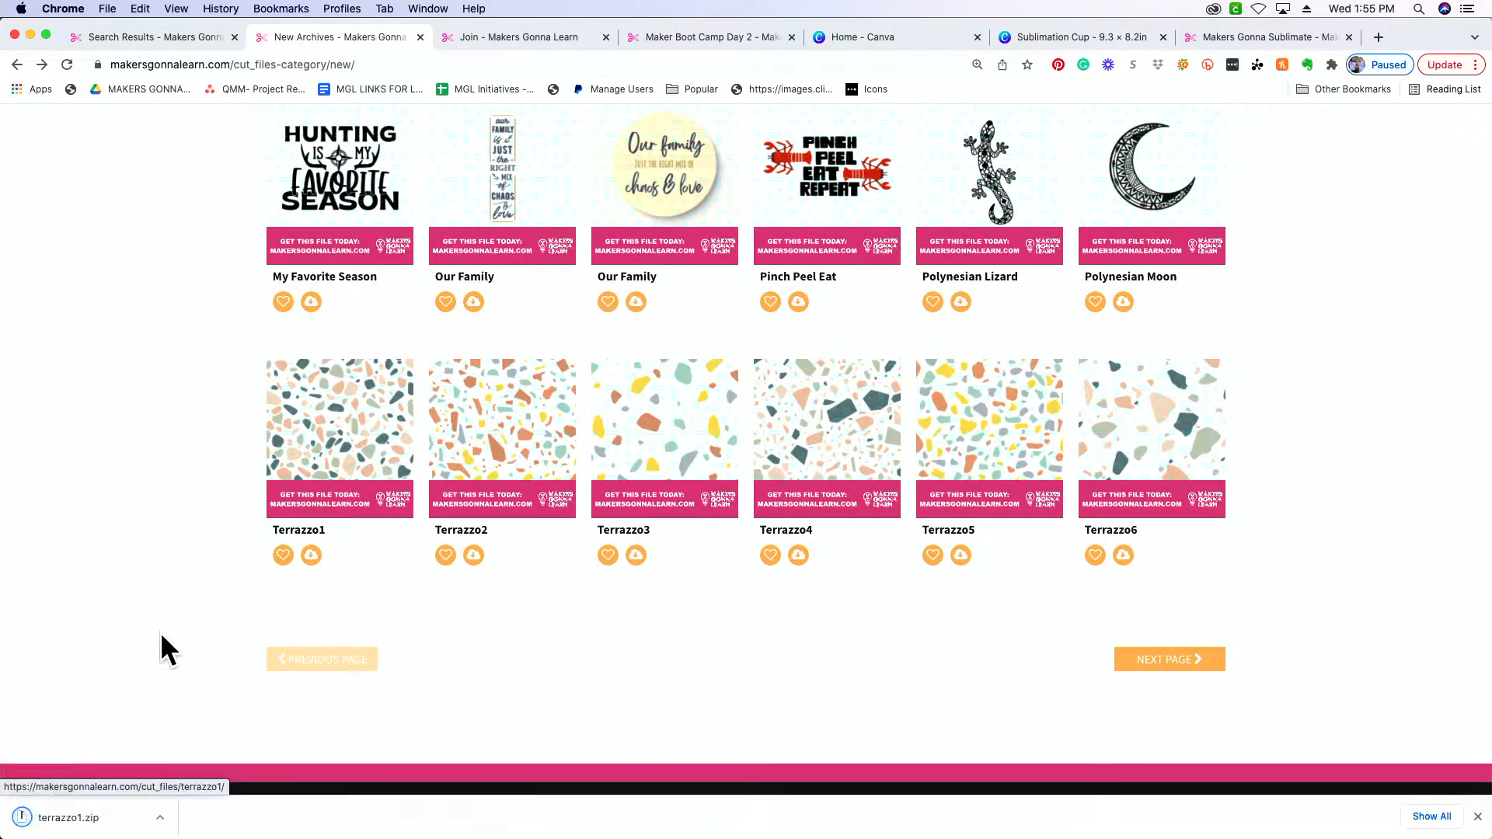
click(109, 818)
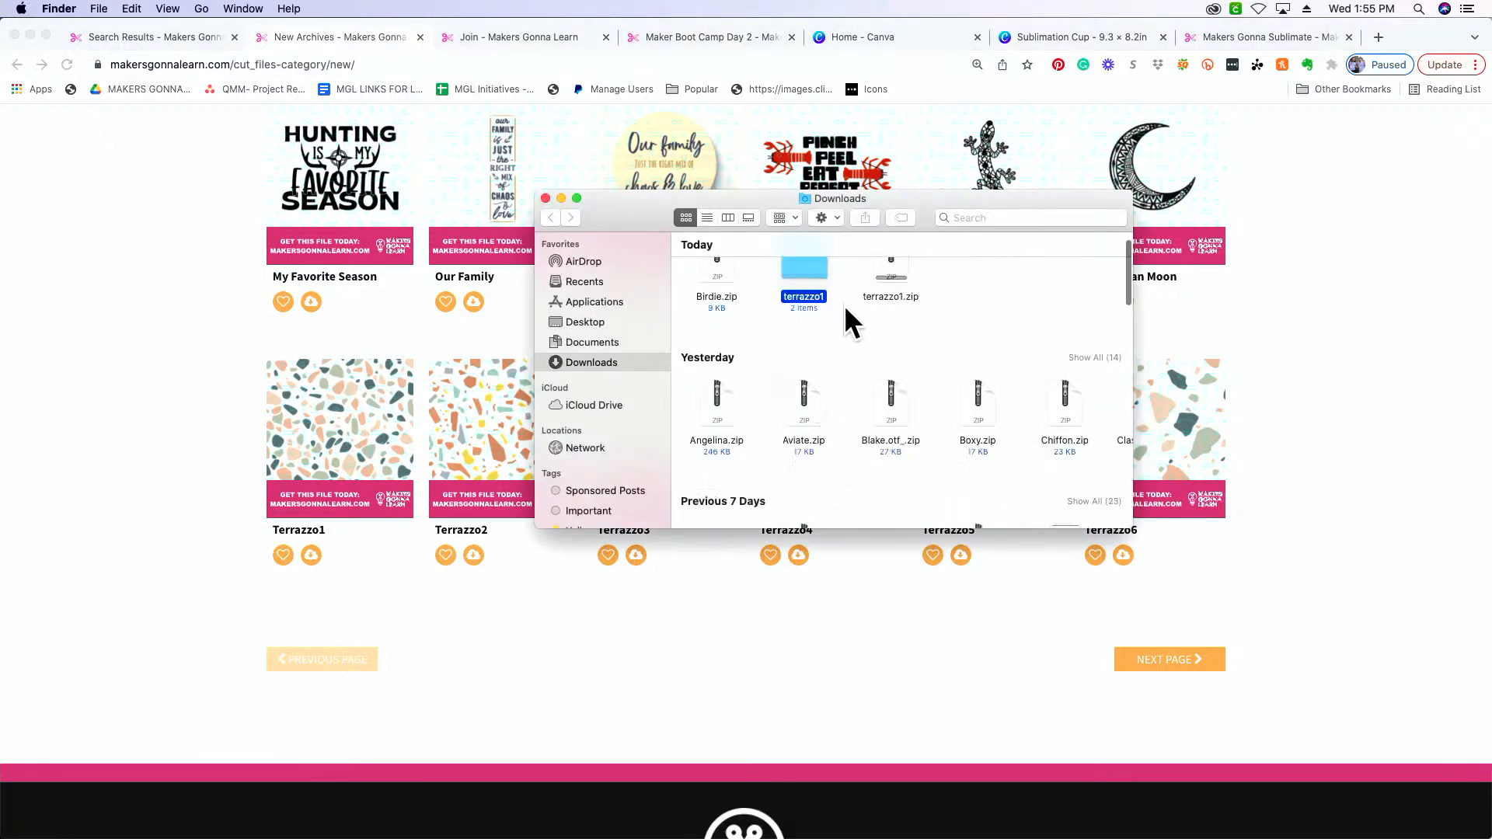
double_click(802, 268)
drag(765, 207, 244, 550)
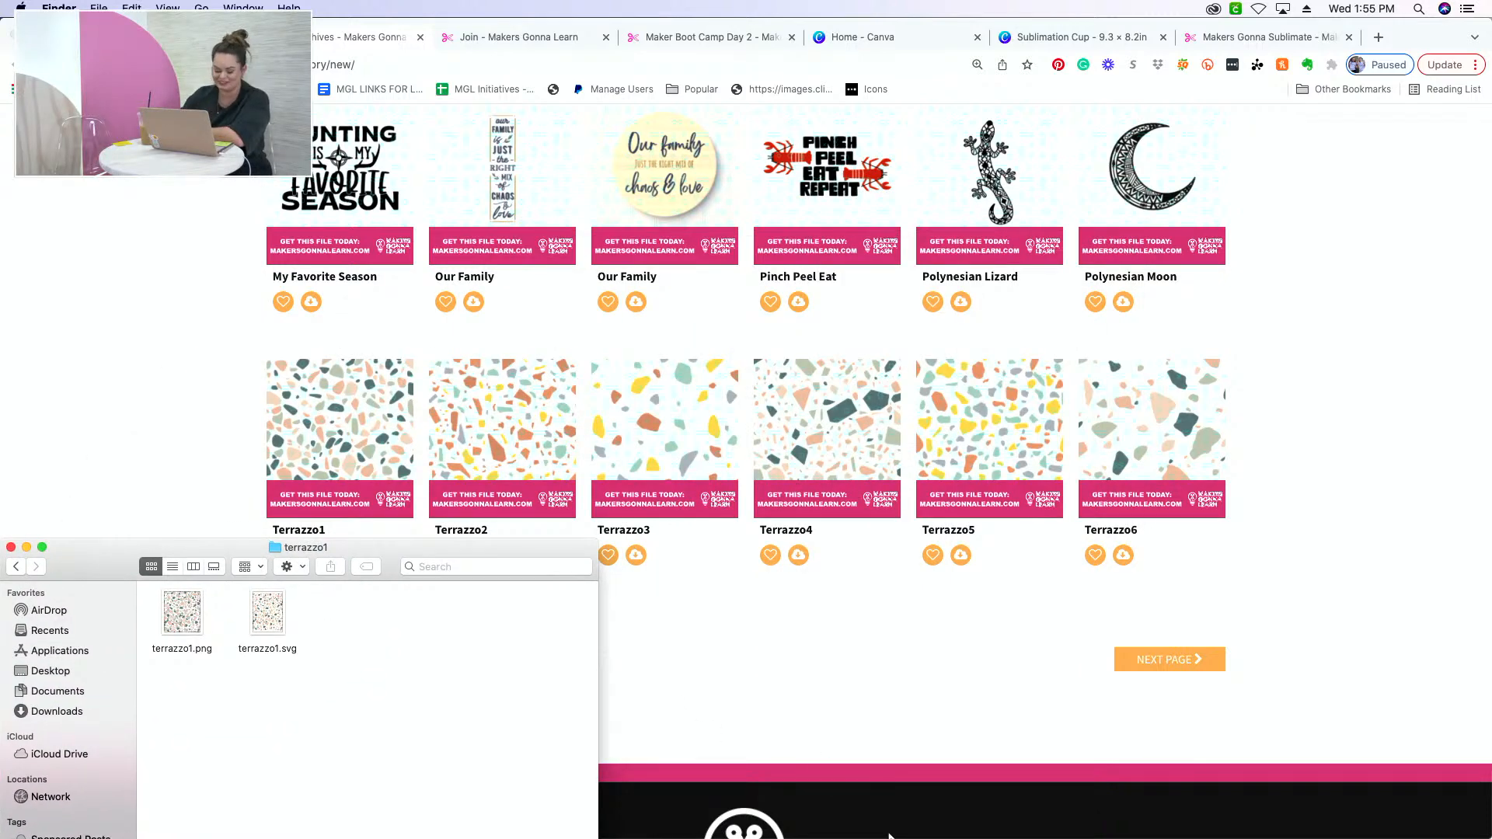
Switch back to Cricut Design Space and start a new image upload.
click(787, 832)
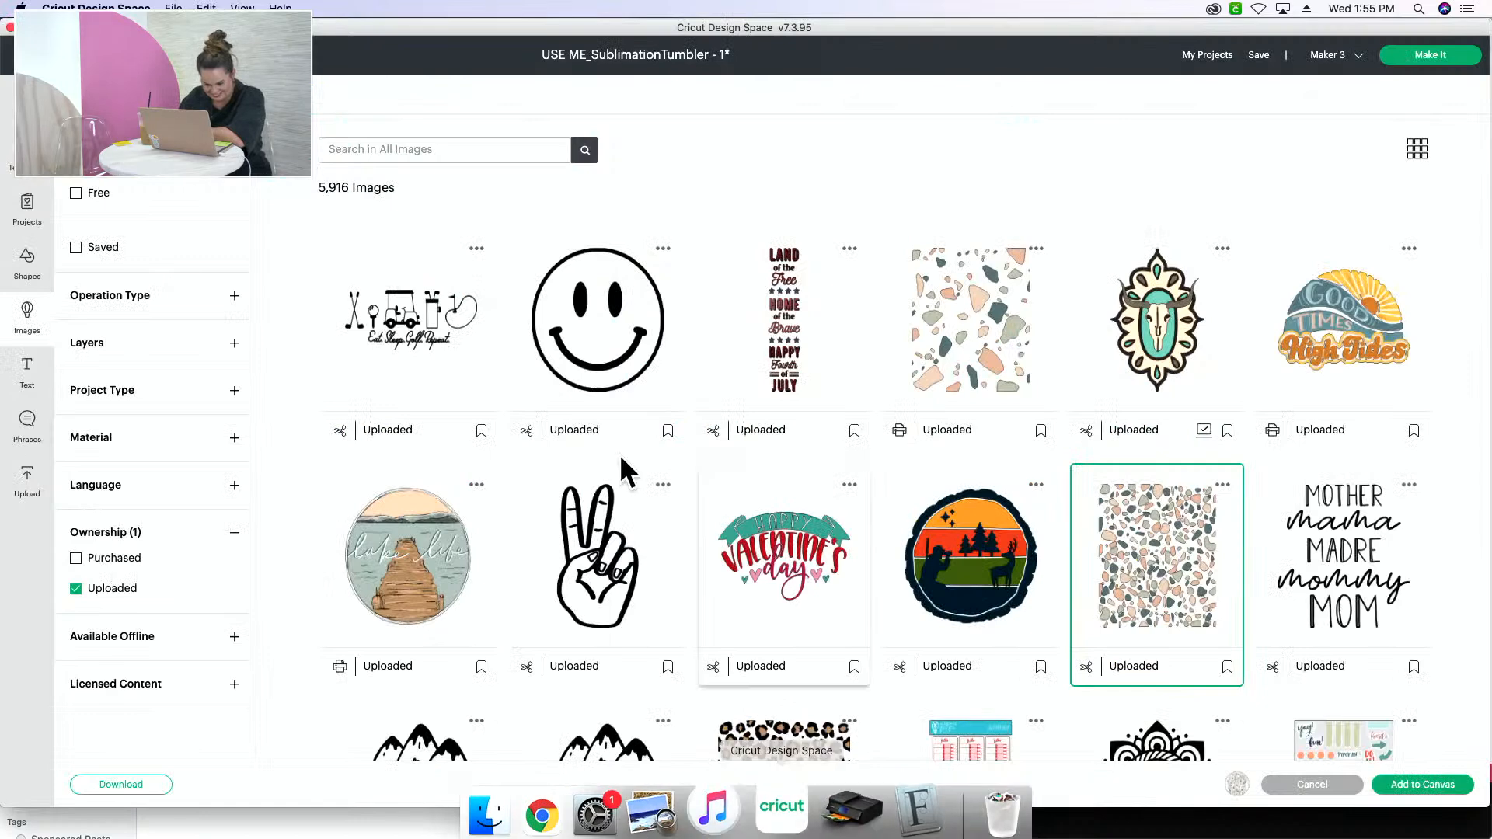
click(27, 491)
click(419, 401)
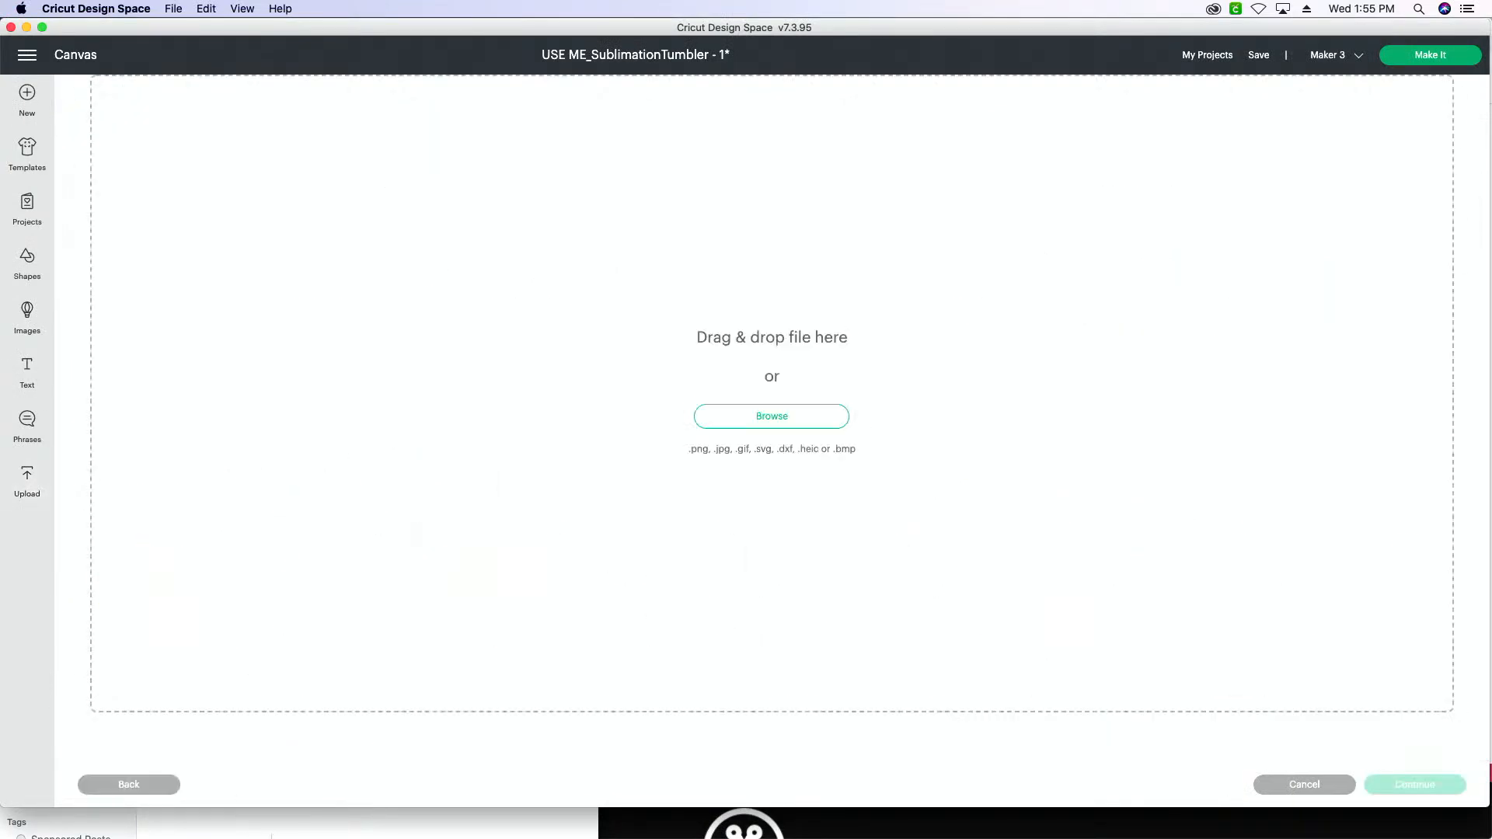
Try to upload terrazzo1.svg from the terrazzo1 folder.
click(271, 832)
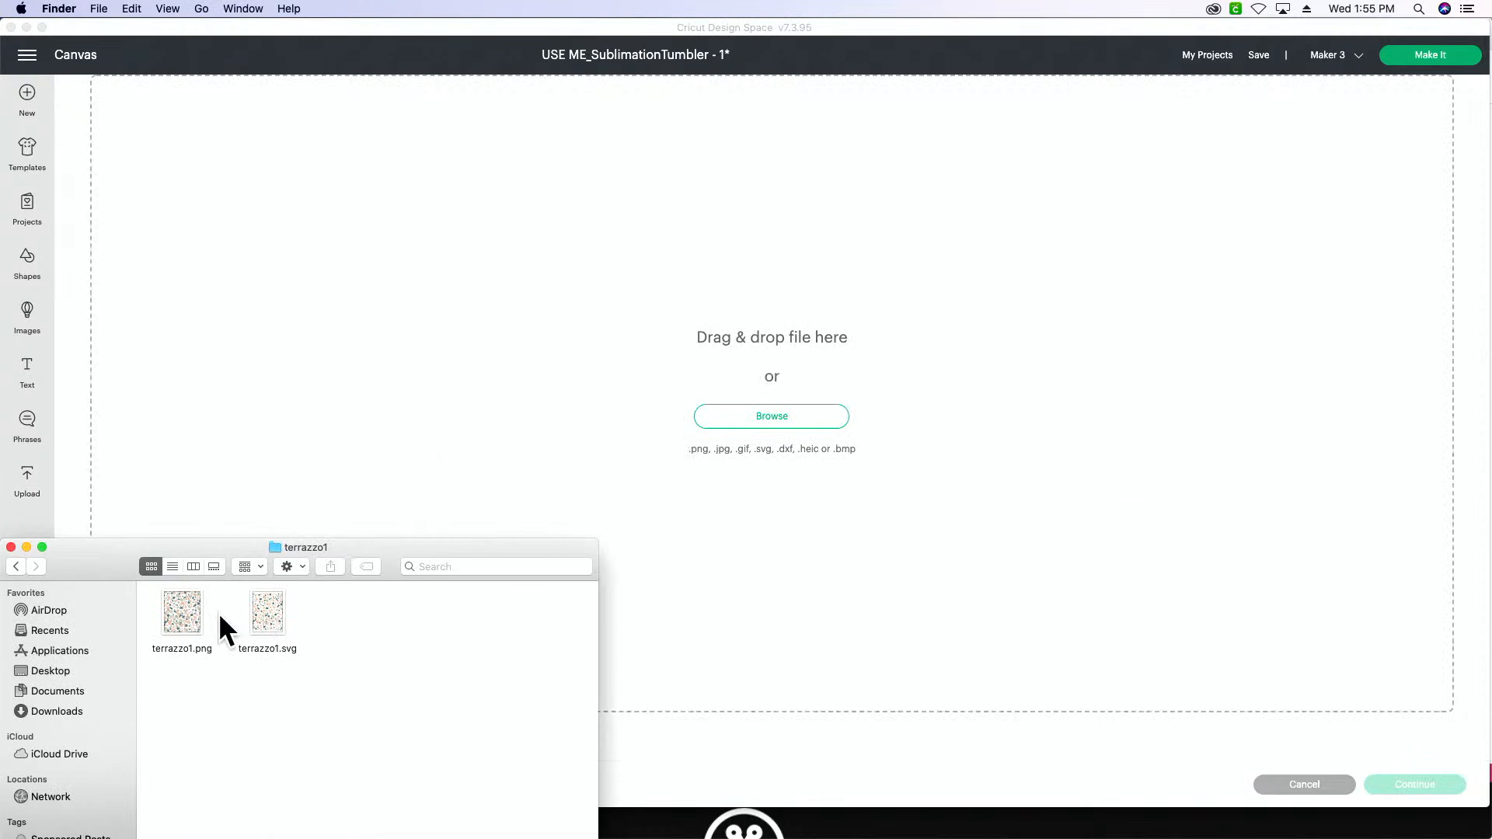
drag(258, 609, 616, 499)
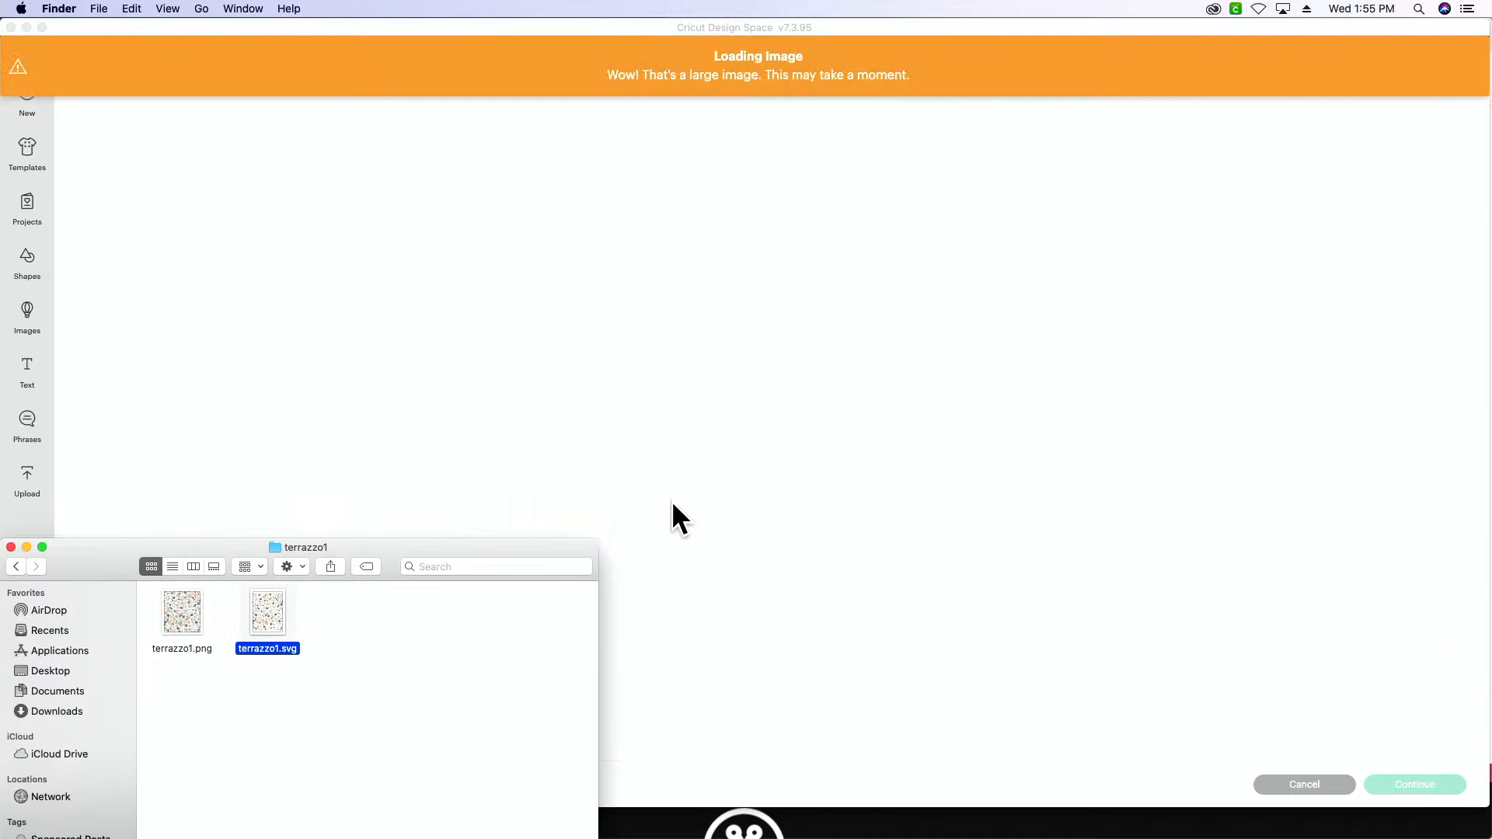
click(707, 510)
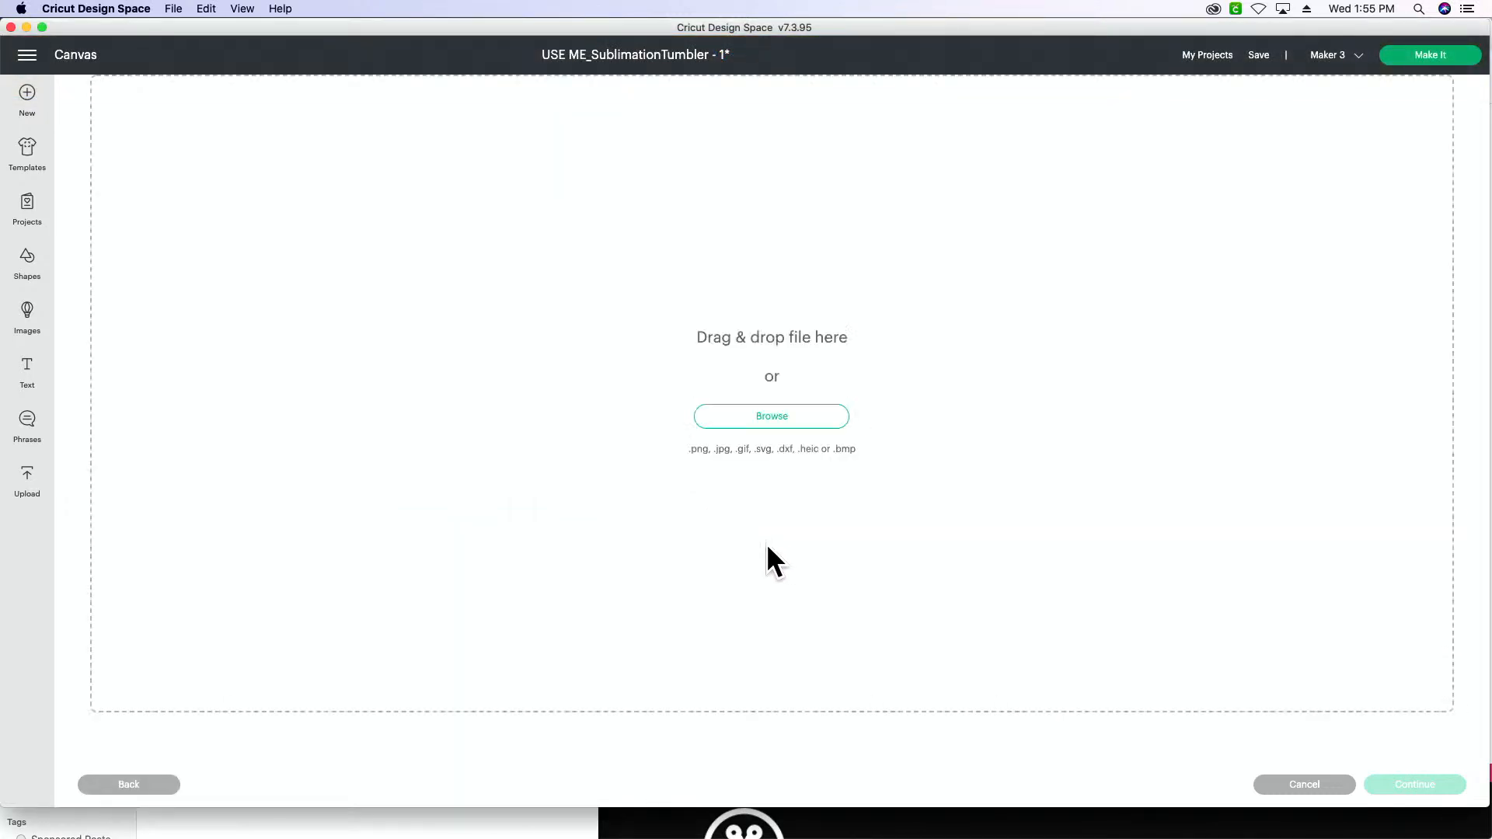
Load terrazzo1.png from the terrazzo1 folder into the image upload page.
click(370, 833)
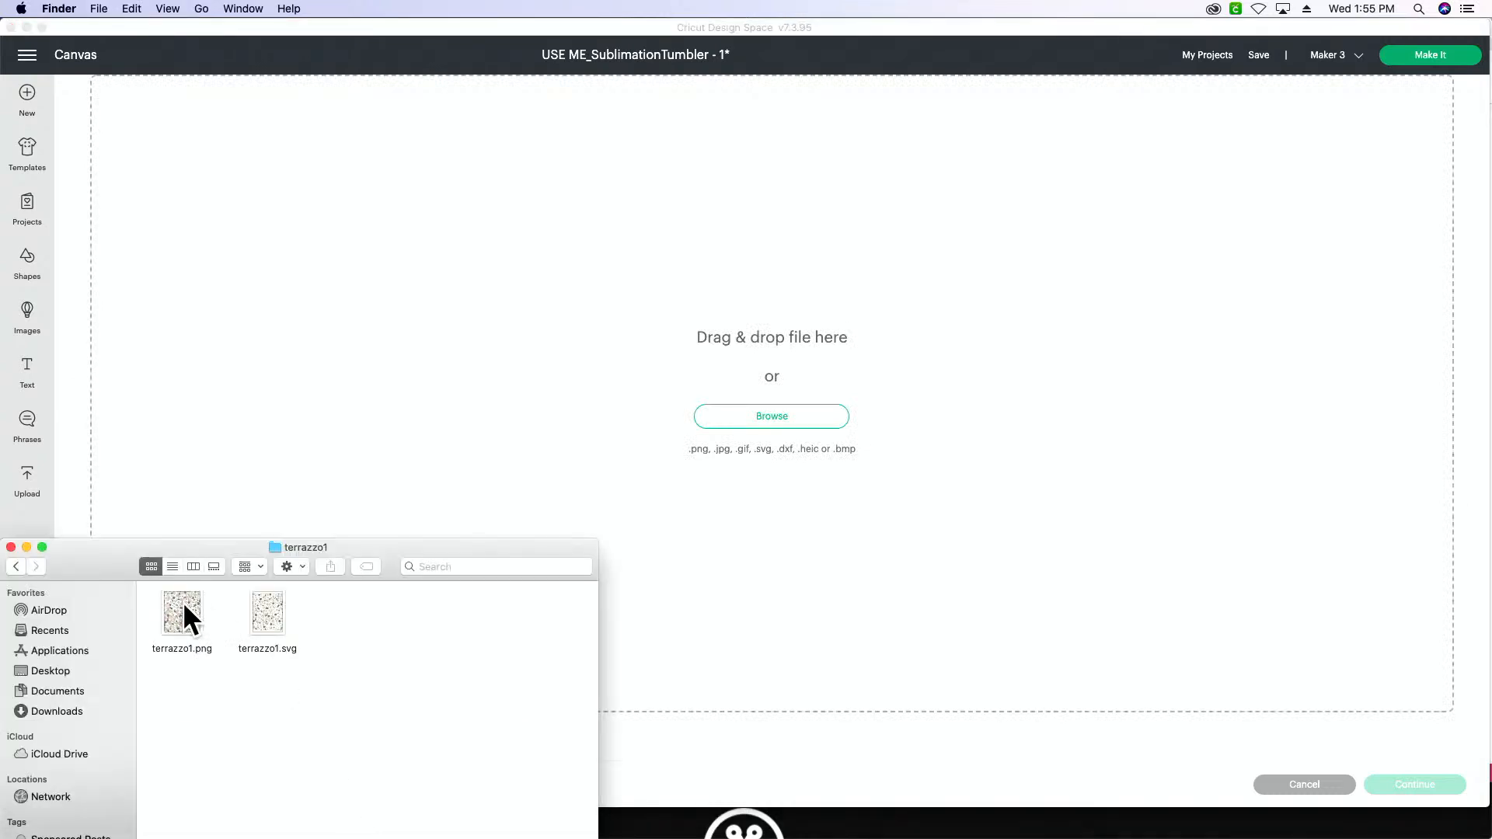
drag(459, 477, 470, 483)
click(918, 621)
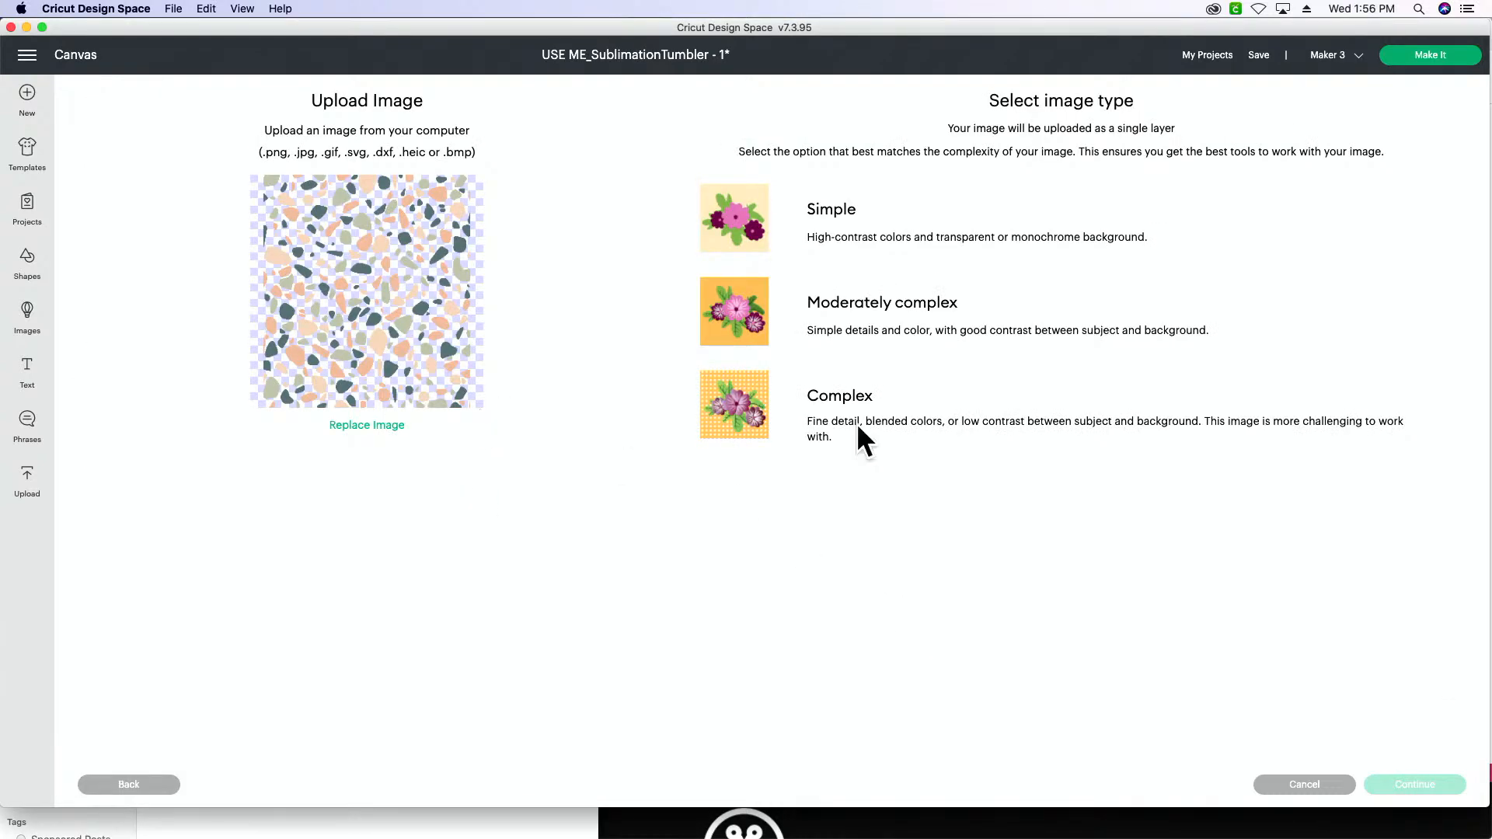
Upload terrazzo1 as a complex image of the Print Then Cut type and add it to the canvas.
click(890, 426)
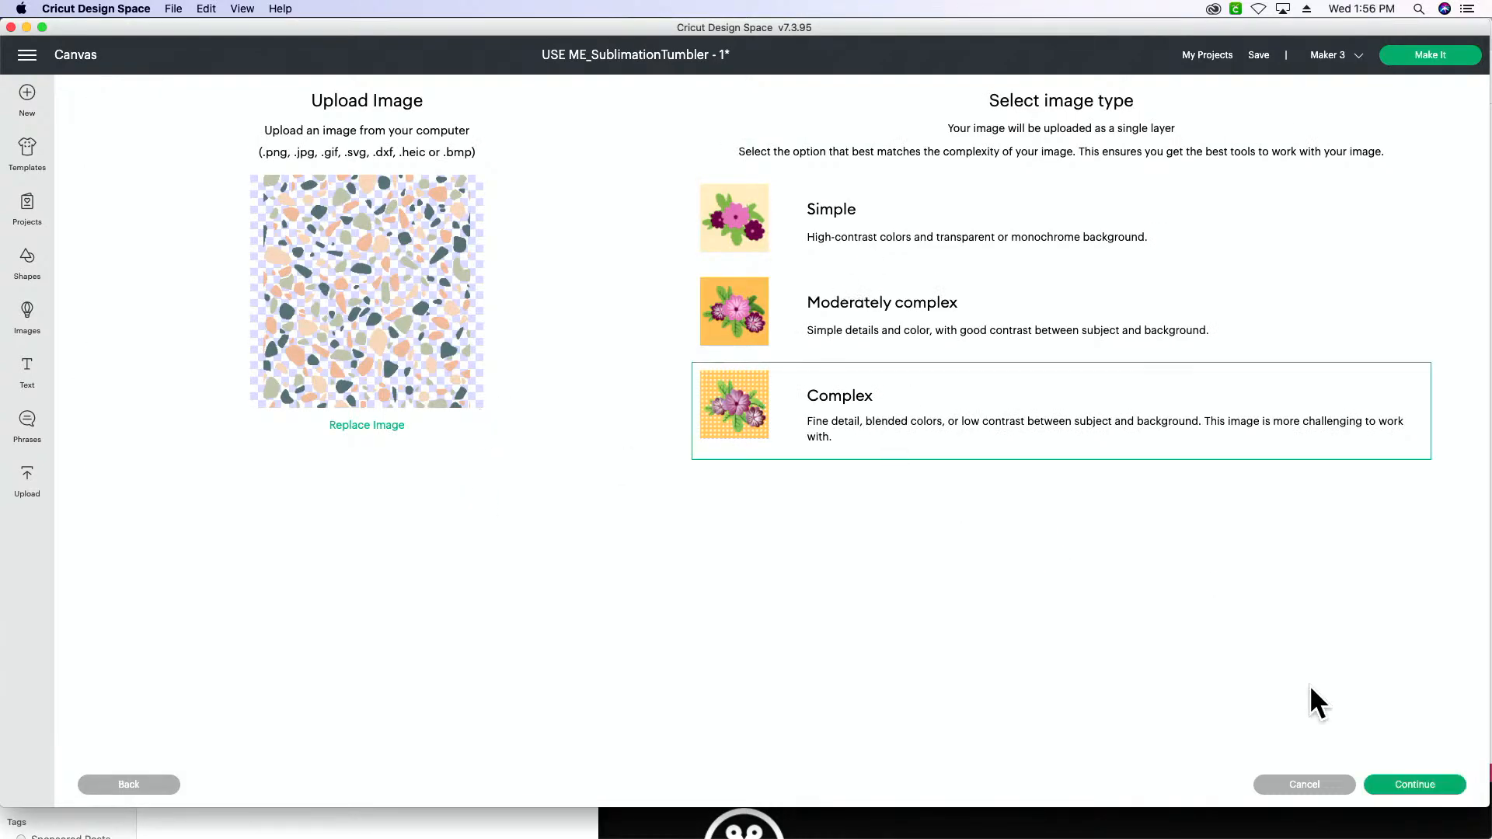
click(1430, 784)
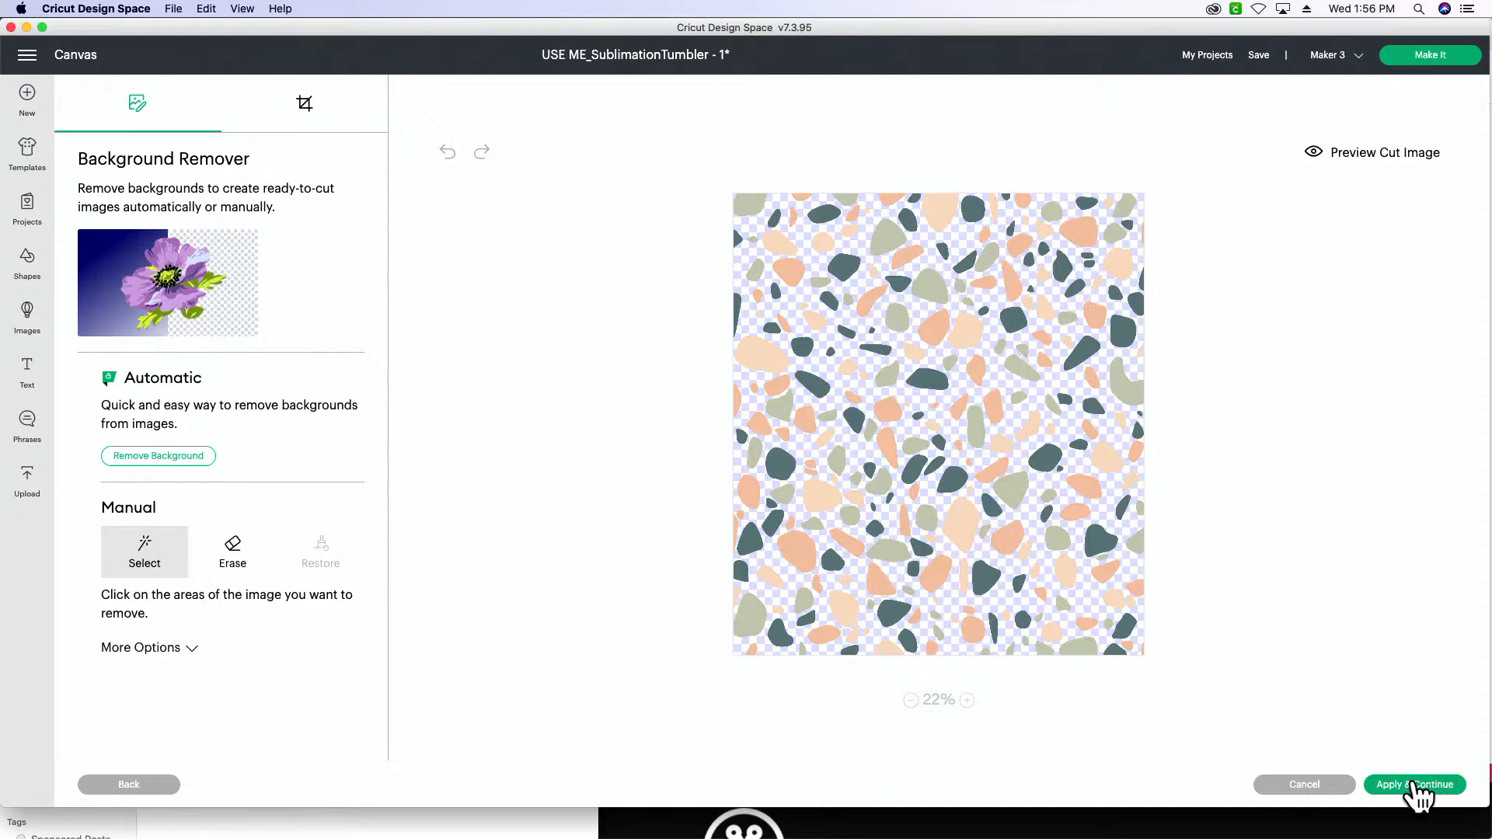
click(1416, 787)
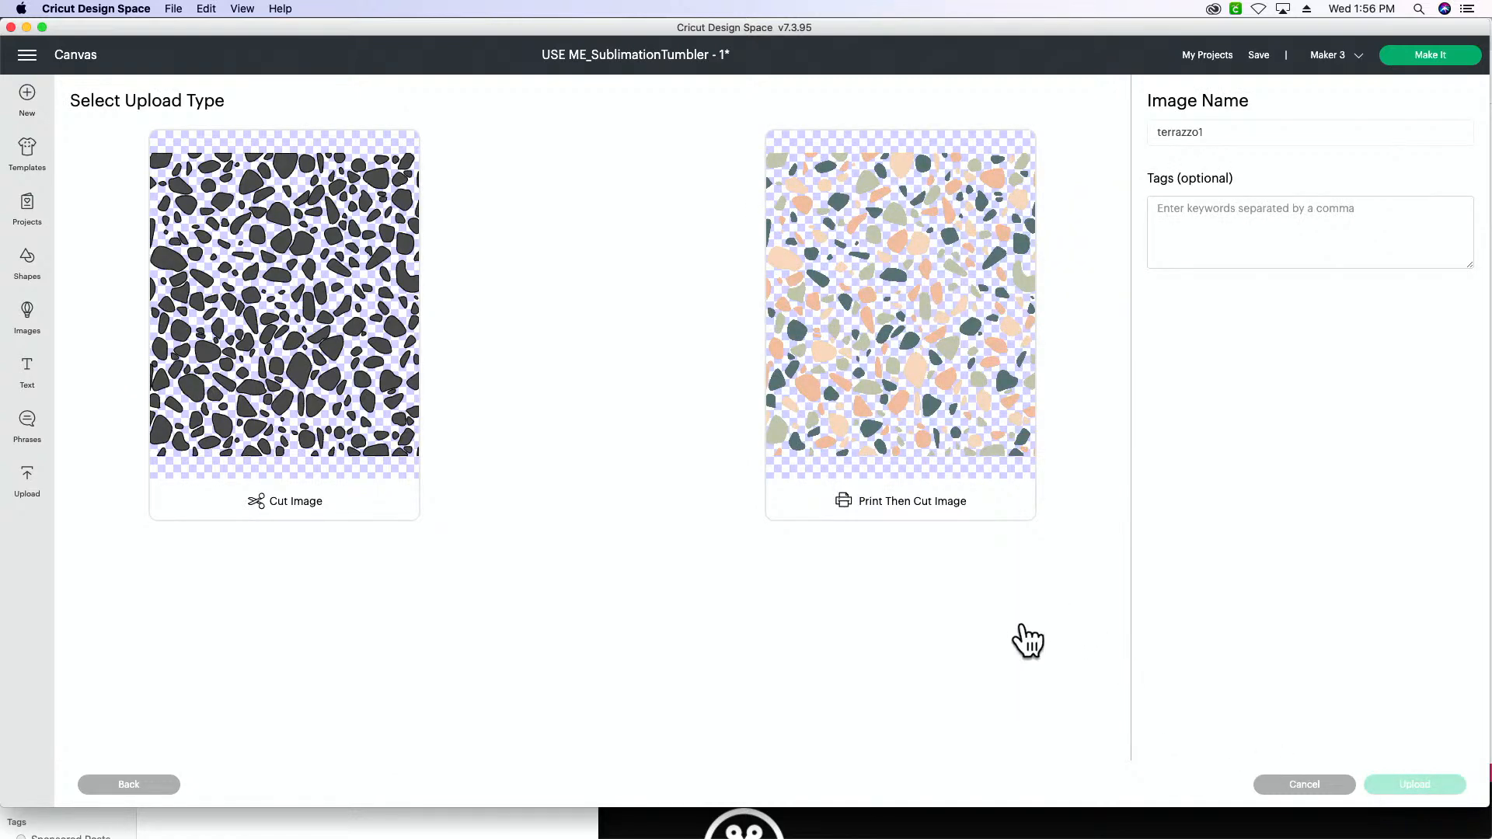
click(957, 465)
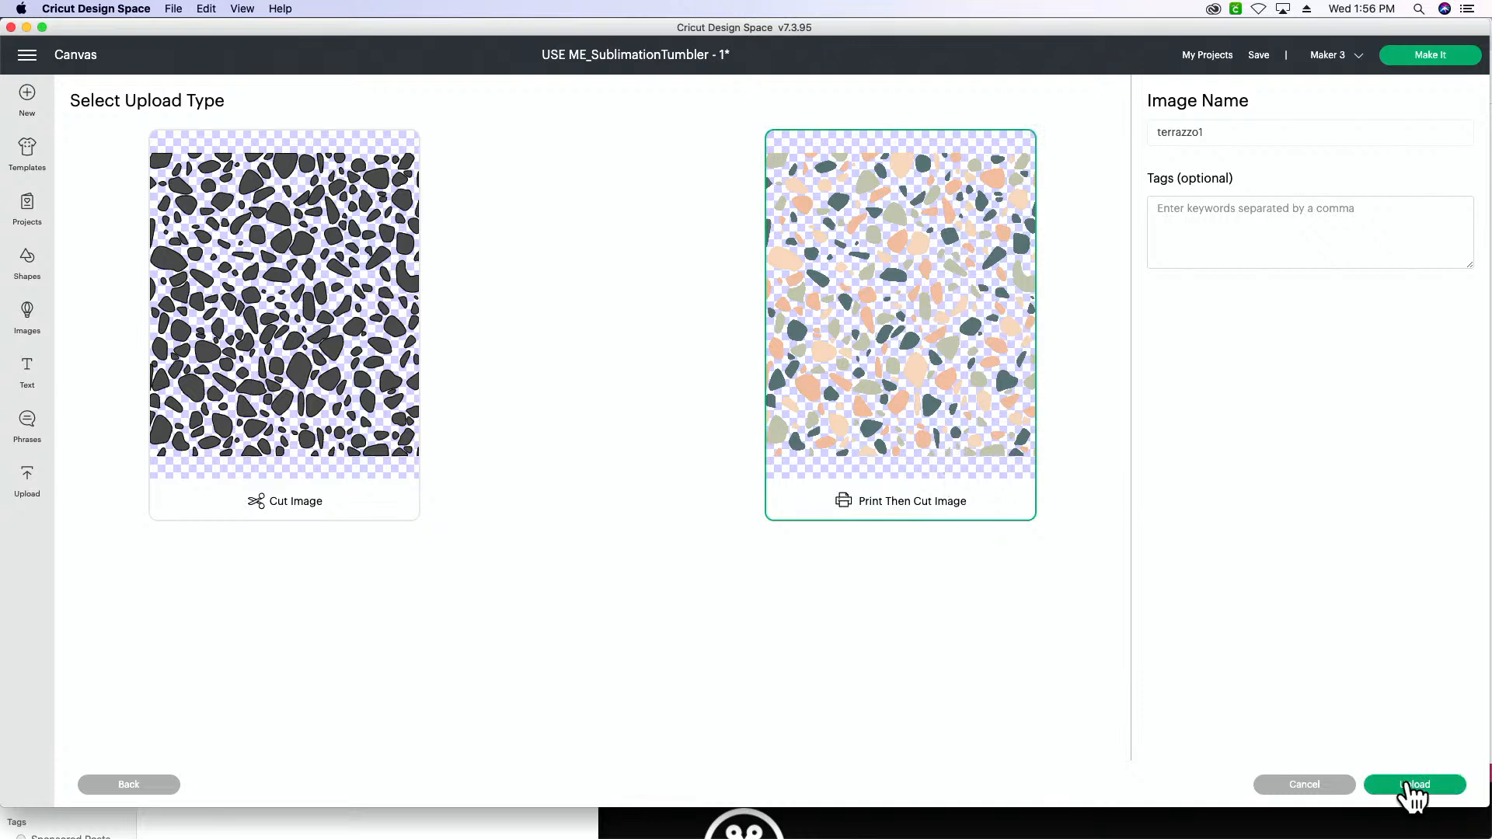
click(1408, 783)
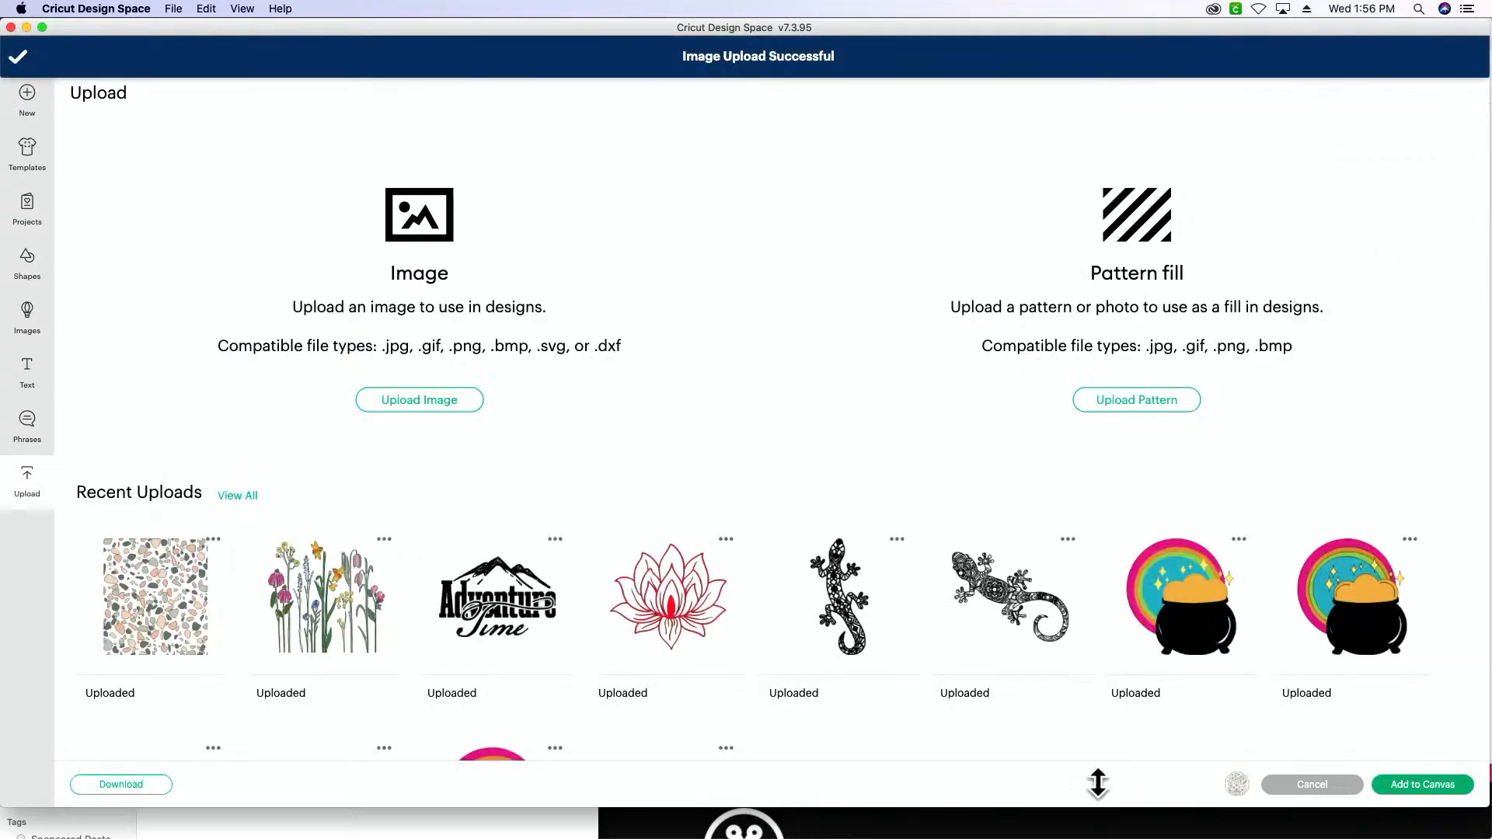
click(212, 632)
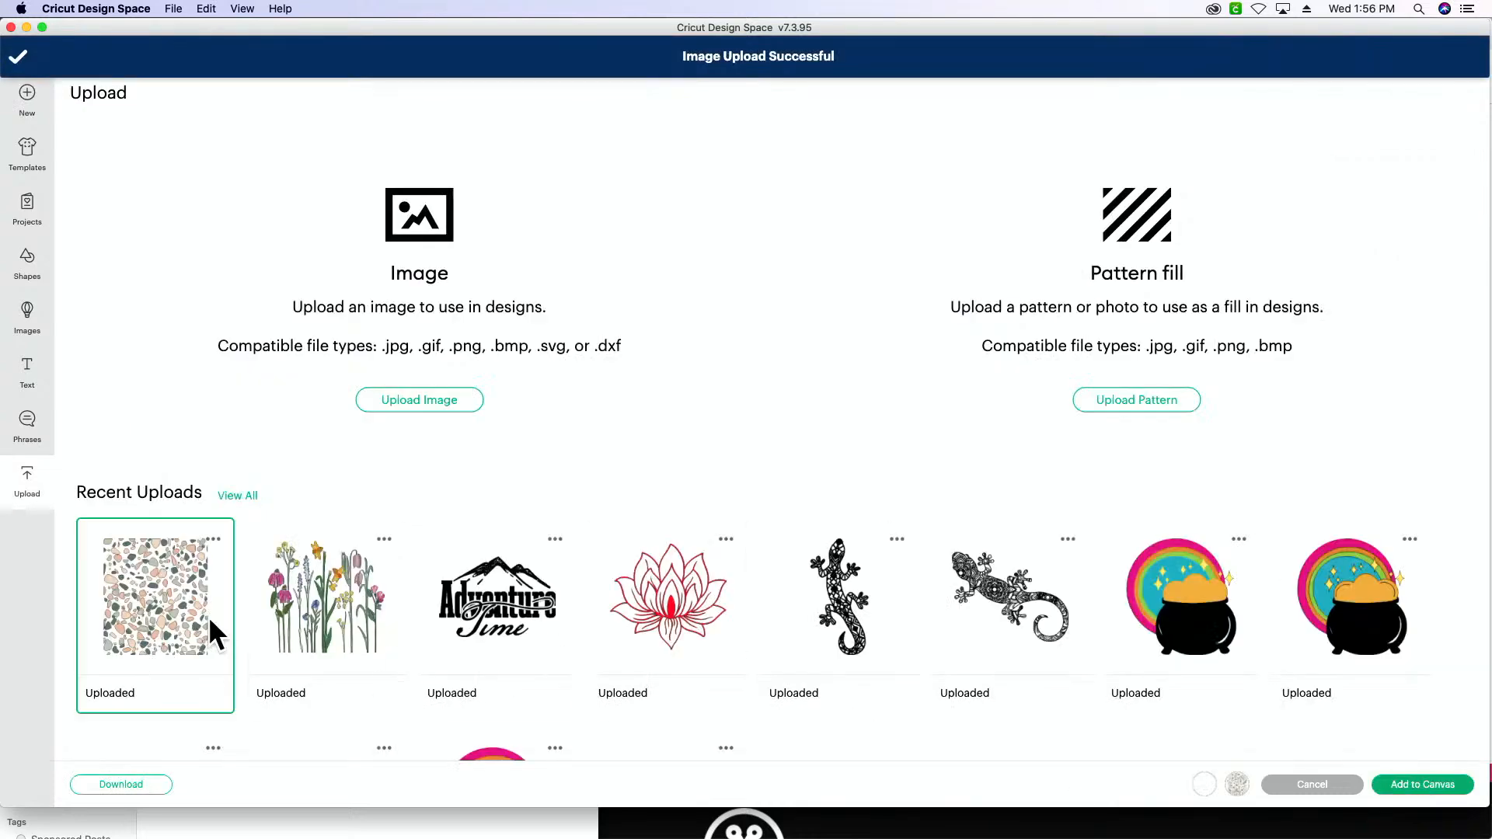
click(1412, 792)
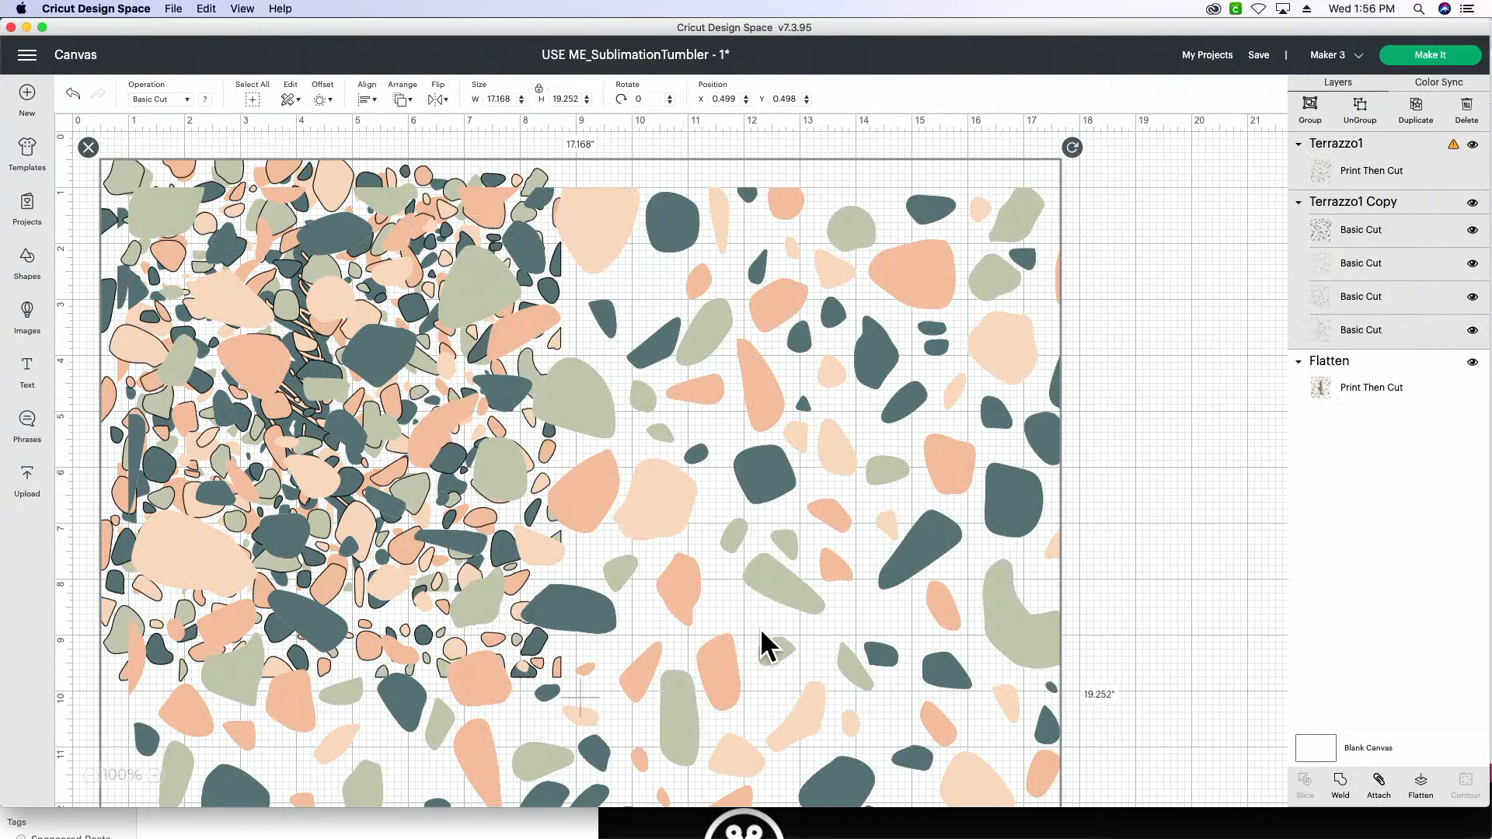
Scale the newly added terrazzo patterns down together to about 8.8 in wide and move them clear of the existing tumbler design.
scroll(780, 620, down, 10)
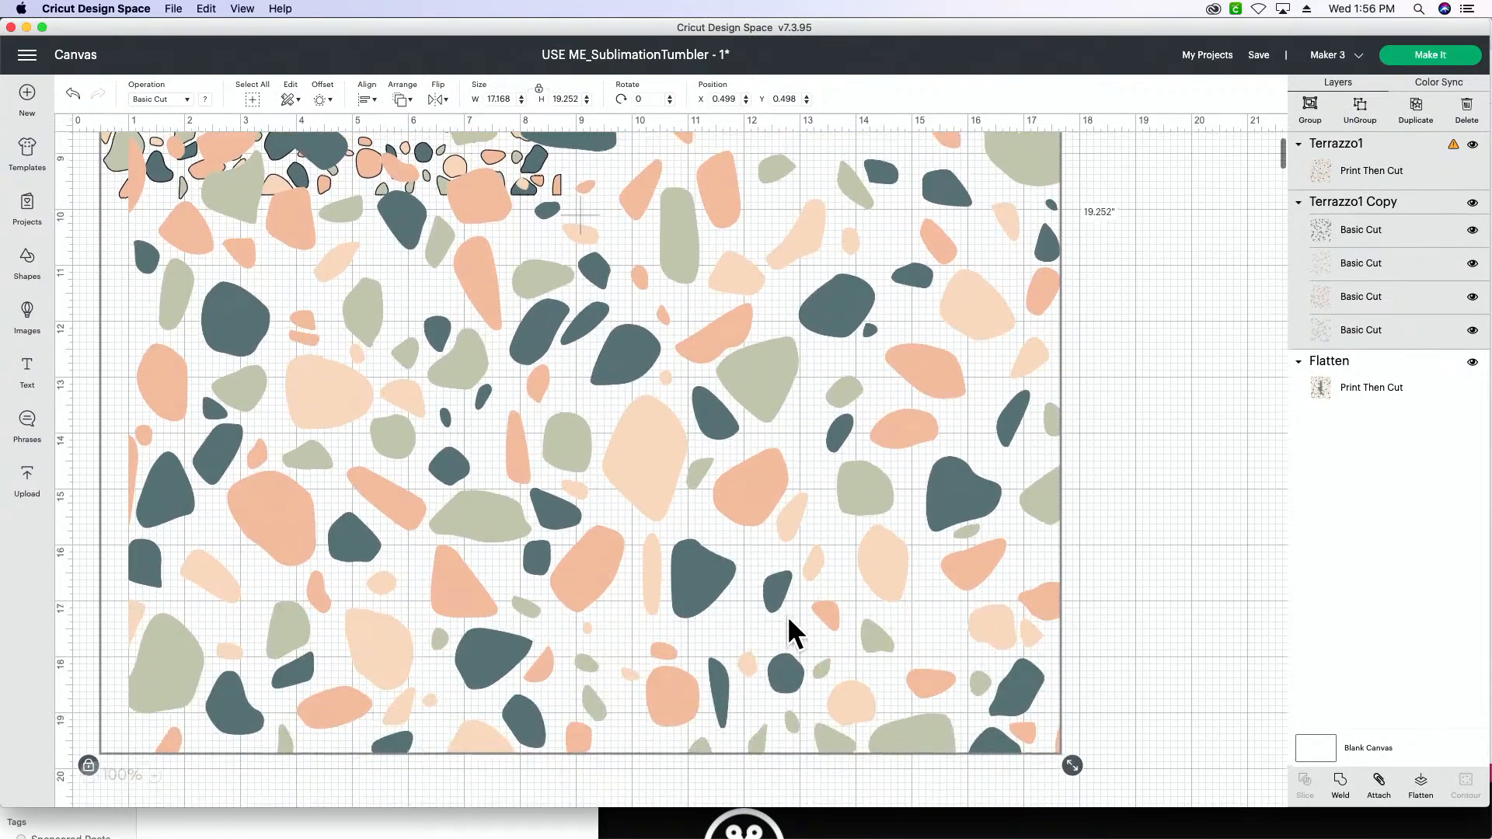
scroll(794, 631, down, 1)
drag(1072, 762, 366, 250)
scroll(519, 332, up, 3)
scroll(519, 332, up, 5)
drag(399, 417, 917, 423)
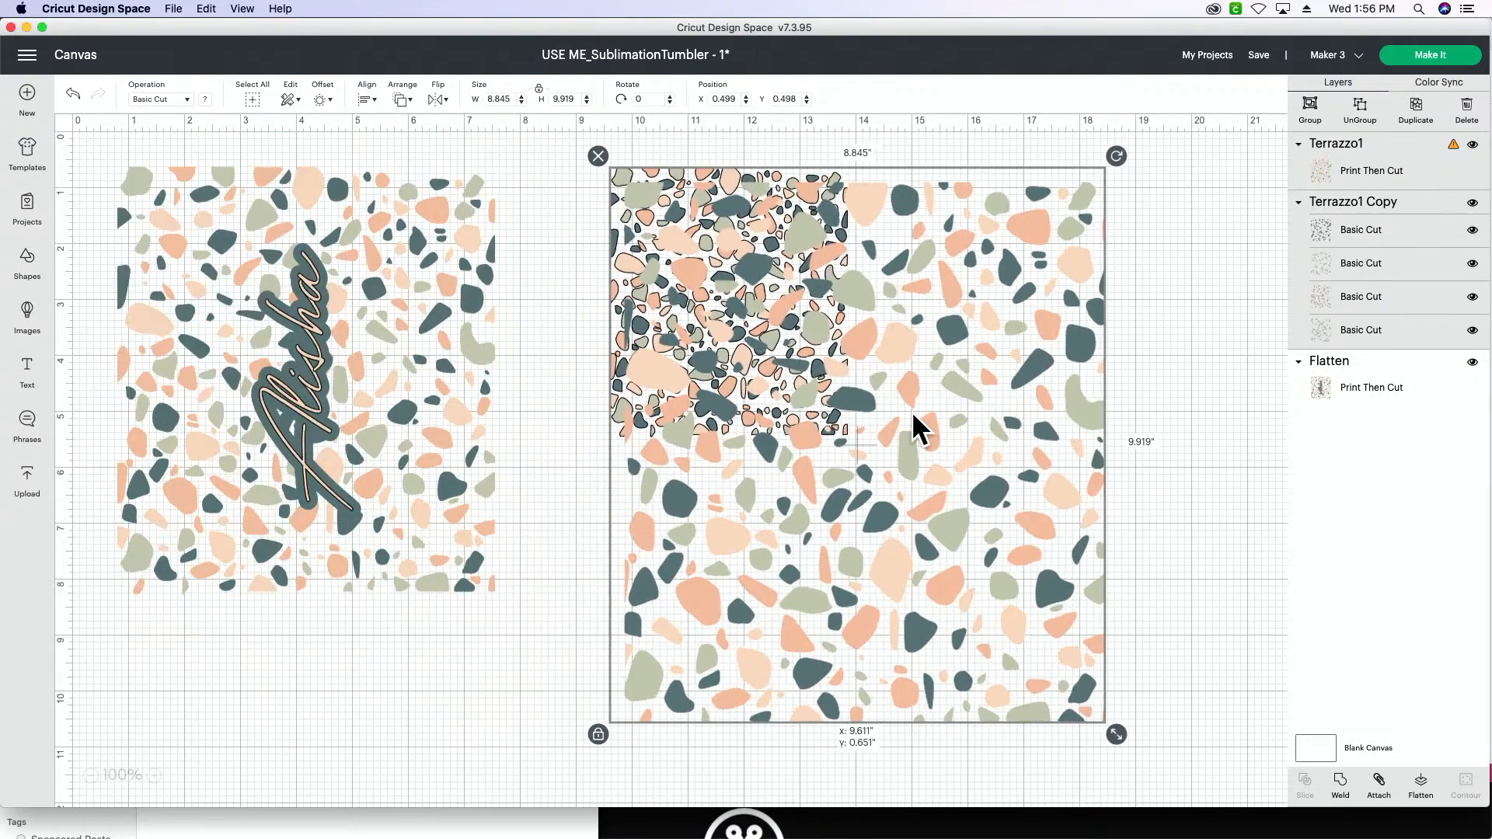
Delete the Terrazzo1 Copy group of Basic Cut layers from the canvas.
click(1135, 467)
click(1368, 172)
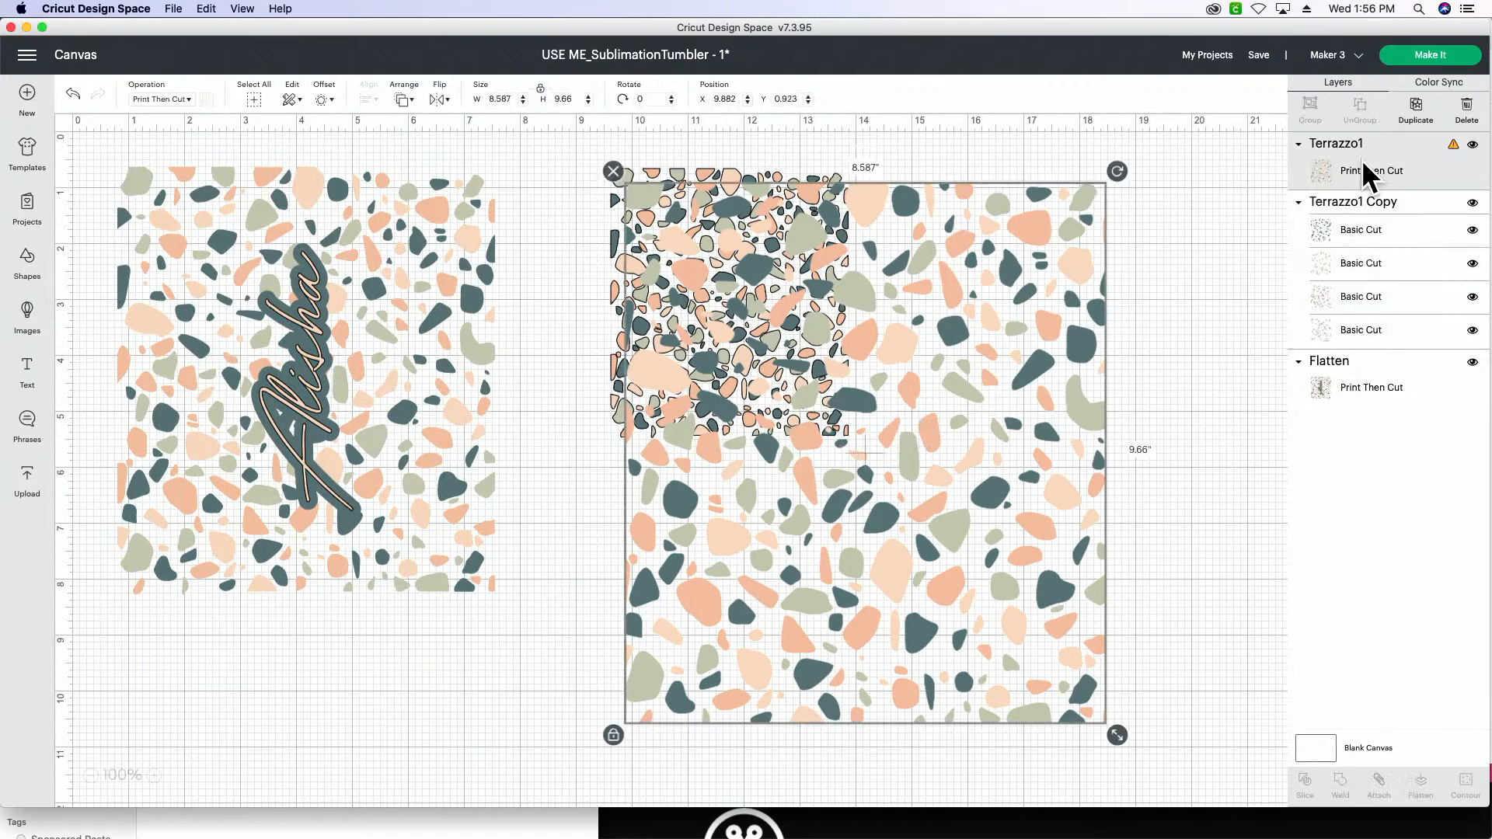
click(1391, 203)
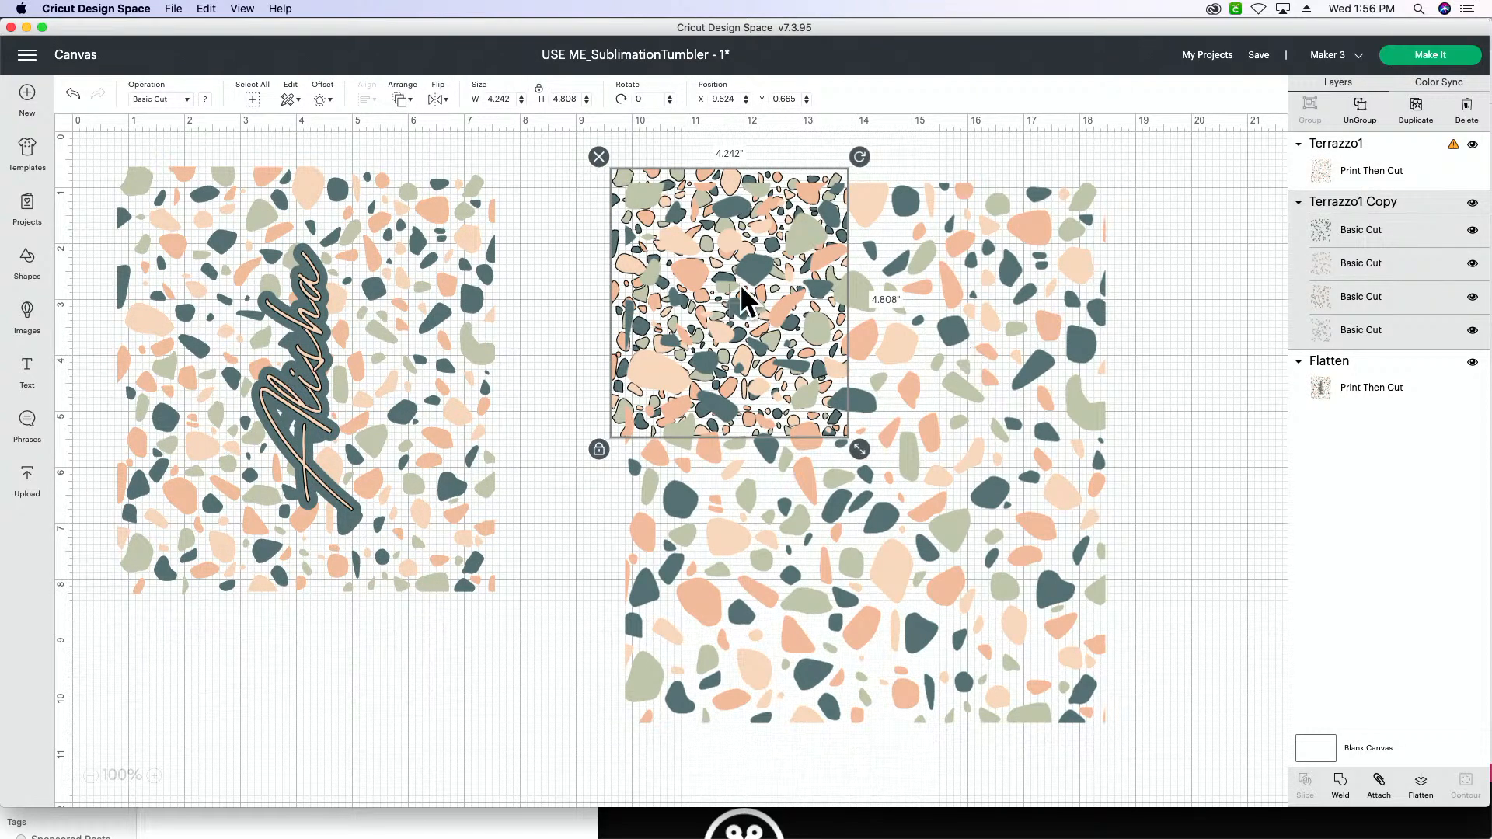
click(599, 158)
Set the Terrazzo1 pattern's width to 6.75 in and shift it a little farther from the existing design.
mouse_move(964, 418)
mouse_down()
mouse_move(925, 418)
mouse_move(978, 422)
mouse_up()
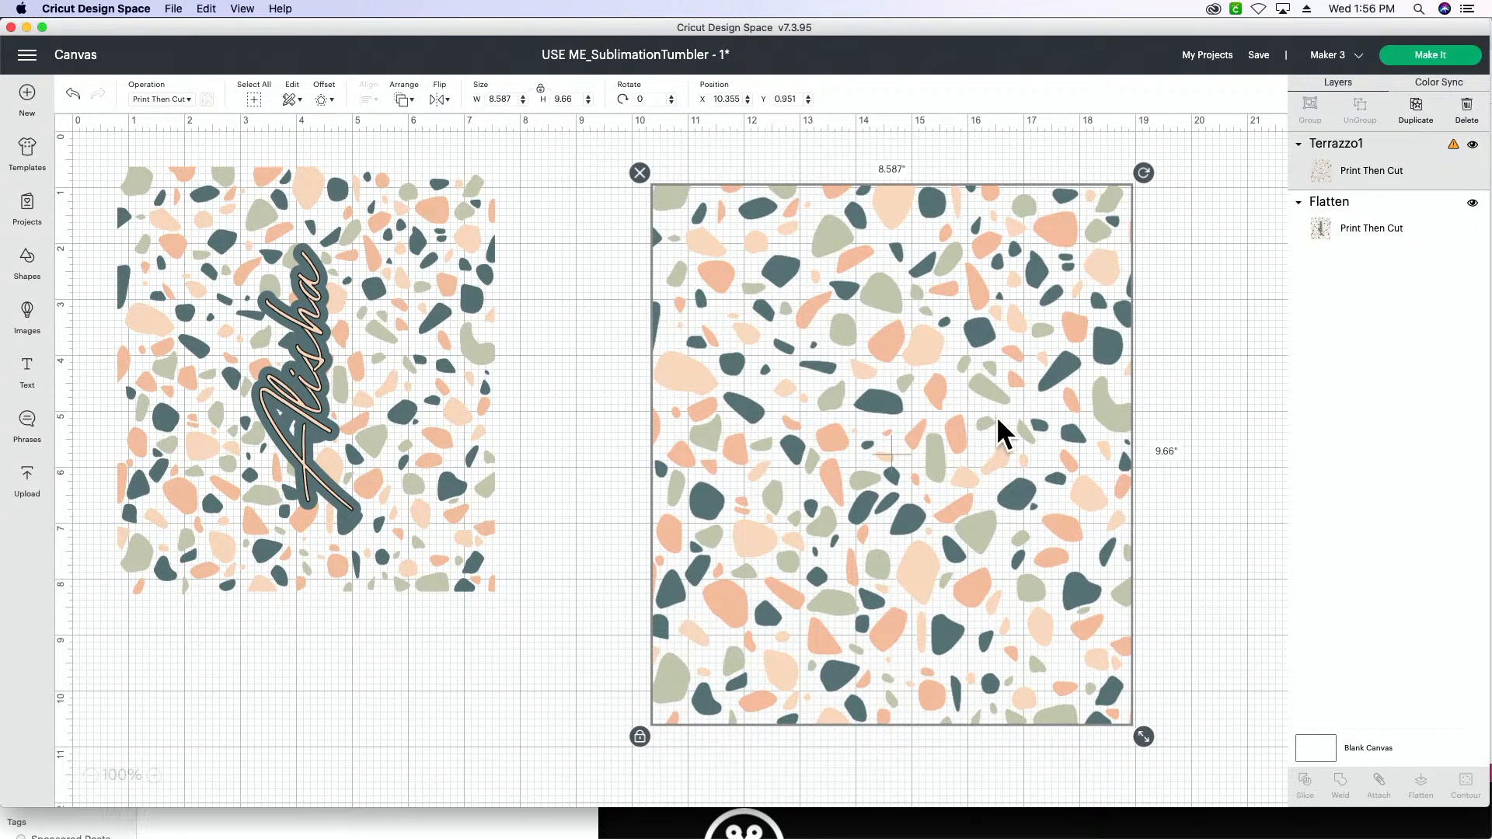
click(514, 98)
text(7.75)
key(Return)
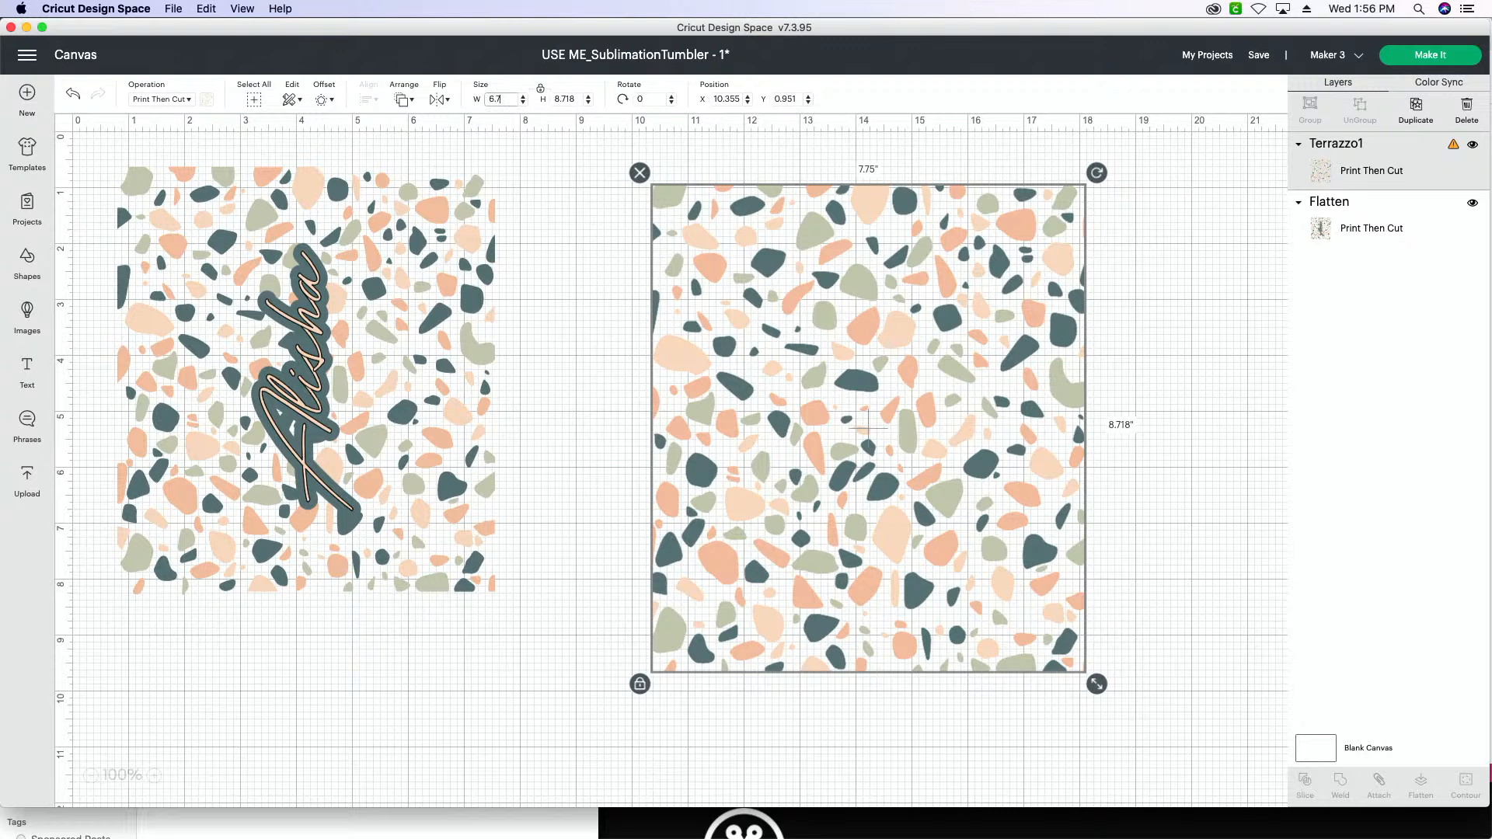
key(Return)
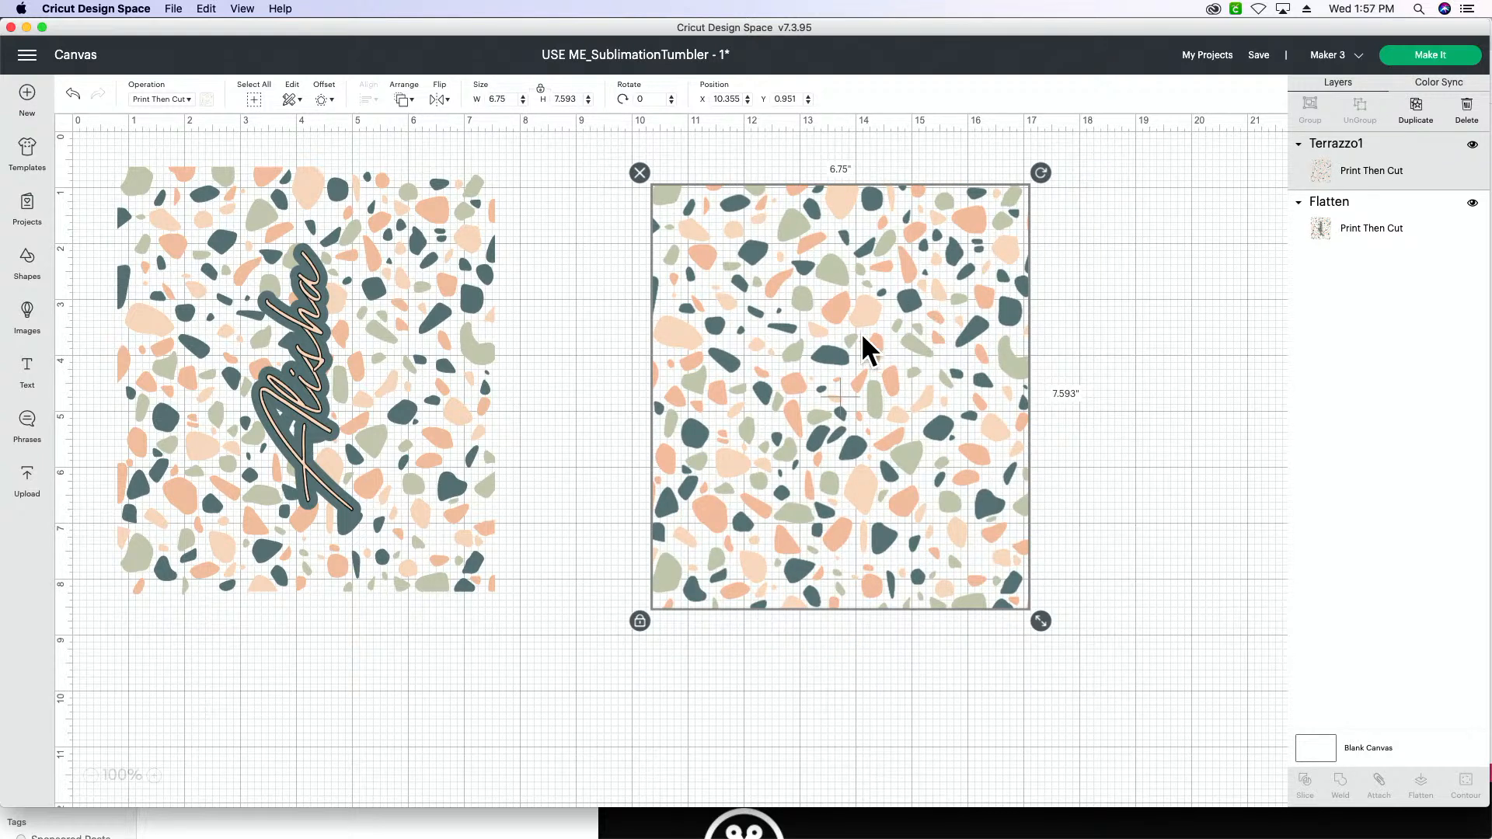
click(1214, 363)
mouse_move(924, 376)
mouse_down()
mouse_move(948, 369)
mouse_move(950, 387)
mouse_move(945, 375)
mouse_up()
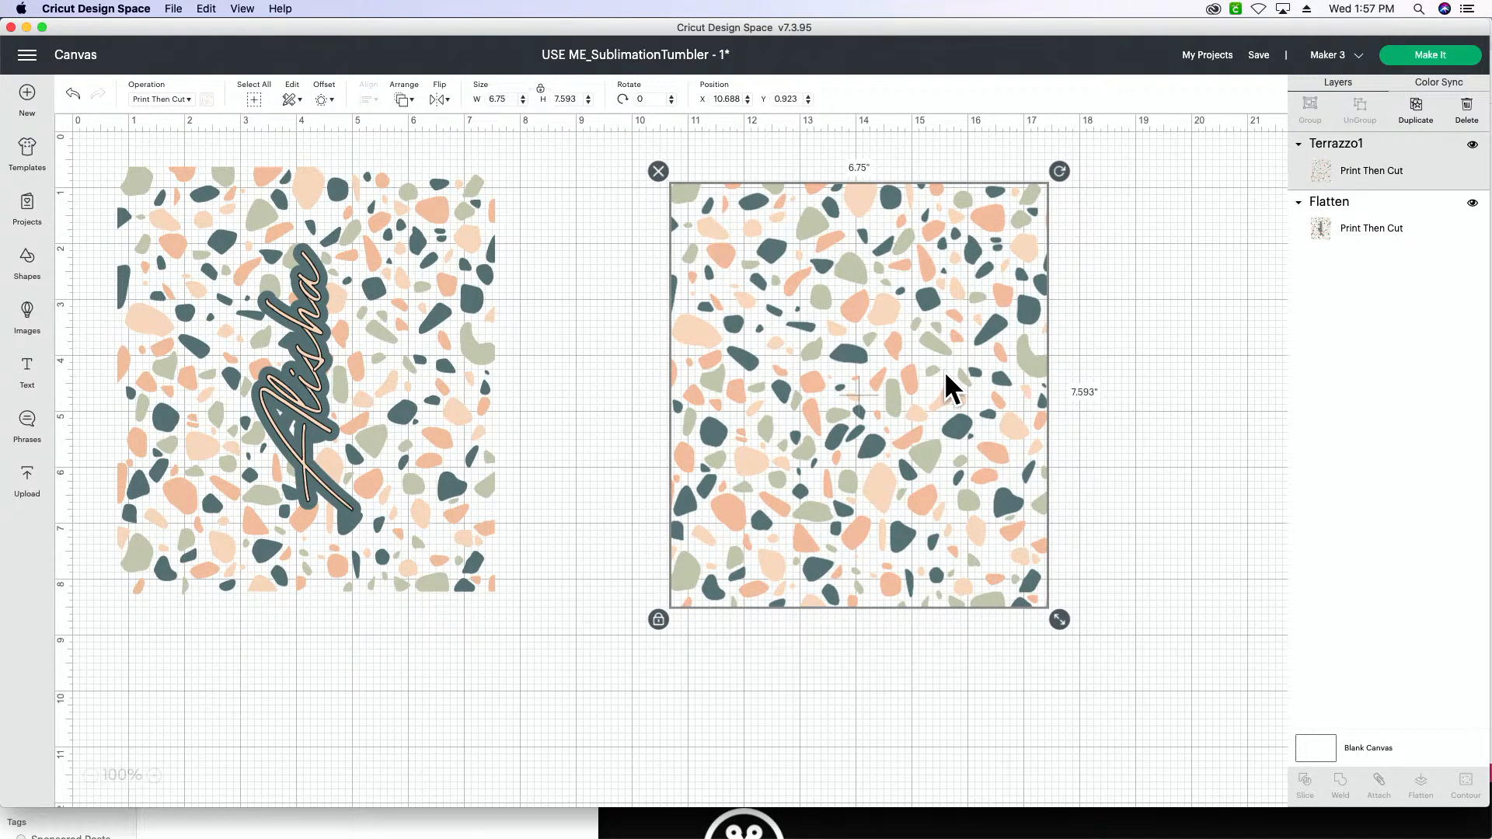
Add a text object and find the system font Demonstrate with the search term demo, applying it to the text.
scroll(945, 375, right, 10)
scroll(935, 372, right, 2)
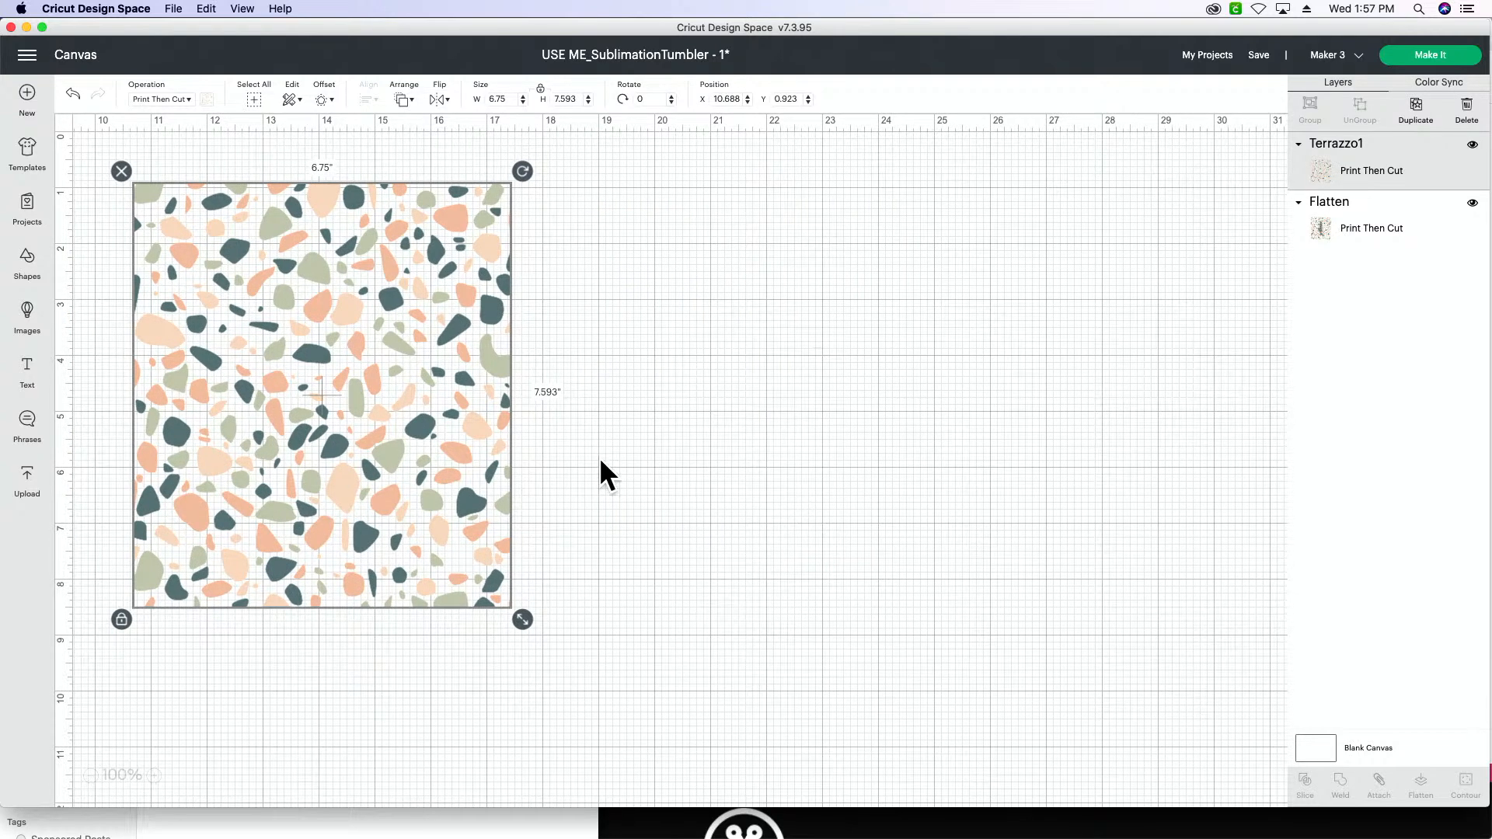
click(27, 373)
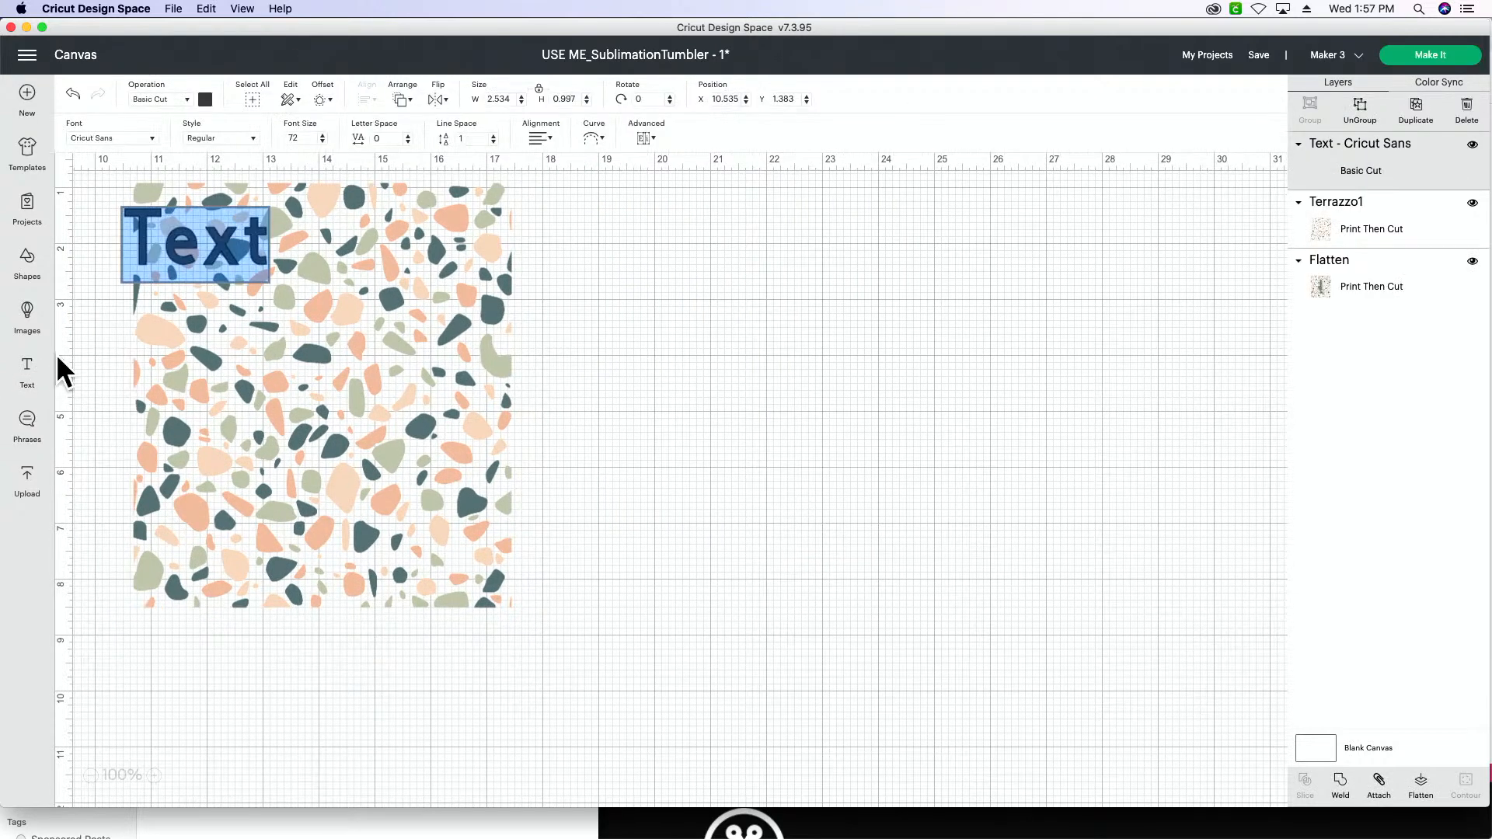
click(151, 137)
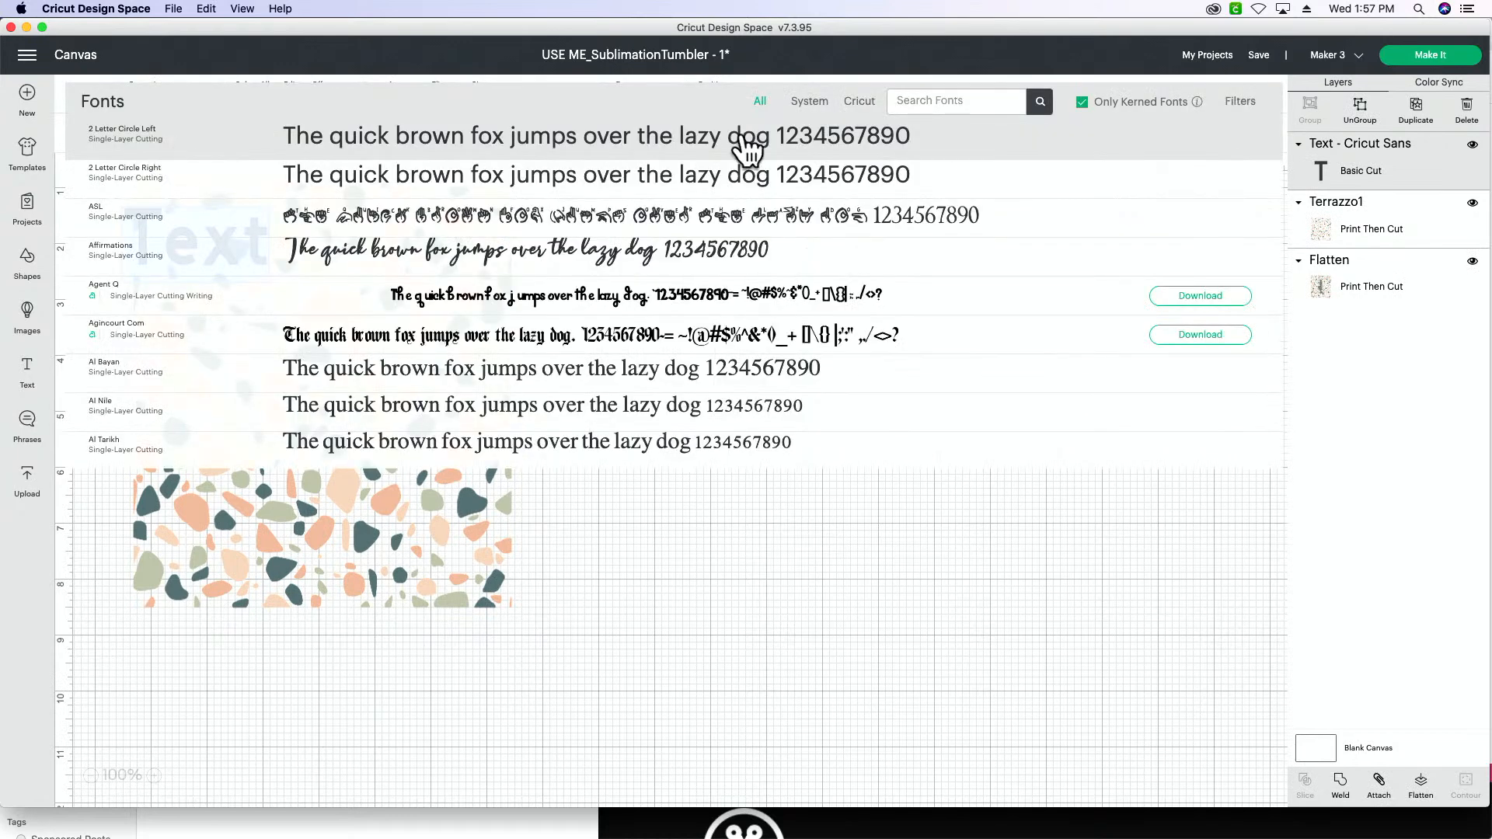
click(928, 99)
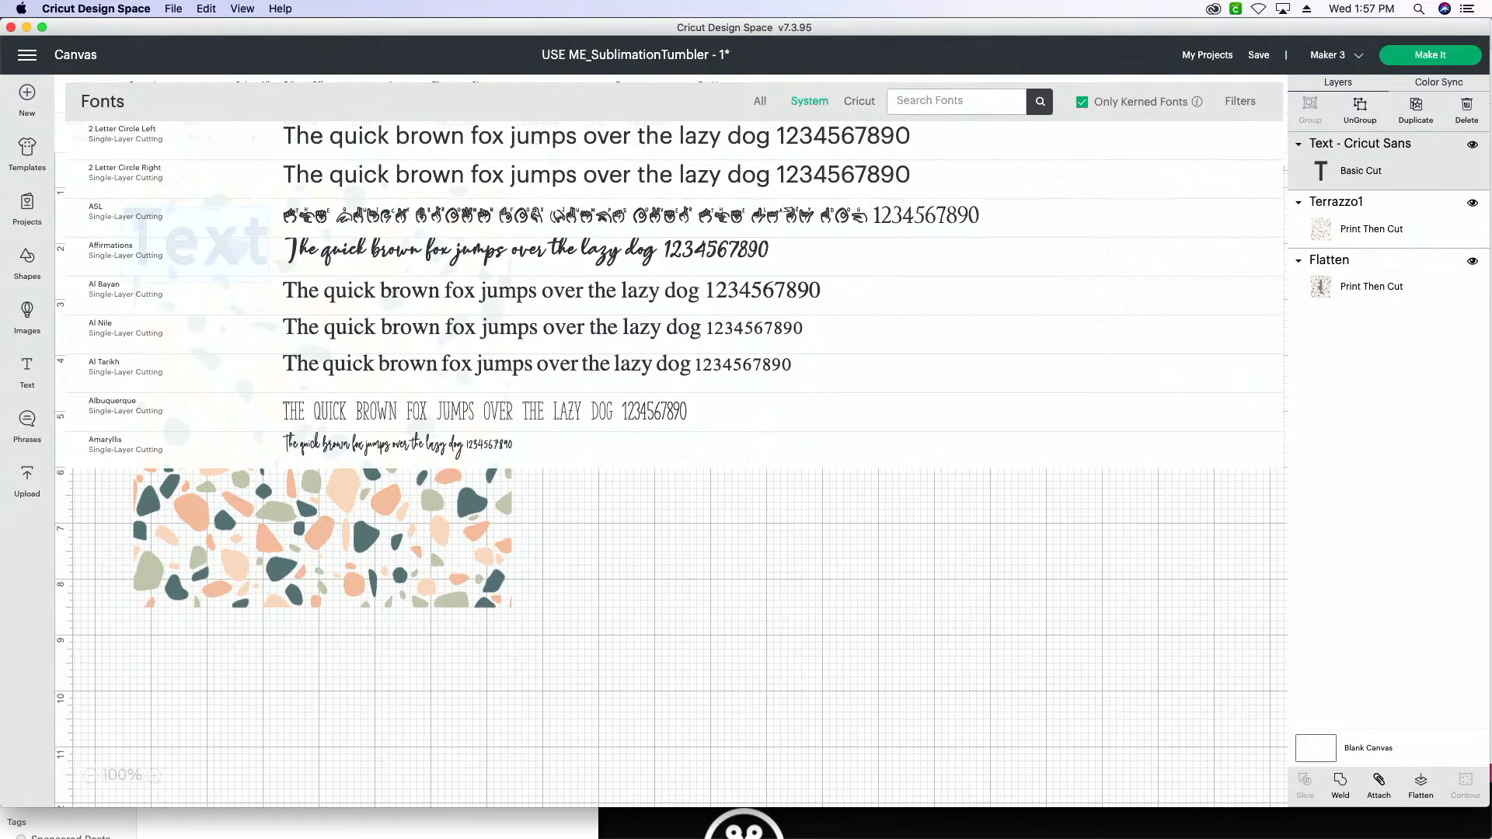
text(demon)
key(BackSpace)
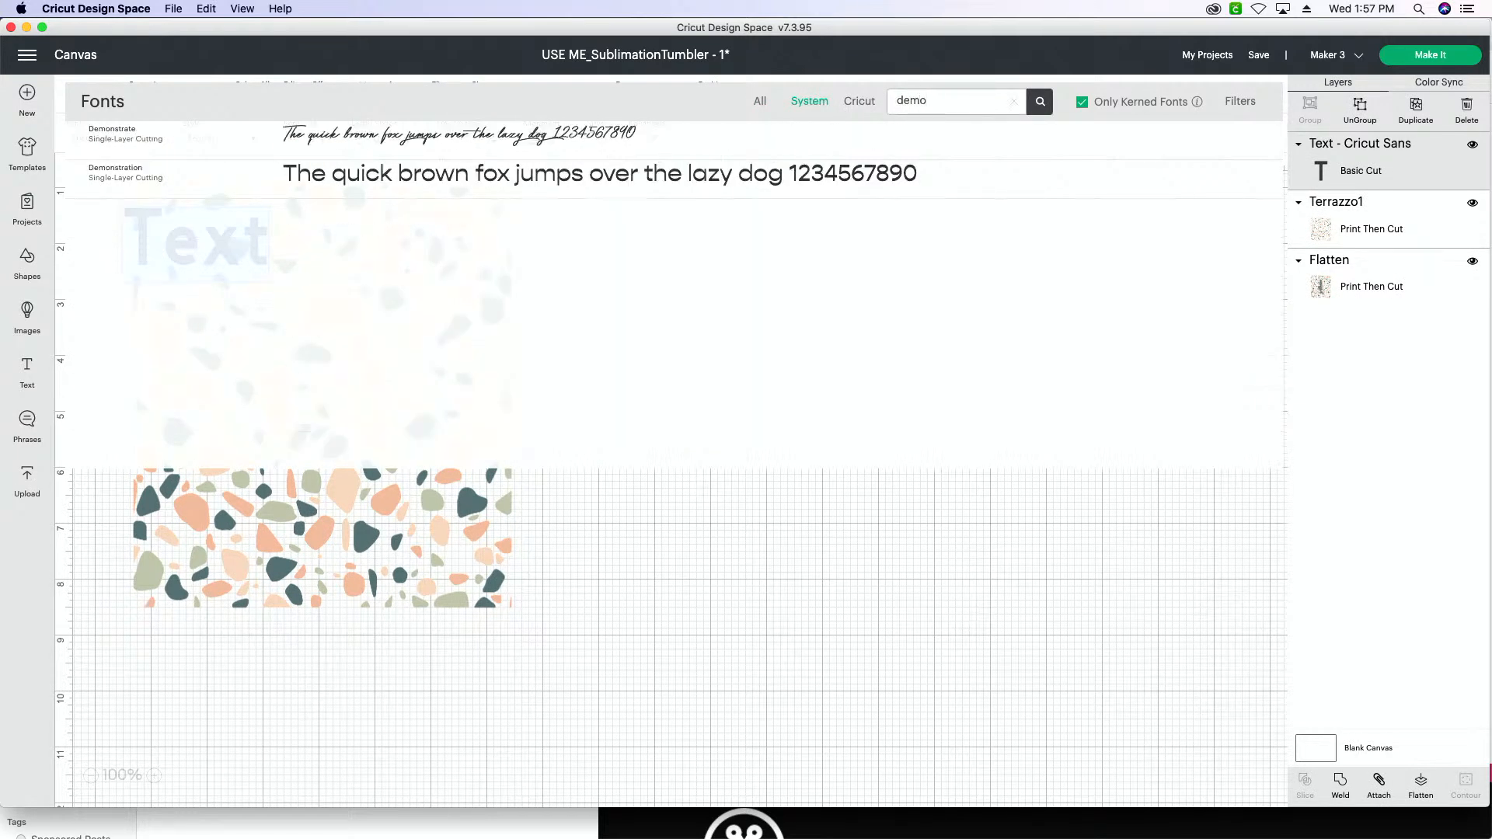
click(539, 161)
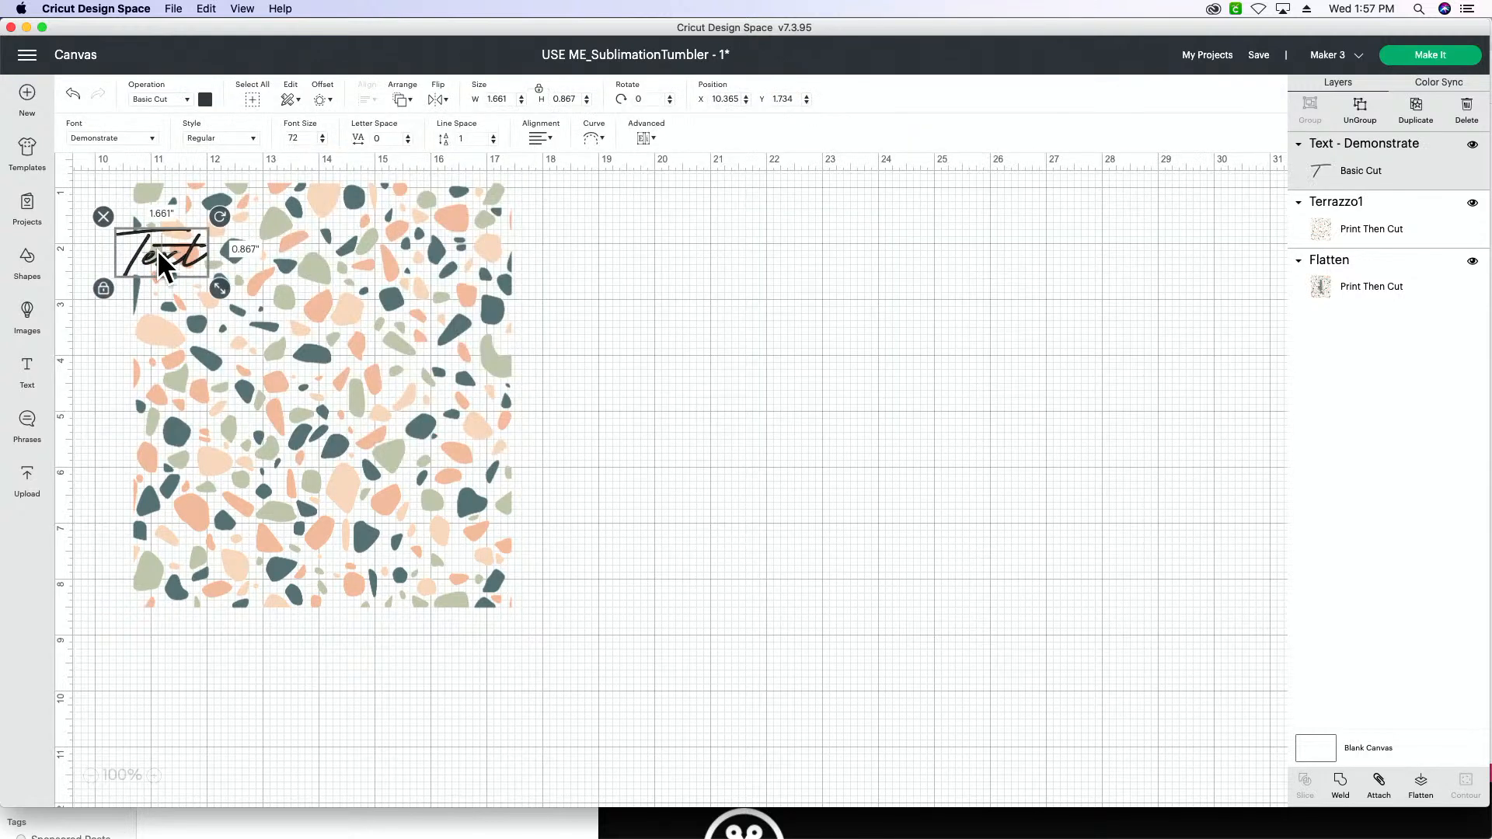
Enlarge the text to about 8.8 in wide beside the terrazzo pattern and replace its placeholder wording with the person's first name.
drag(168, 252, 1073, 533)
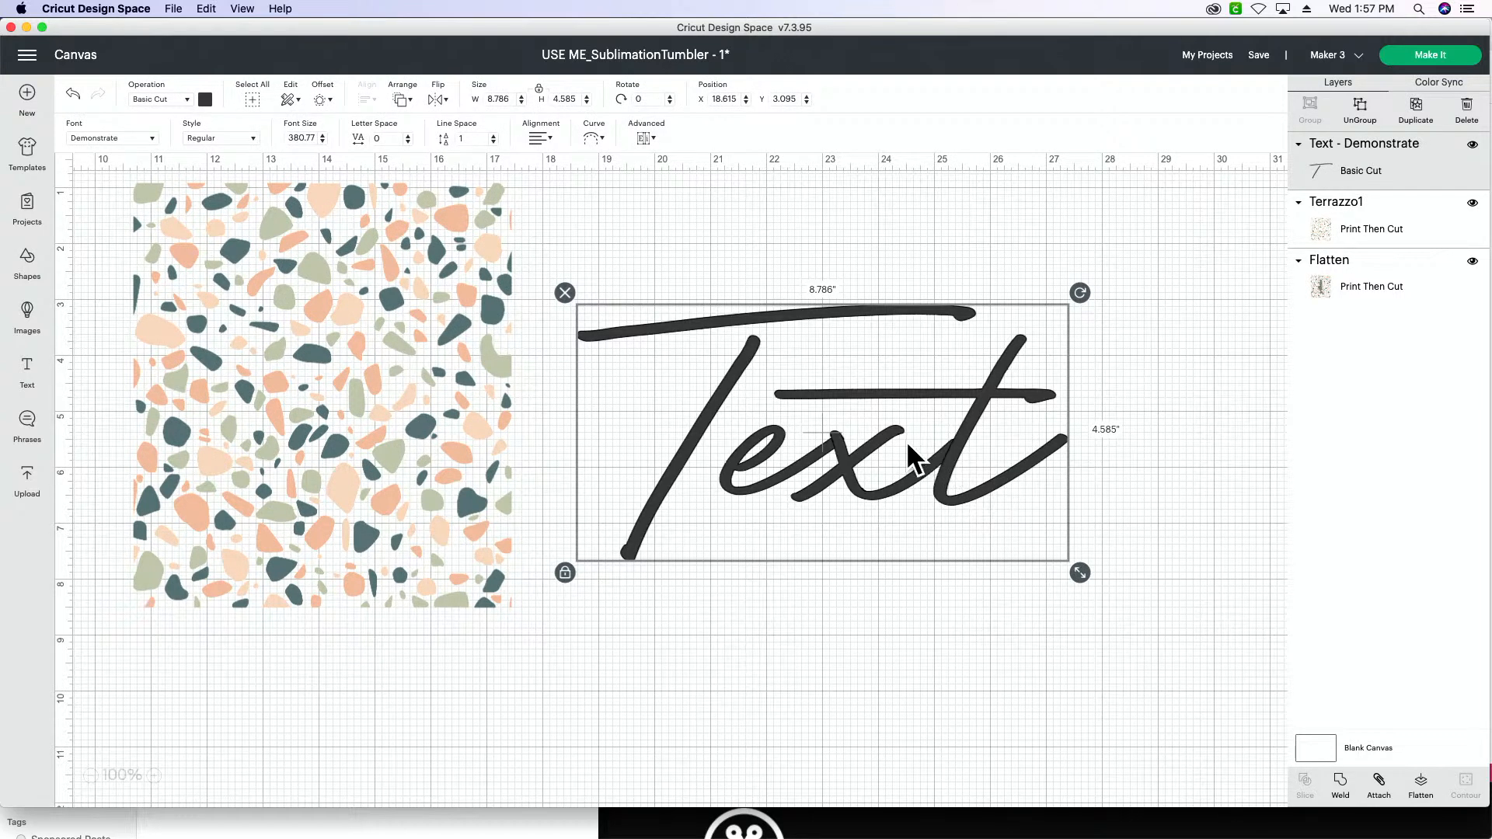
drag(973, 444, 969, 446)
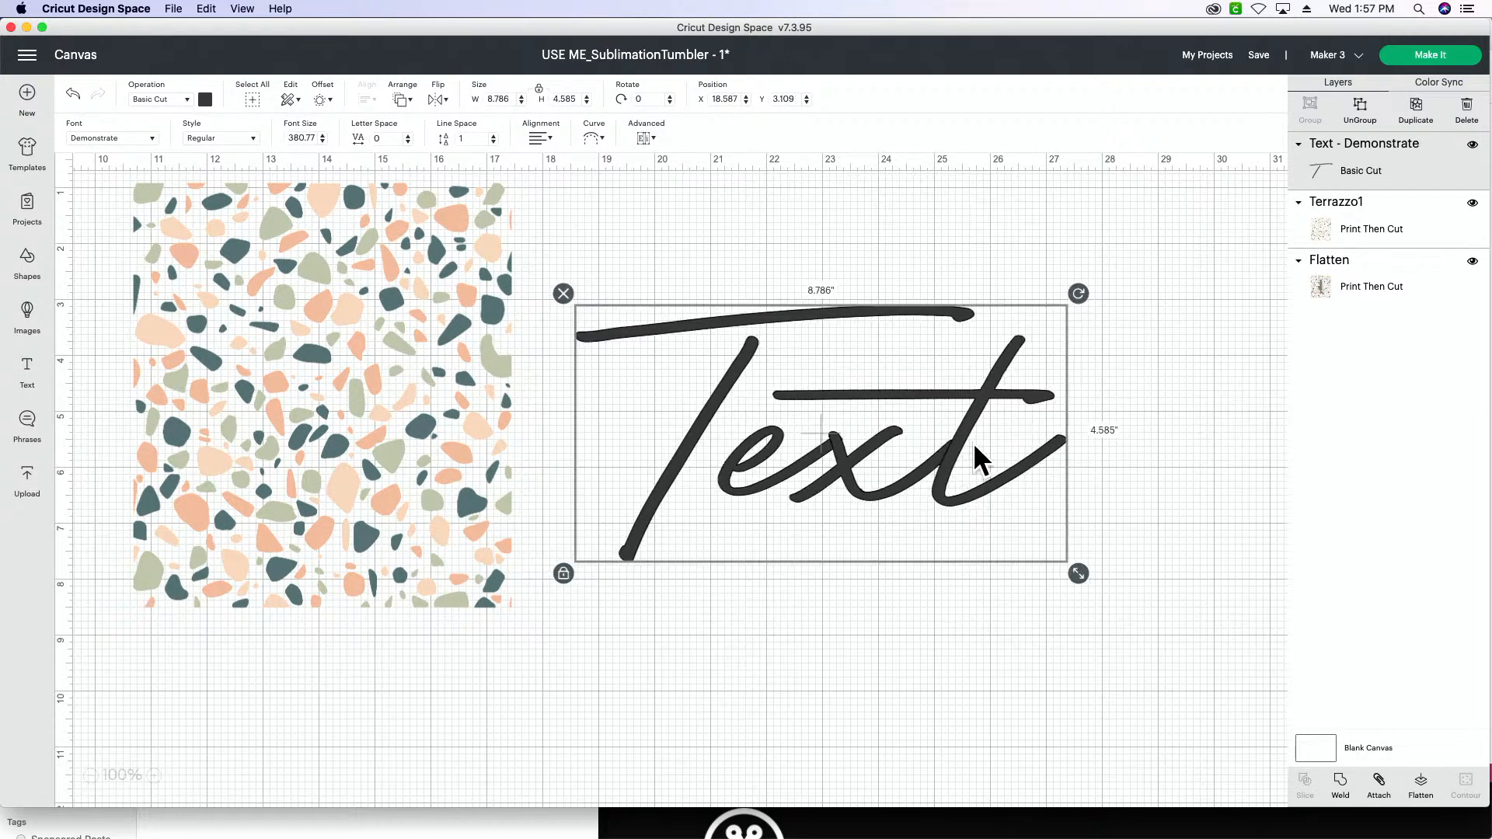
double_click(862, 437)
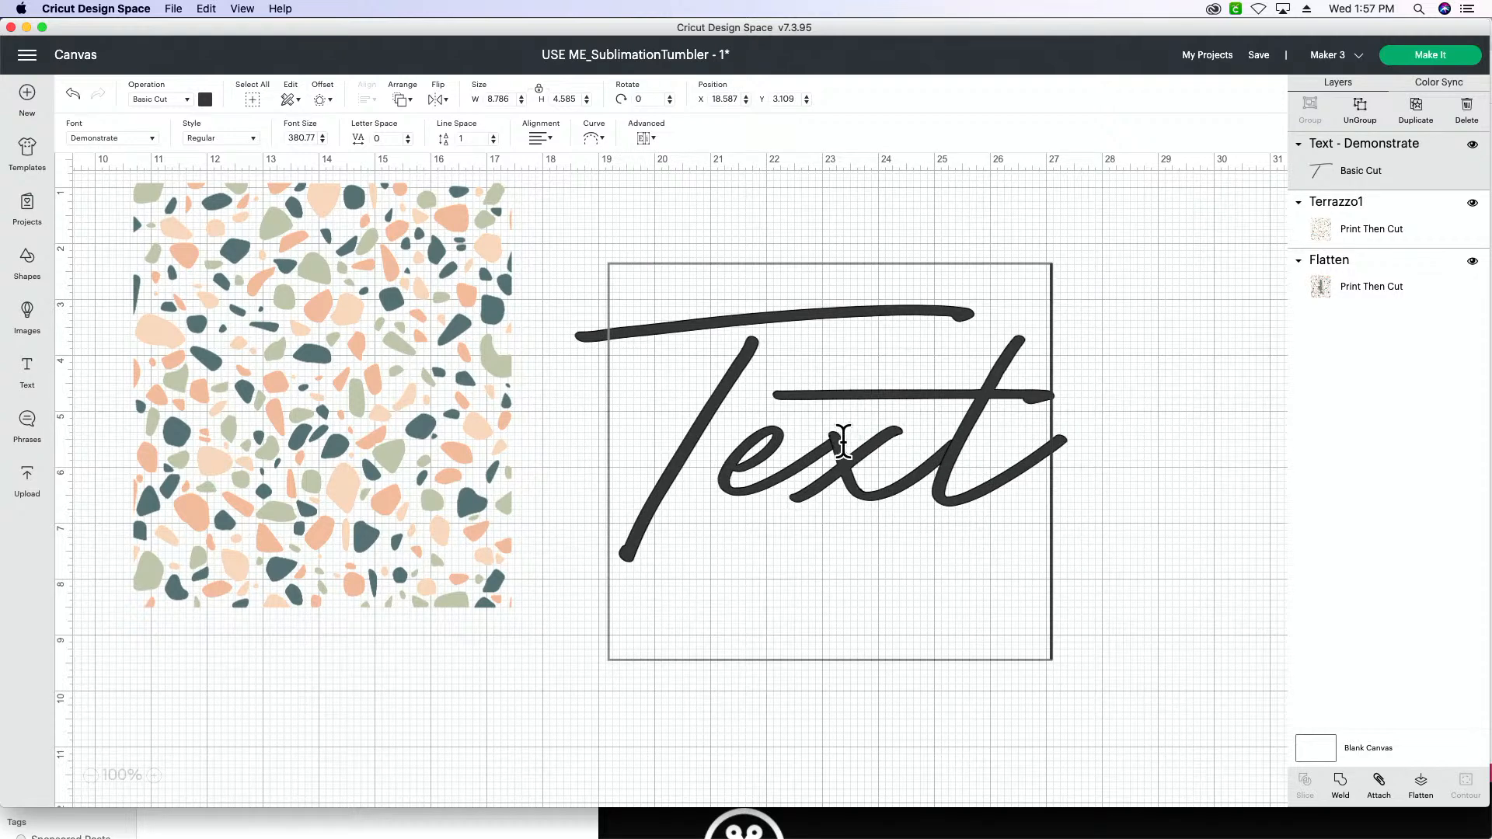
key(BackSpace)
key(BackSpace)
key(BackSpace)
key(BackSpace)
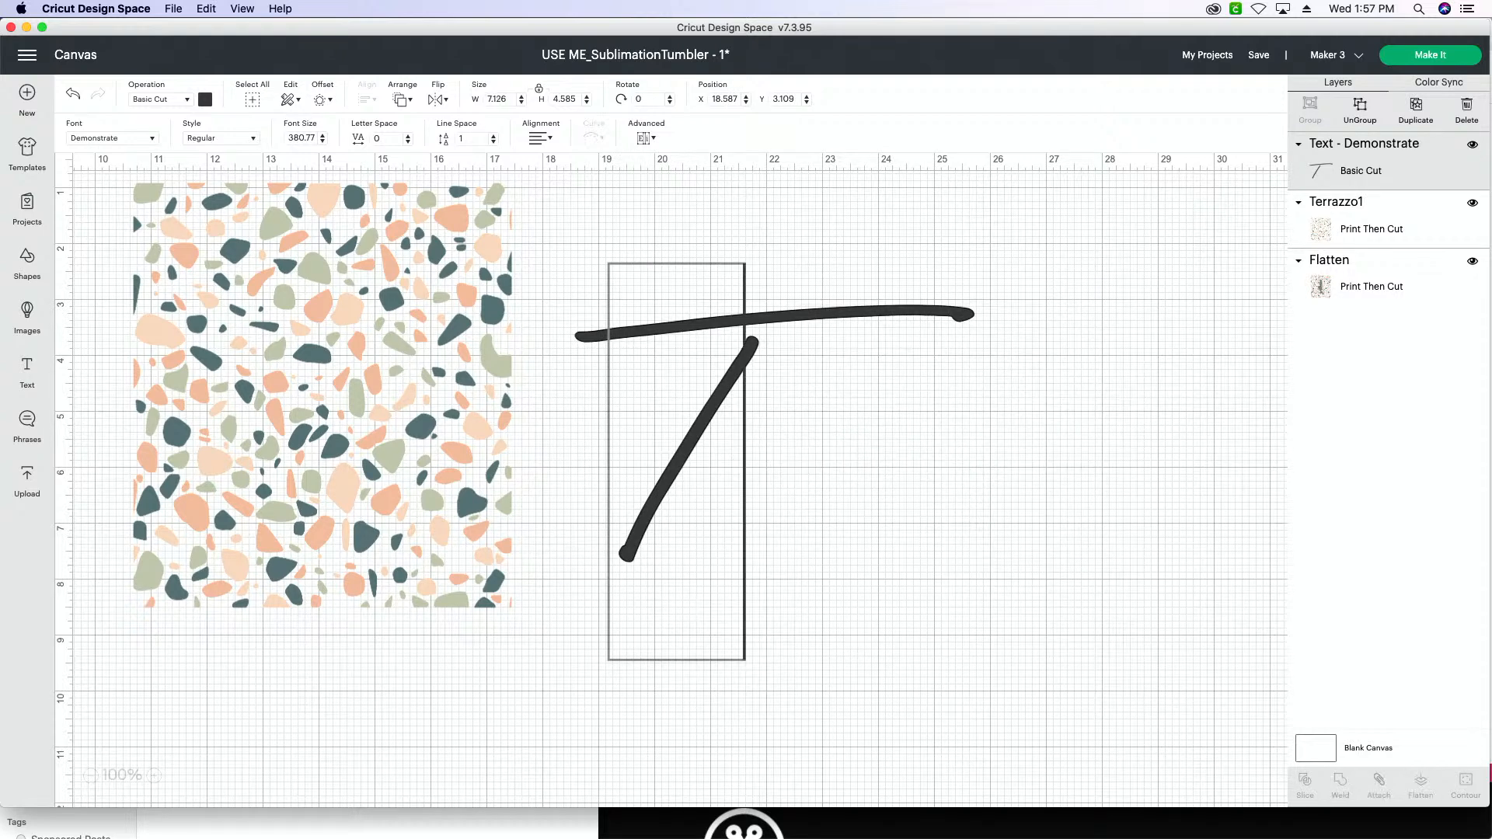
text(A)
scroll(671, 481, left, 10)
scroll(873, 433, right, 10)
text(l)
scroll(889, 413, right, 5)
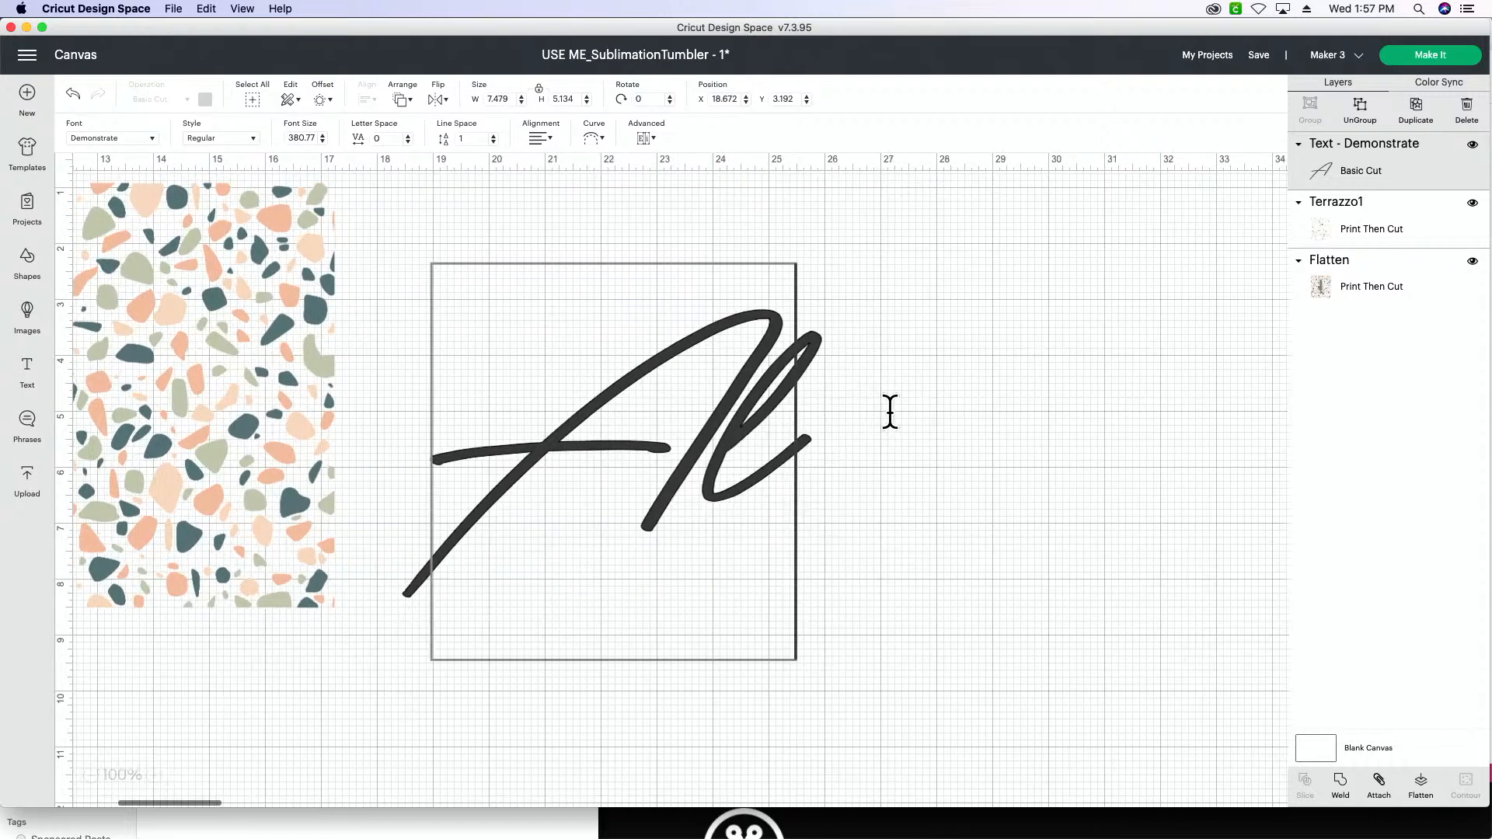
text(isha)
click(958, 687)
Scale the name text down to about 7.6 in wide and position it next to the terrazzo pattern.
click(952, 500)
drag(1170, 598, 812, 470)
scroll(729, 466, left, 5)
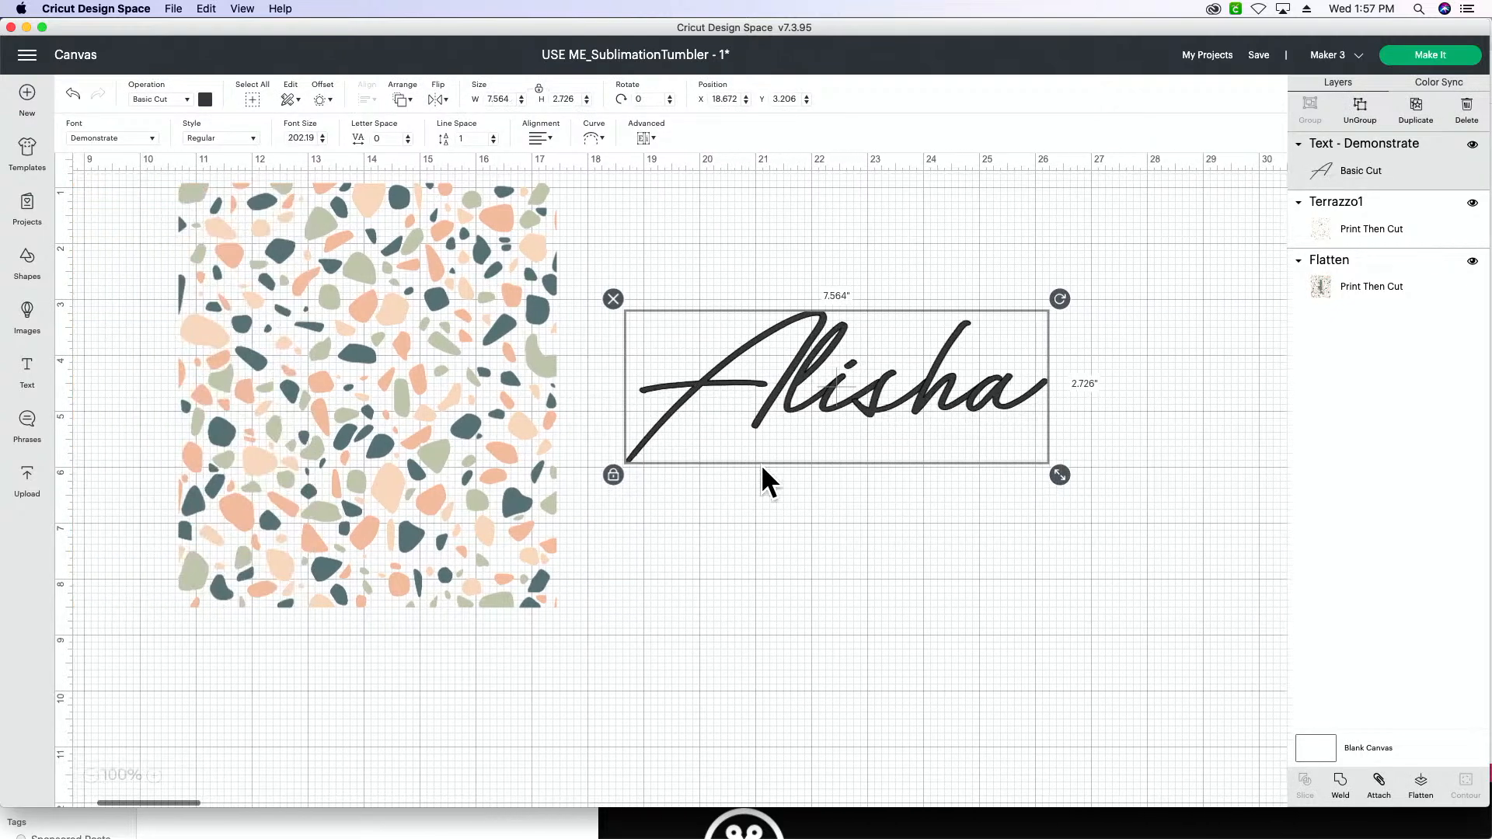
scroll(761, 470, left, 3)
drag(983, 436, 956, 490)
scroll(944, 486, right, 4)
scroll(944, 490, right, 2)
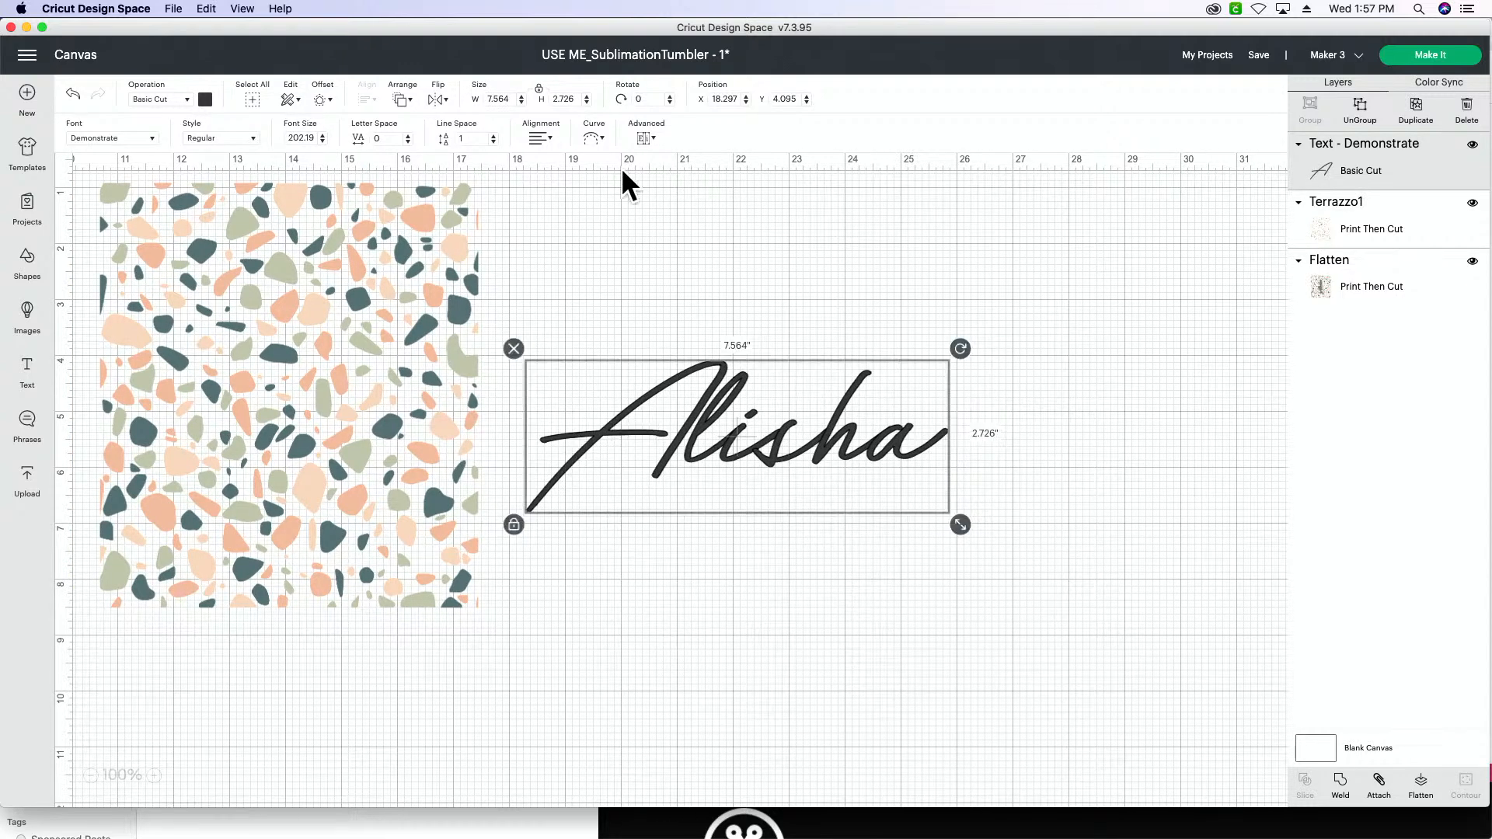
Create a welded offset of 0.15 in with rounded corners around the name text.
click(320, 99)
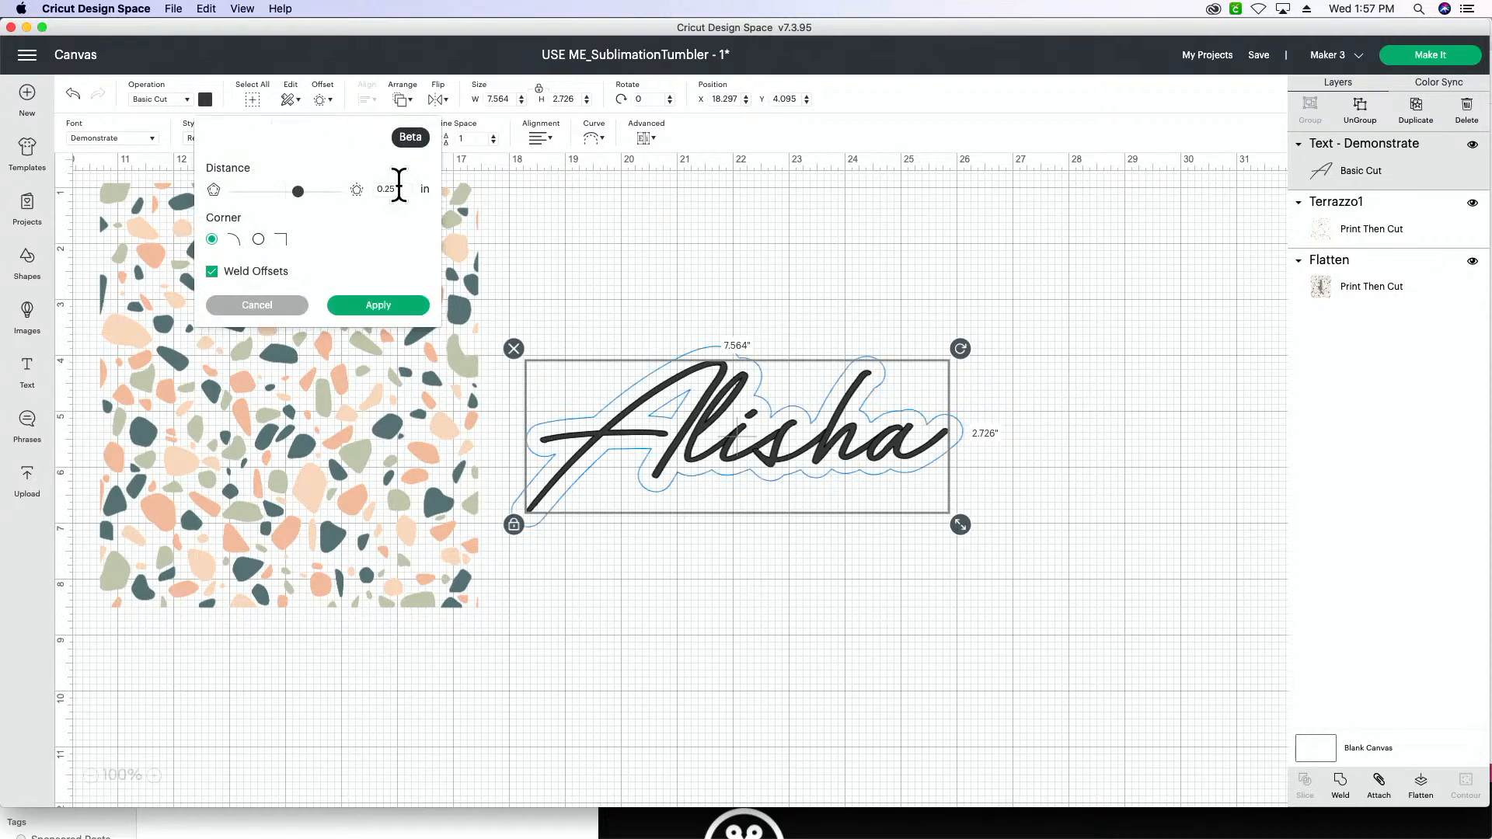
click(398, 186)
key(Return)
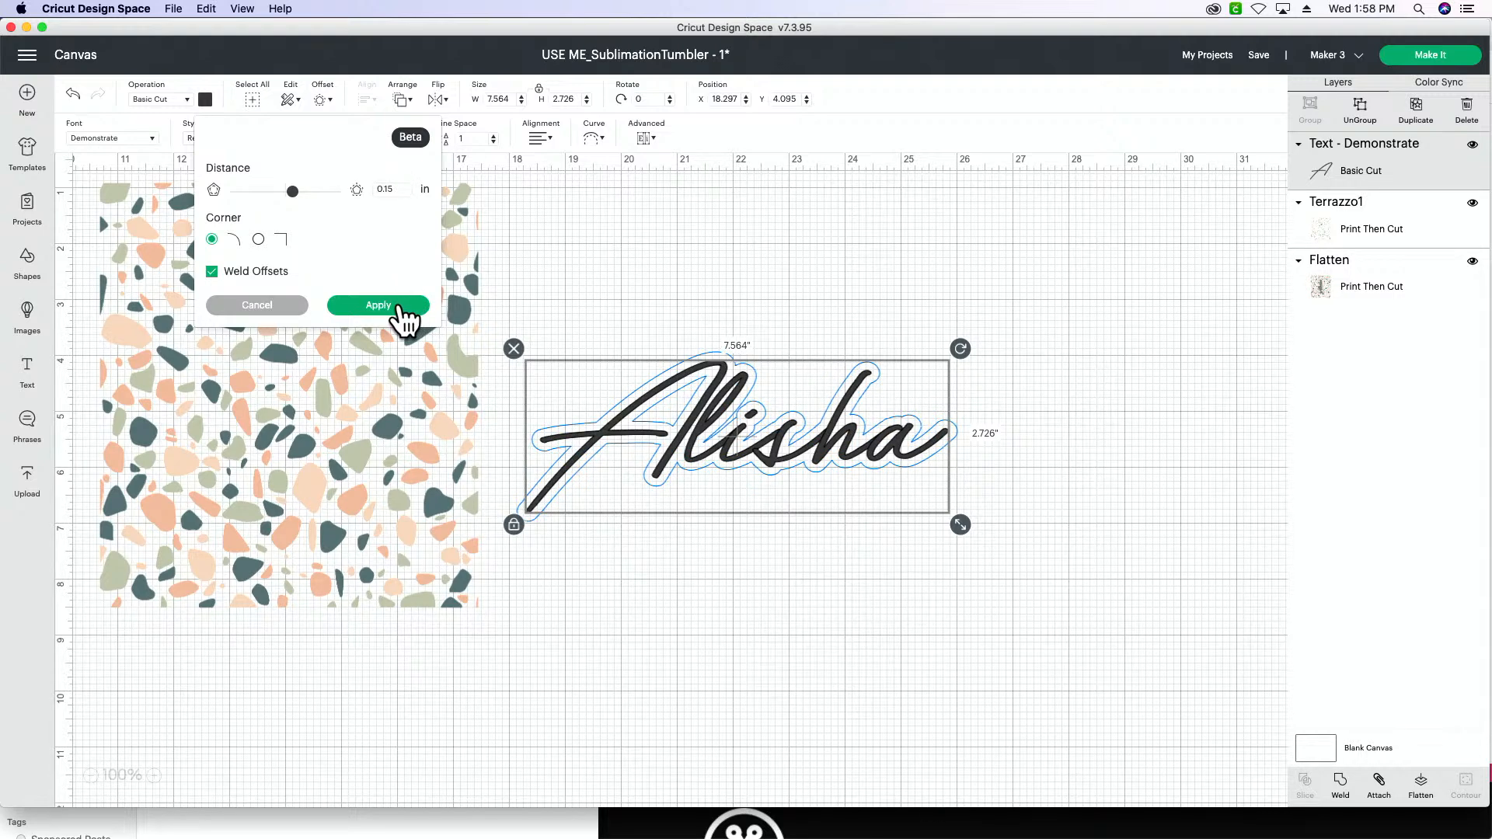
click(400, 307)
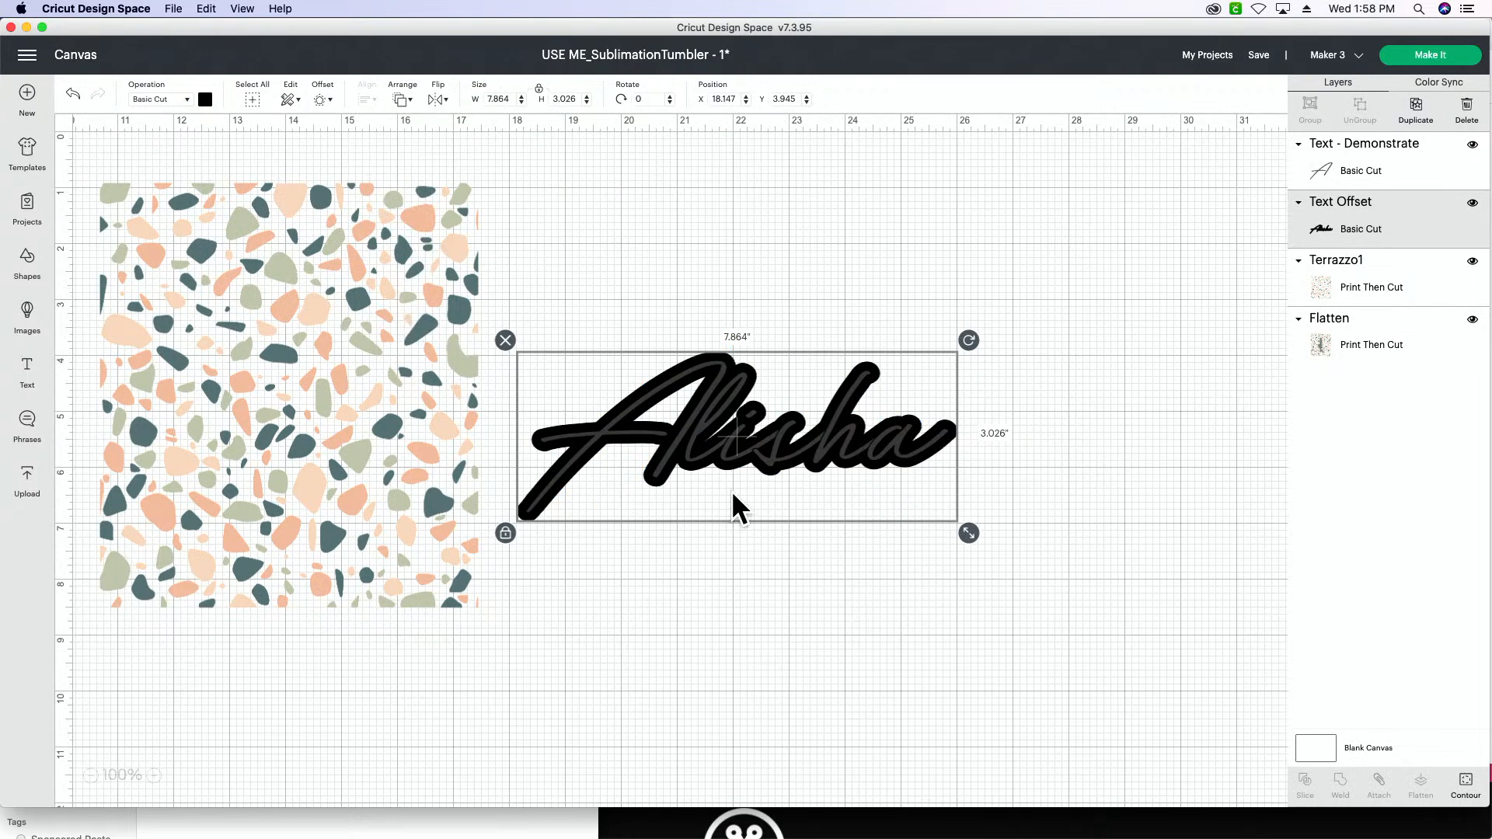
Rotate the name text and its offset together to 270 degrees so the name reads vertically.
drag(863, 610, 704, 336)
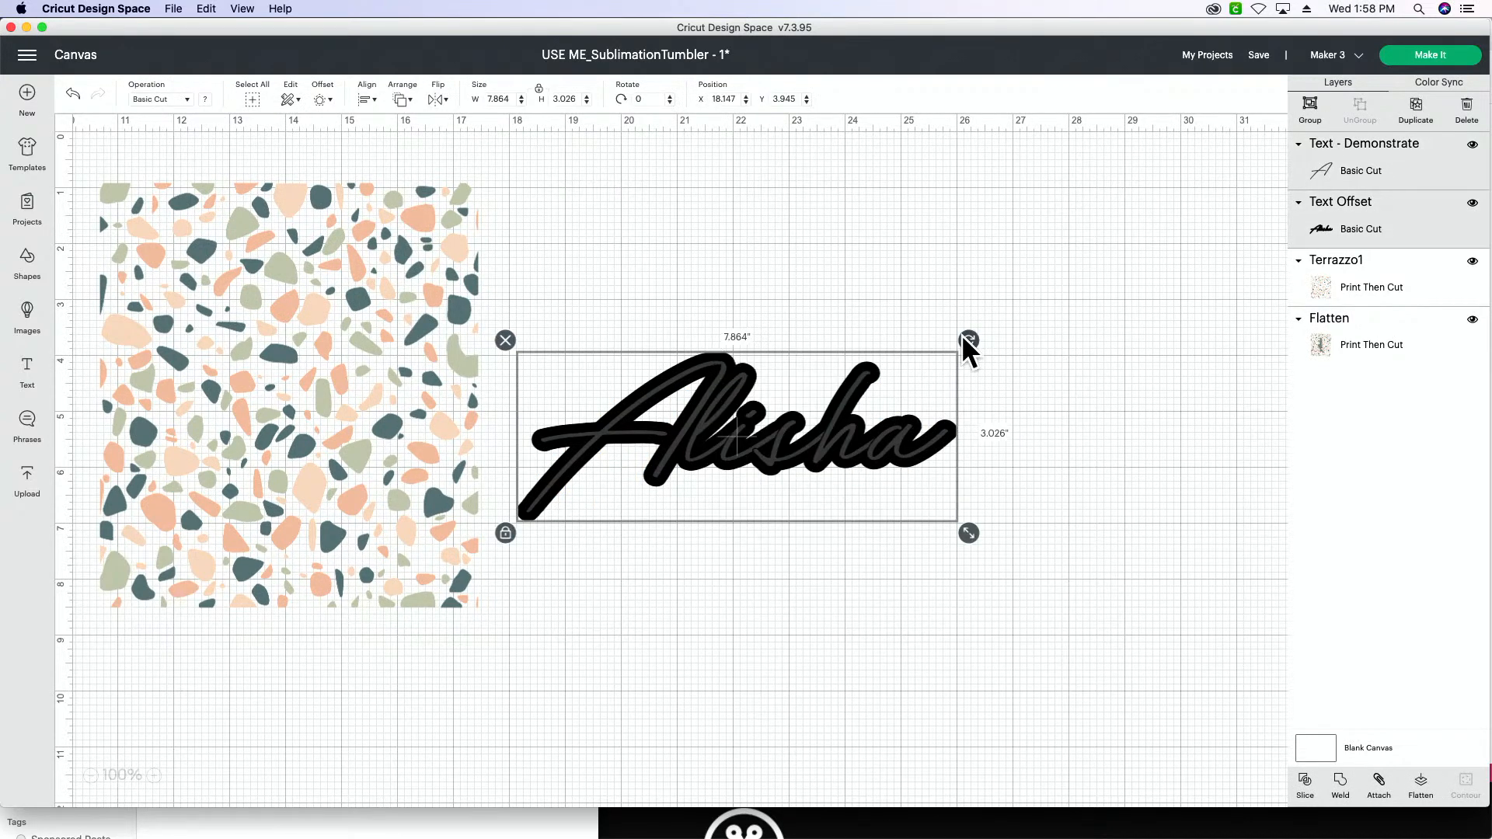
drag(968, 339, 725, 347)
mouse_move(736, 364)
mouse_down()
mouse_move(752, 436)
mouse_move(760, 416)
mouse_move(722, 386)
mouse_up()
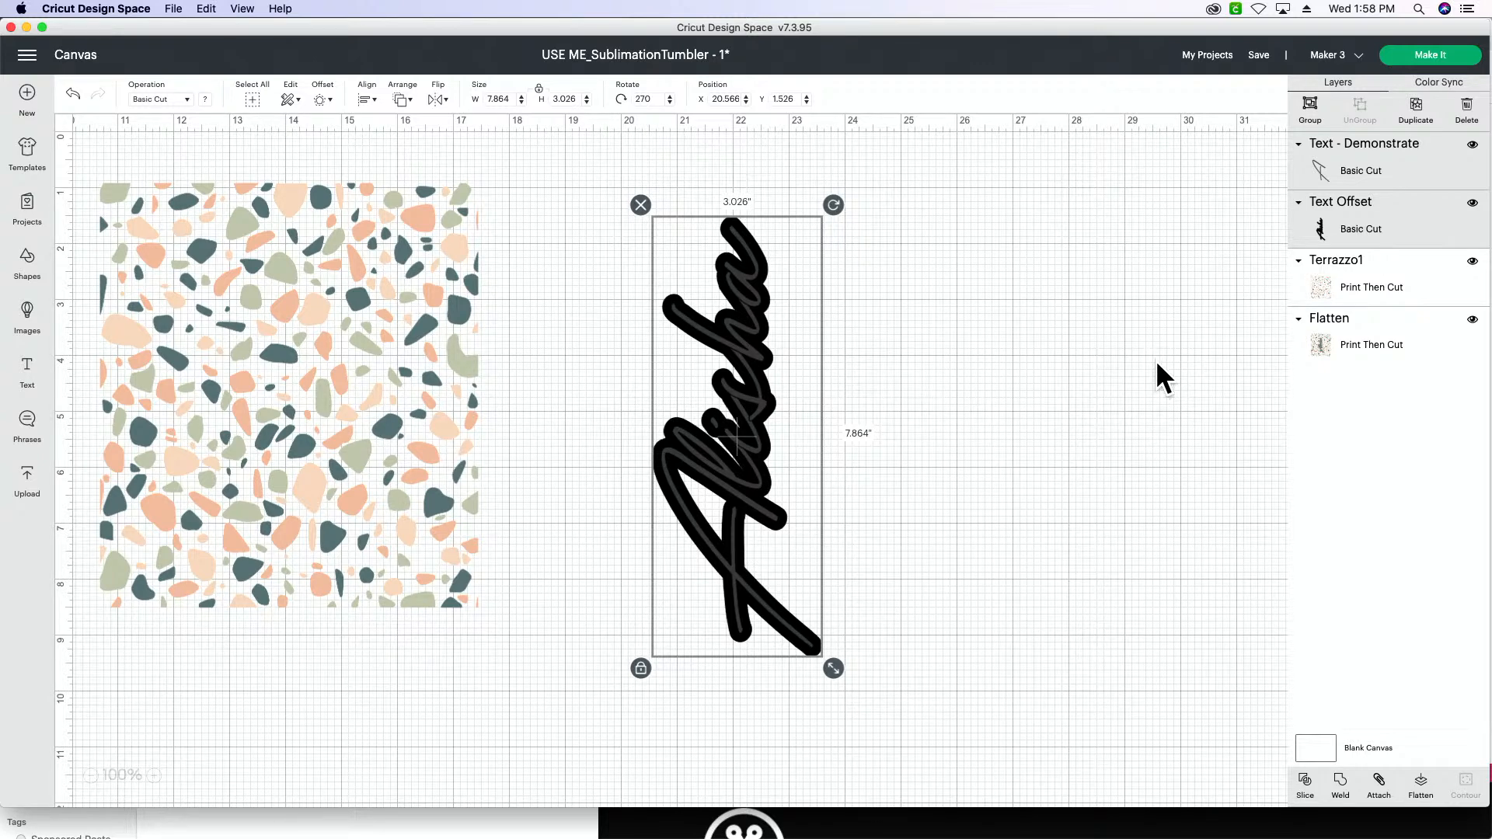
Recolour the text offset to the pattern's dark teal and the name text to its light peach.
click(1379, 229)
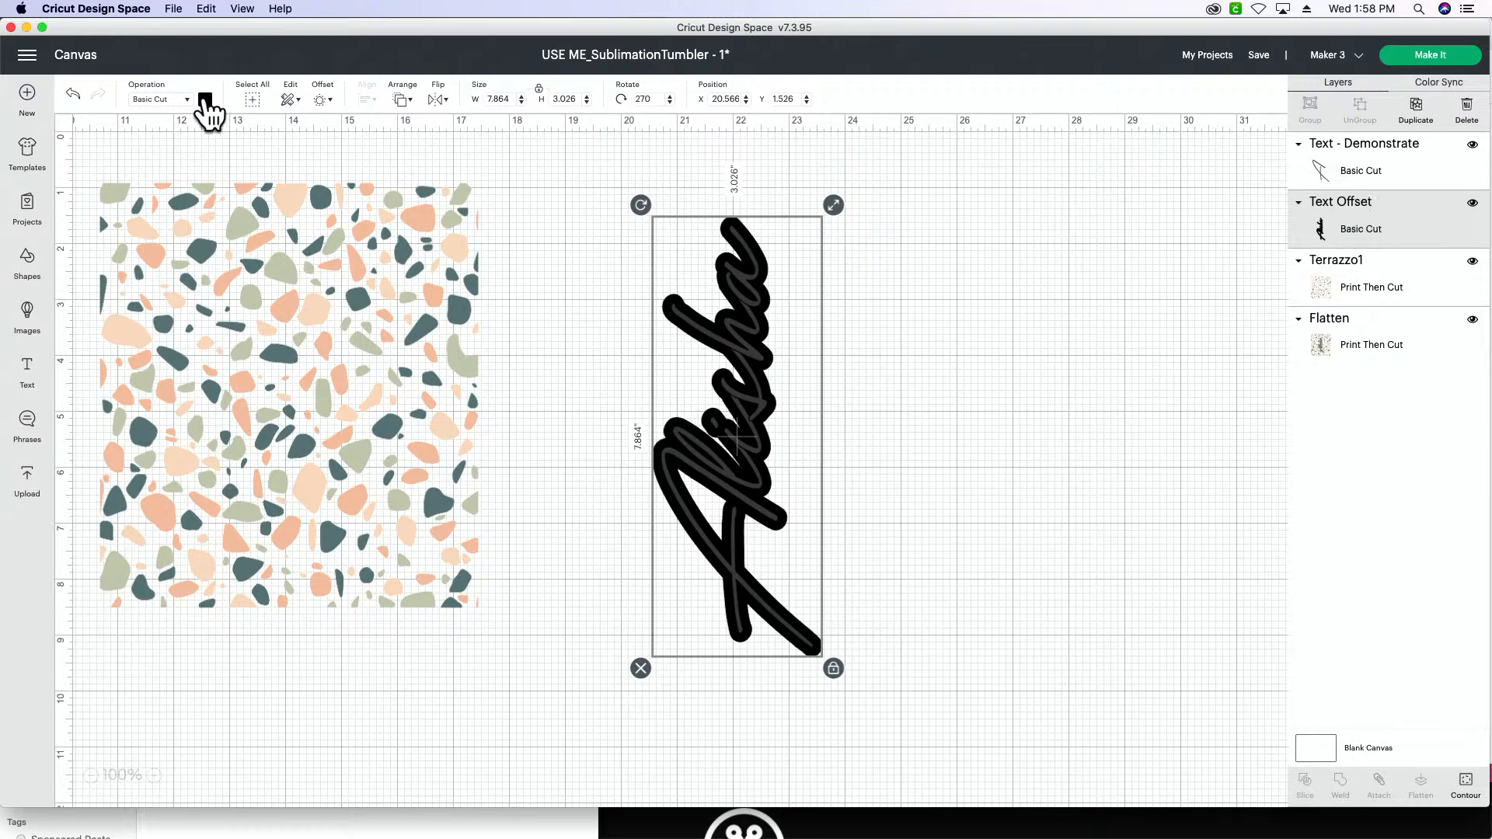
click(206, 101)
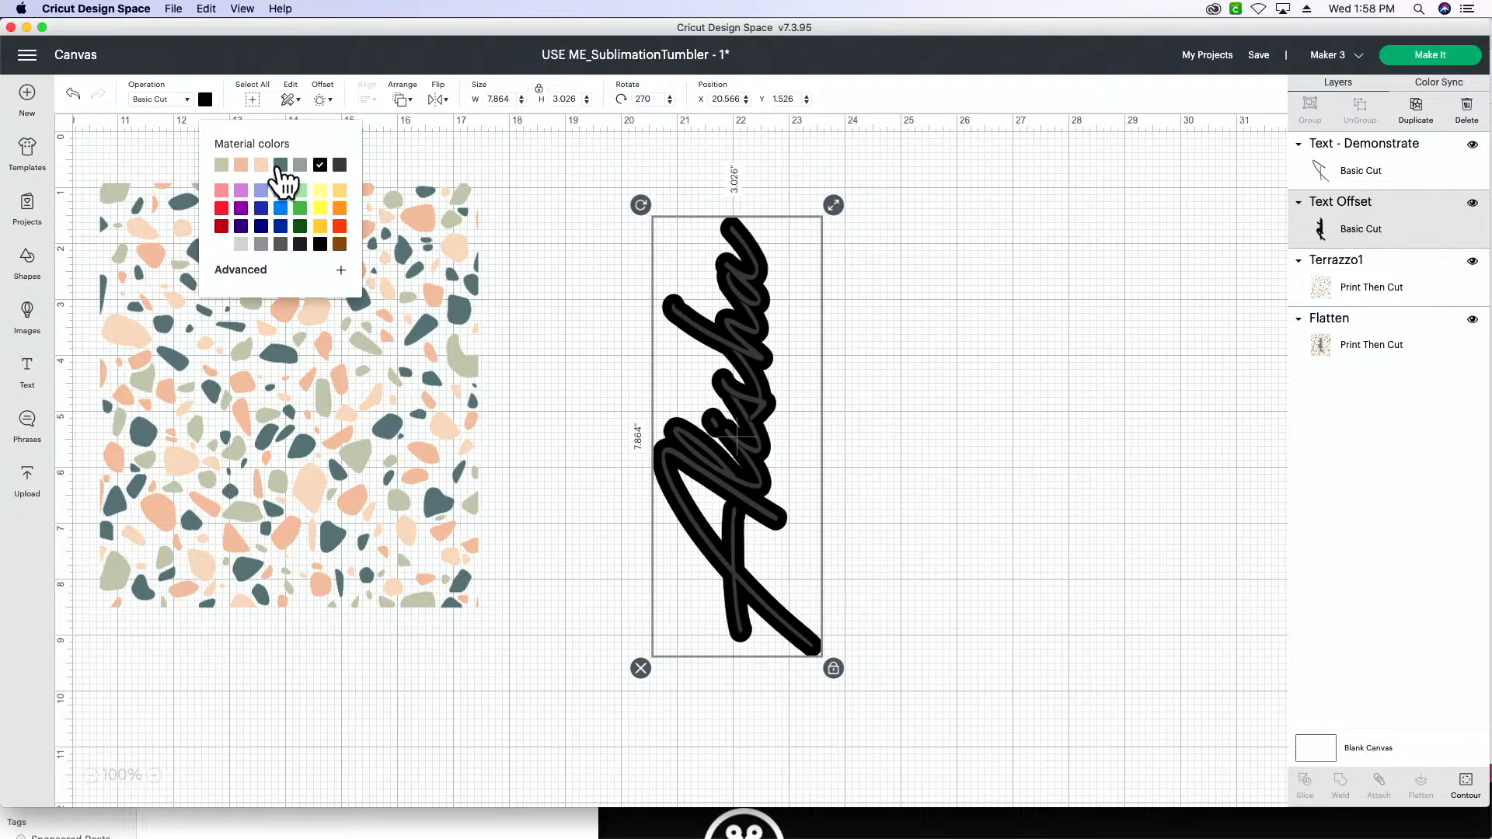
click(281, 165)
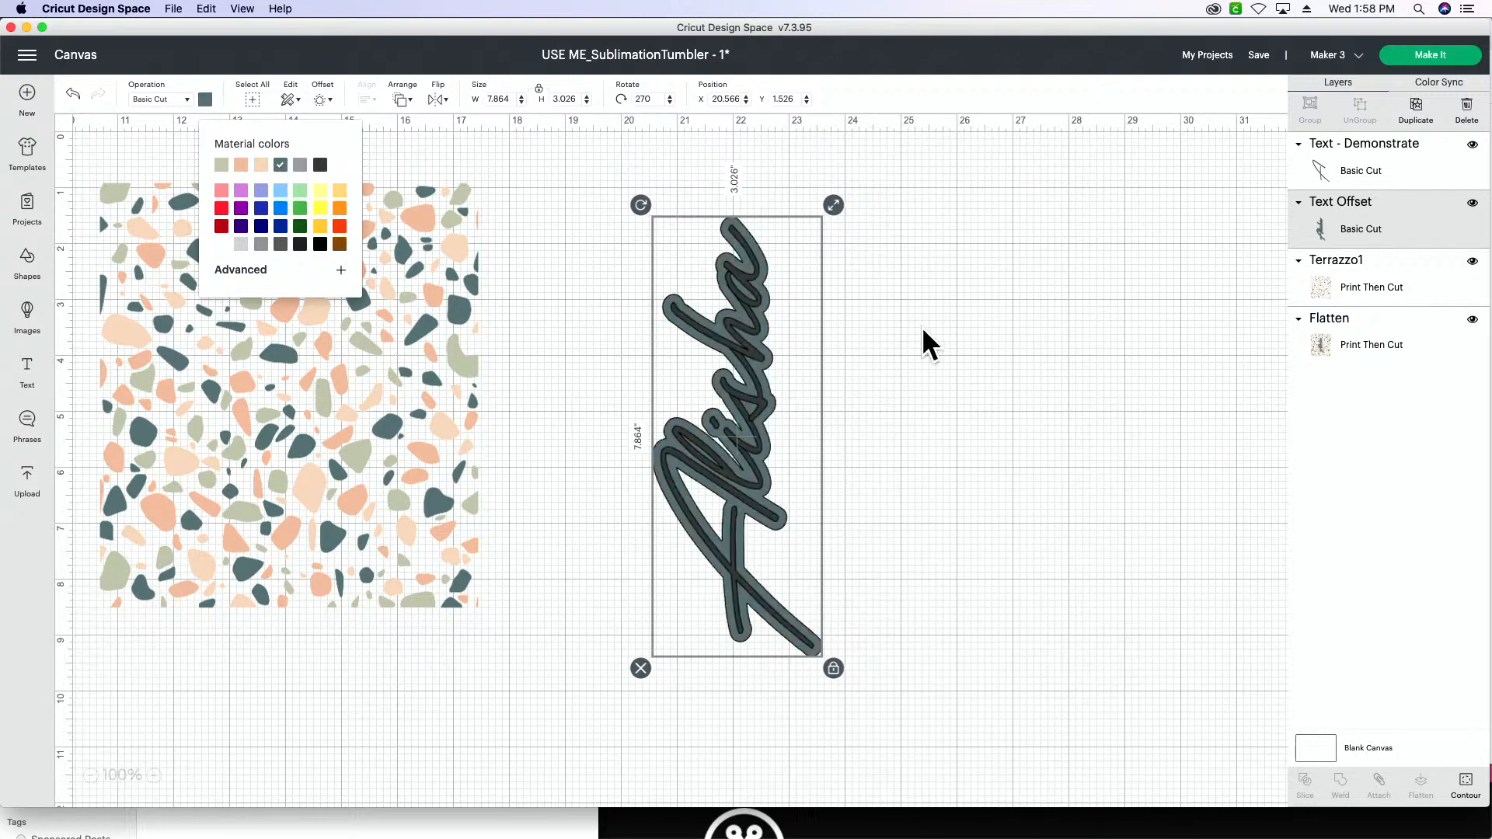
click(1391, 172)
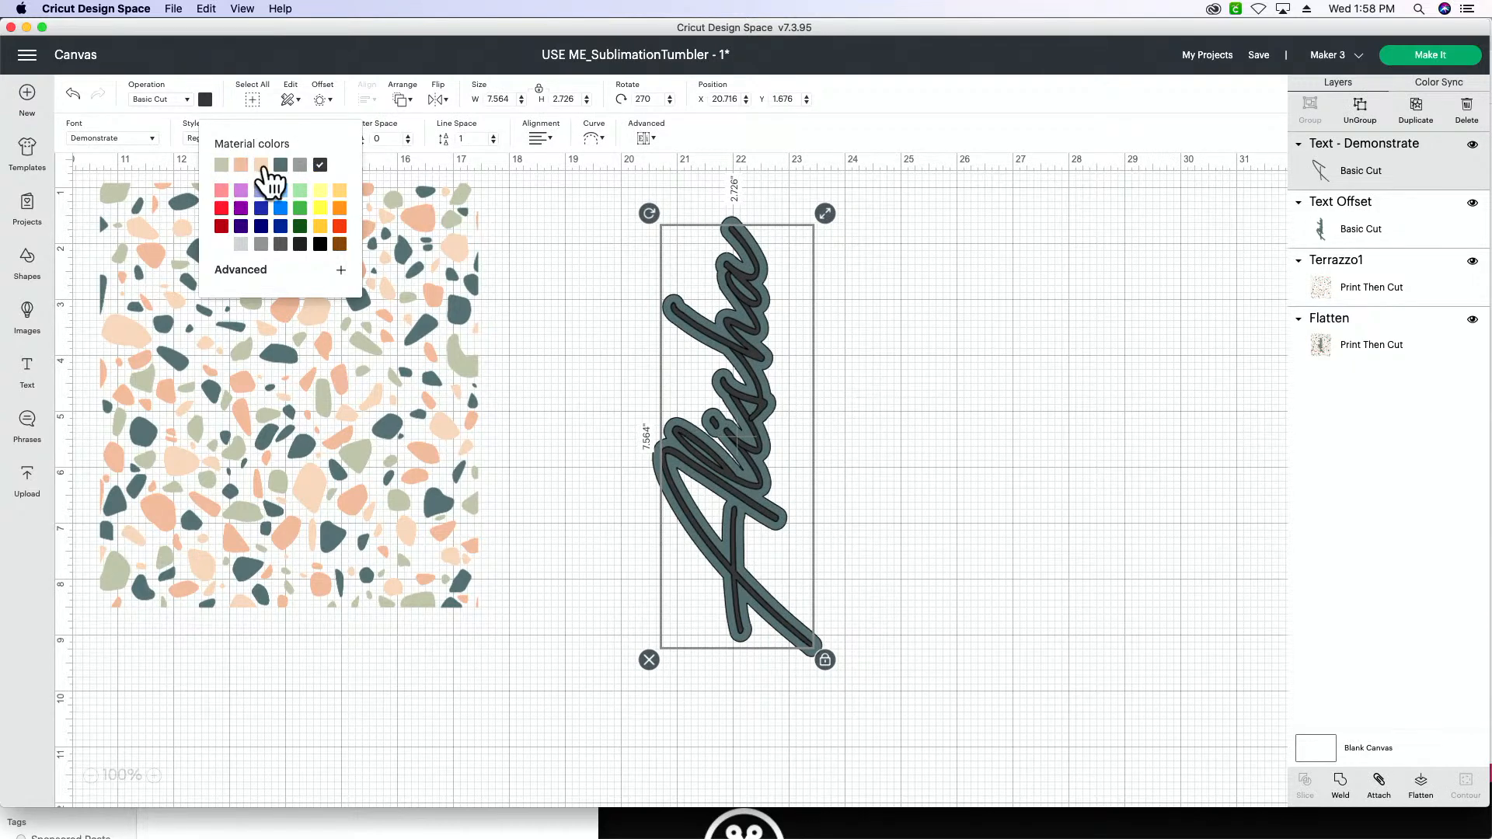
click(262, 165)
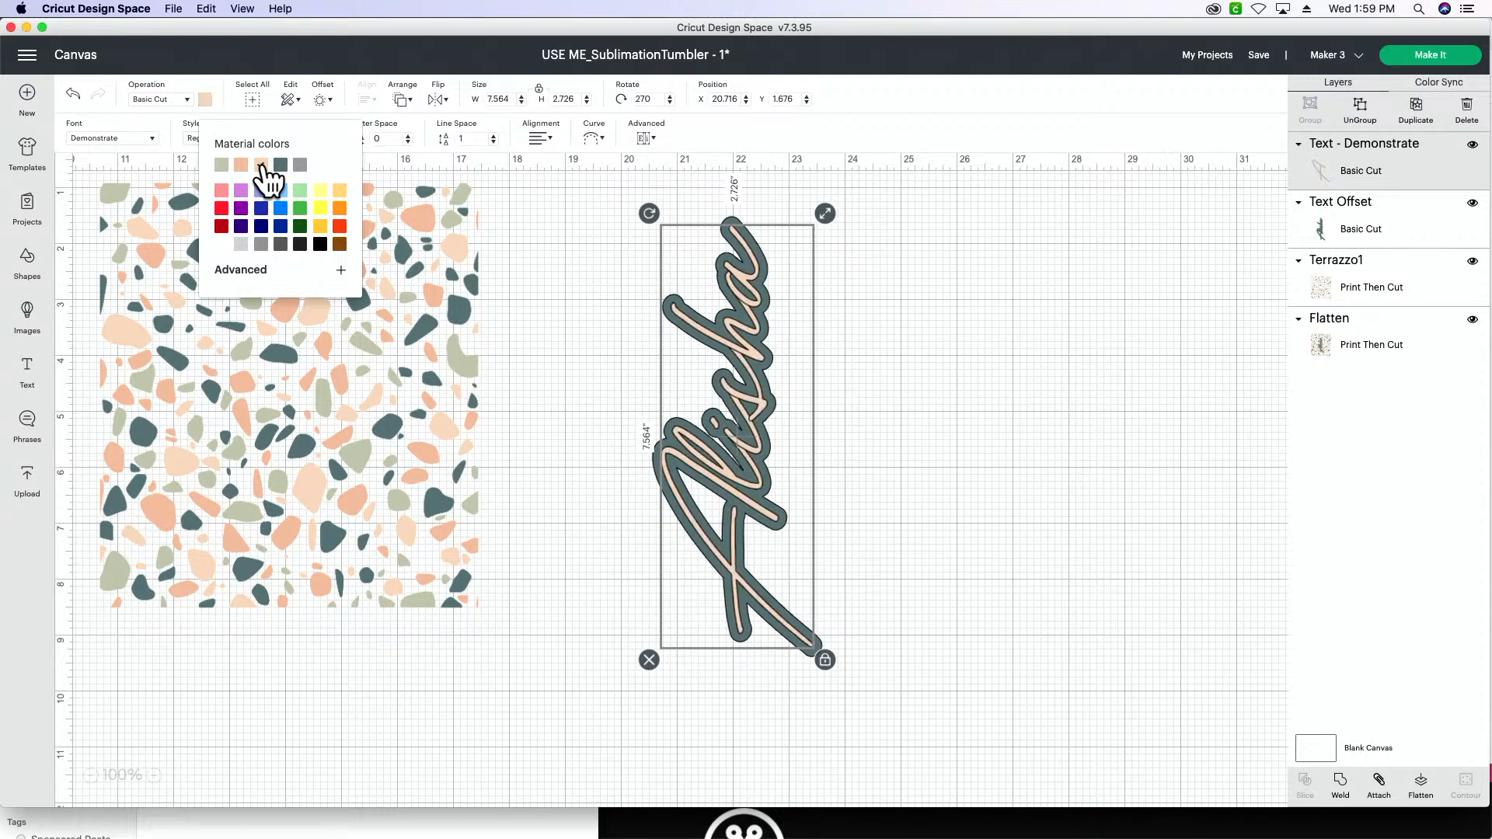
click(942, 400)
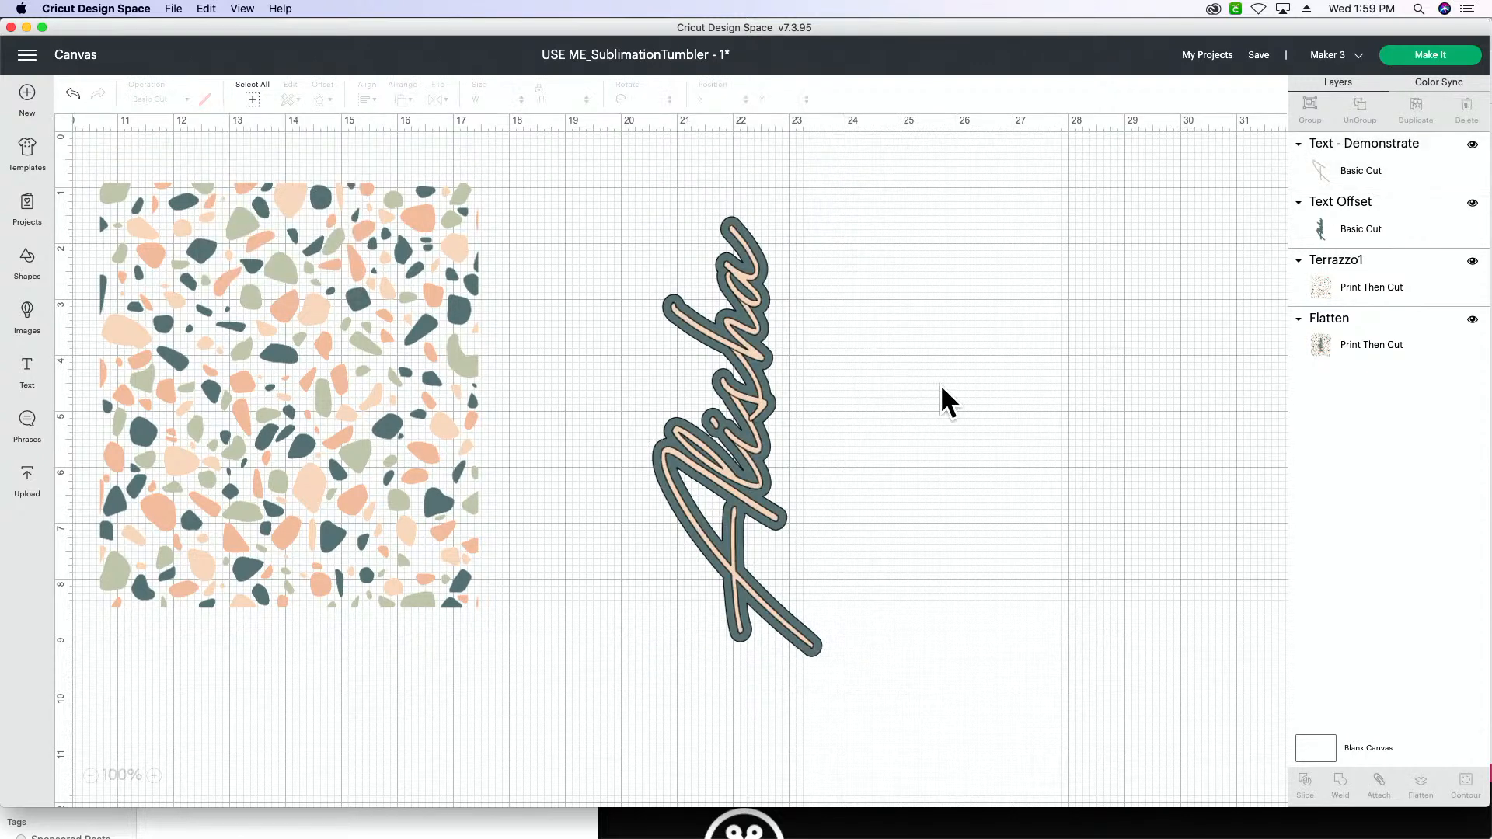
Scale the vertical name and its offset down together to about 6.7 in tall and place them over the terrazzo pattern.
scroll(702, 349, left, 5)
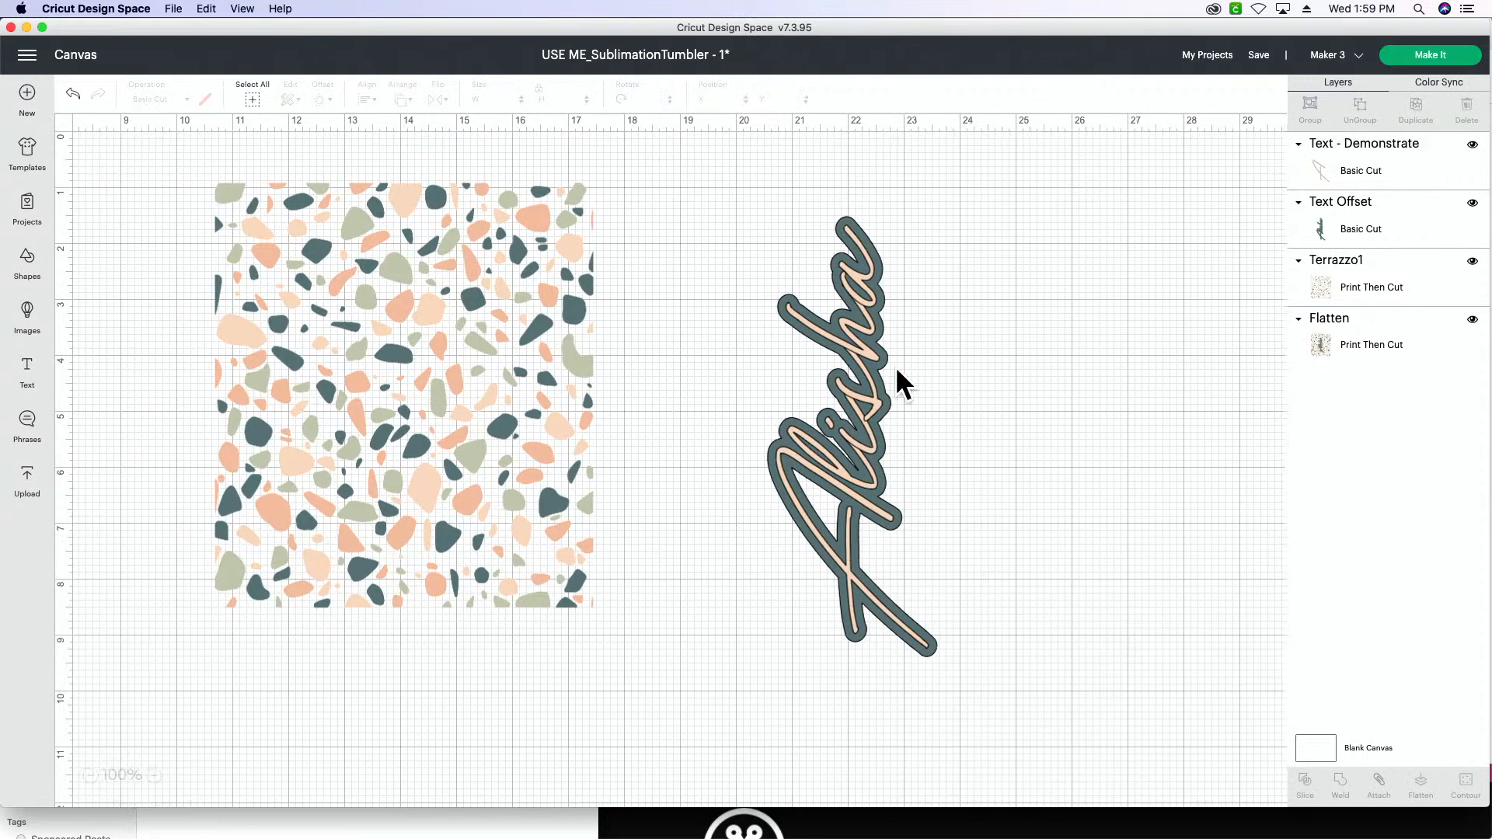
click(909, 427)
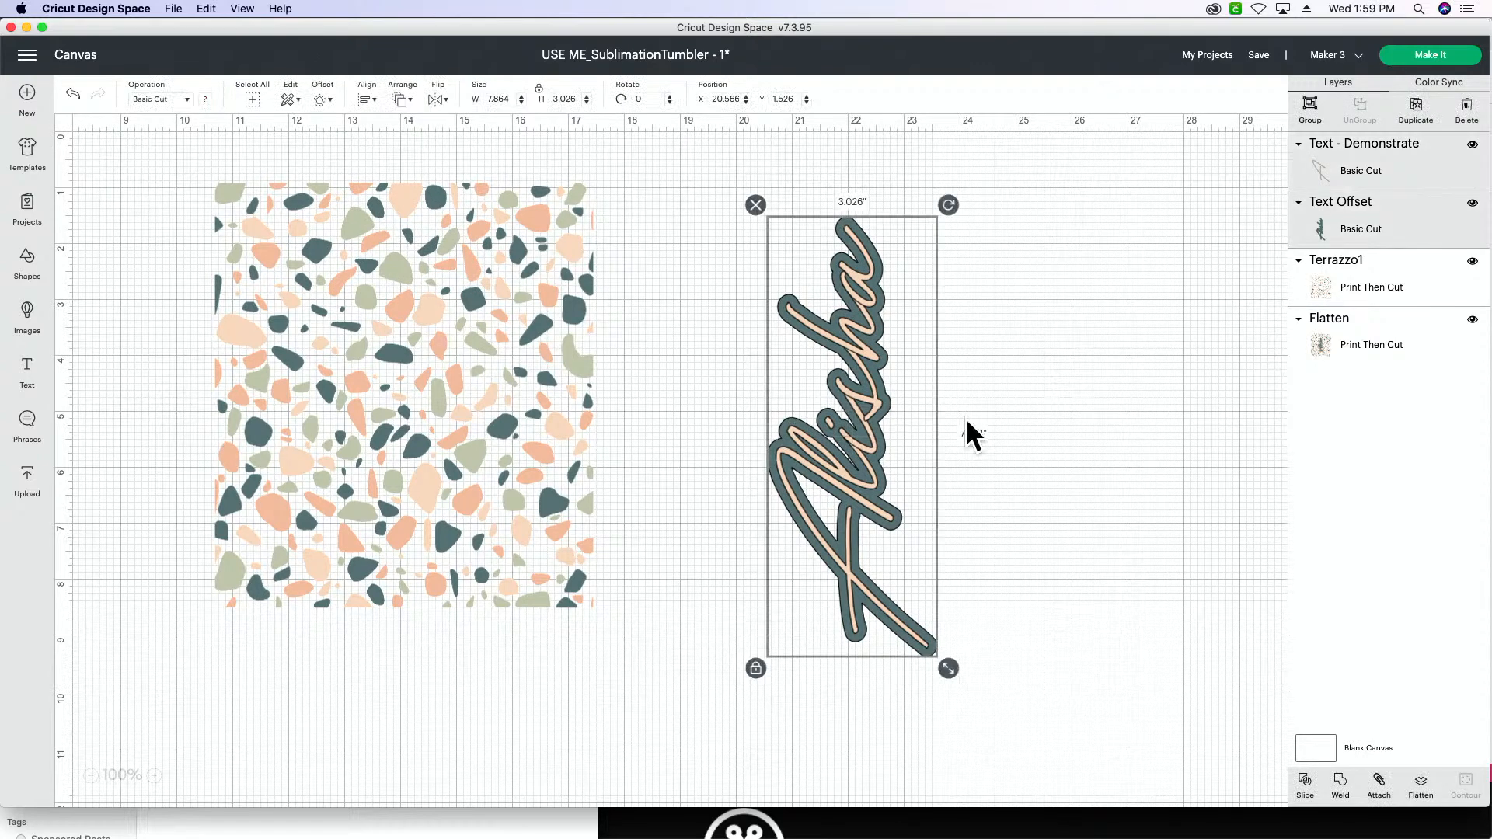
drag(948, 669, 892, 599)
drag(847, 422, 399, 401)
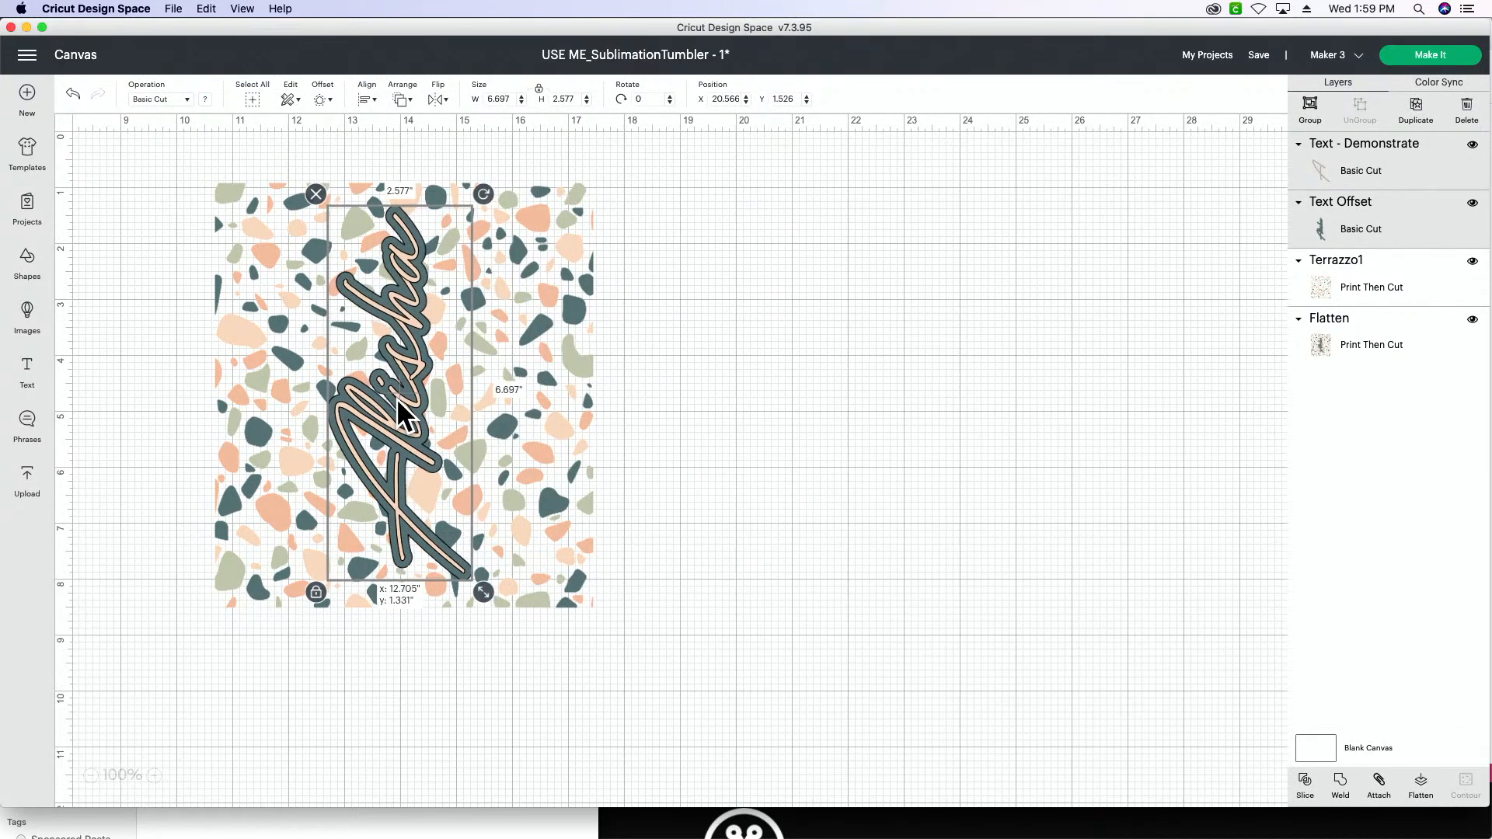
click(730, 178)
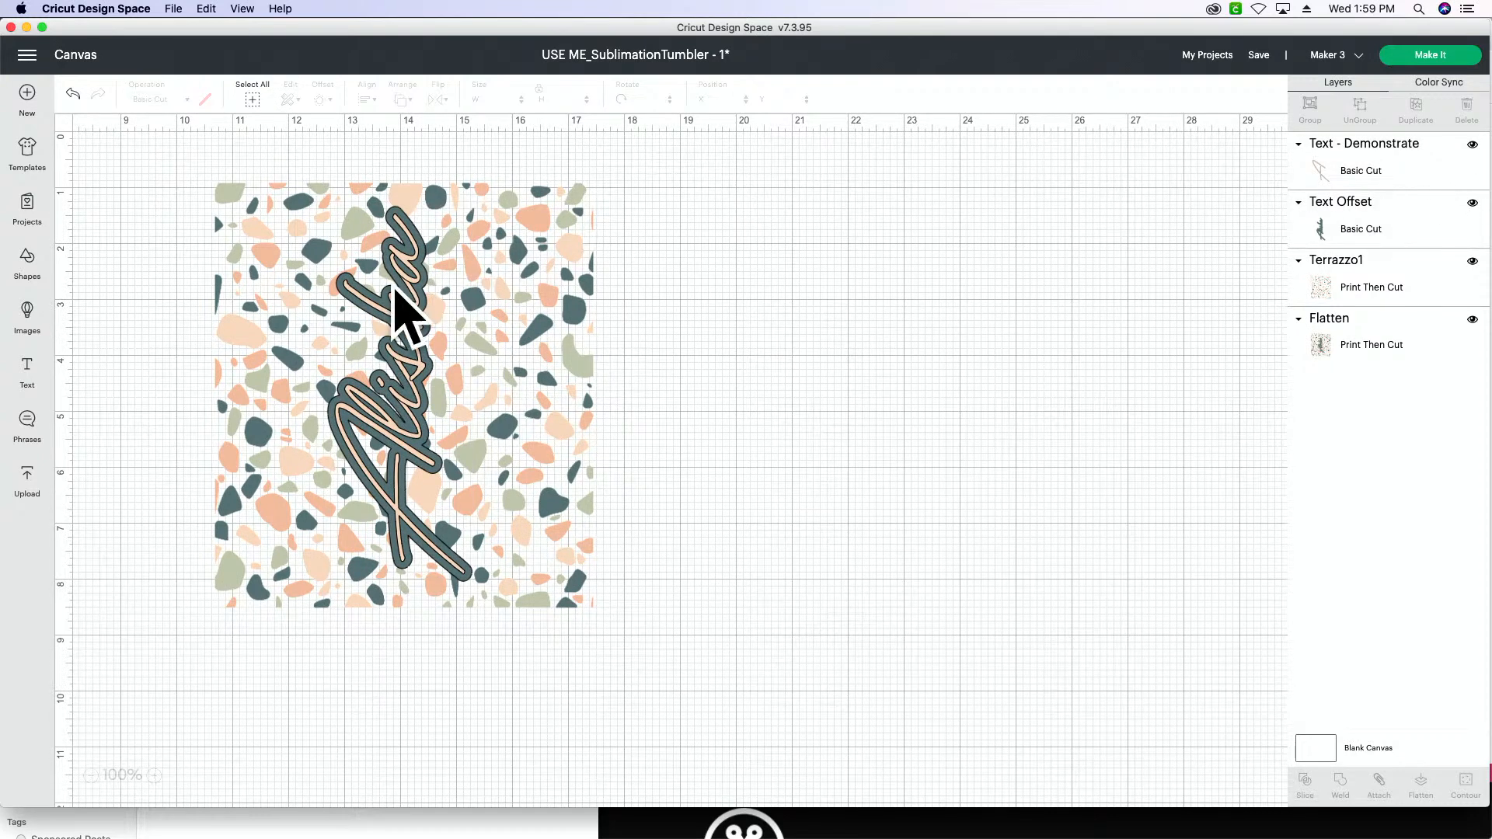
Group the name text with its offset and centre the group on the terrazzo pattern.
click(1428, 190)
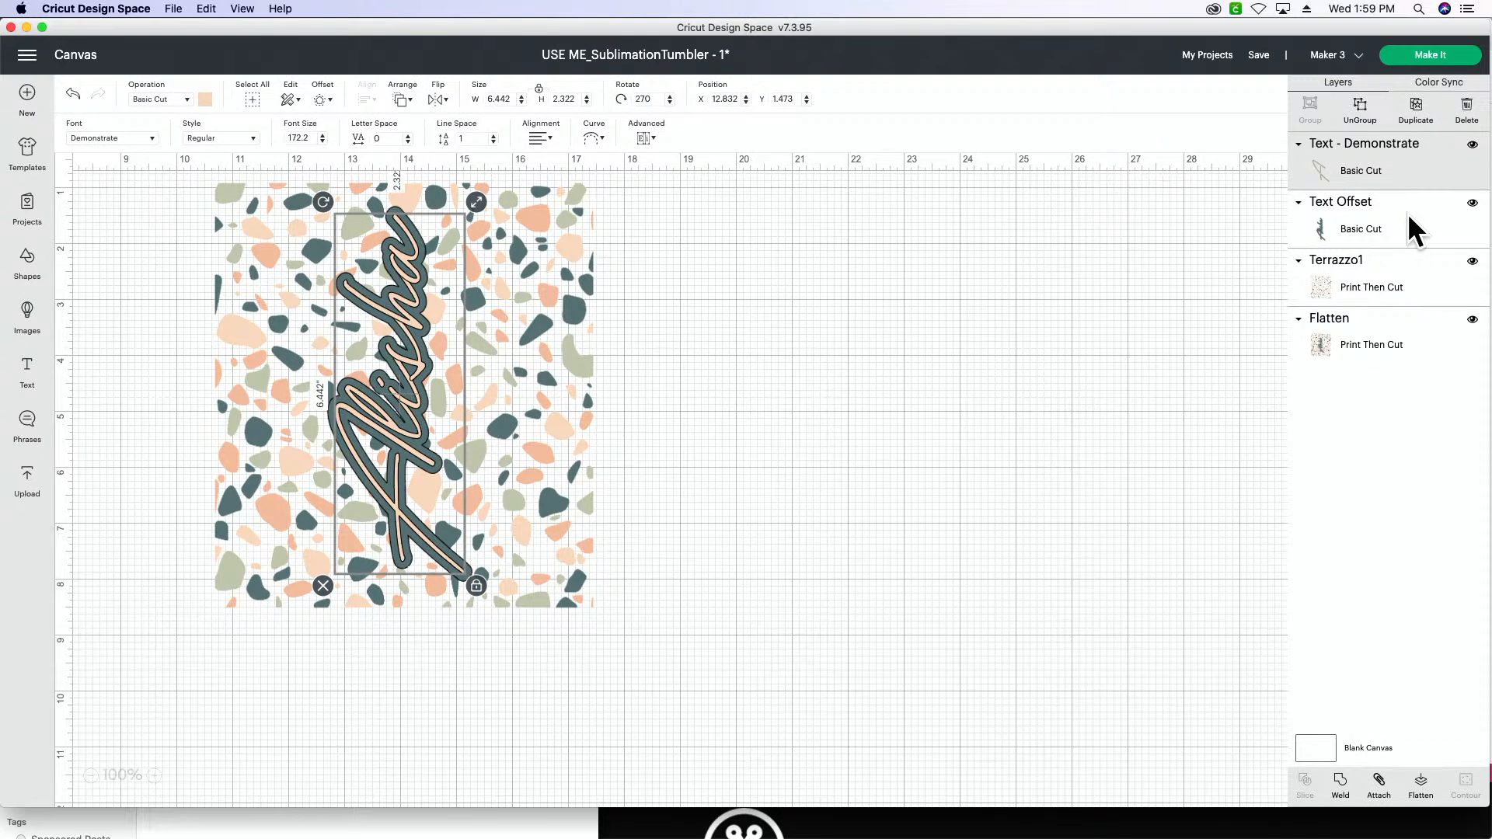
shift+click(1415, 227)
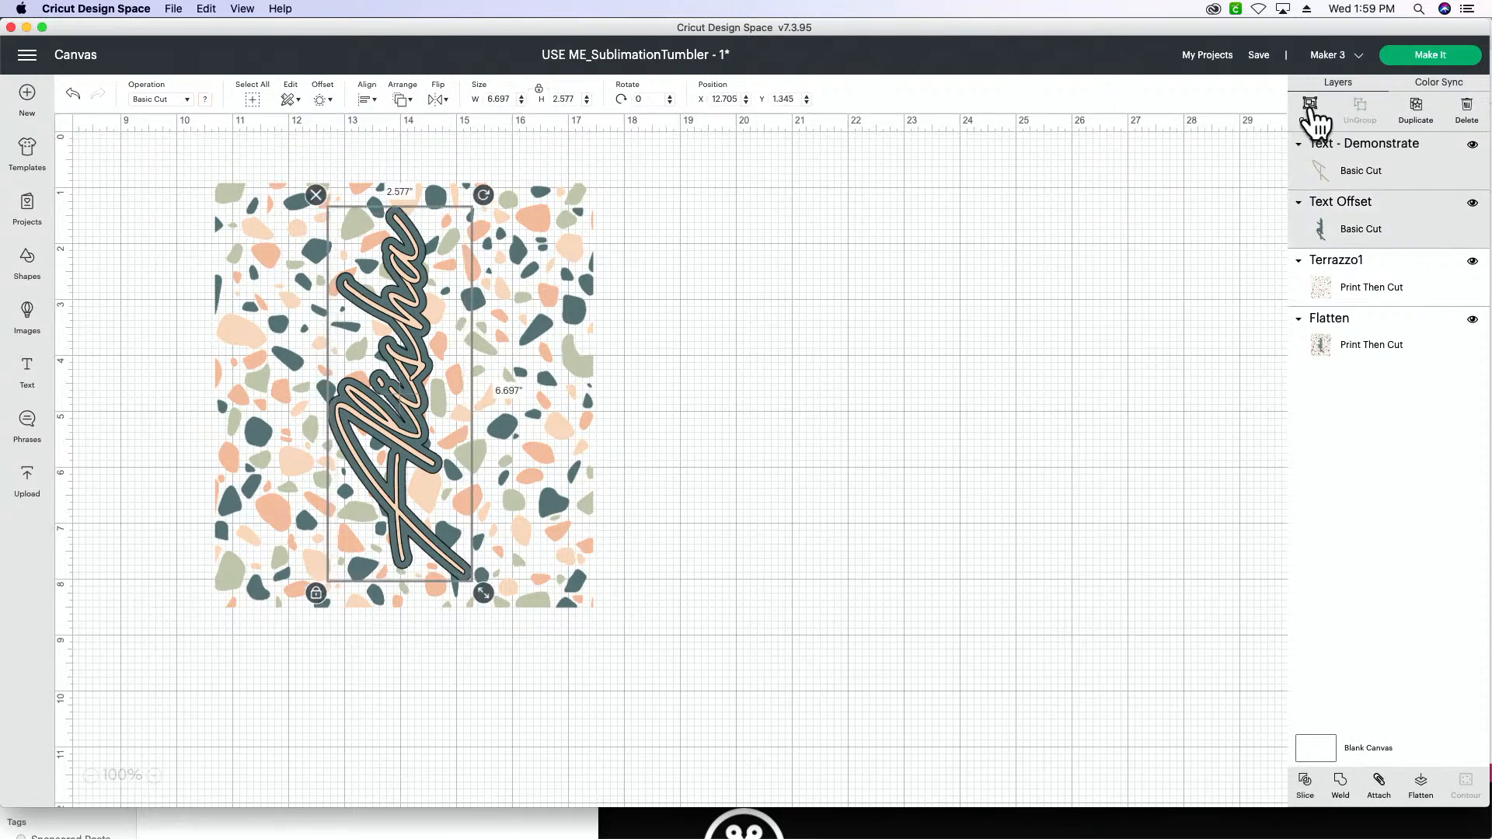
click(1309, 100)
drag(767, 170, 188, 419)
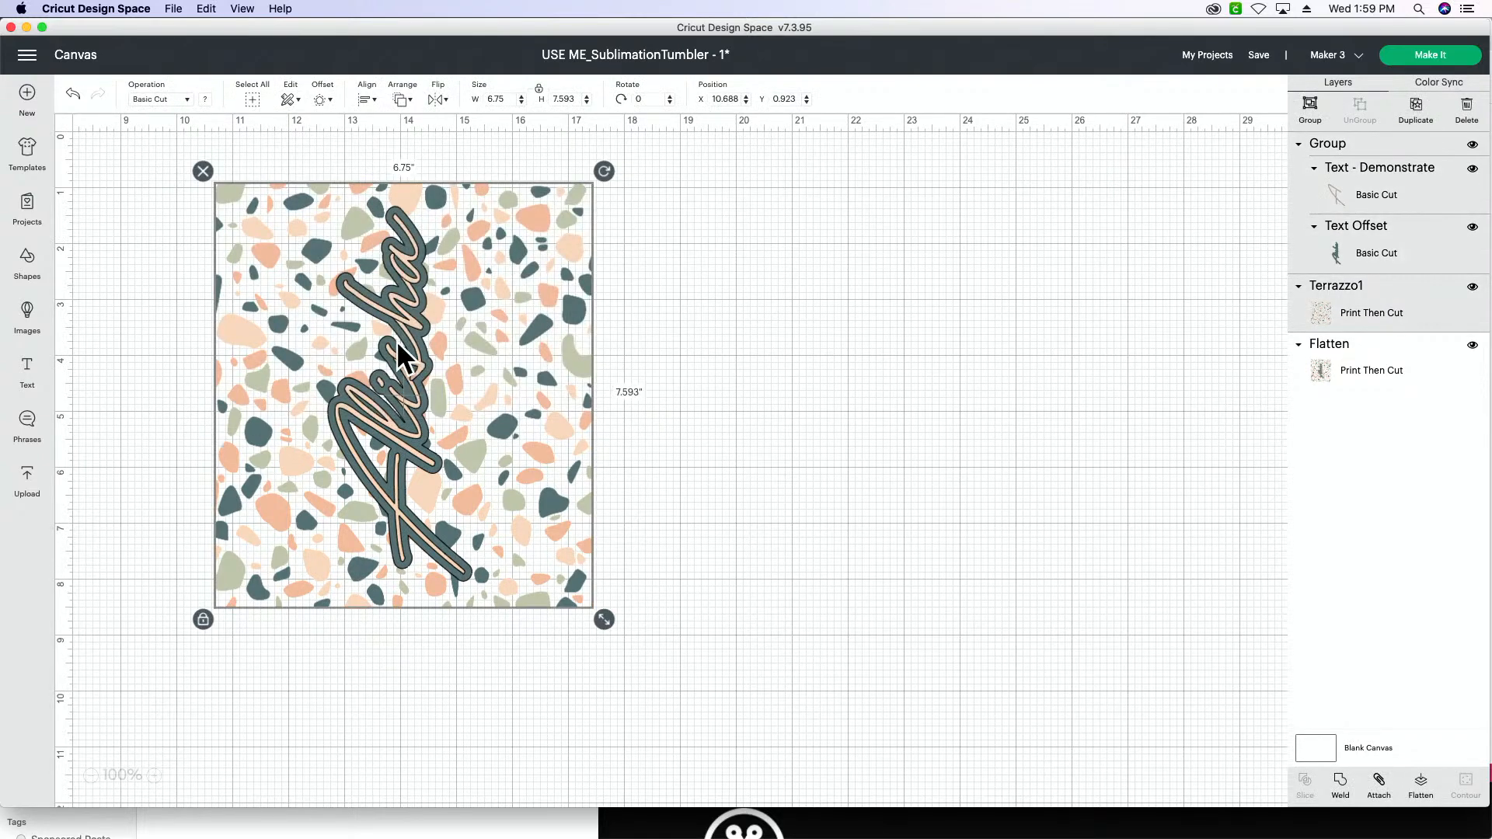
click(365, 100)
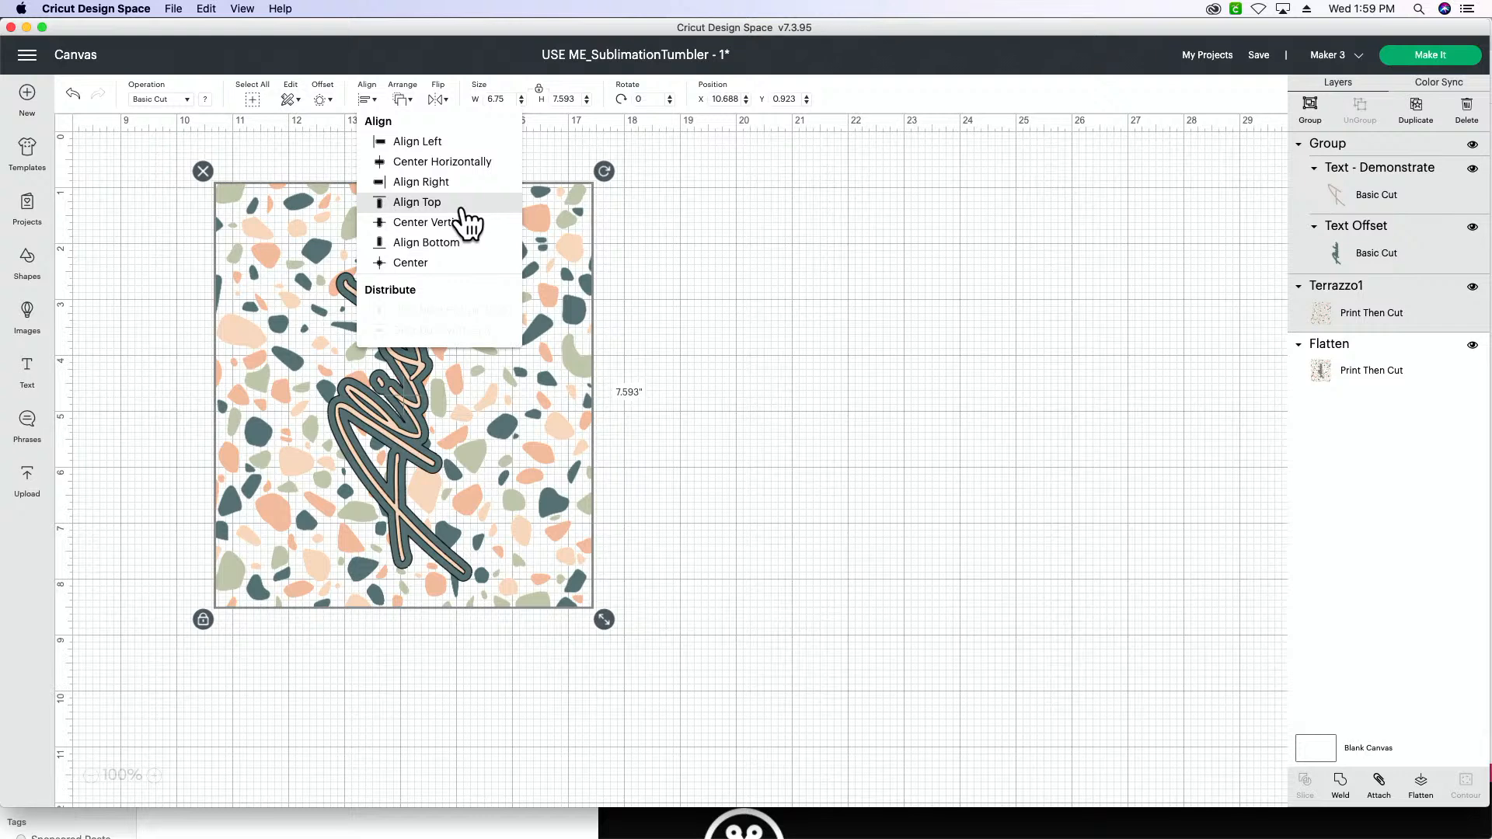
click(458, 266)
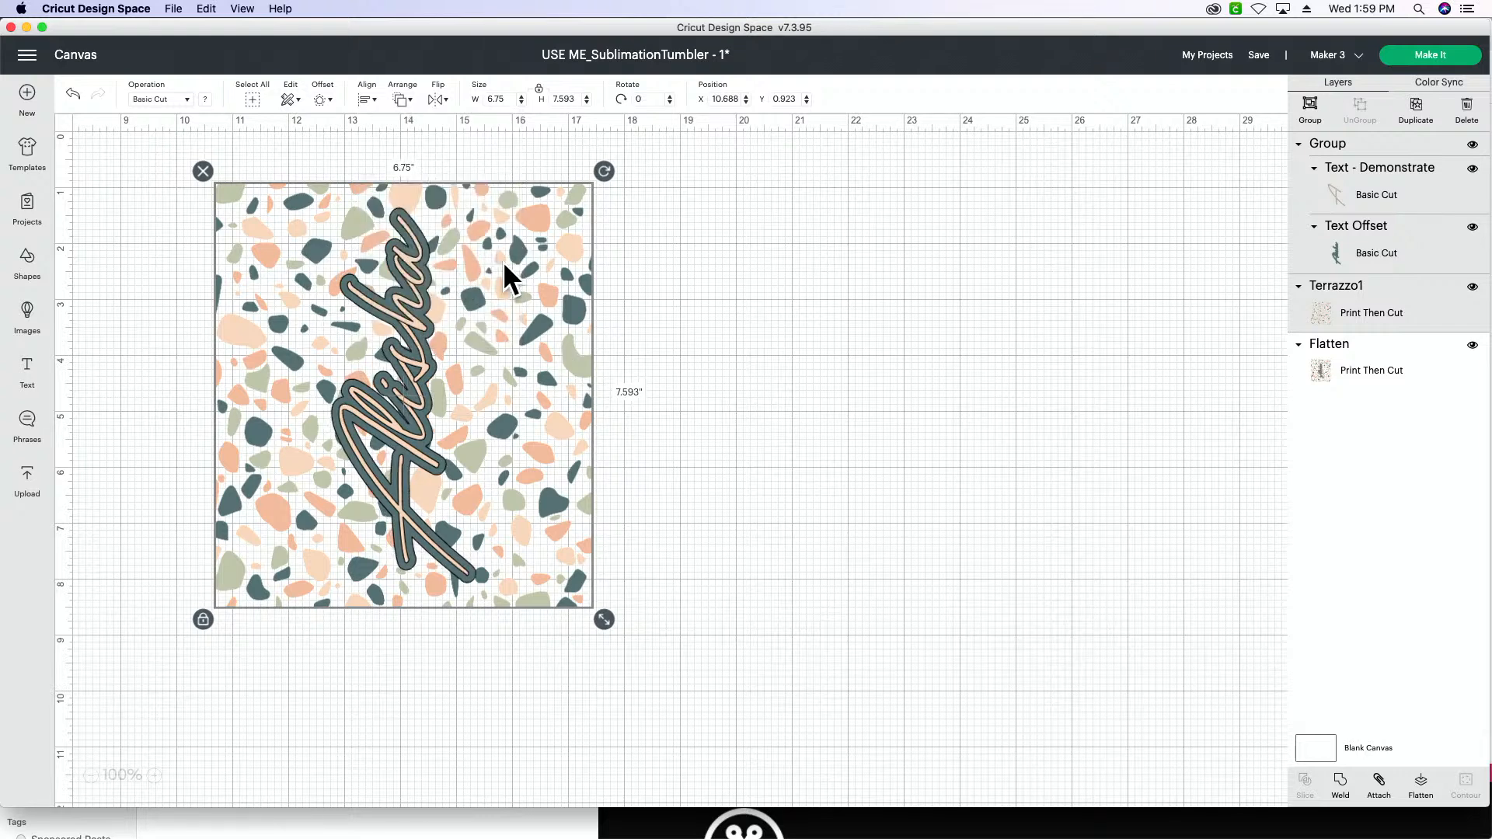
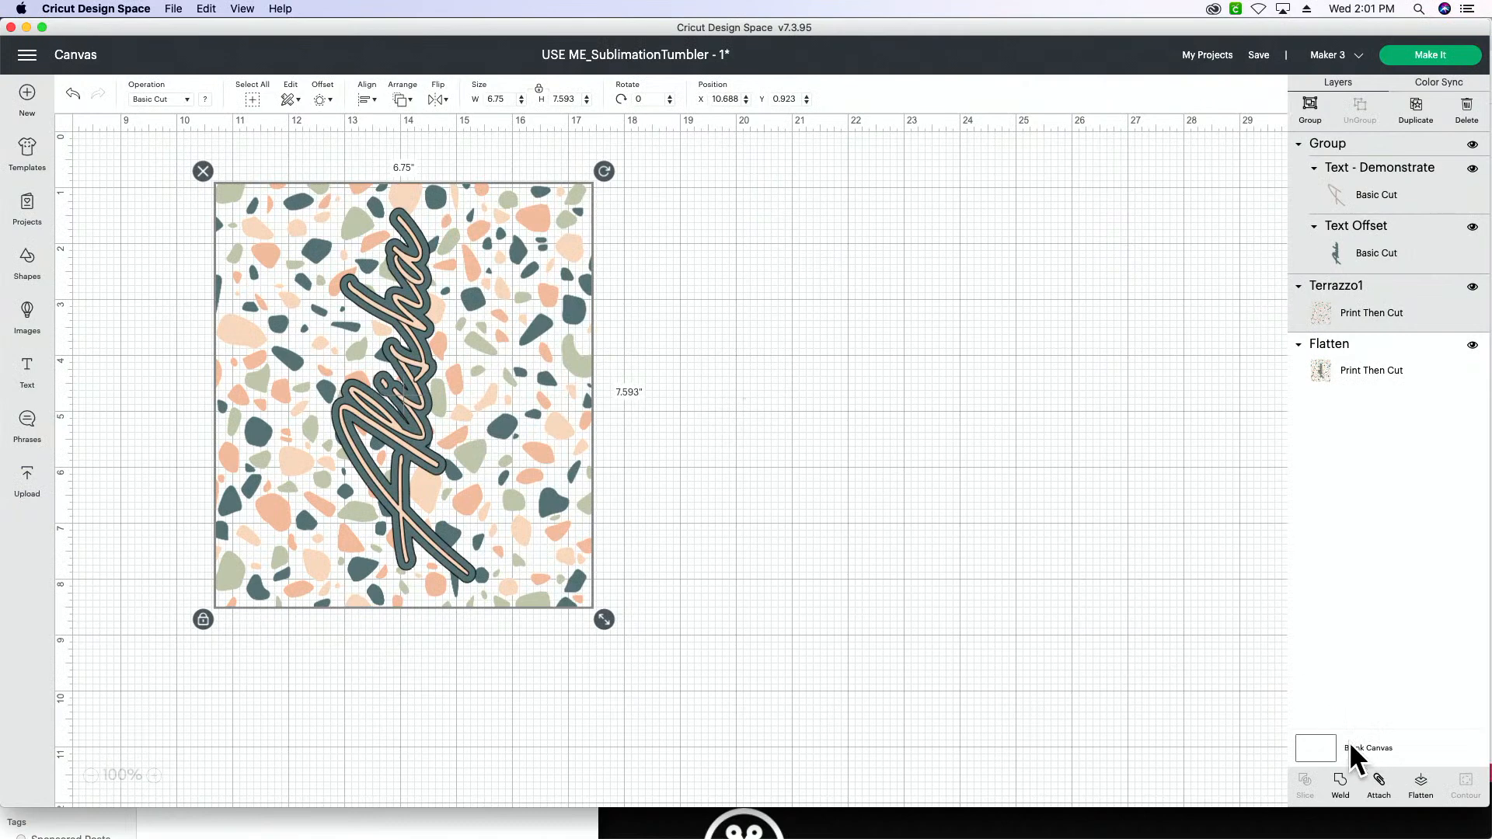
Flatten the name group and terrazzo pattern into one Print Then Cut image.
click(1419, 791)
drag(479, 426, 491, 434)
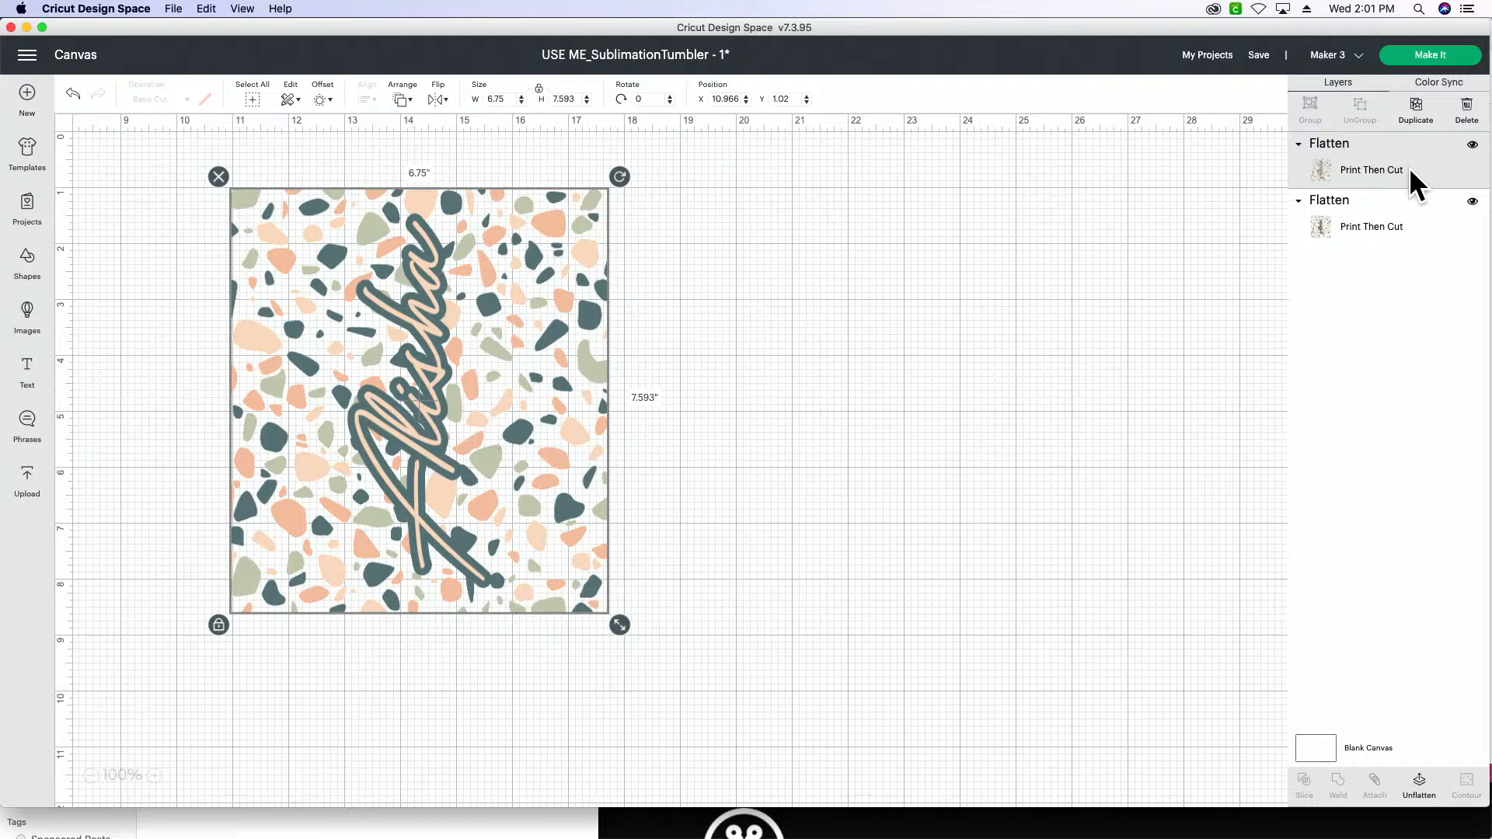
scroll(893, 288, left, 6)
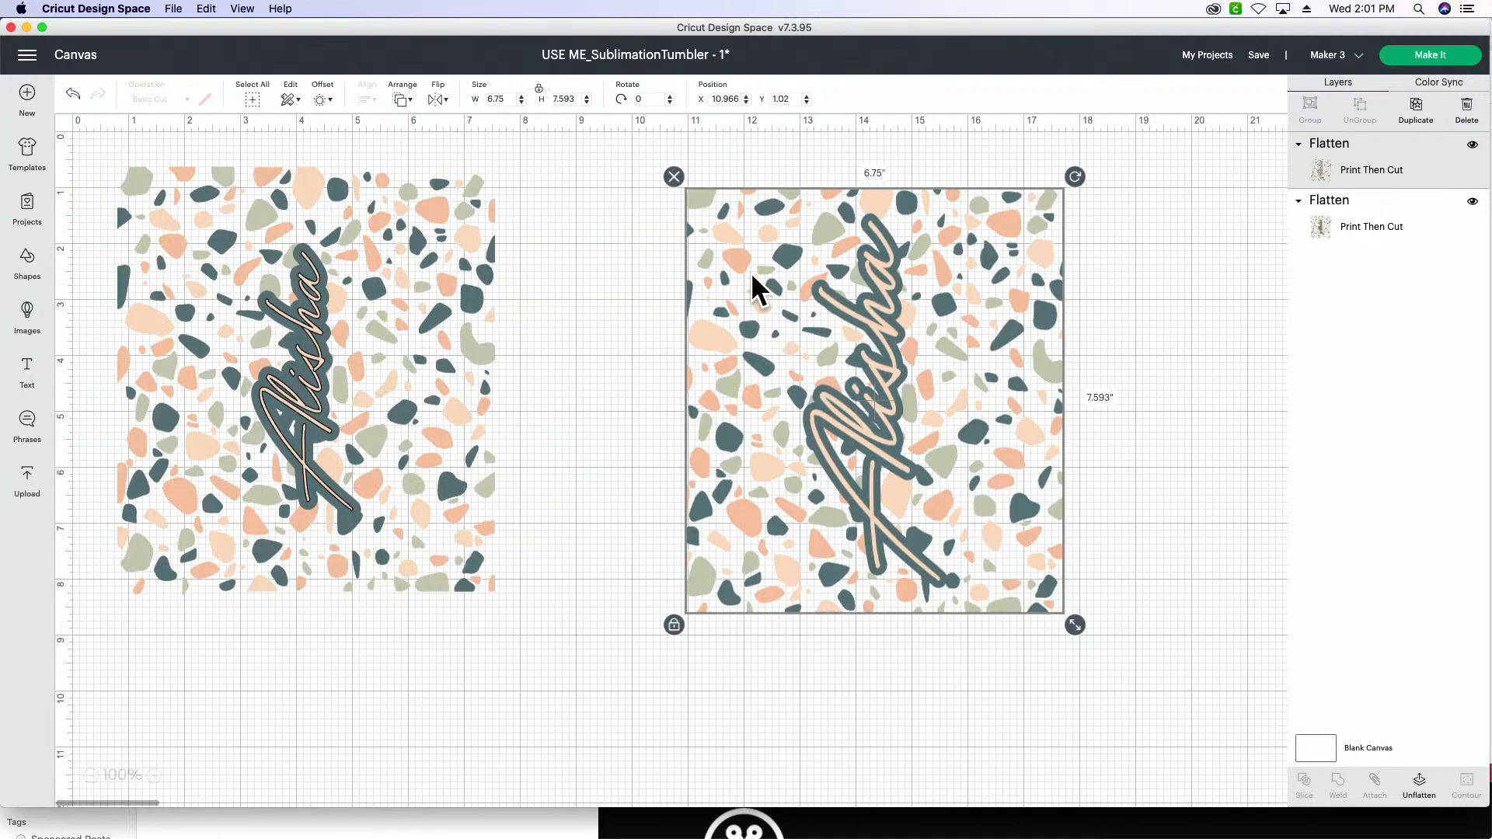
Delete the newly flattened design and take the older flattened one through mat preparation to the print setup.
key(Delete)
click(320, 366)
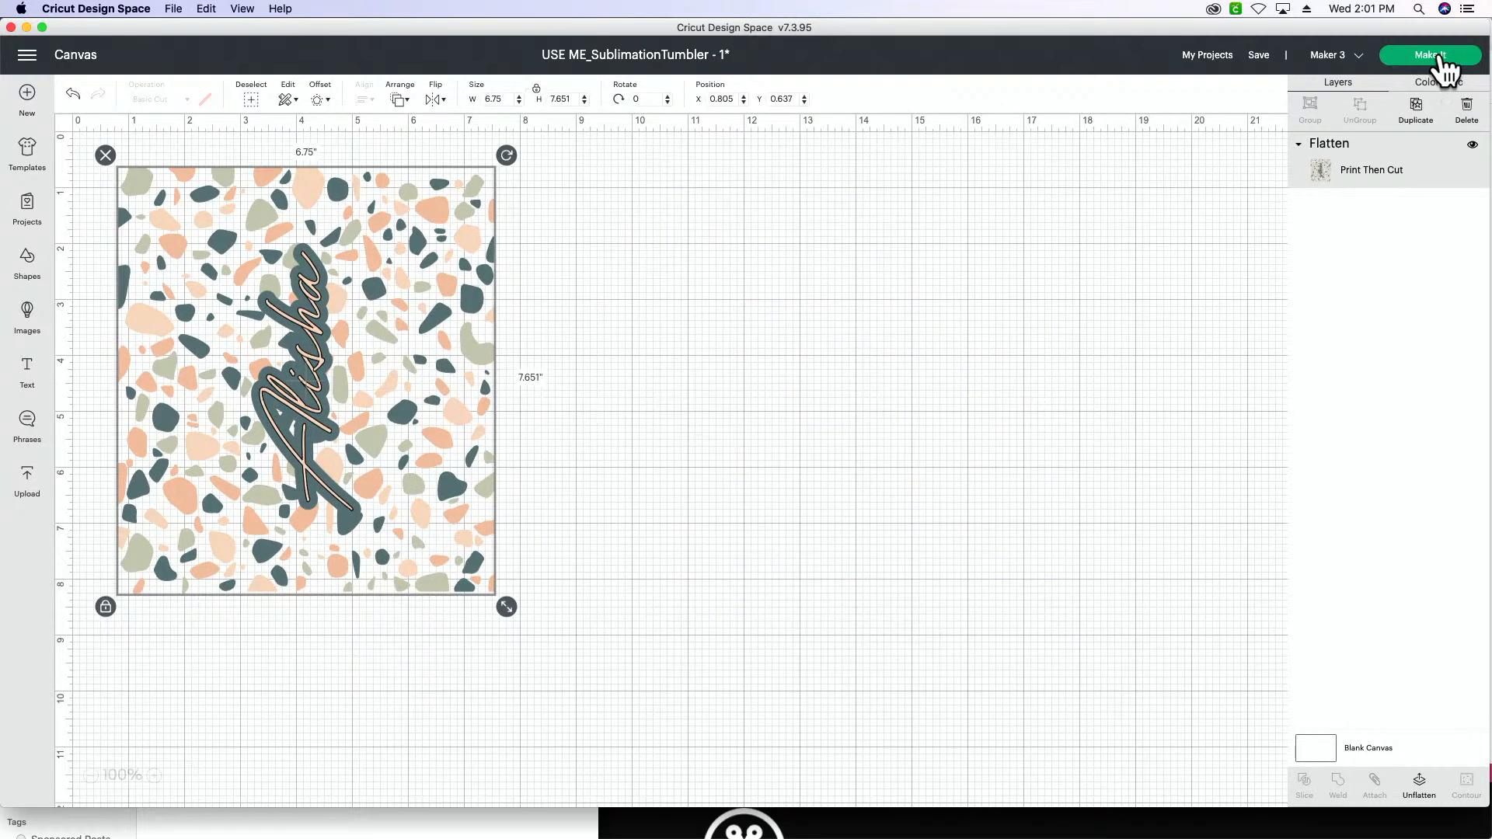
click(1439, 56)
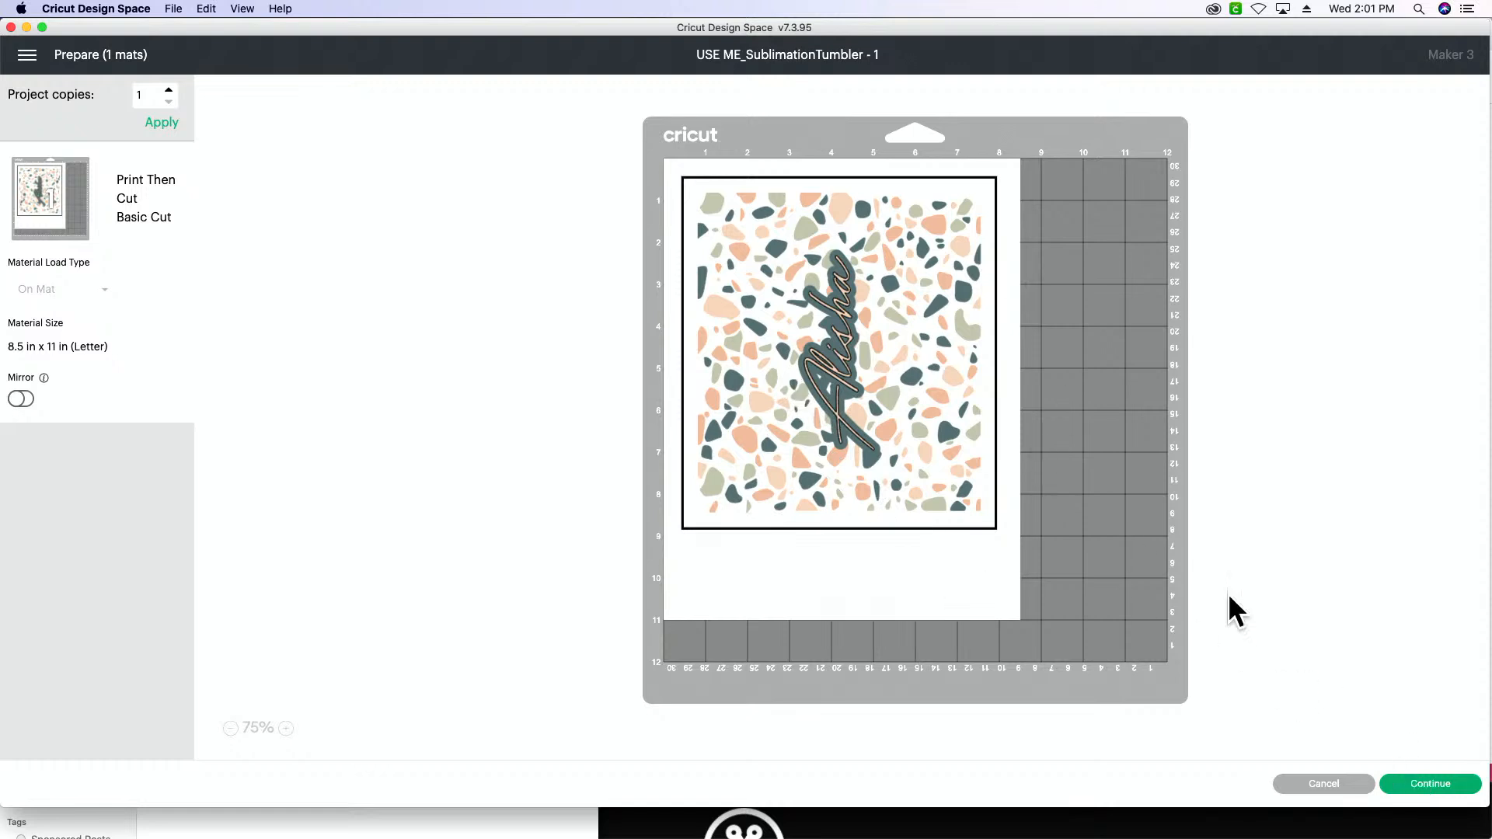
click(1429, 783)
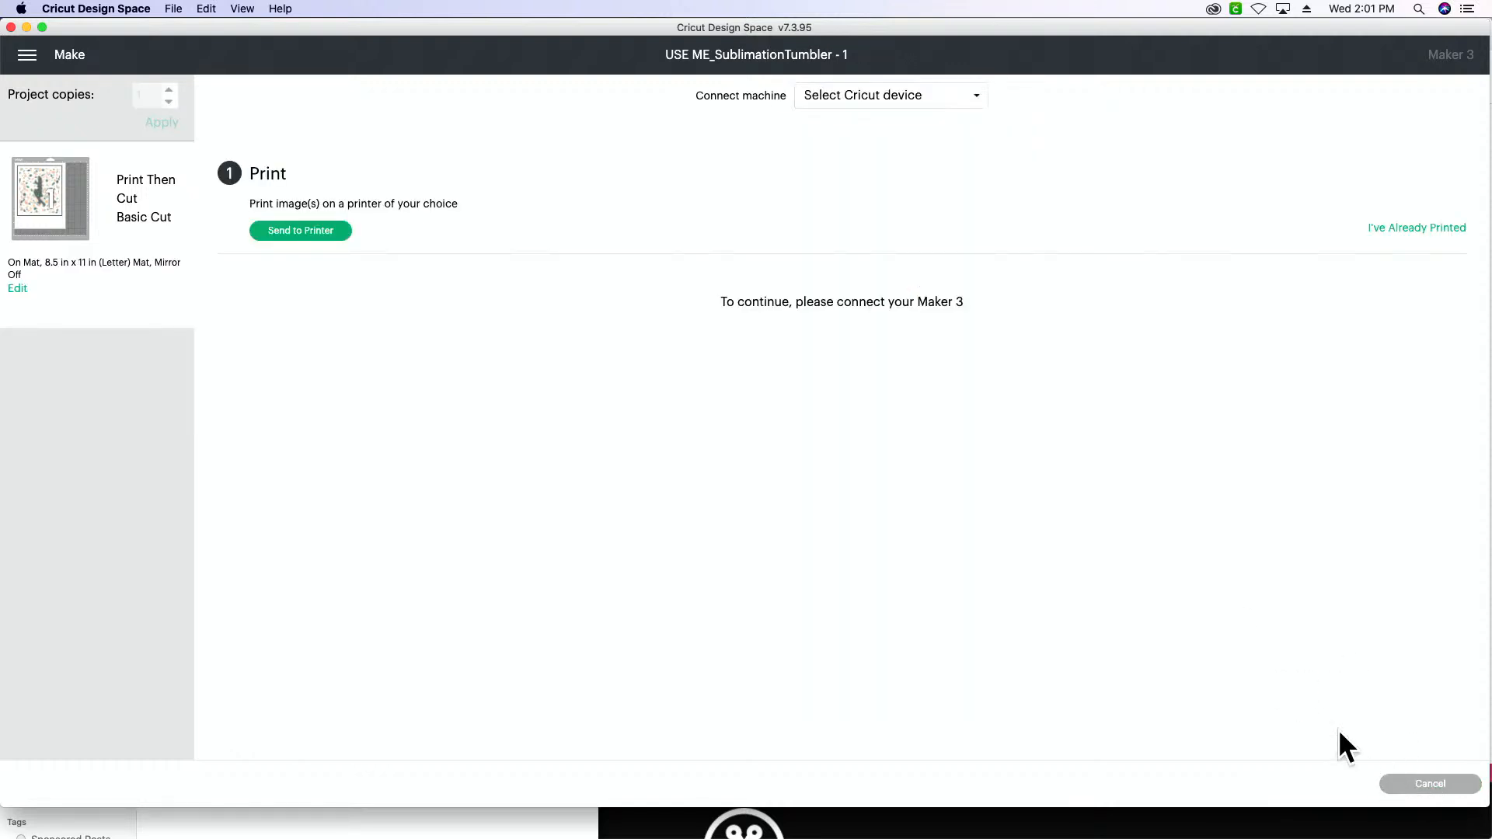
click(319, 232)
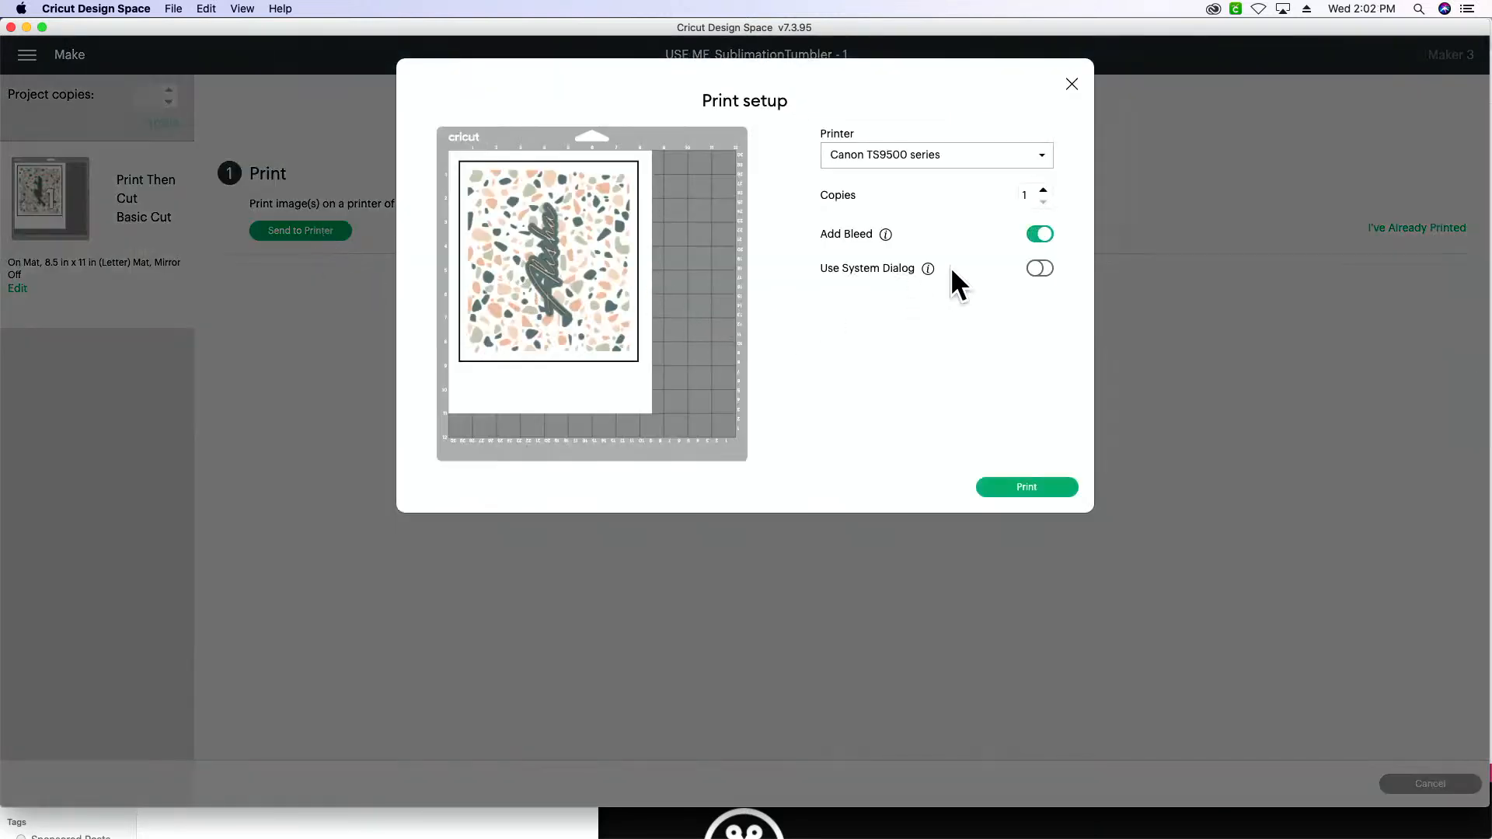
Turn off Add Bleed, enable Use System Dialog, and start the print to bring up the system print dialog.
click(1042, 235)
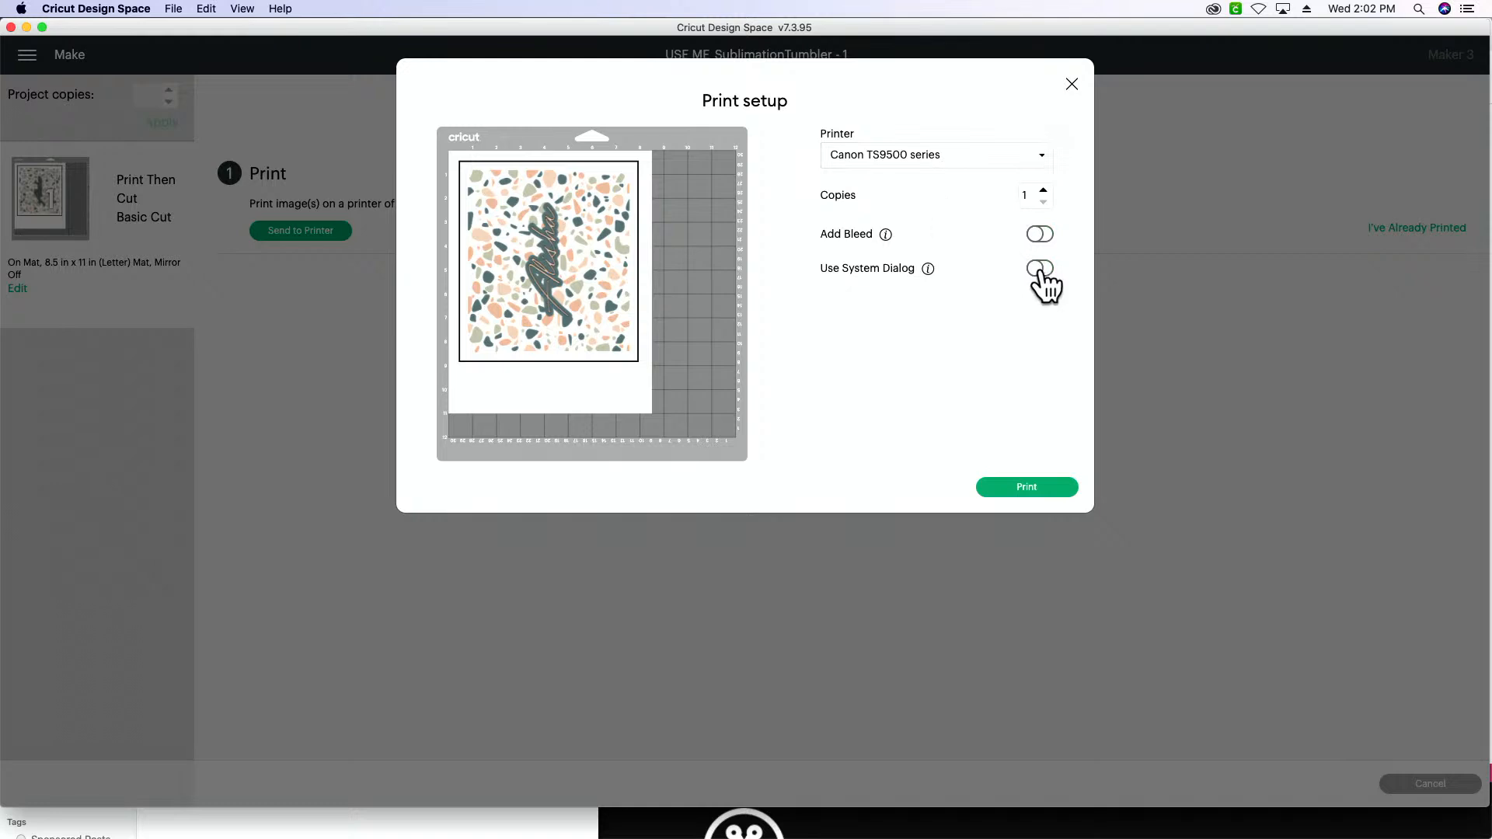
click(1041, 269)
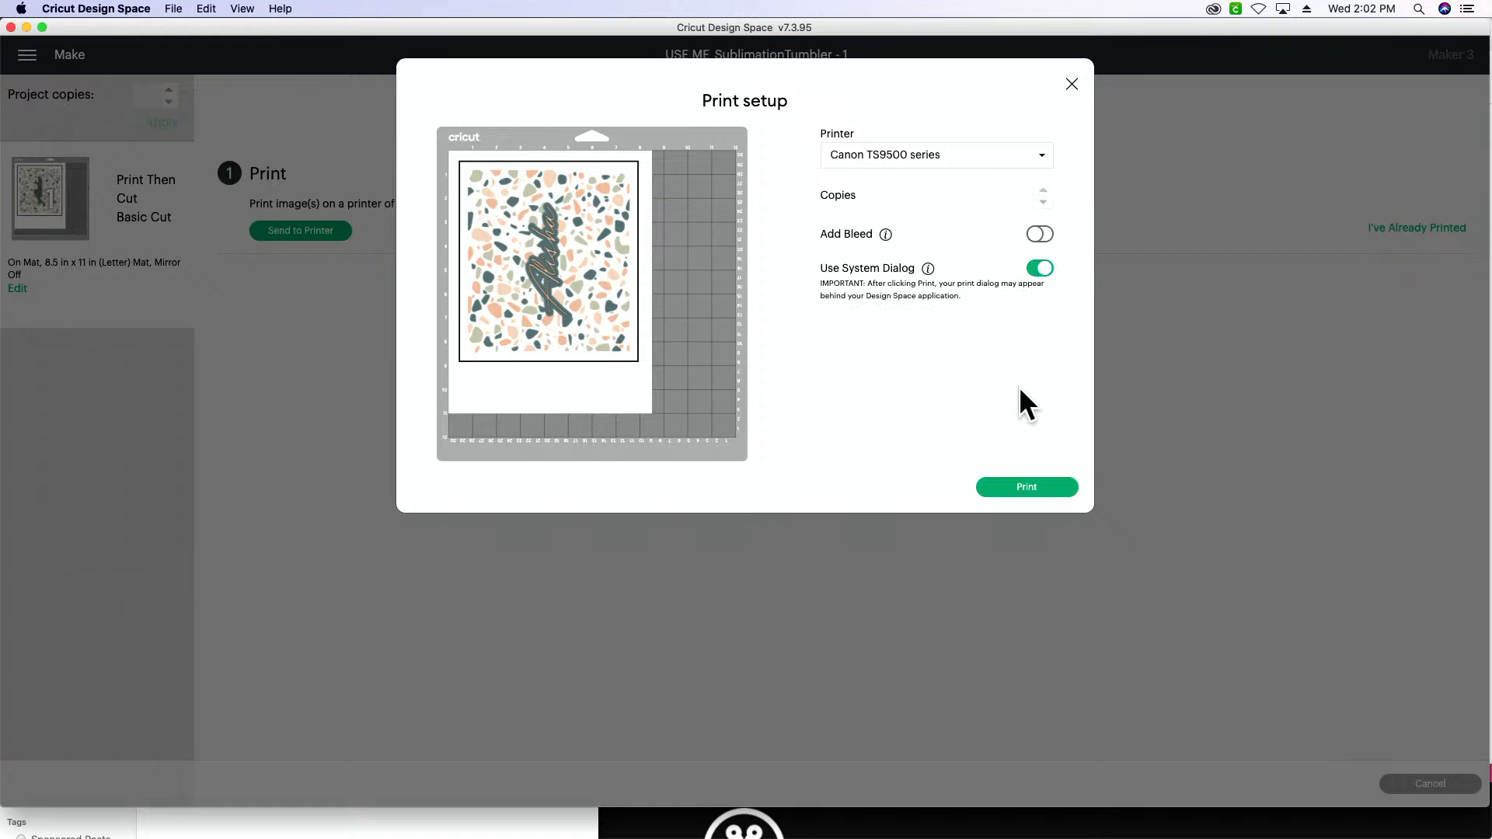
click(1043, 489)
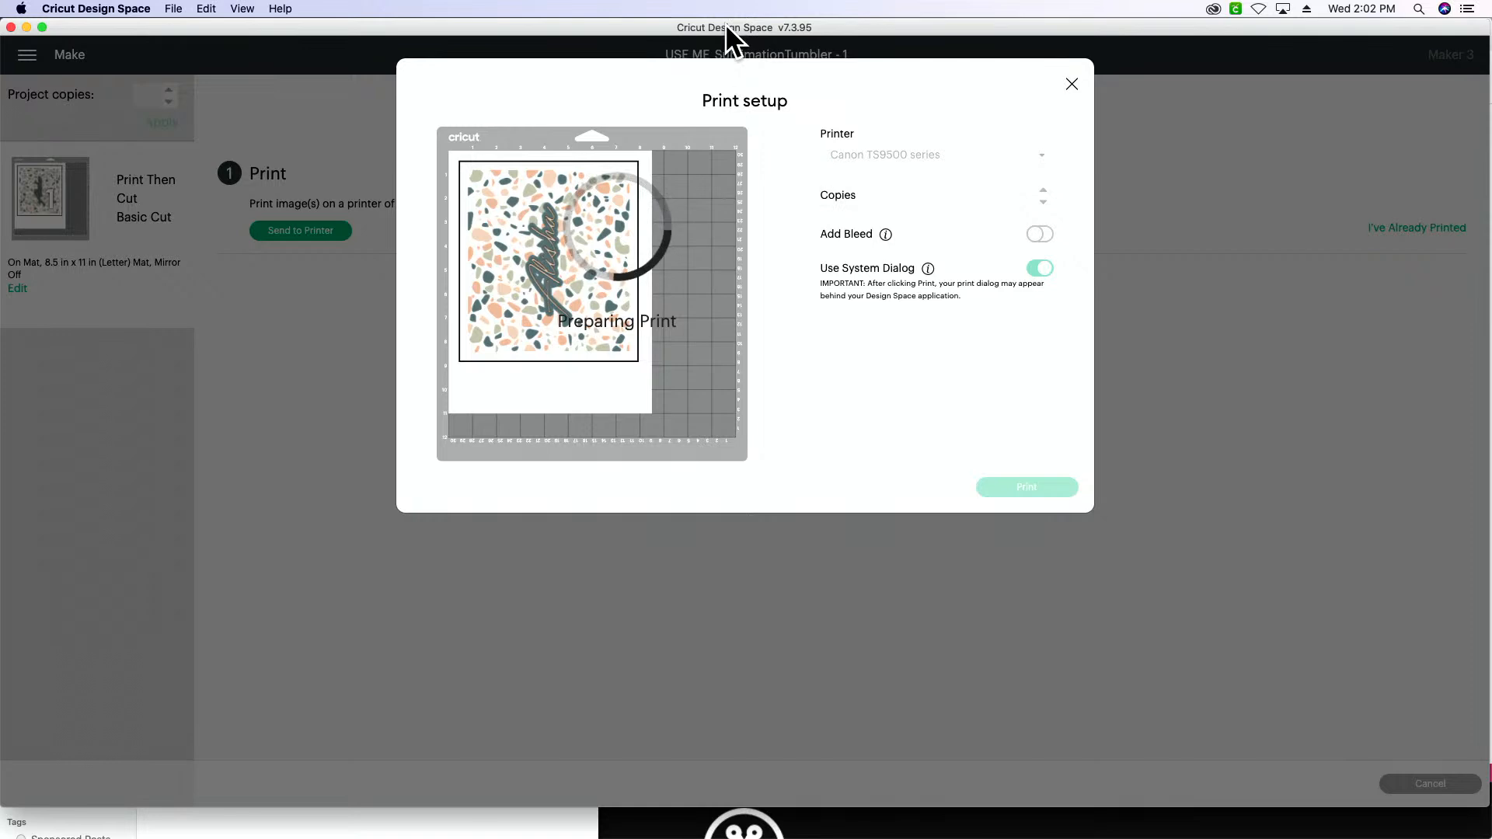
drag(725, 24, 707, 240)
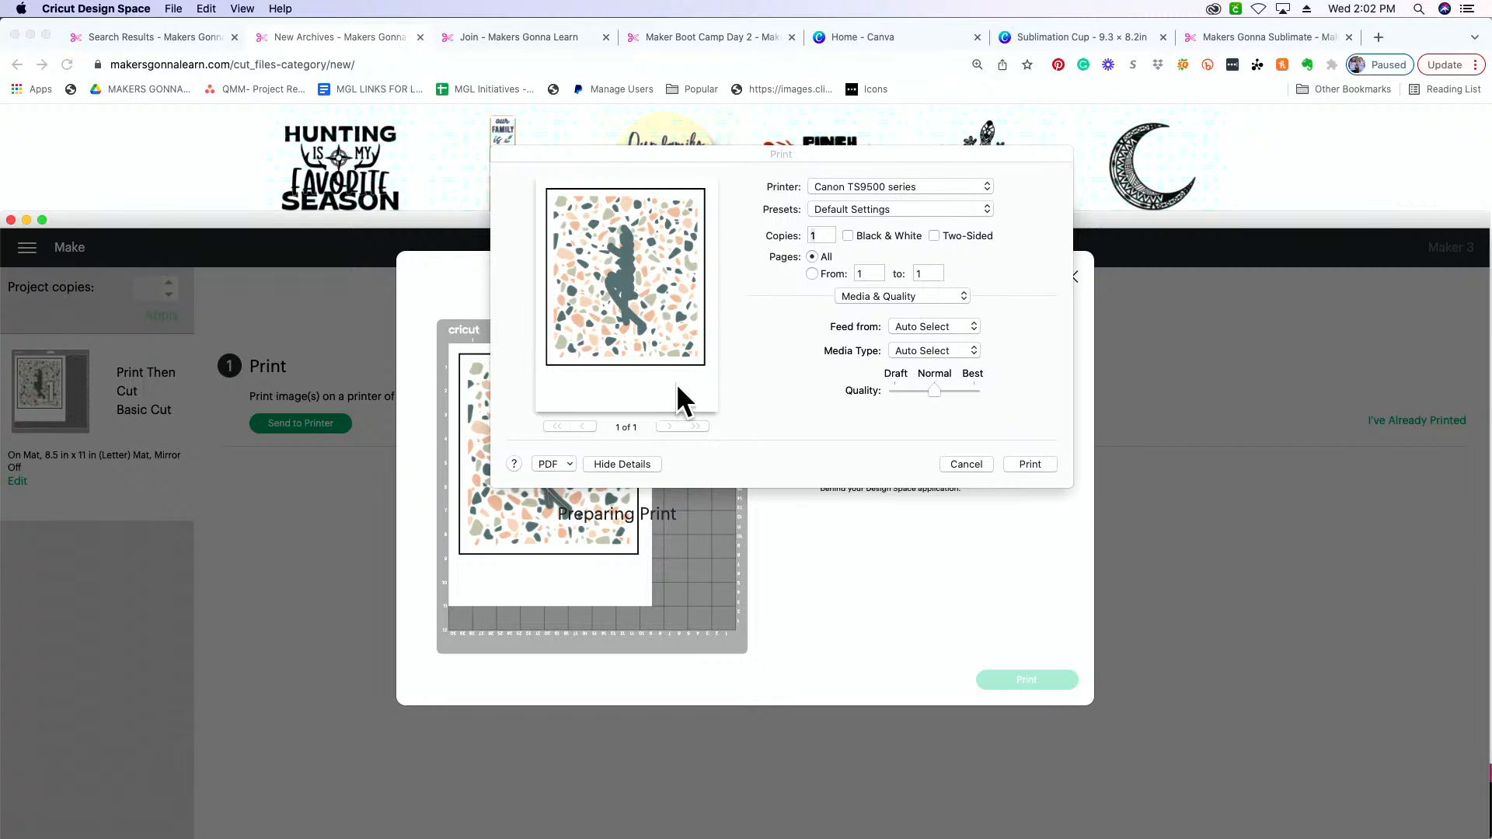
Open the print output as a PDF in Preview.
click(558, 461)
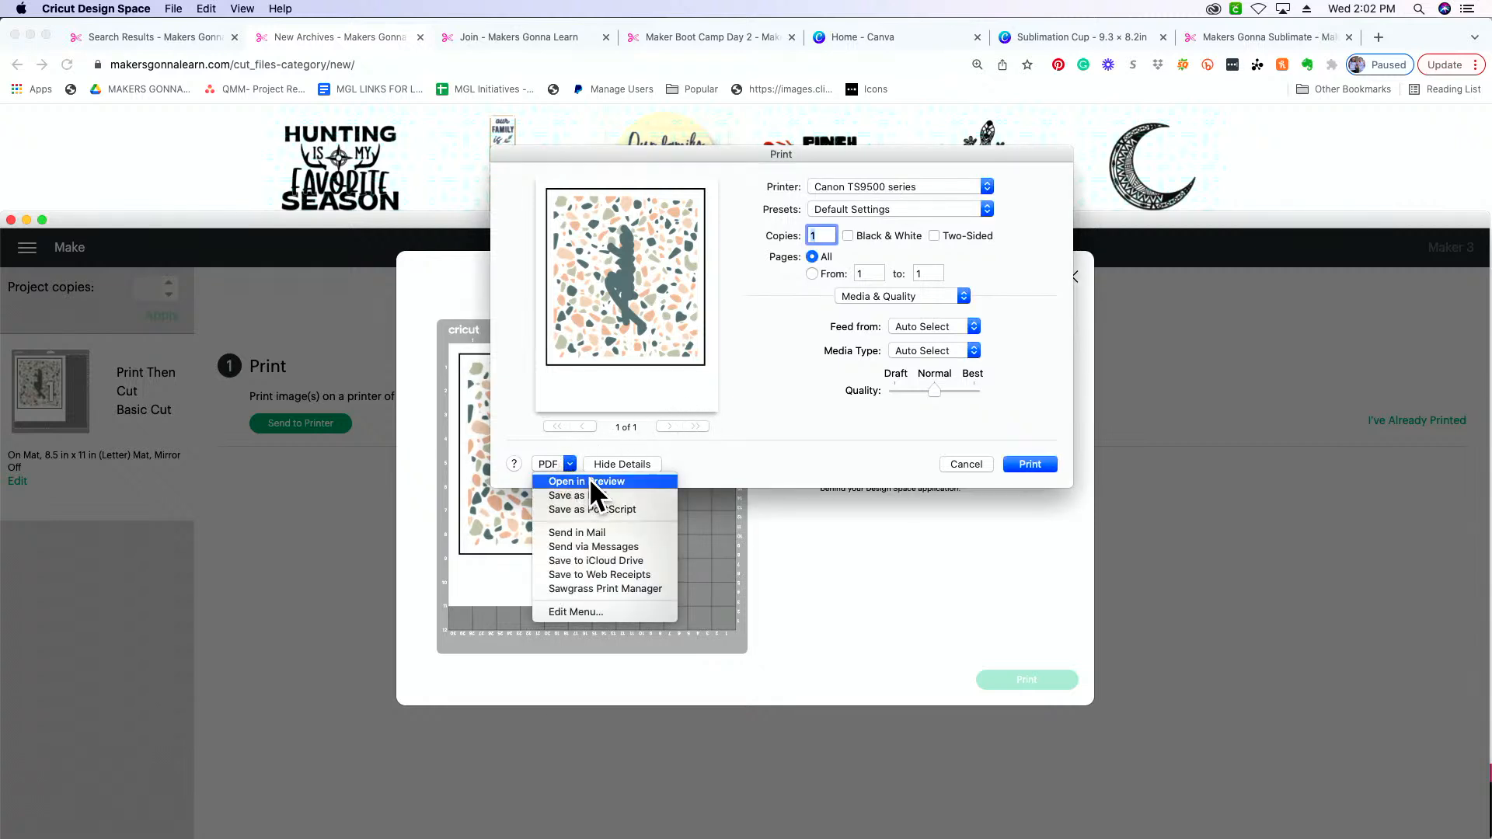
click(590, 481)
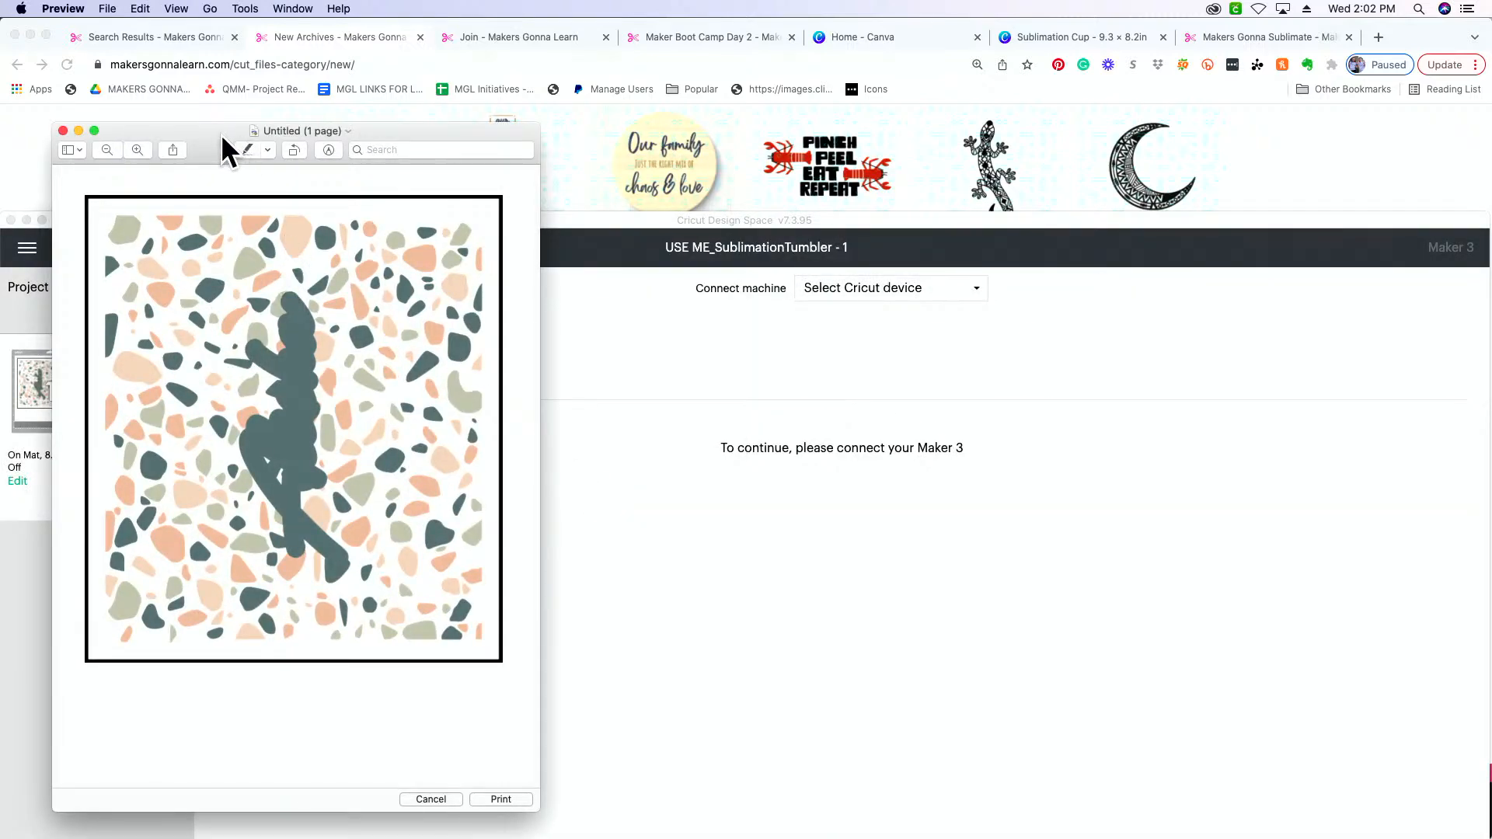
drag(223, 137, 284, 140)
Switch back to Cricut Design Space and cancel the make process to return to the canvas.
click(809, 243)
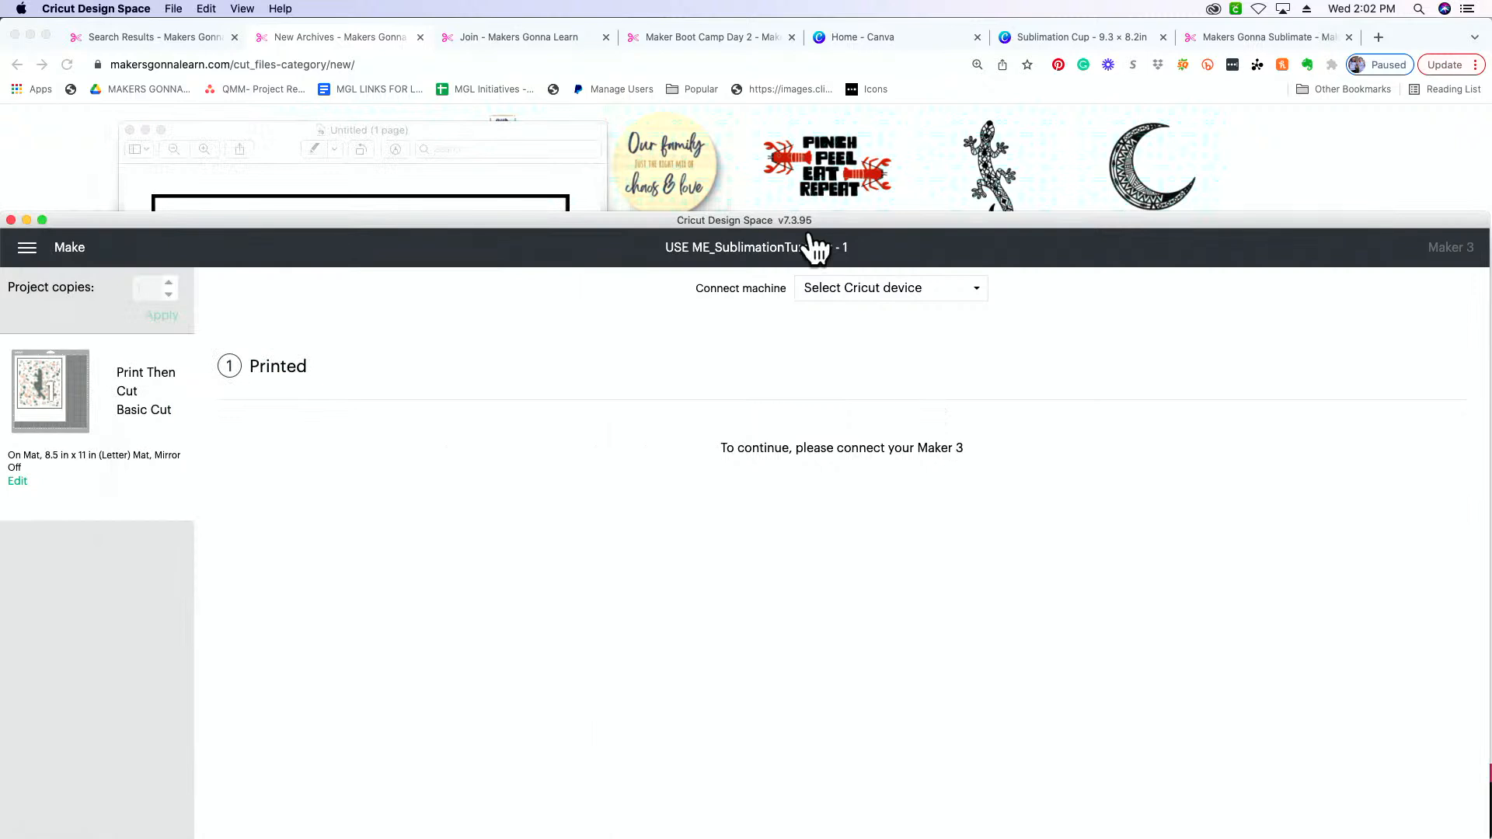
drag(773, 222, 780, 11)
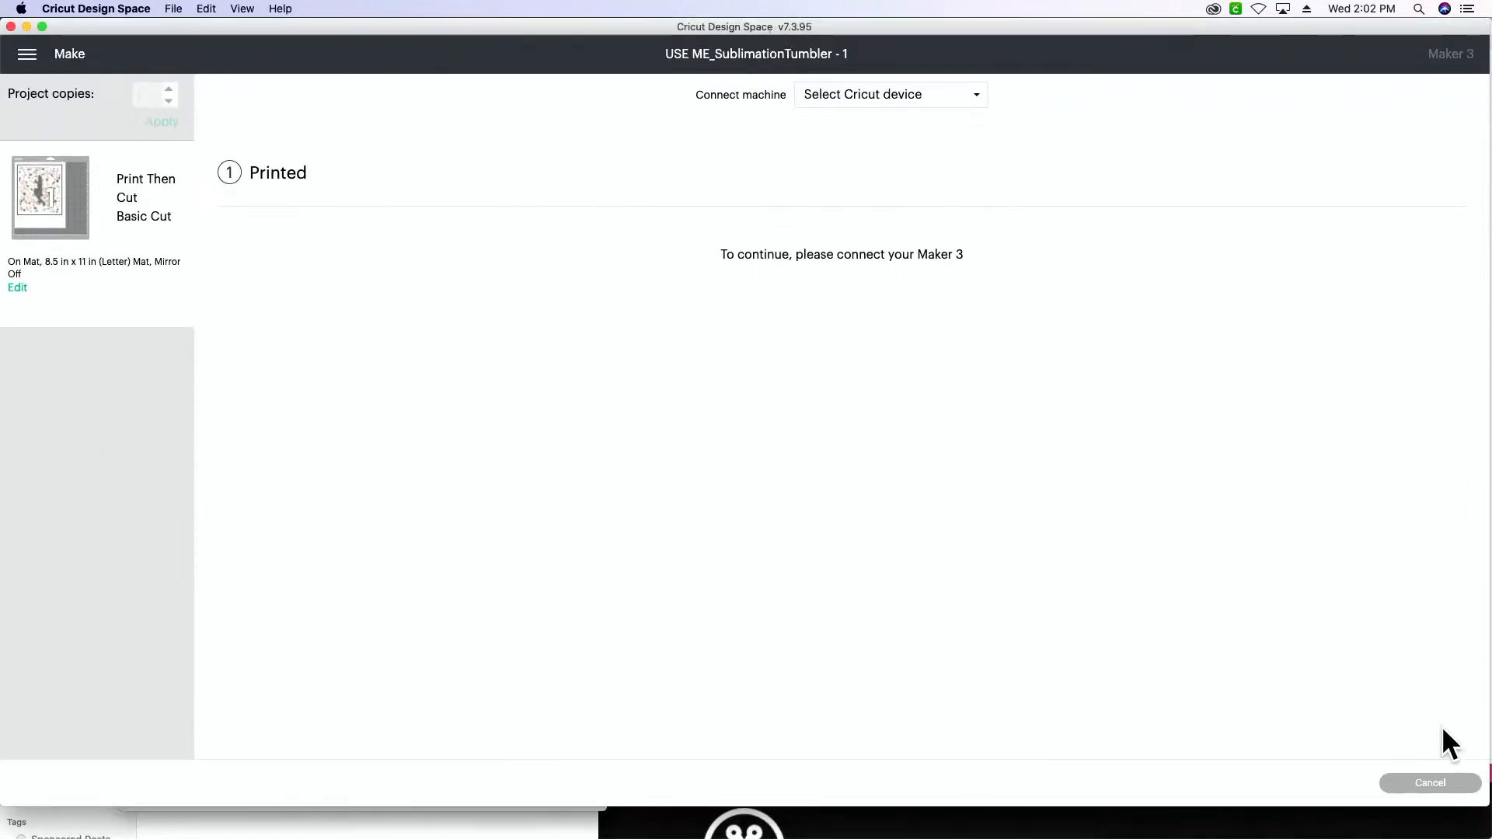
click(1430, 783)
click(823, 84)
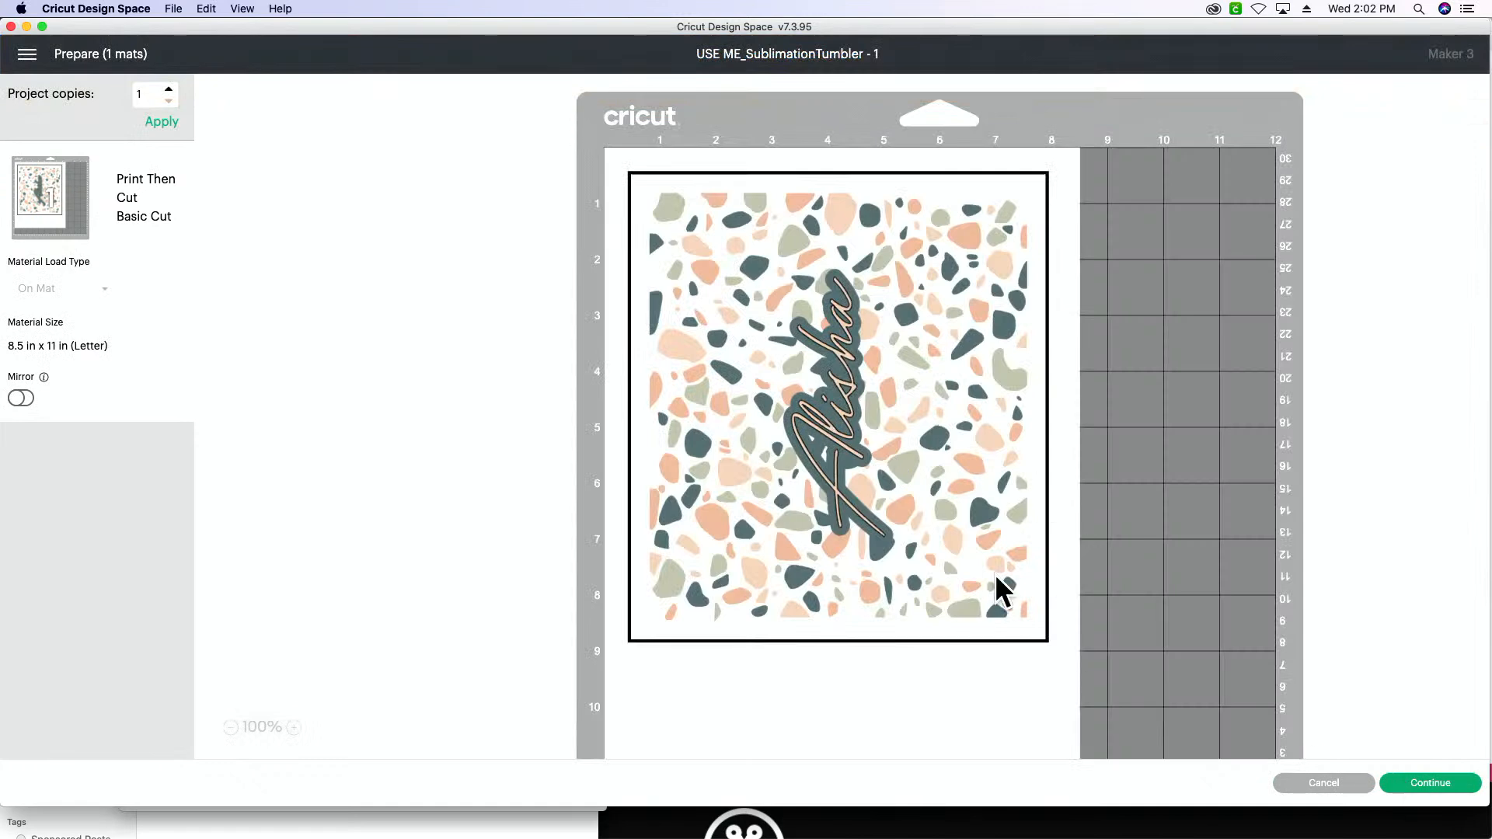
click(1340, 785)
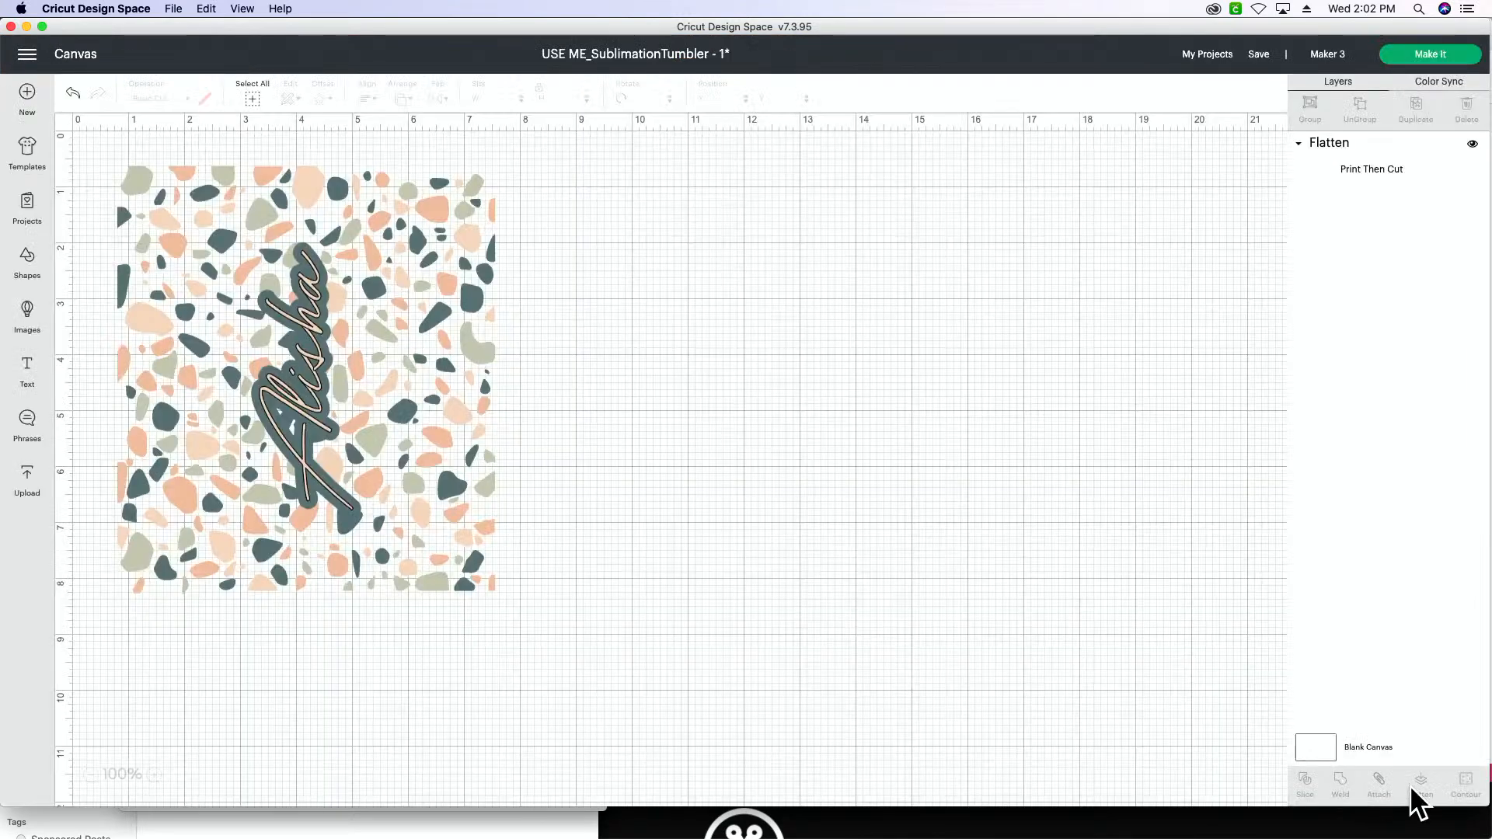
Undo the deletion of the newly flattened design and delete the older flattened design instead.
click(73, 94)
click(321, 381)
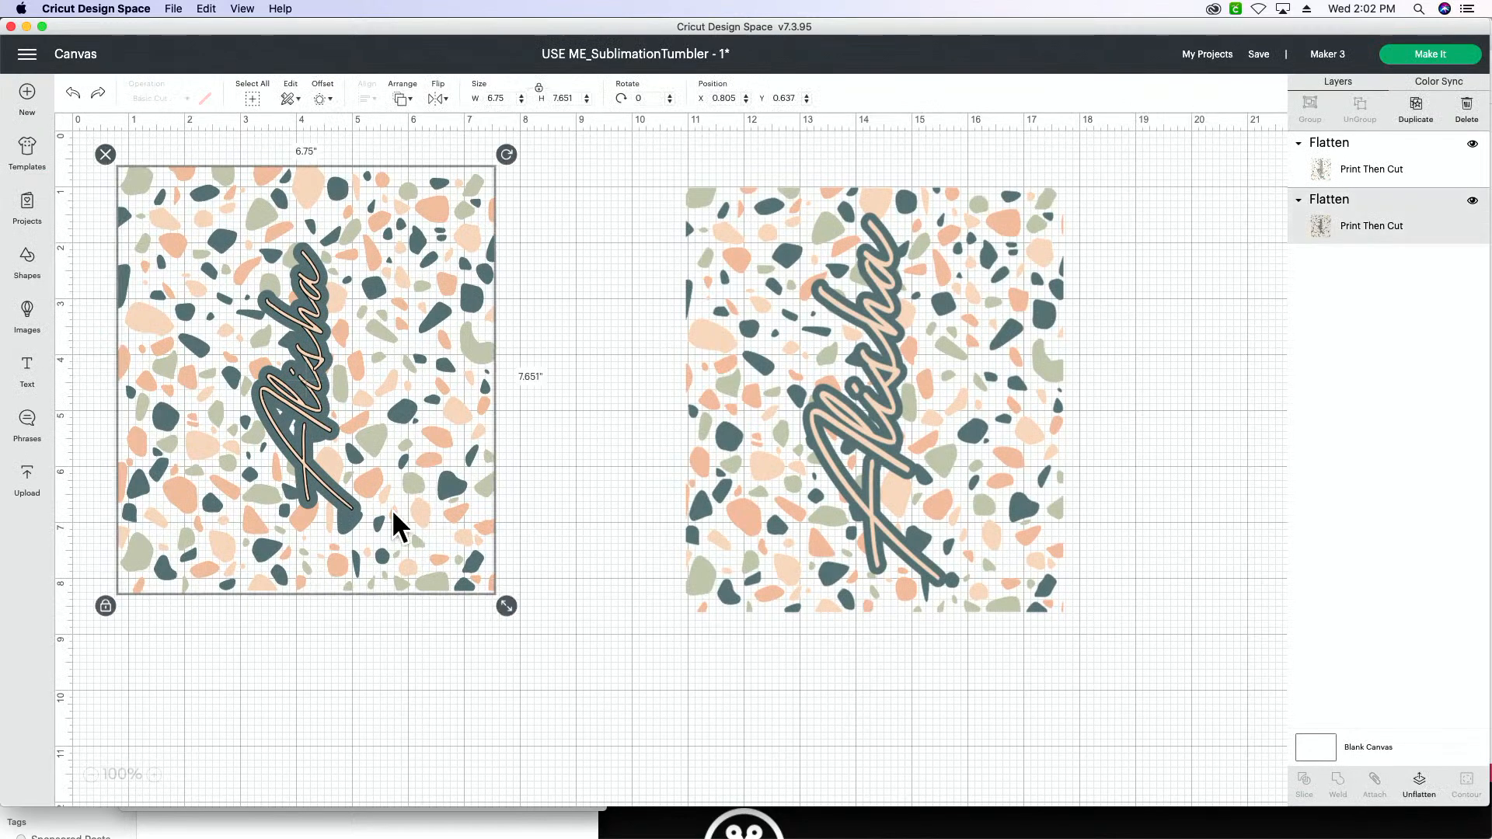
key(Delete)
Take the remaining flattened design through mat preparation and open its print setup.
click(1428, 54)
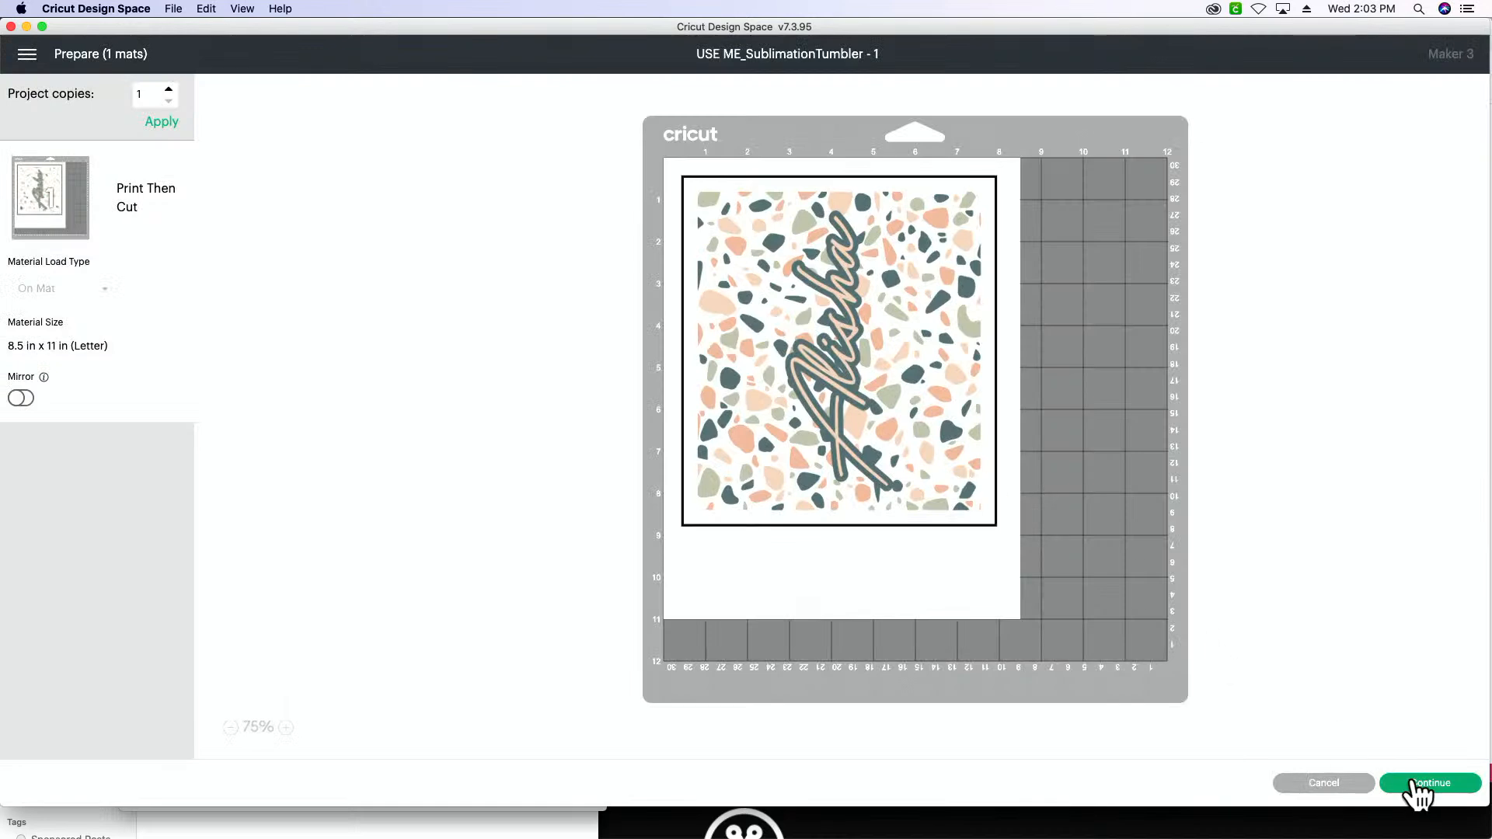
click(1416, 784)
click(333, 228)
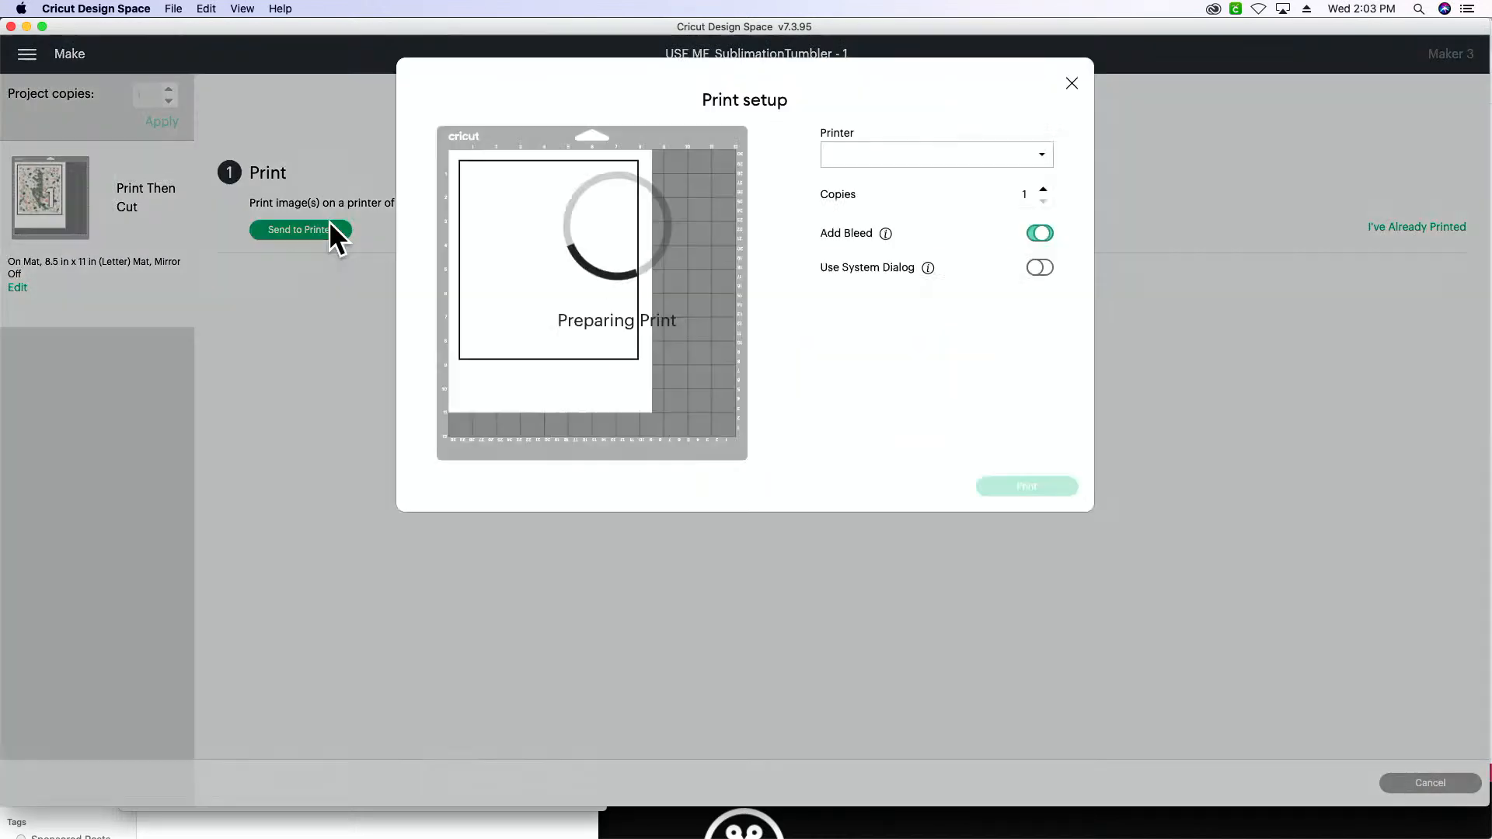
click(972, 156)
click(976, 156)
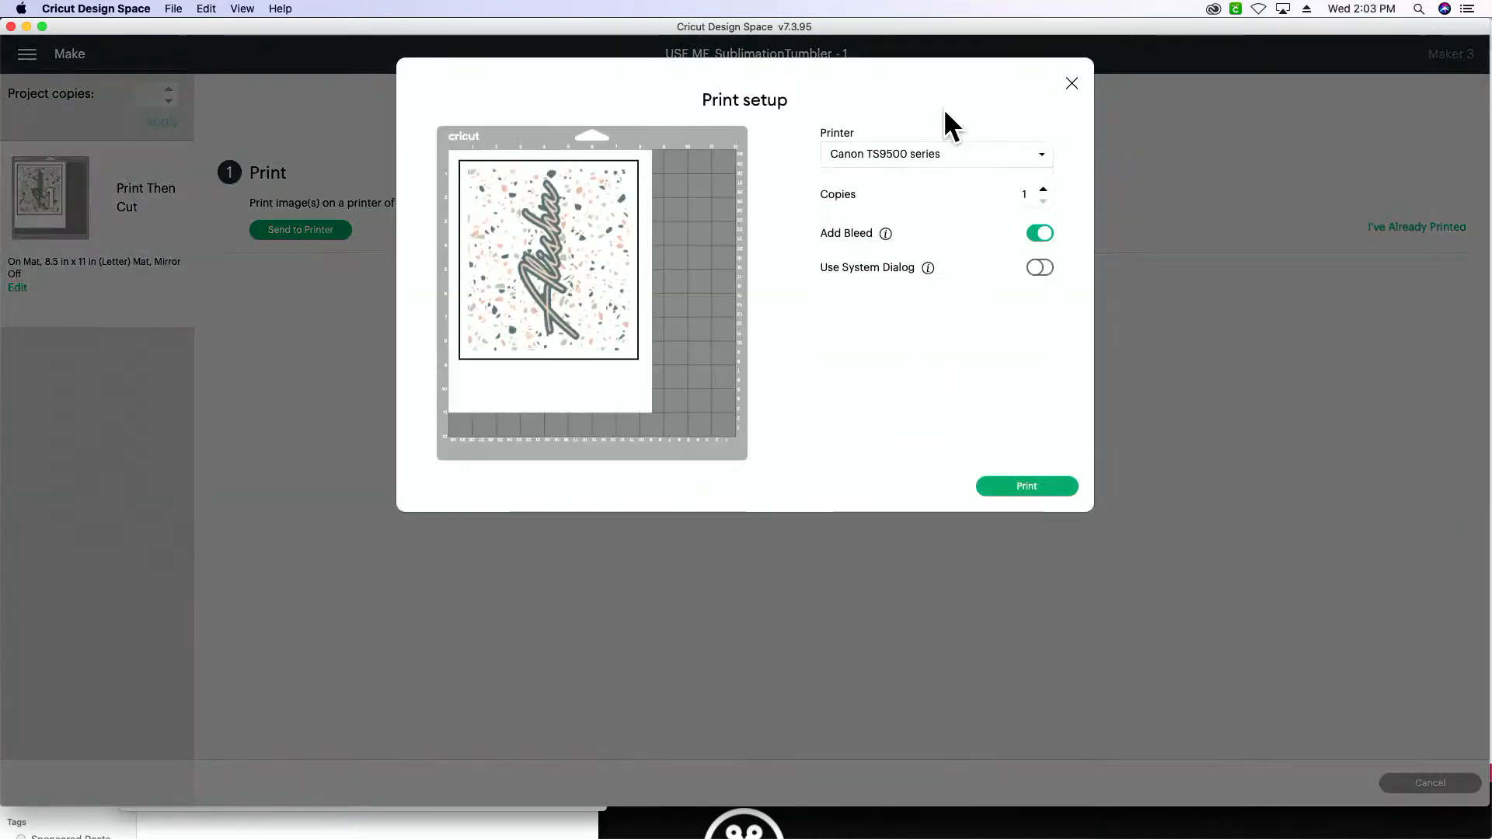
click(1041, 233)
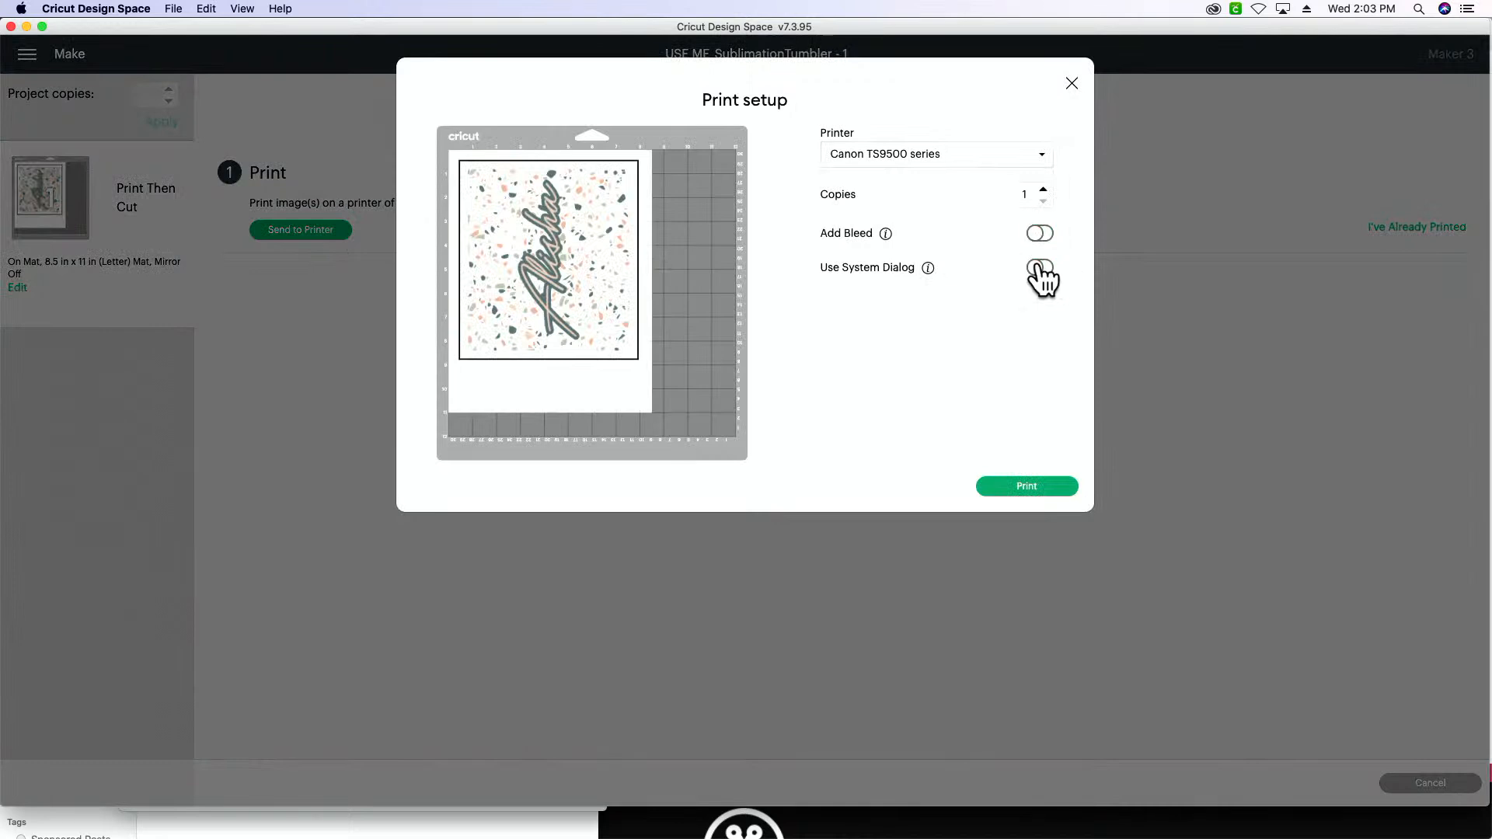
click(1040, 268)
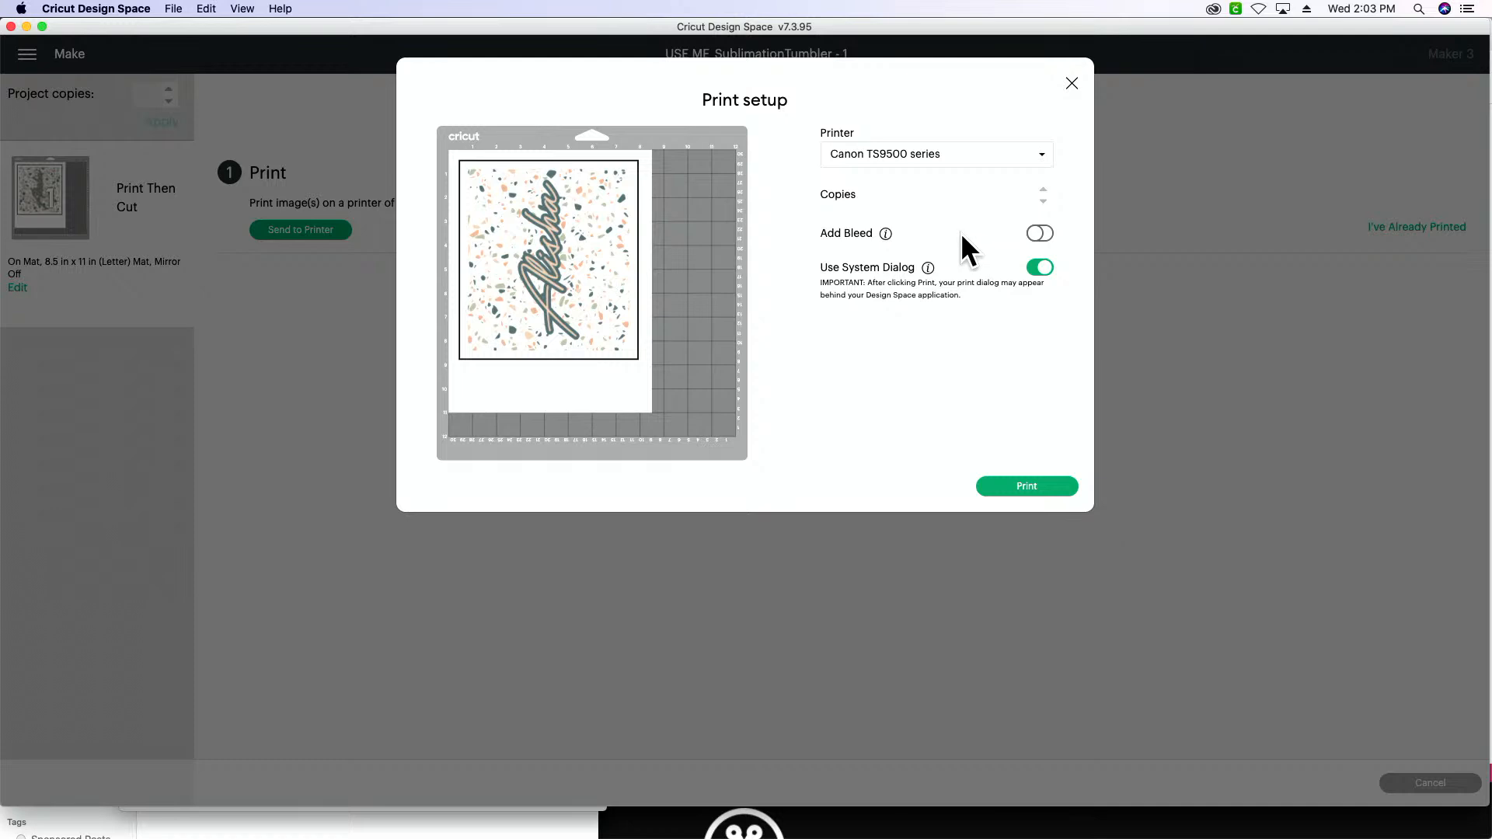
click(1071, 84)
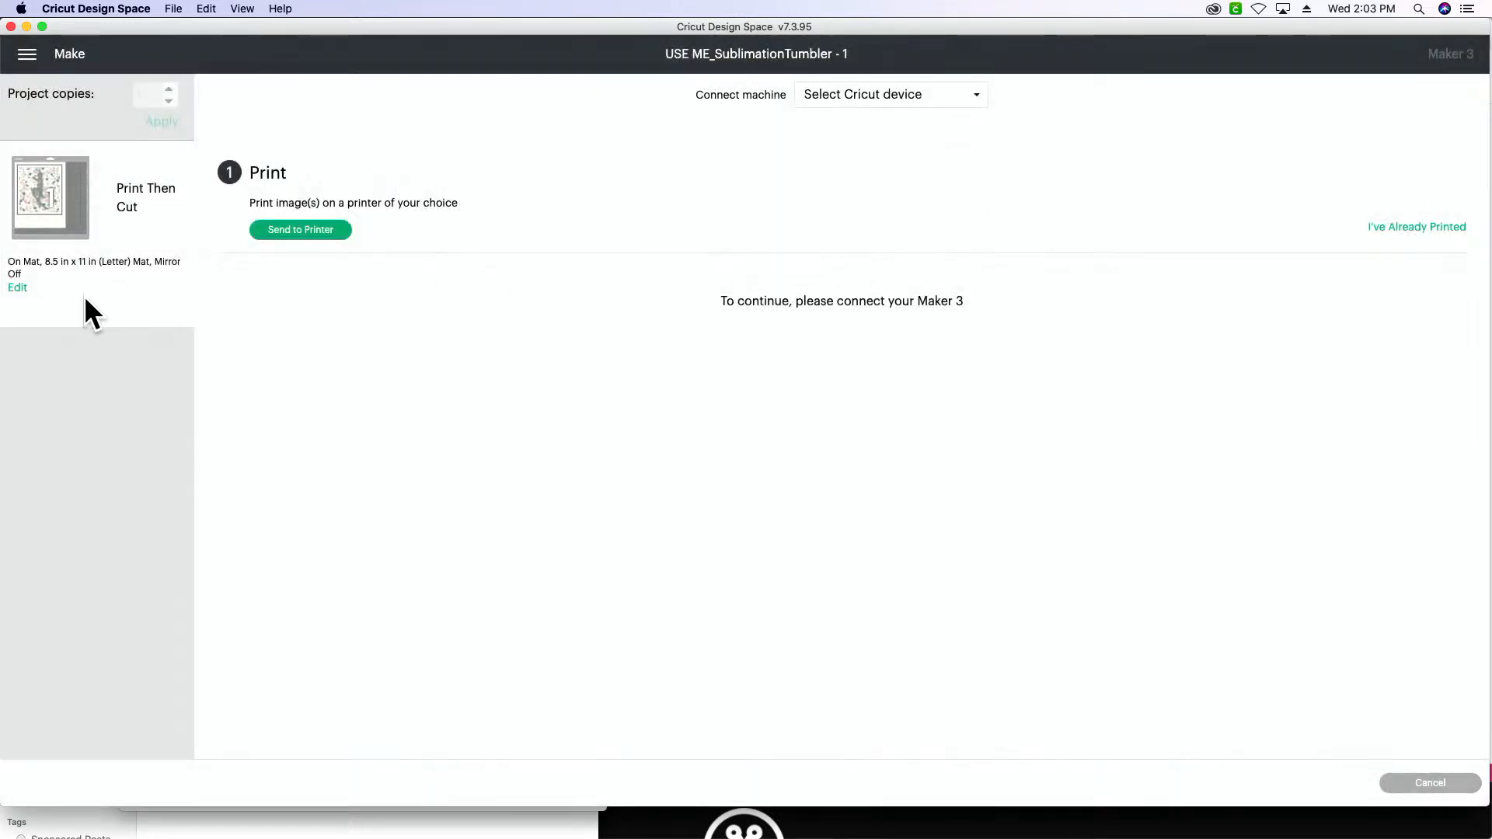
Turn on mirroring for the Print Then Cut mat and apply the mat edit.
click(22, 286)
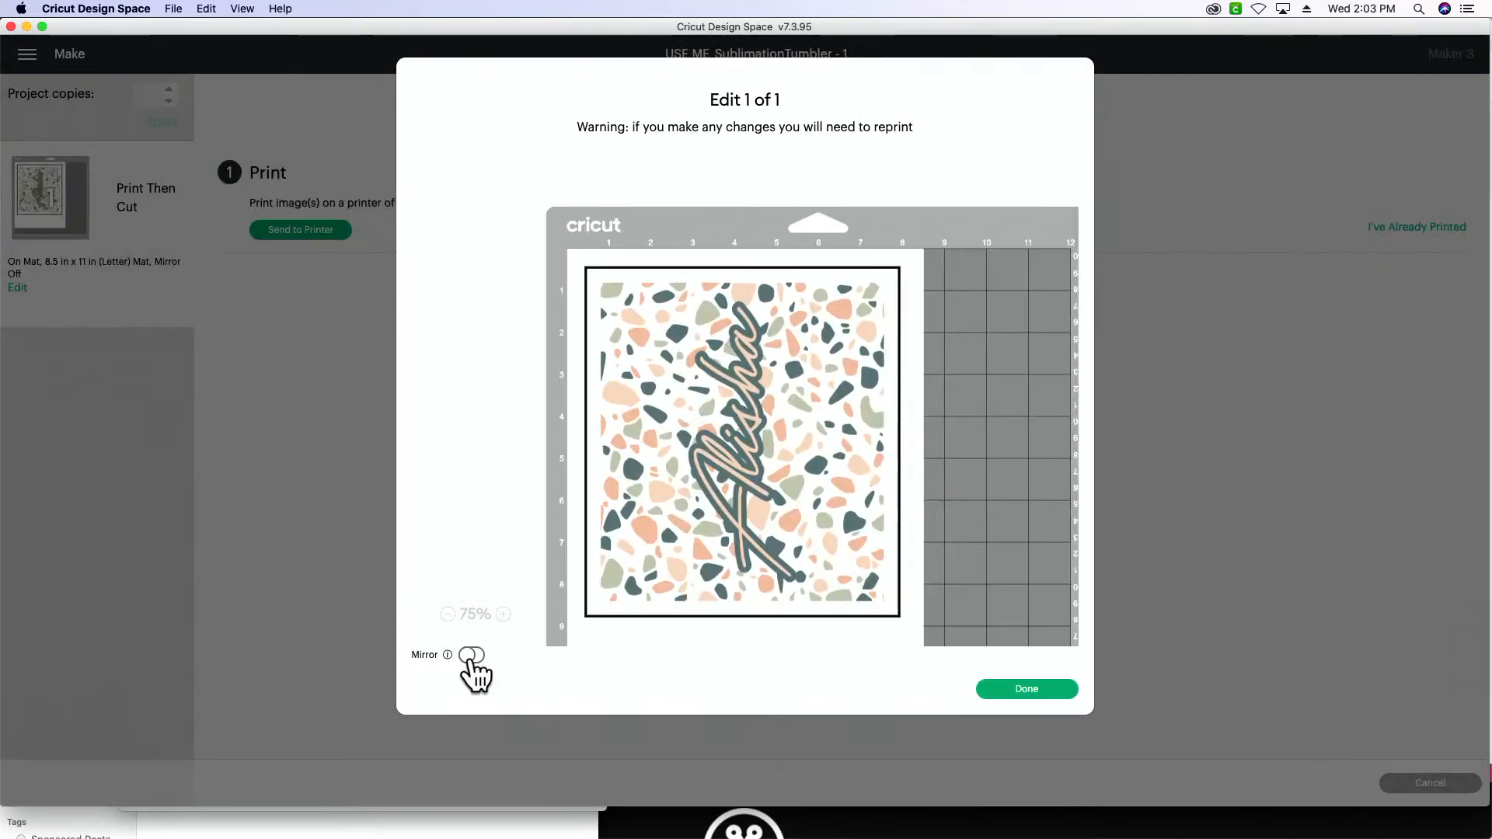
click(472, 655)
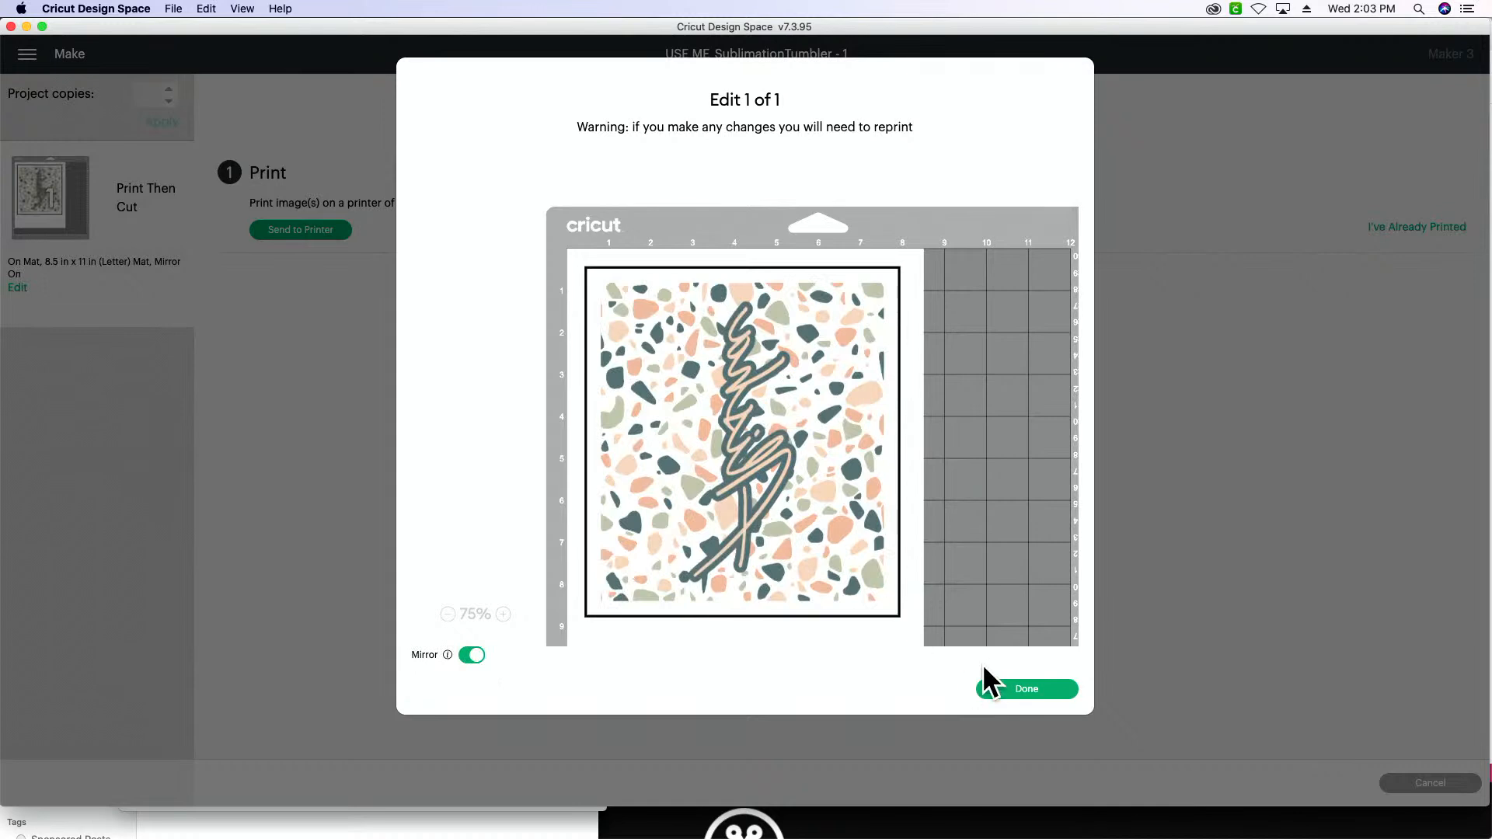
click(1024, 693)
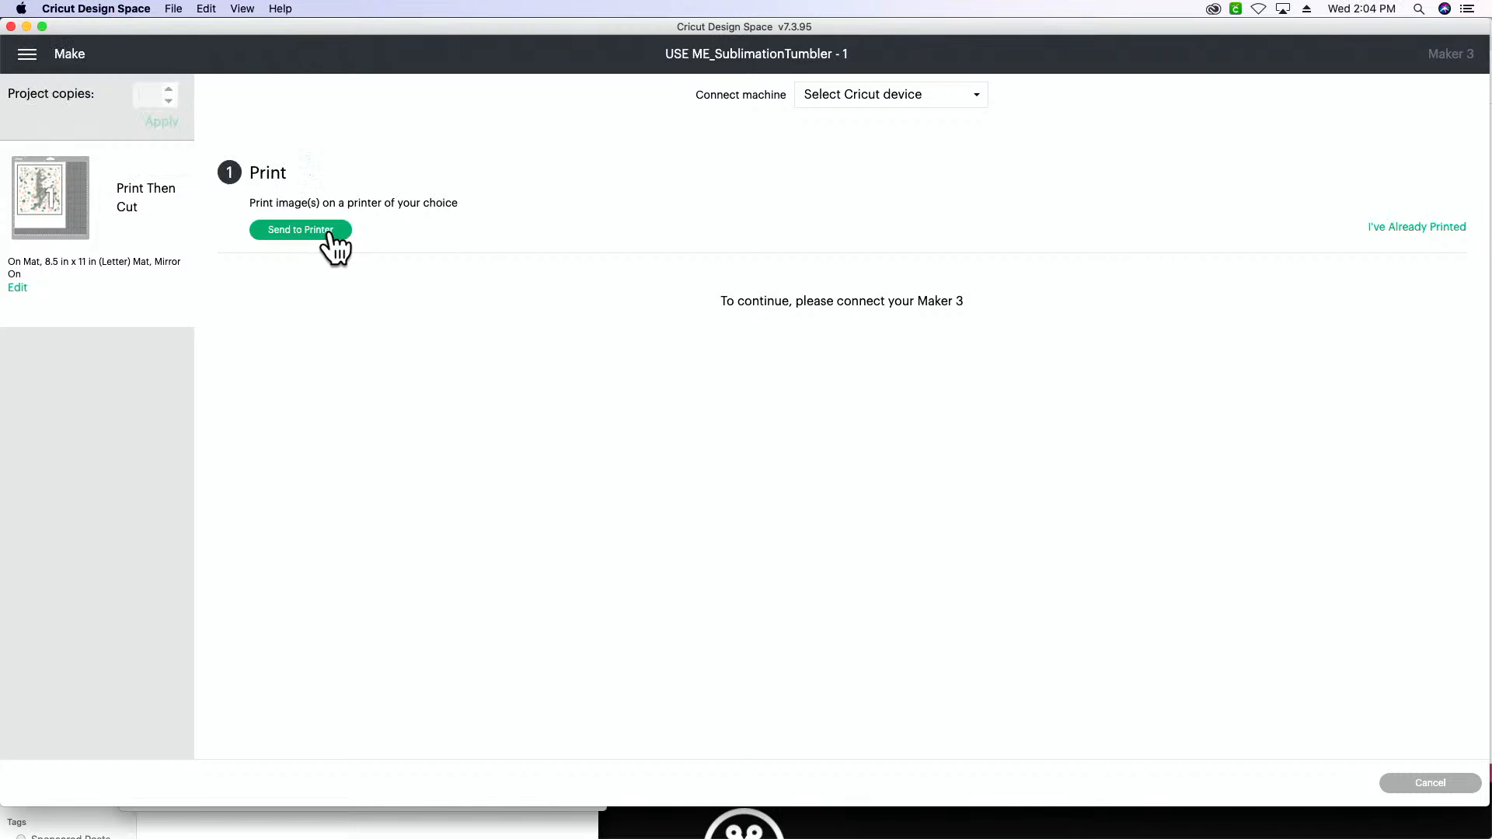
Print the mirrored mat to the Canon TS9500 series with bleed off and the system dialog enabled, bringing the print dialog into view.
click(331, 232)
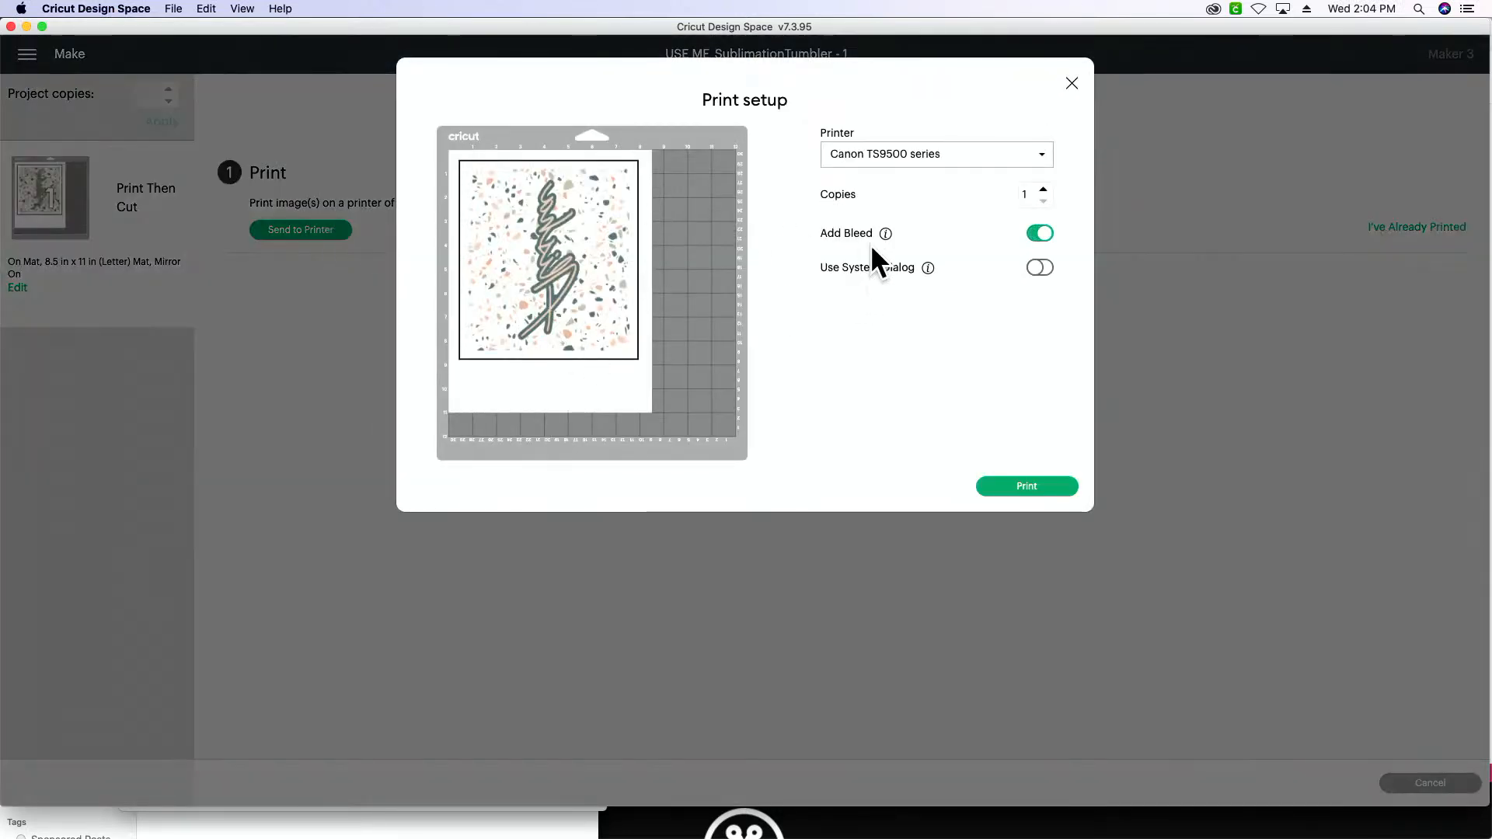
click(1039, 268)
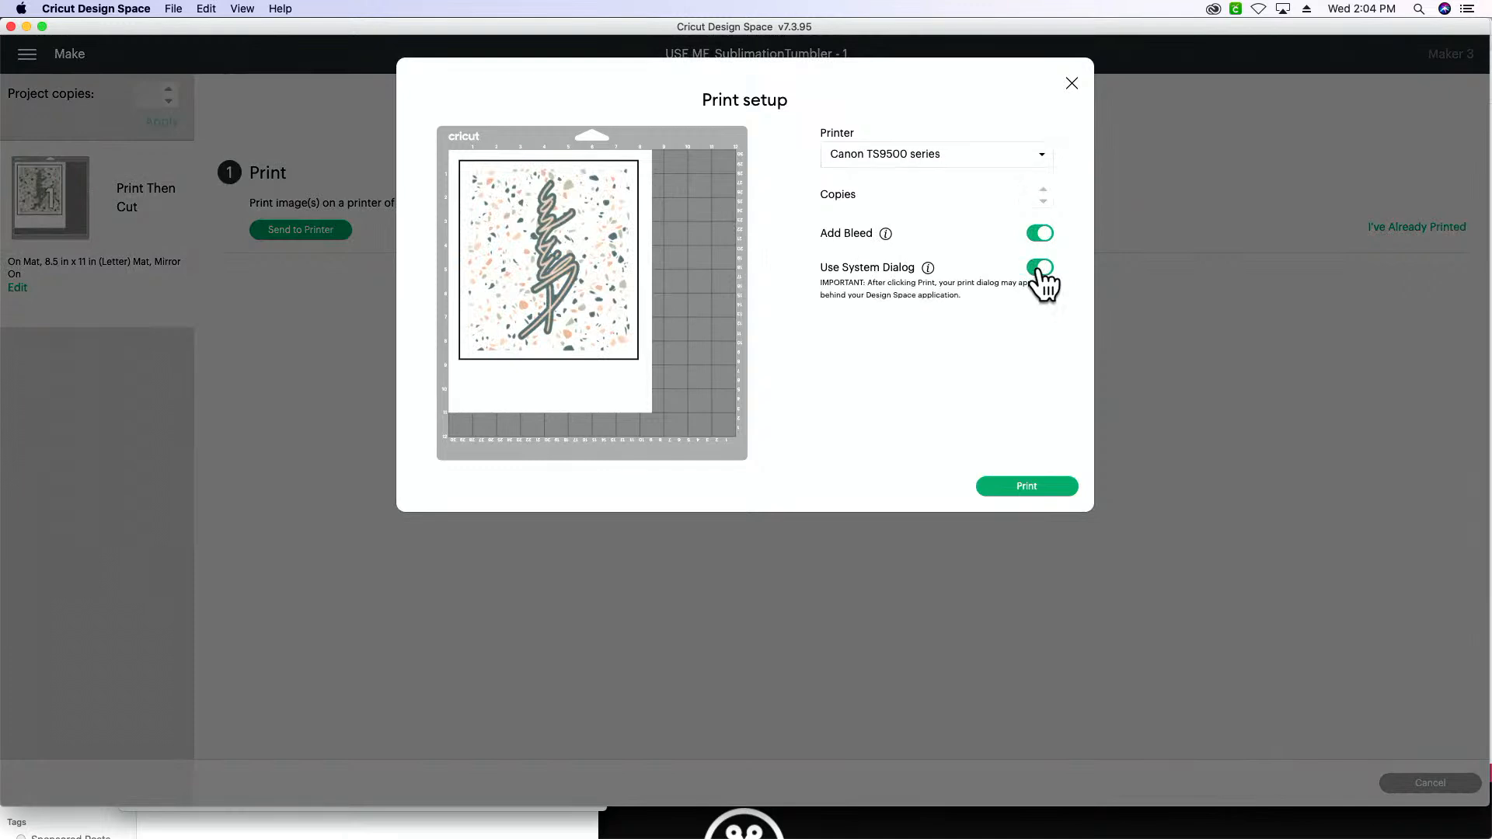
click(1040, 233)
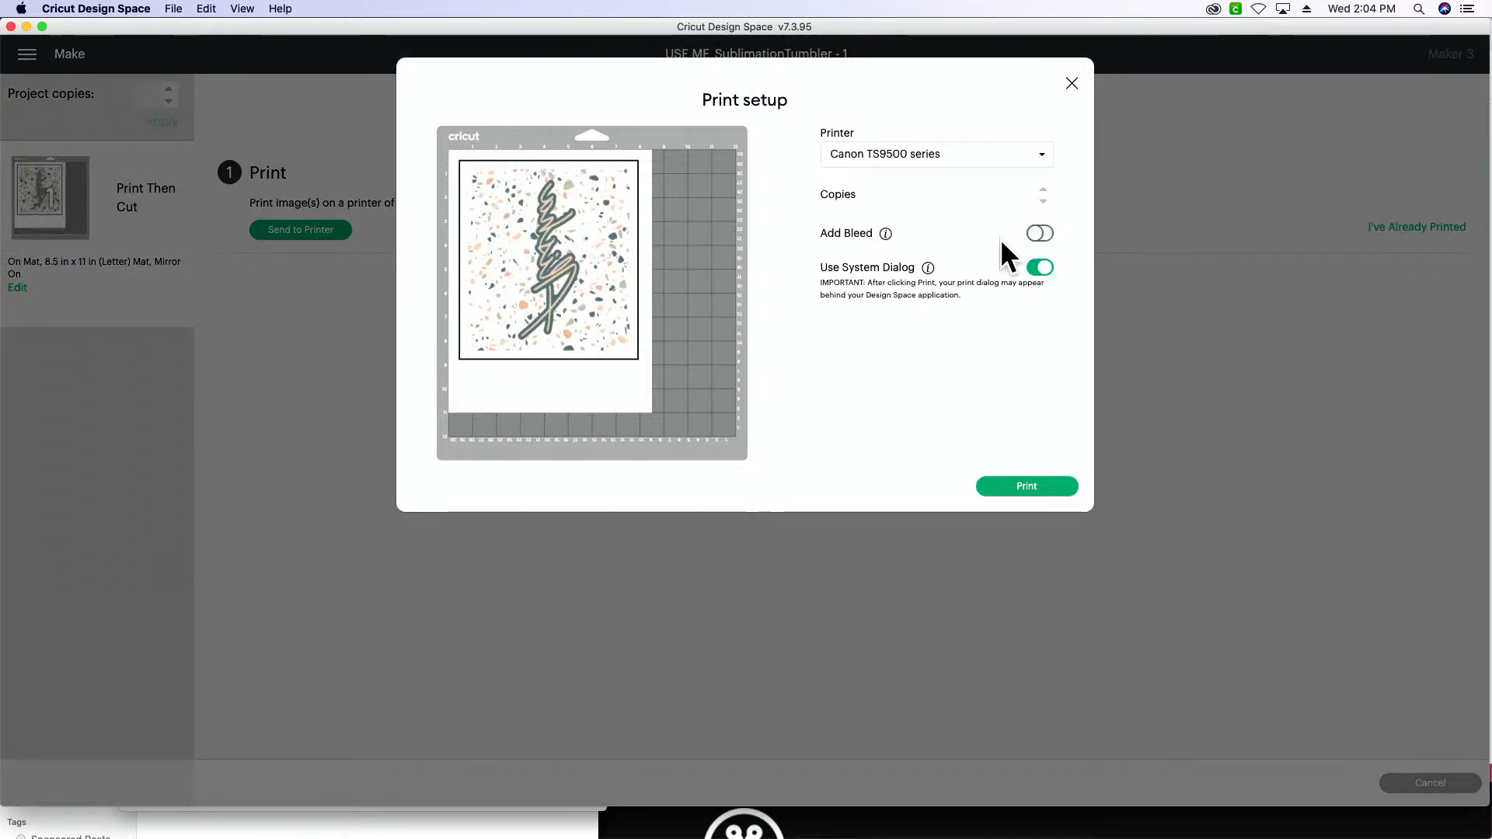
click(1025, 485)
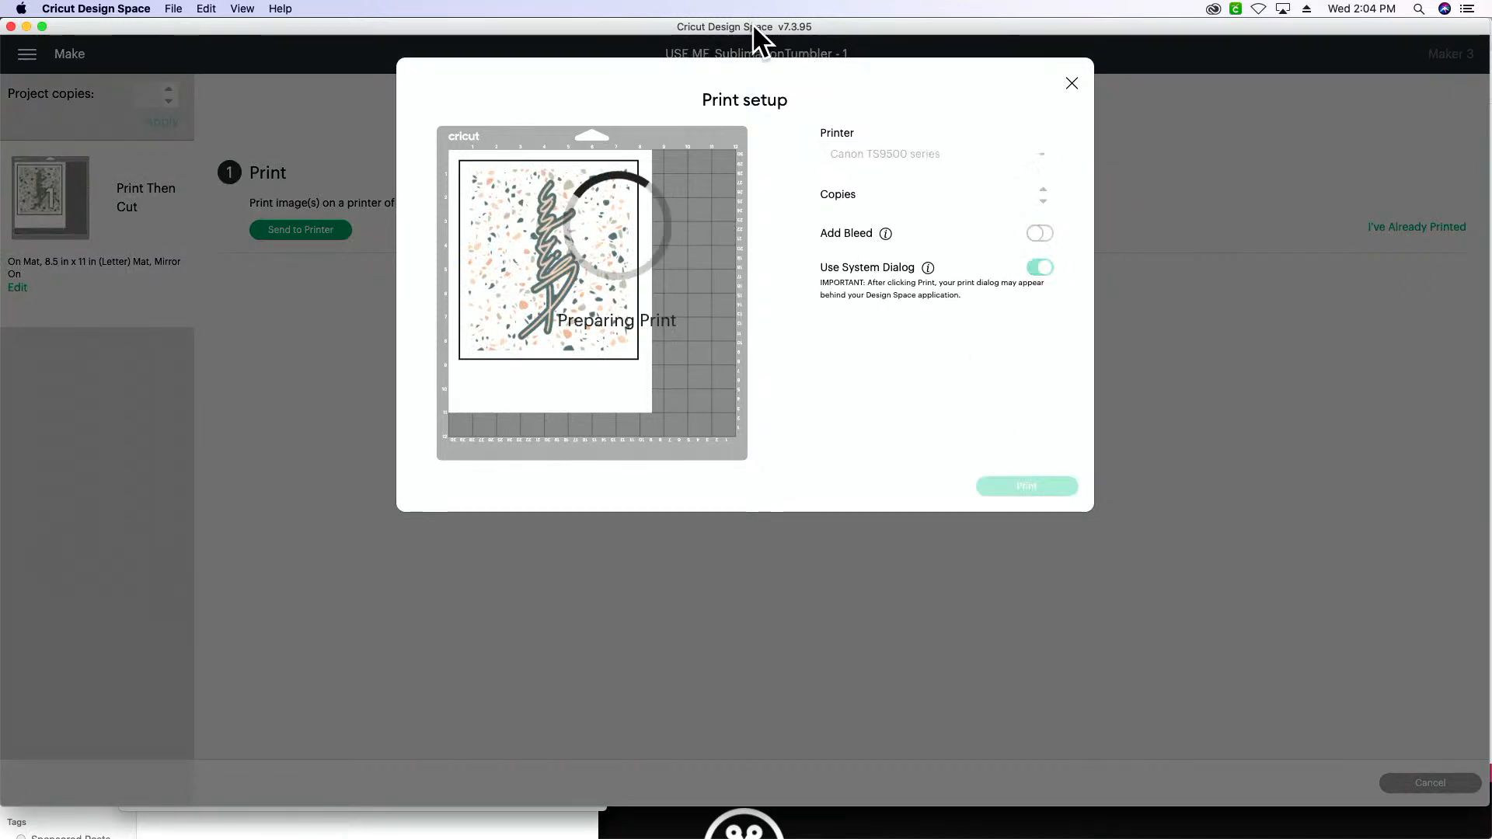
drag(752, 25, 757, 205)
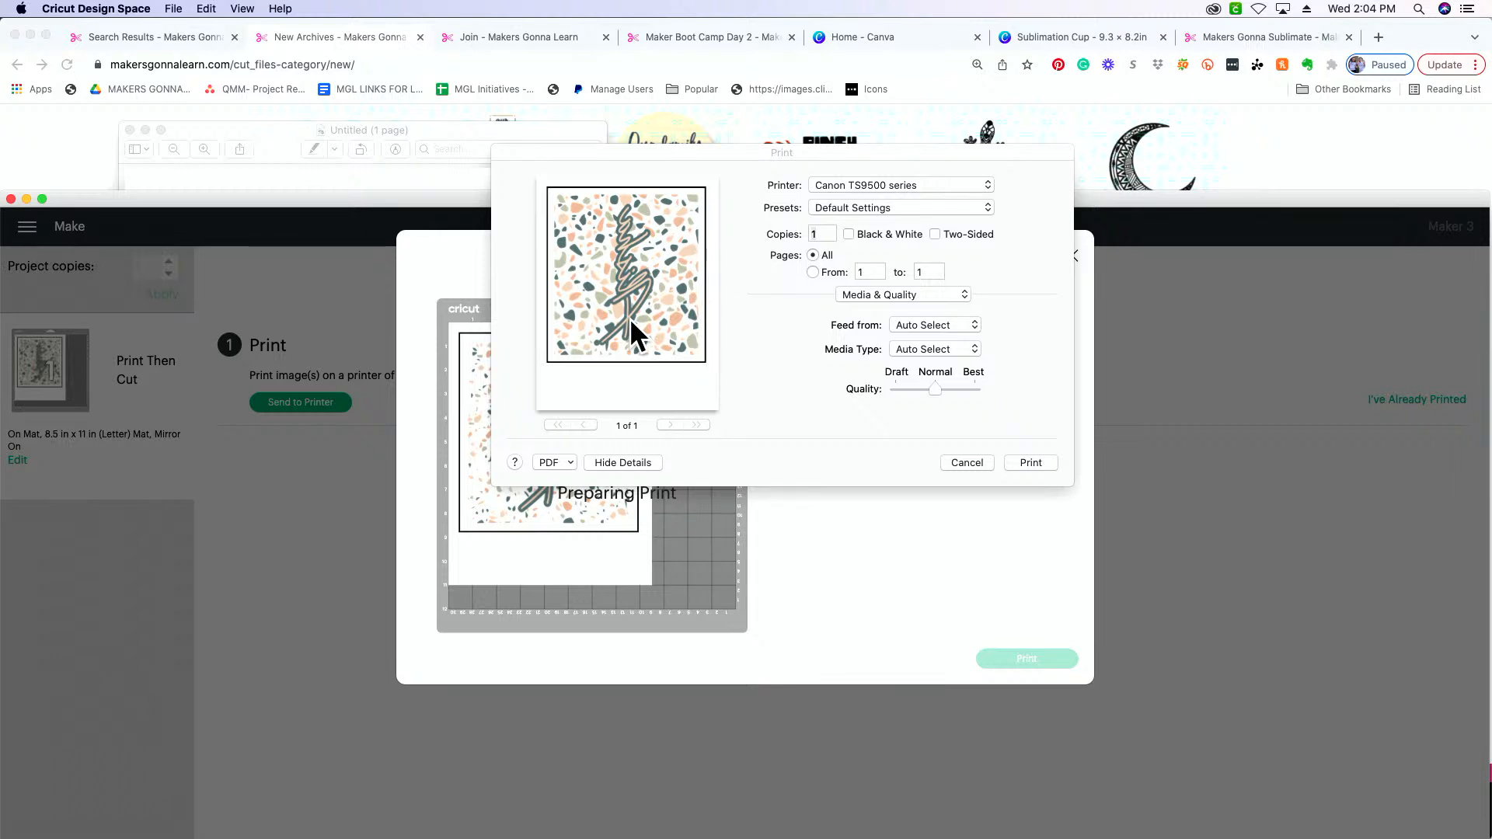
Open the mirrored print output as a PDF in Preview and enlarge its window to inspect the design.
click(572, 462)
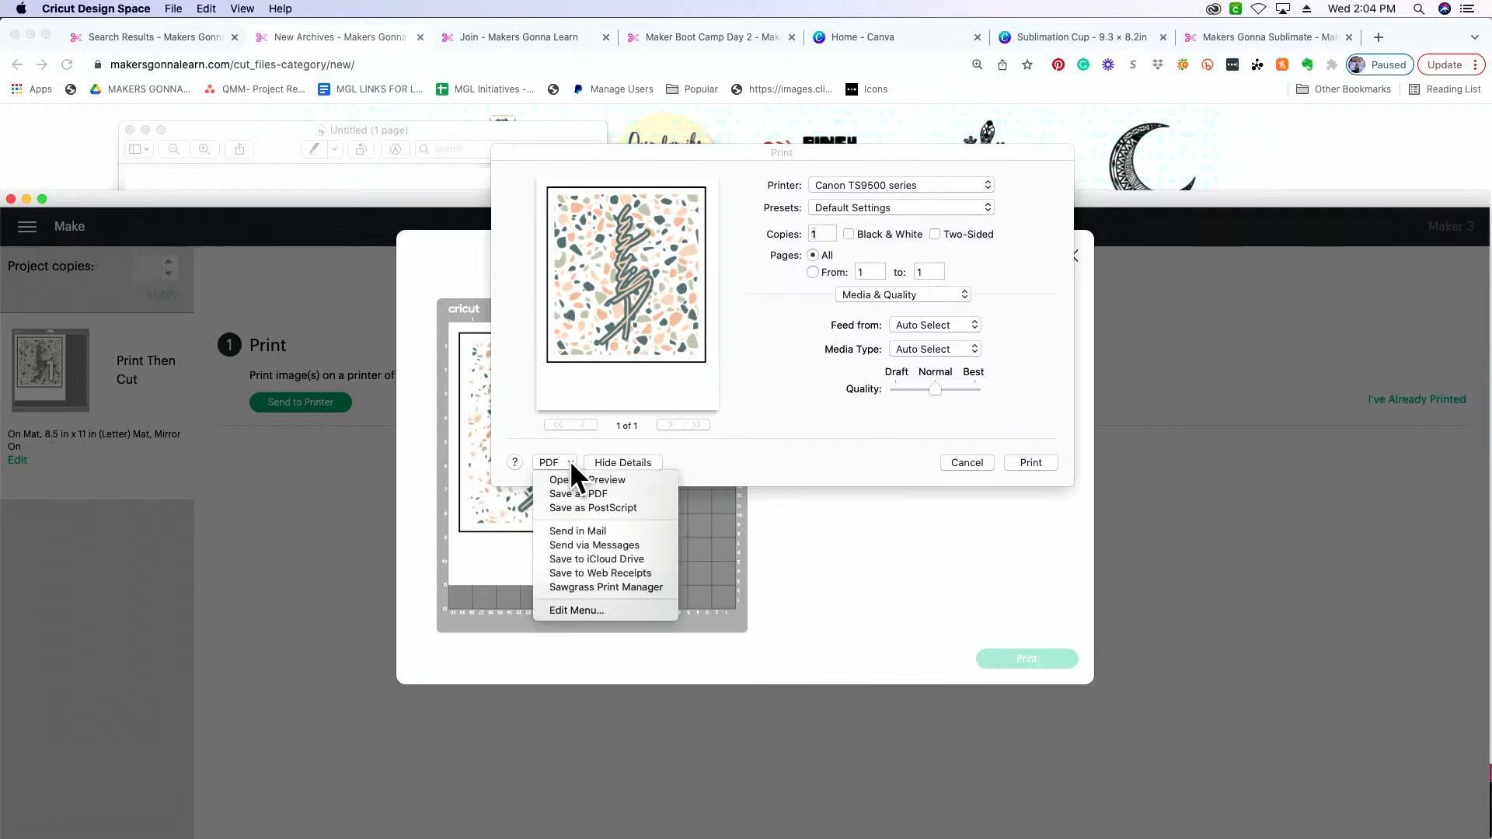
click(643, 482)
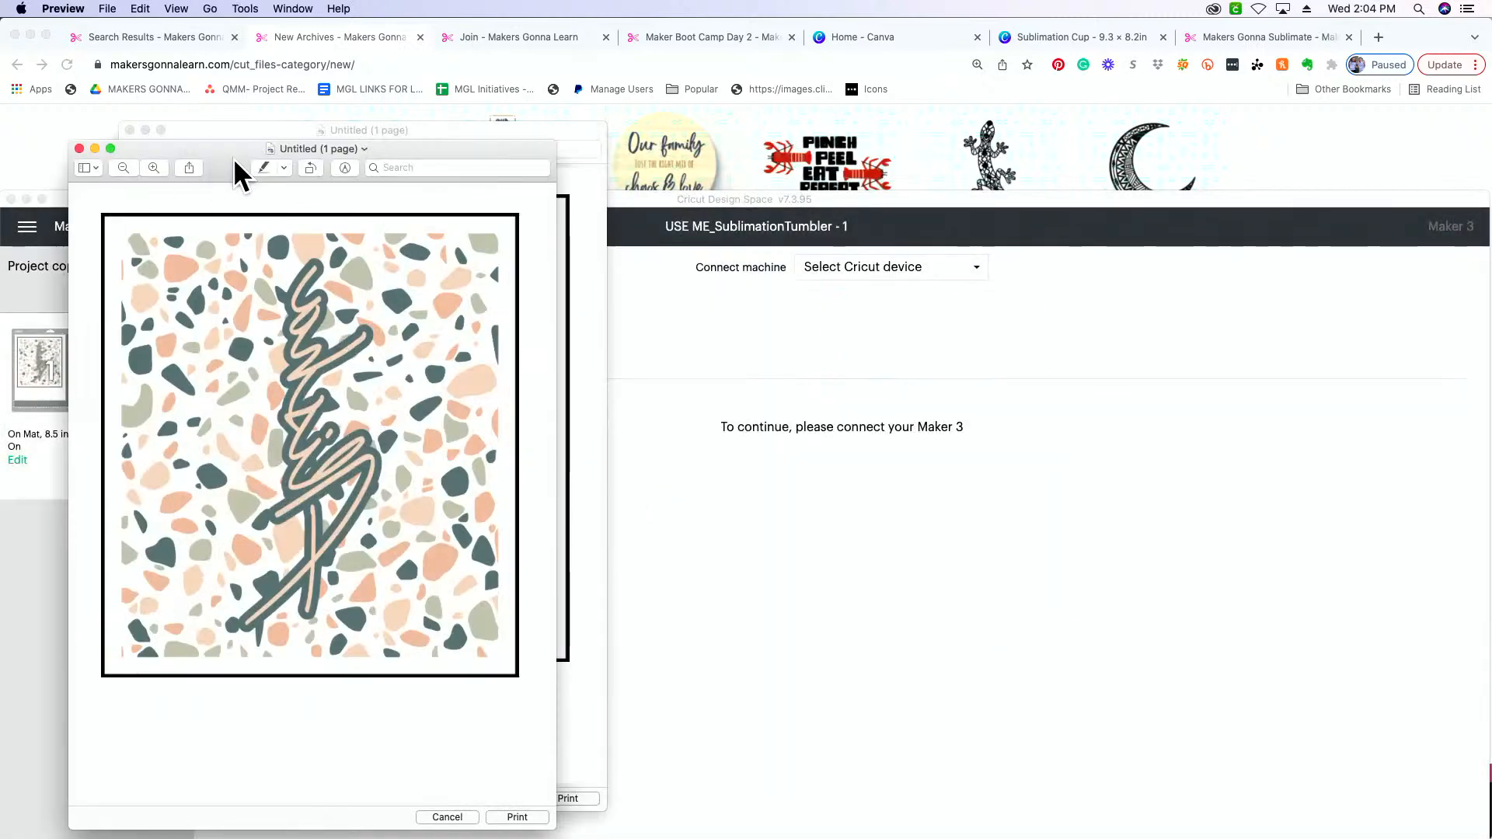
drag(233, 157, 200, 35)
drag(519, 703, 863, 836)
scroll(603, 533, up, 5)
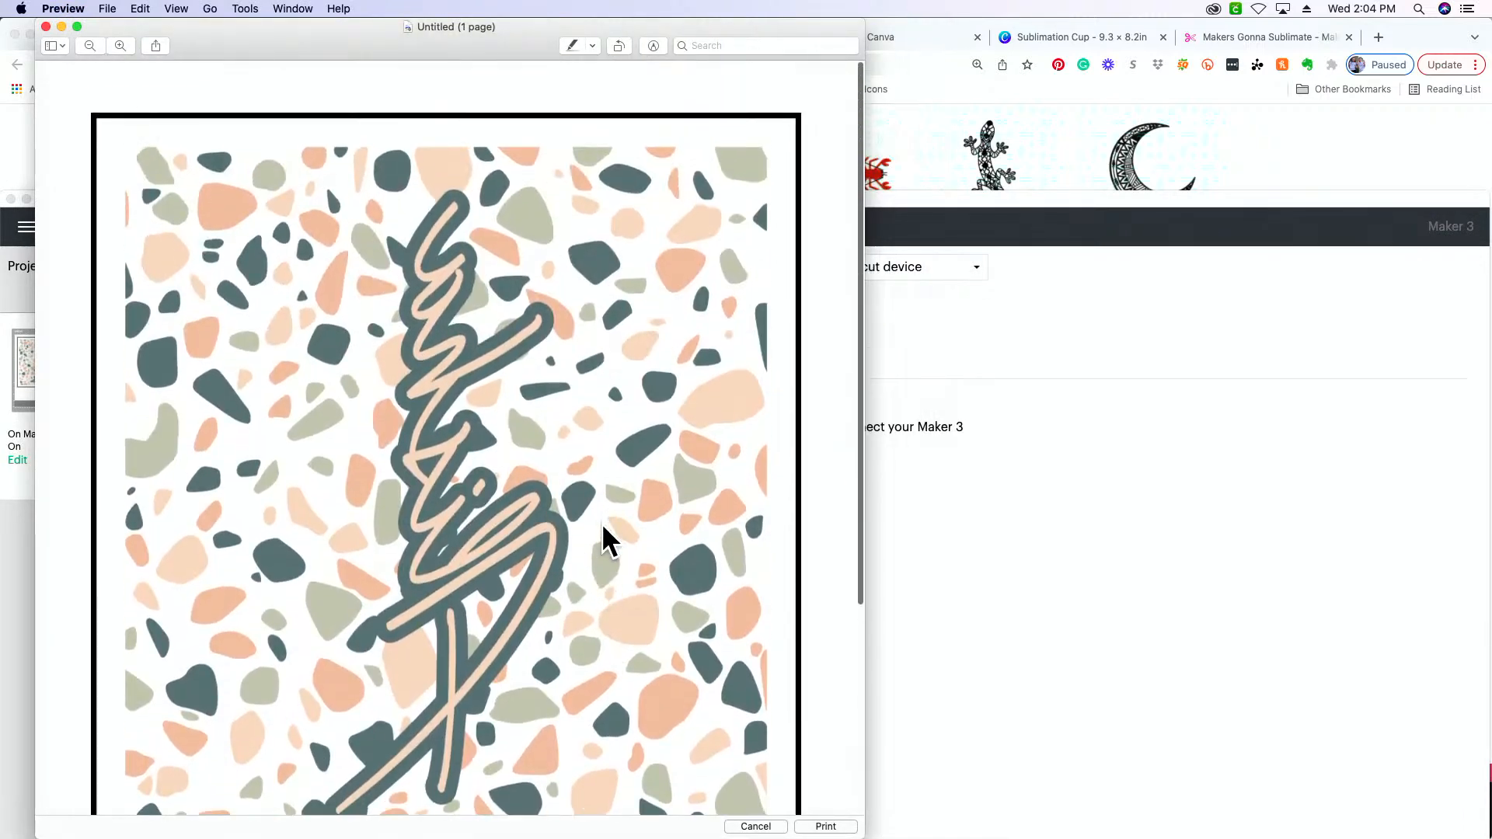
scroll(602, 535, down, 2)
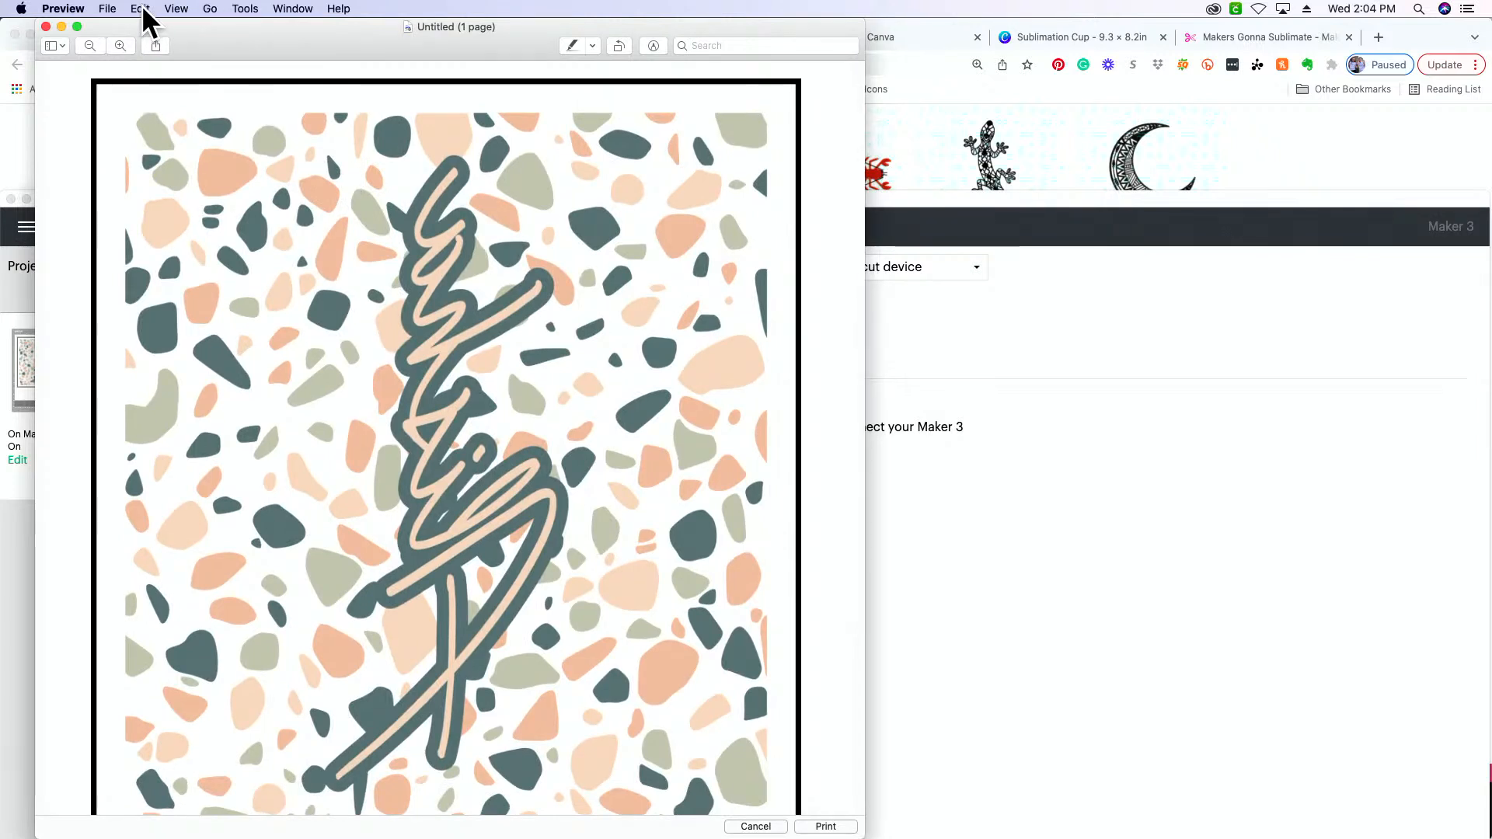
Show the markup tools and try to select the artwork starting from the corner of its black border.
click(654, 46)
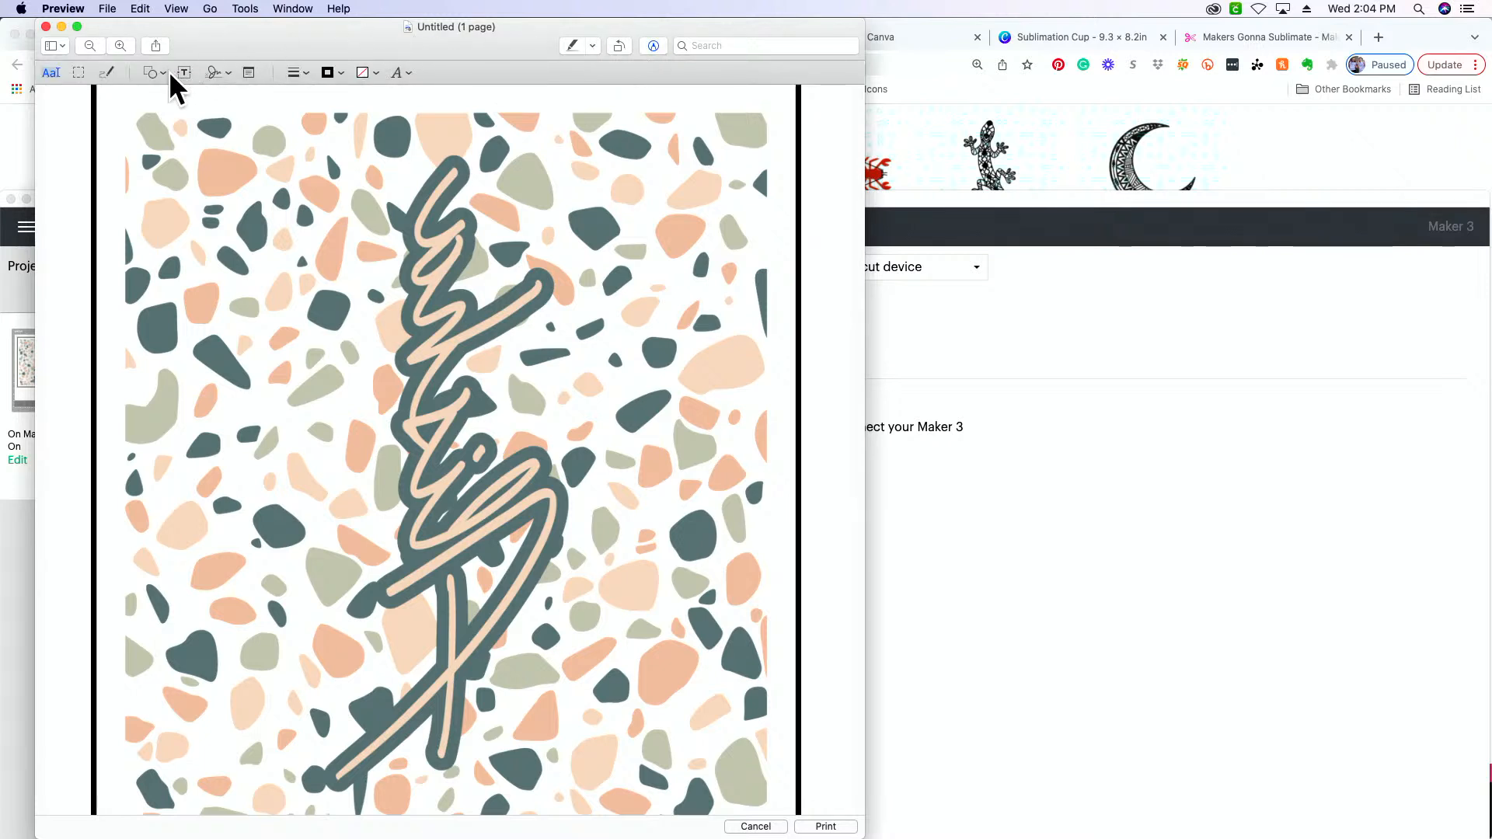
click(107, 72)
click(95, 128)
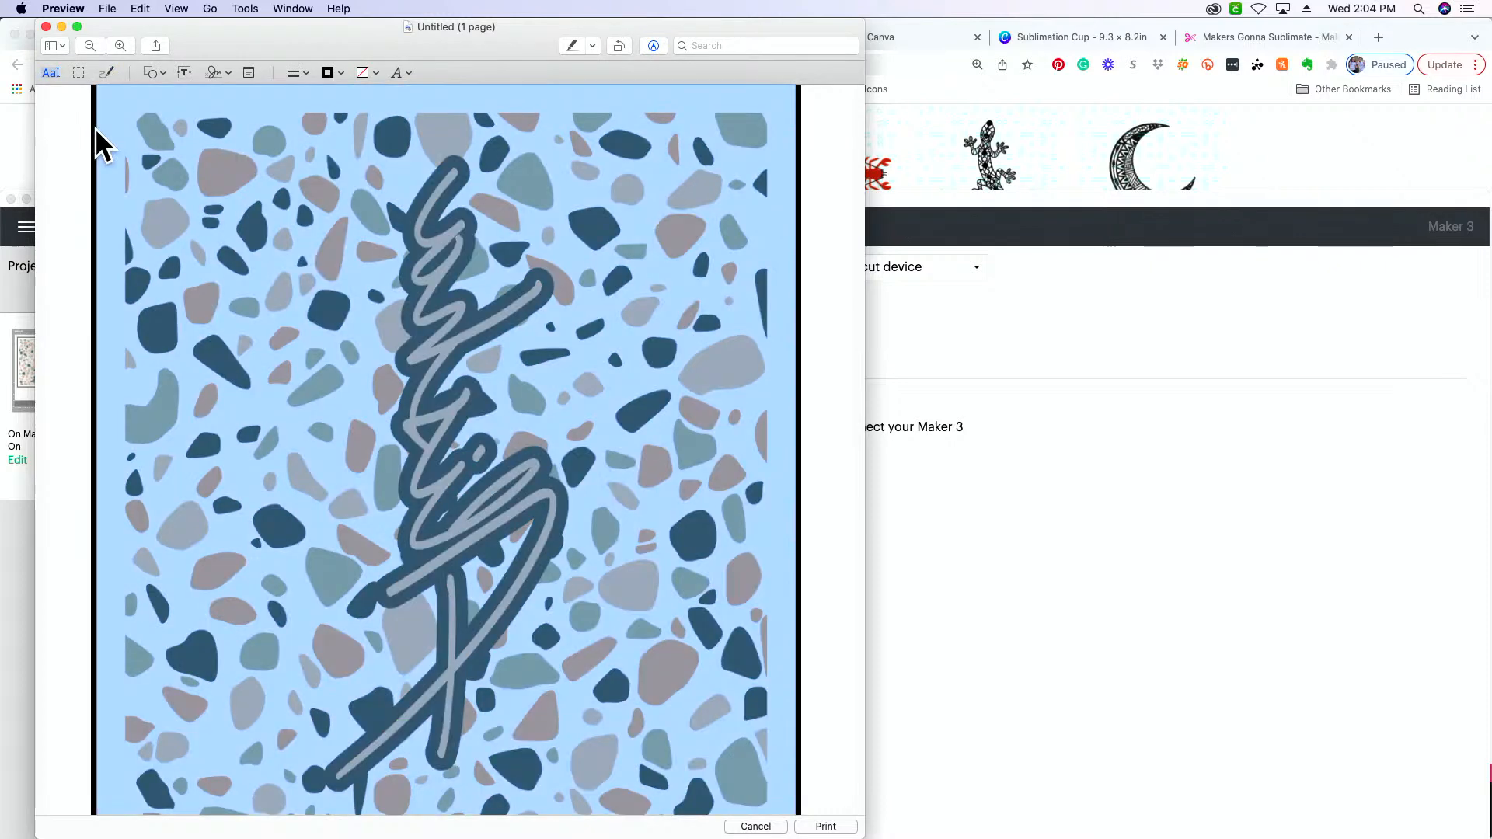
click(91, 127)
scroll(153, 127, up, 2)
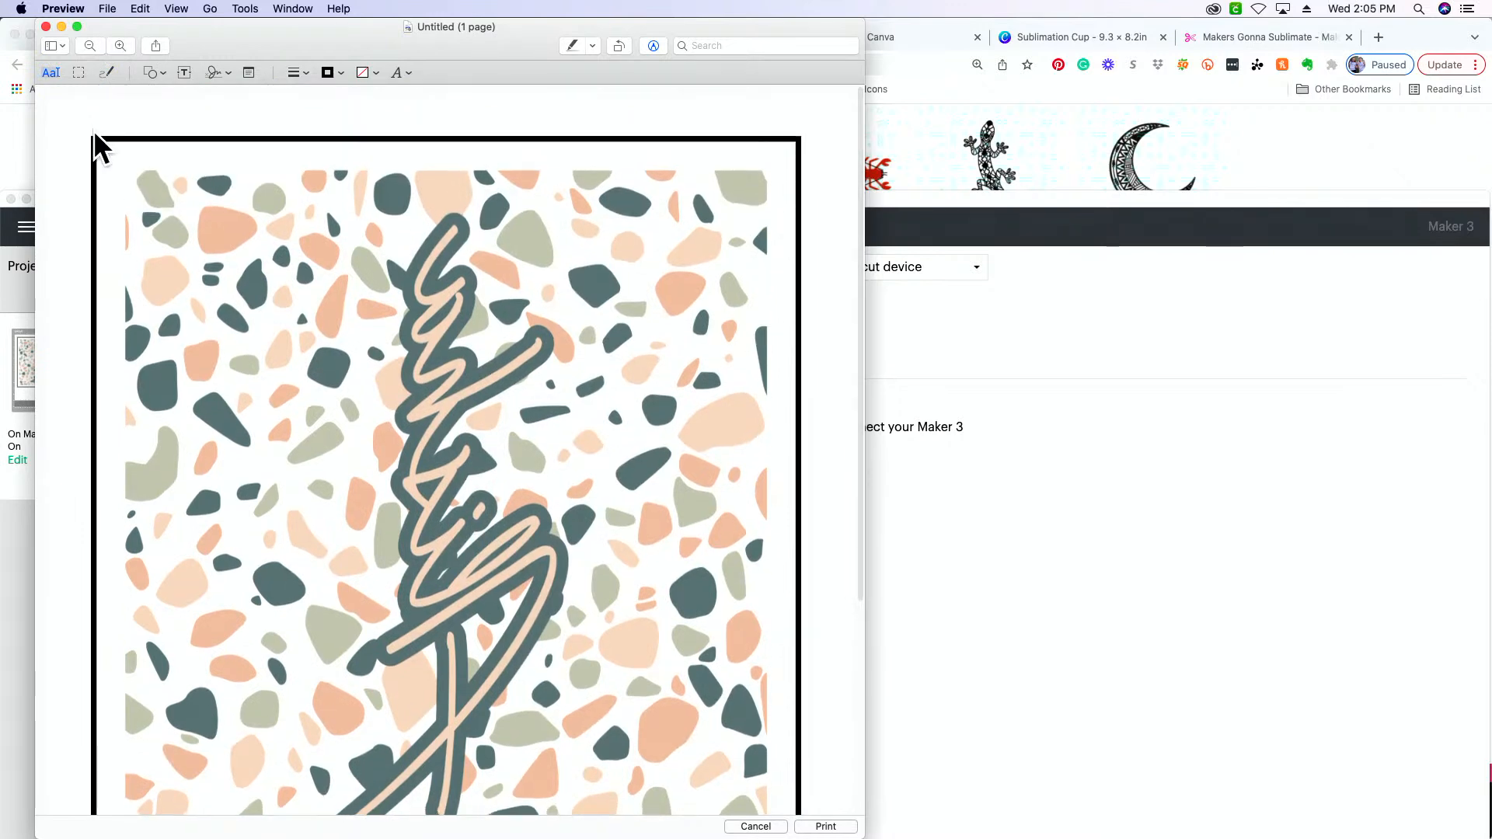
click(94, 130)
click(73, 114)
click(91, 143)
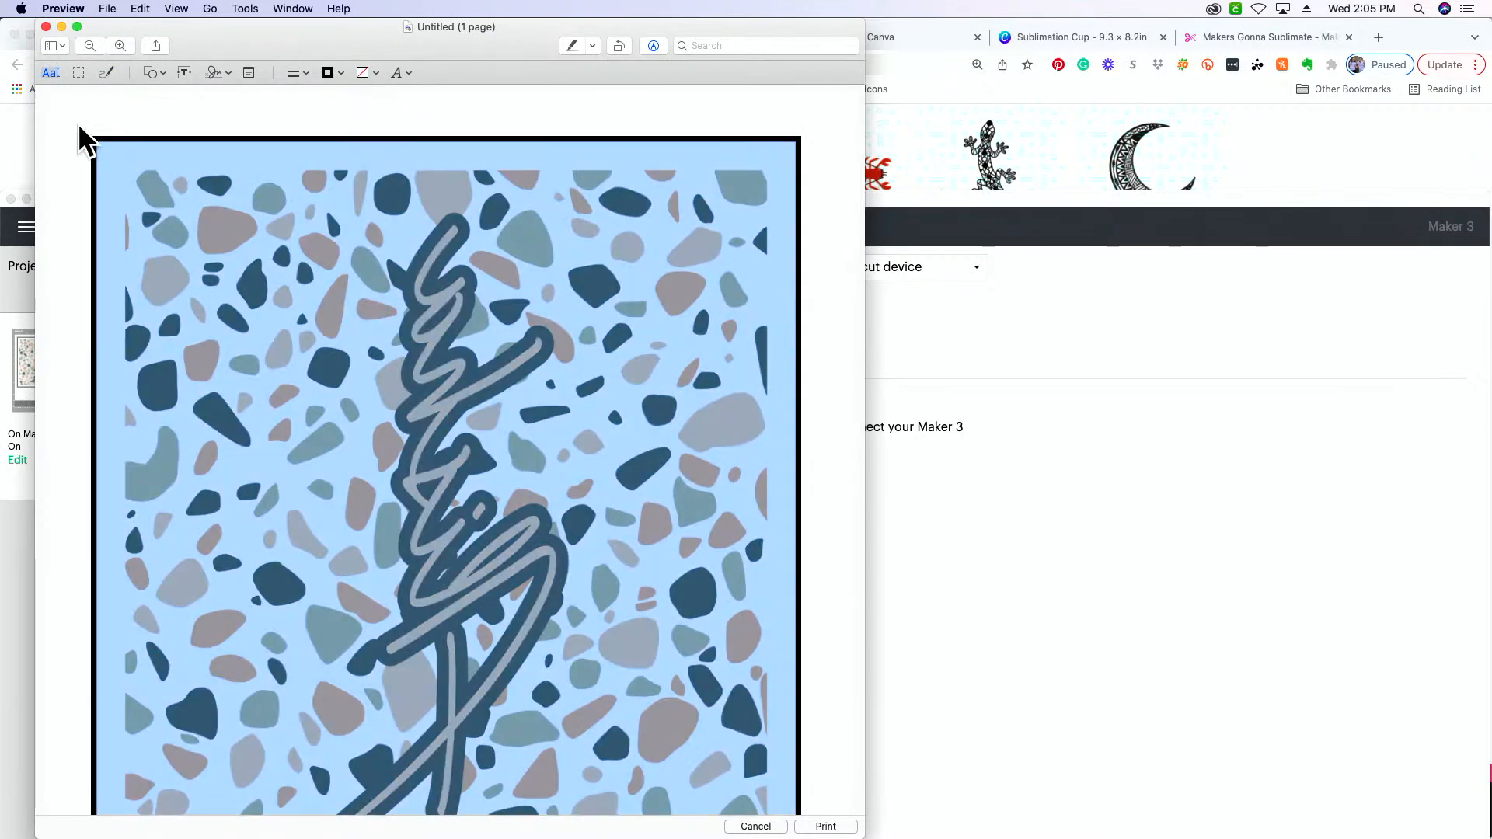
click(66, 107)
click(51, 73)
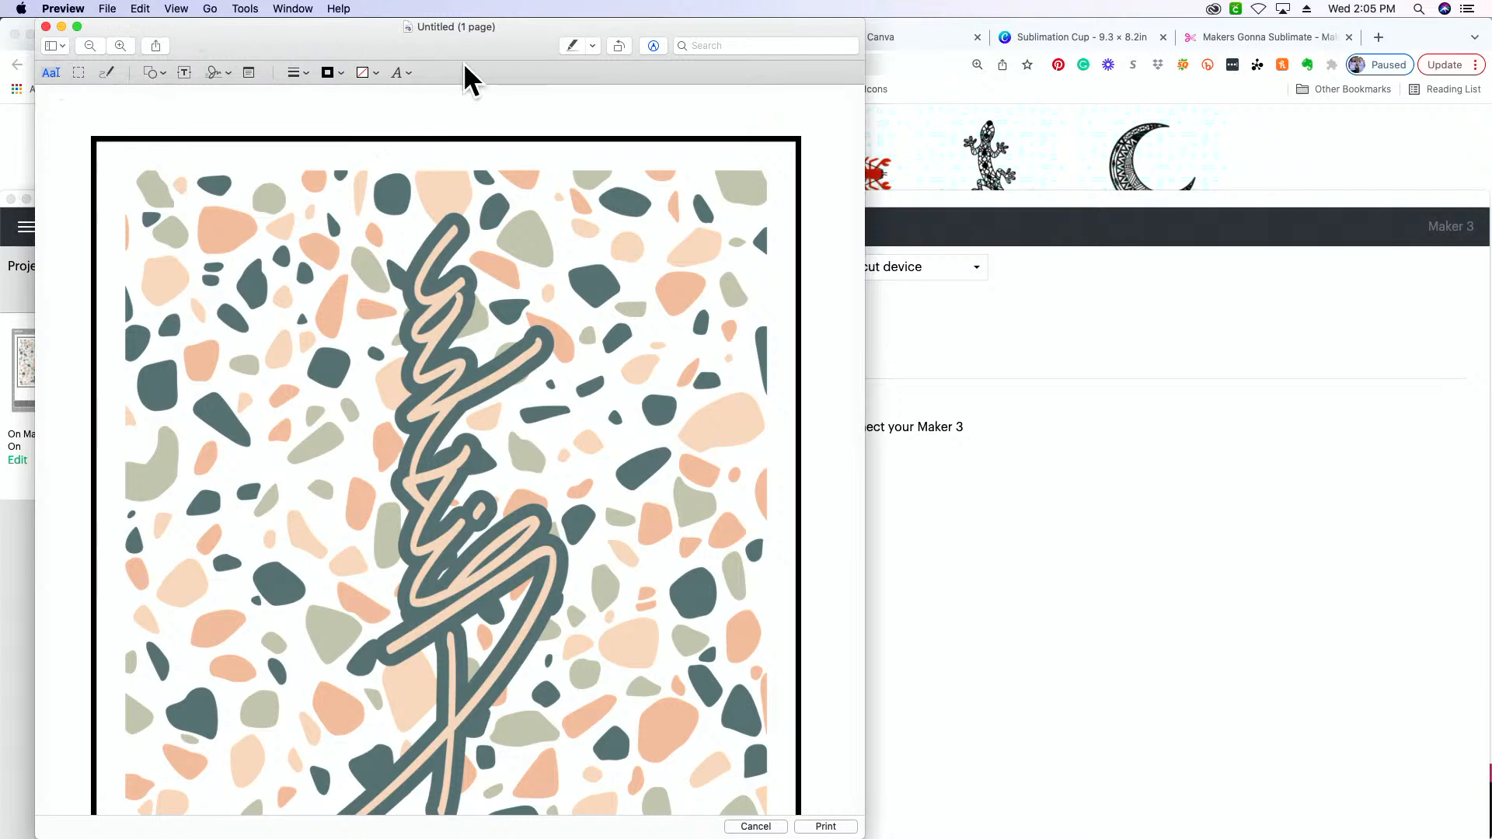
Export the mirrored page as a PNG to the Documents folder, using the design's first name in lowercase as the file name.
click(107, 9)
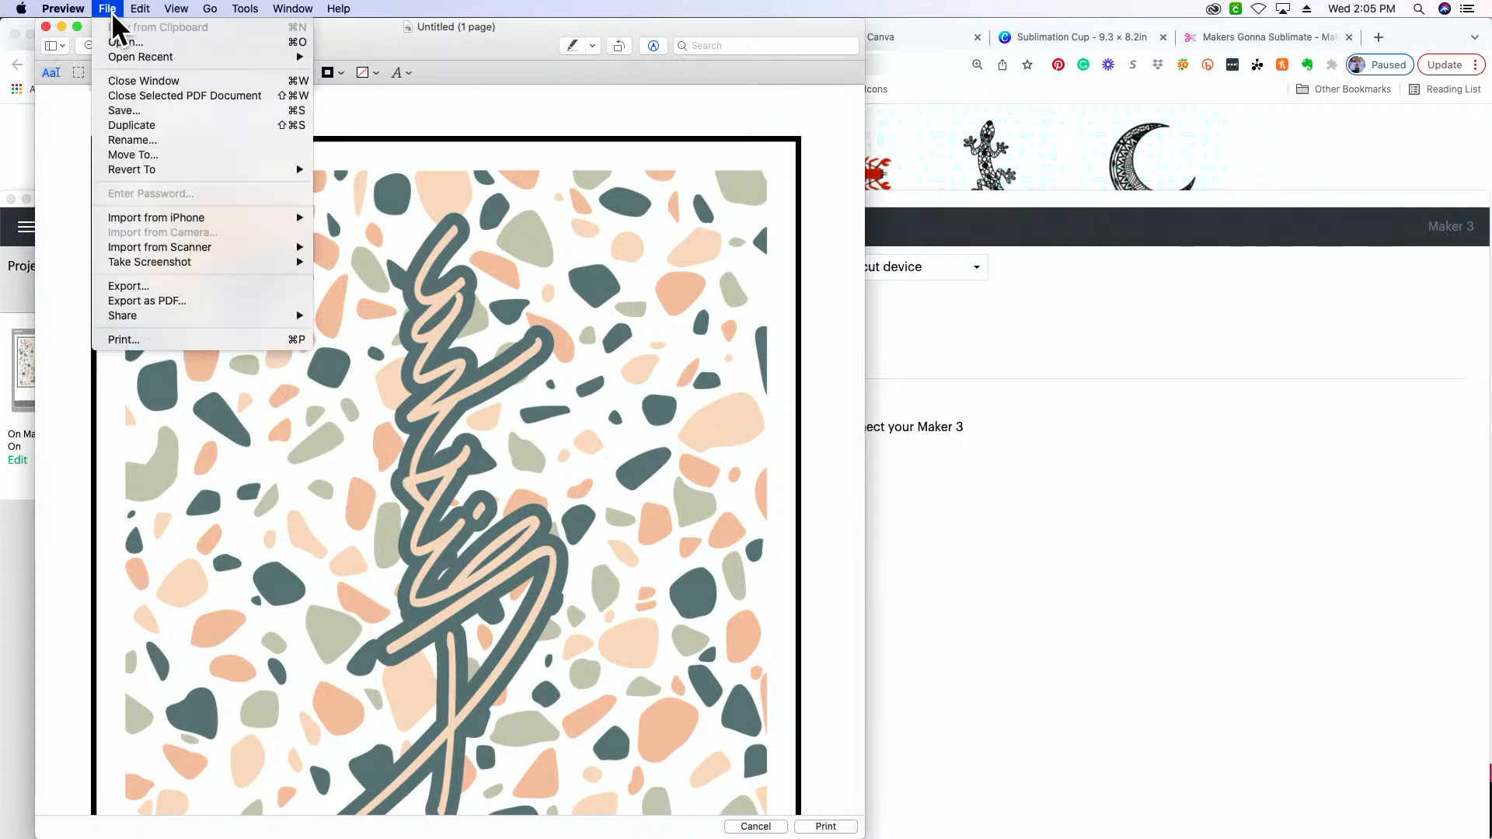
click(178, 286)
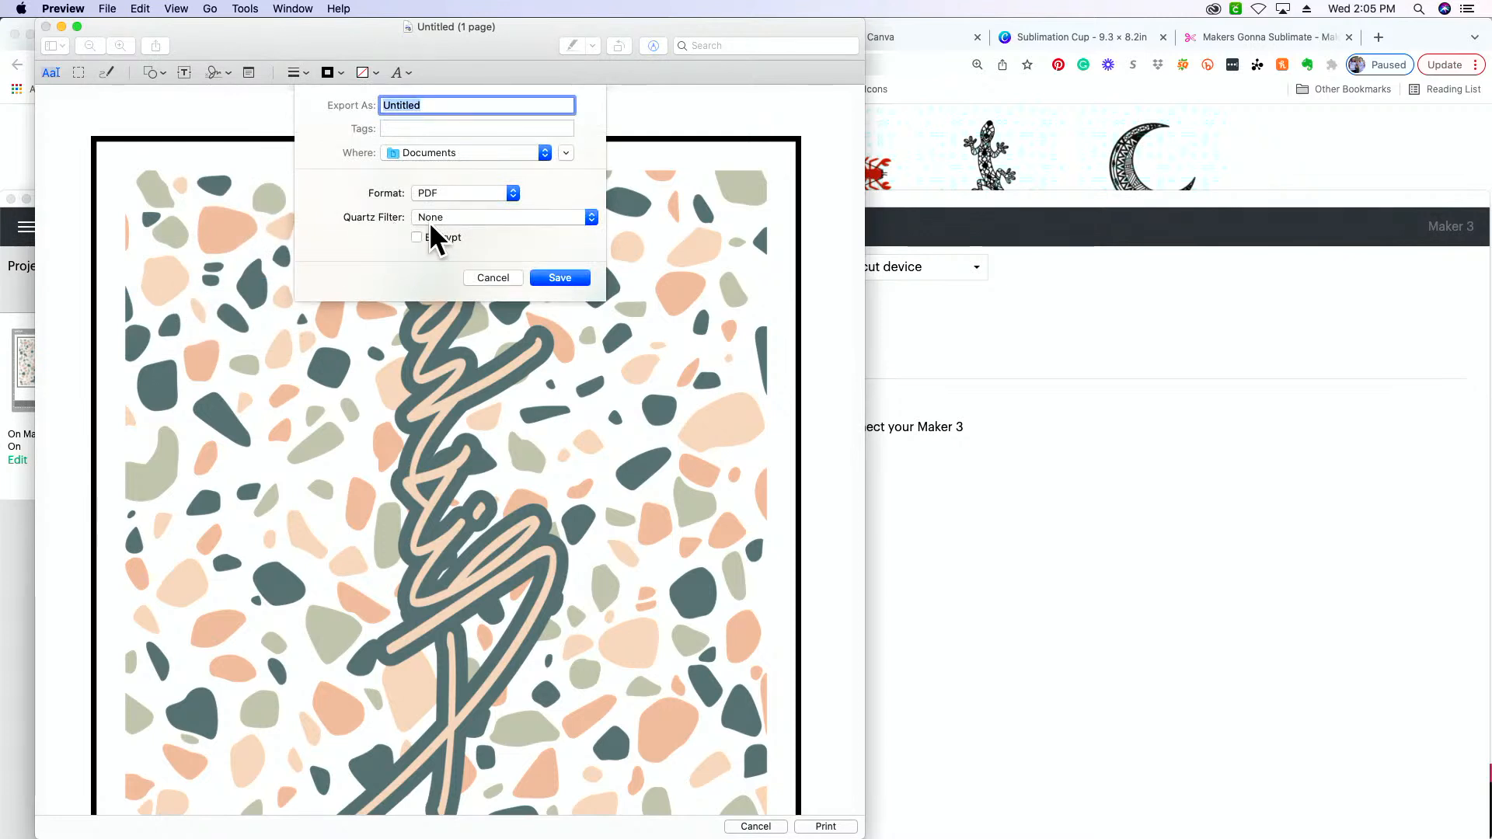
text(alisha)
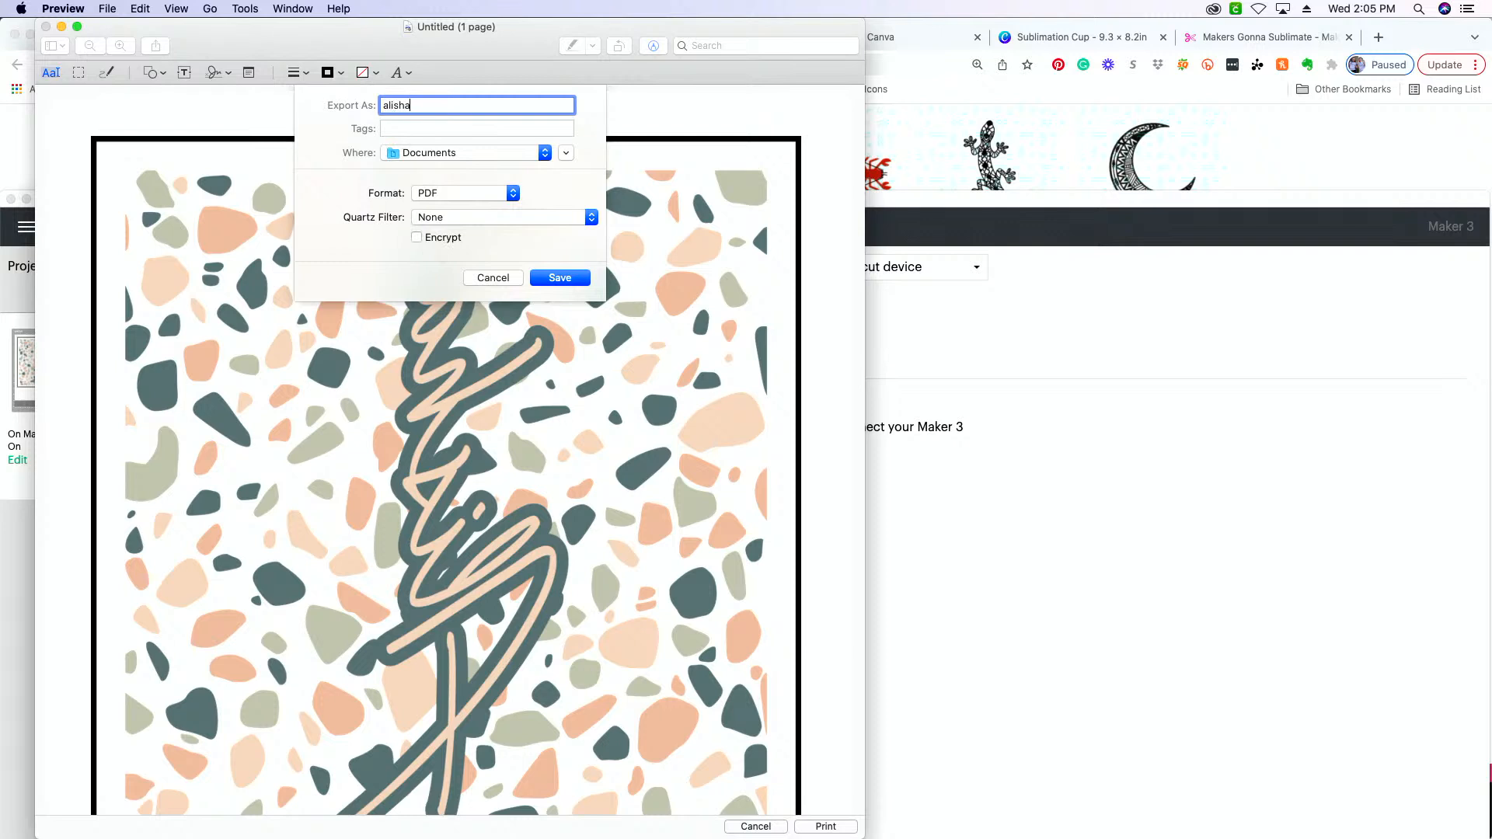
click(457, 193)
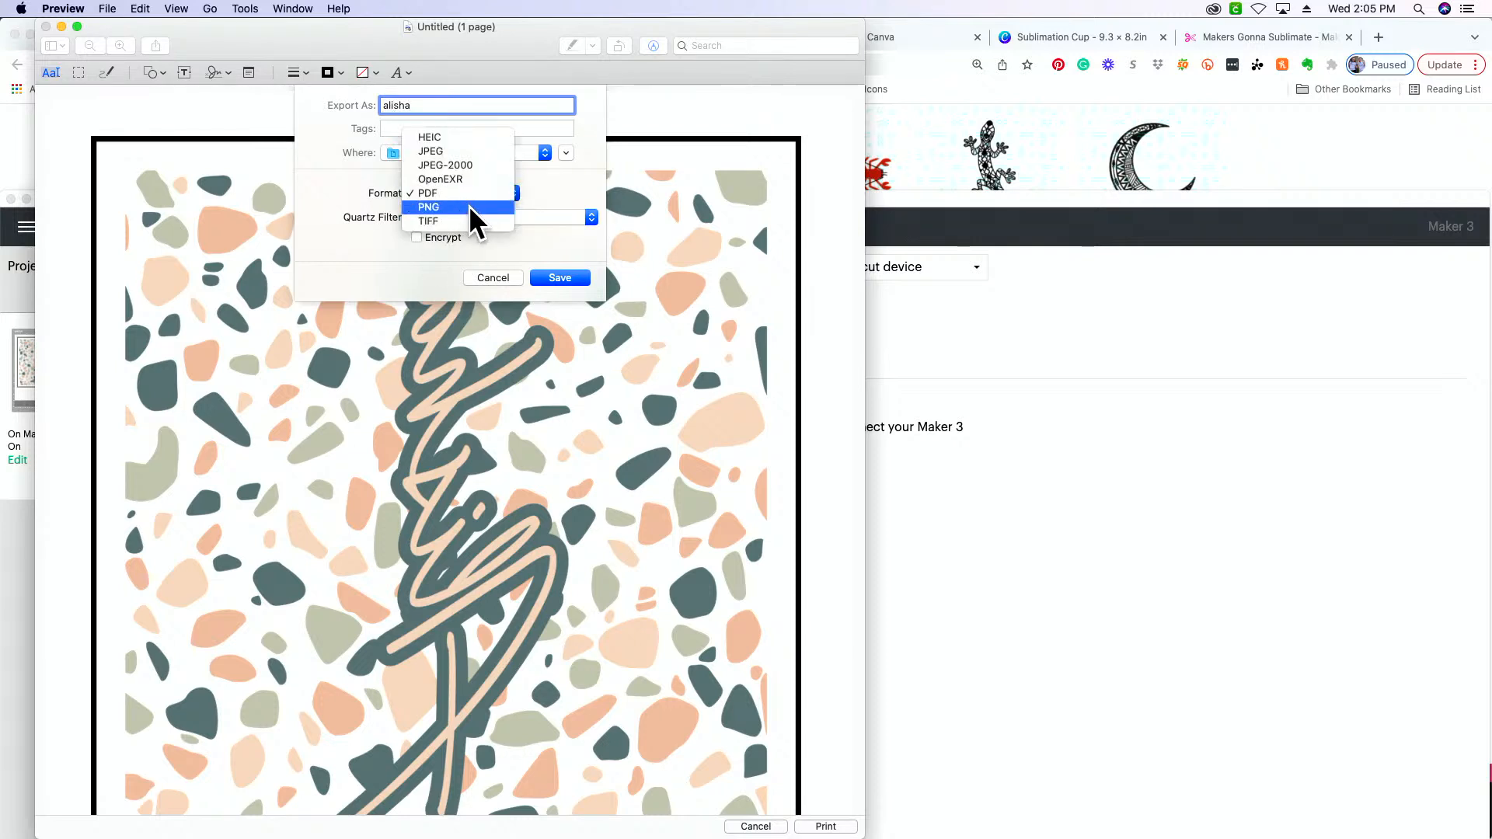
click(471, 205)
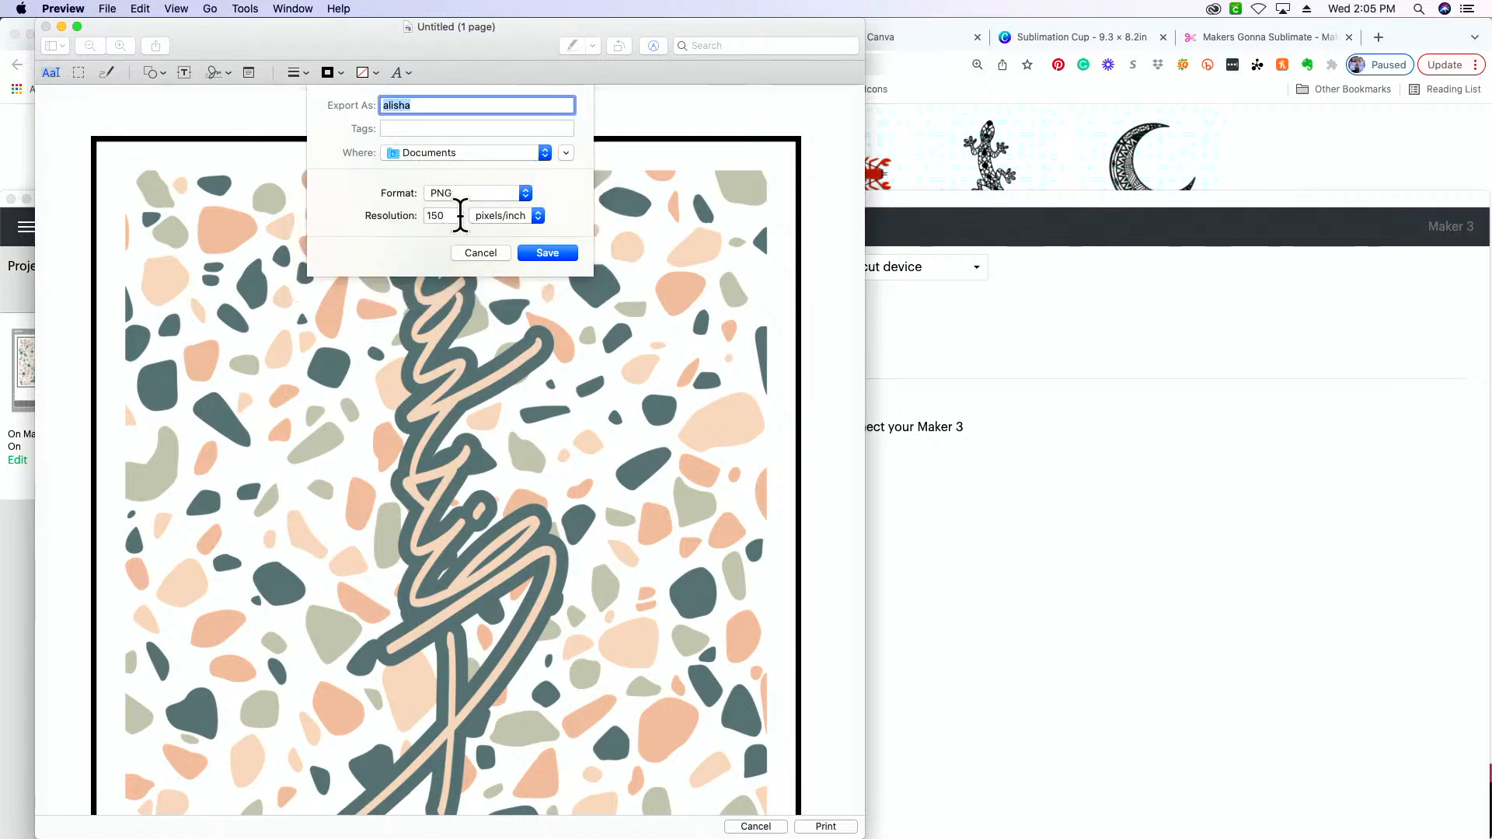
click(547, 252)
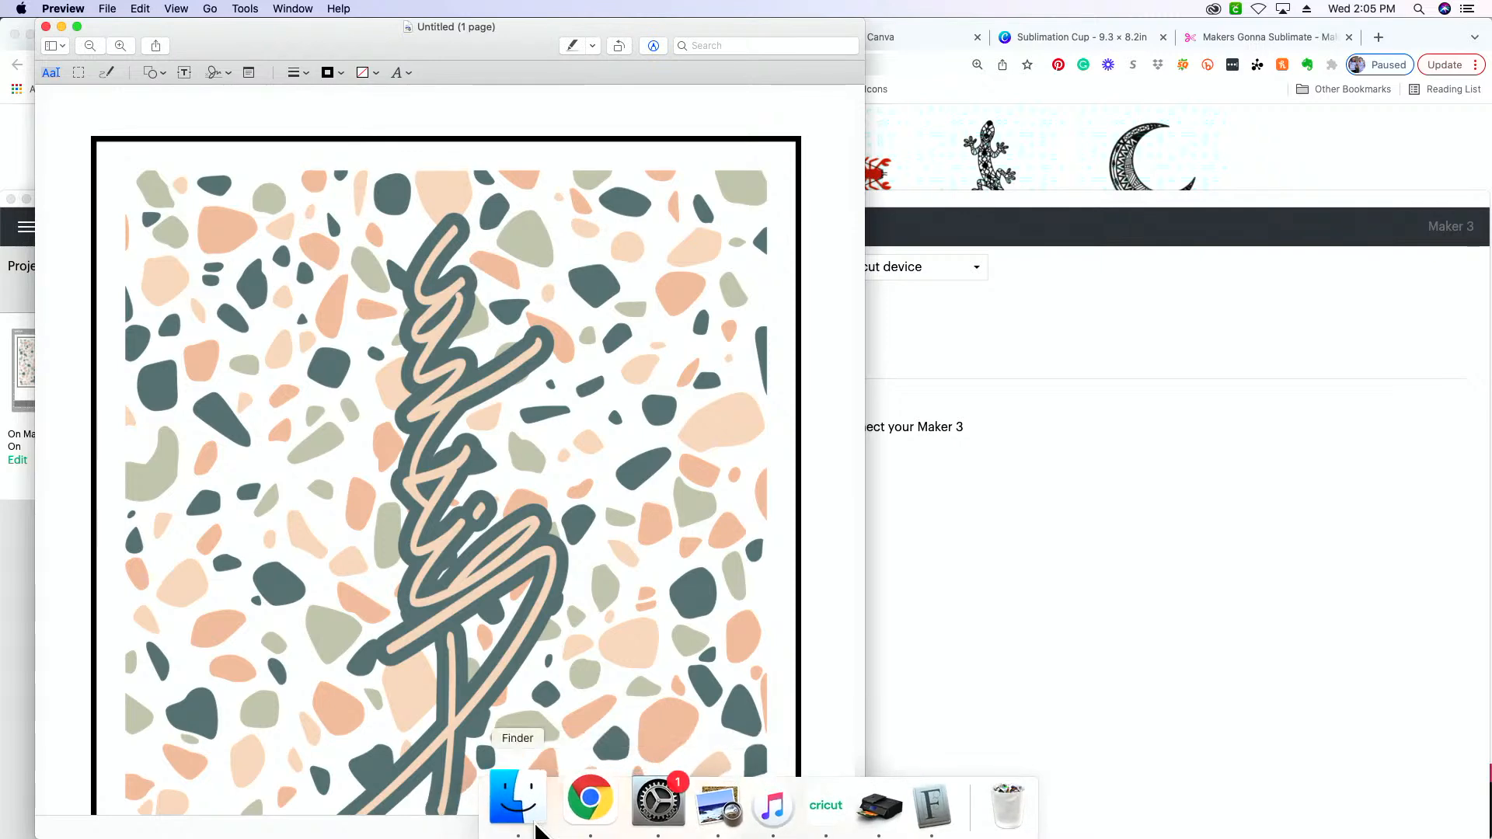
Switch to Finder and open the Documents folder containing the exported image.
click(503, 801)
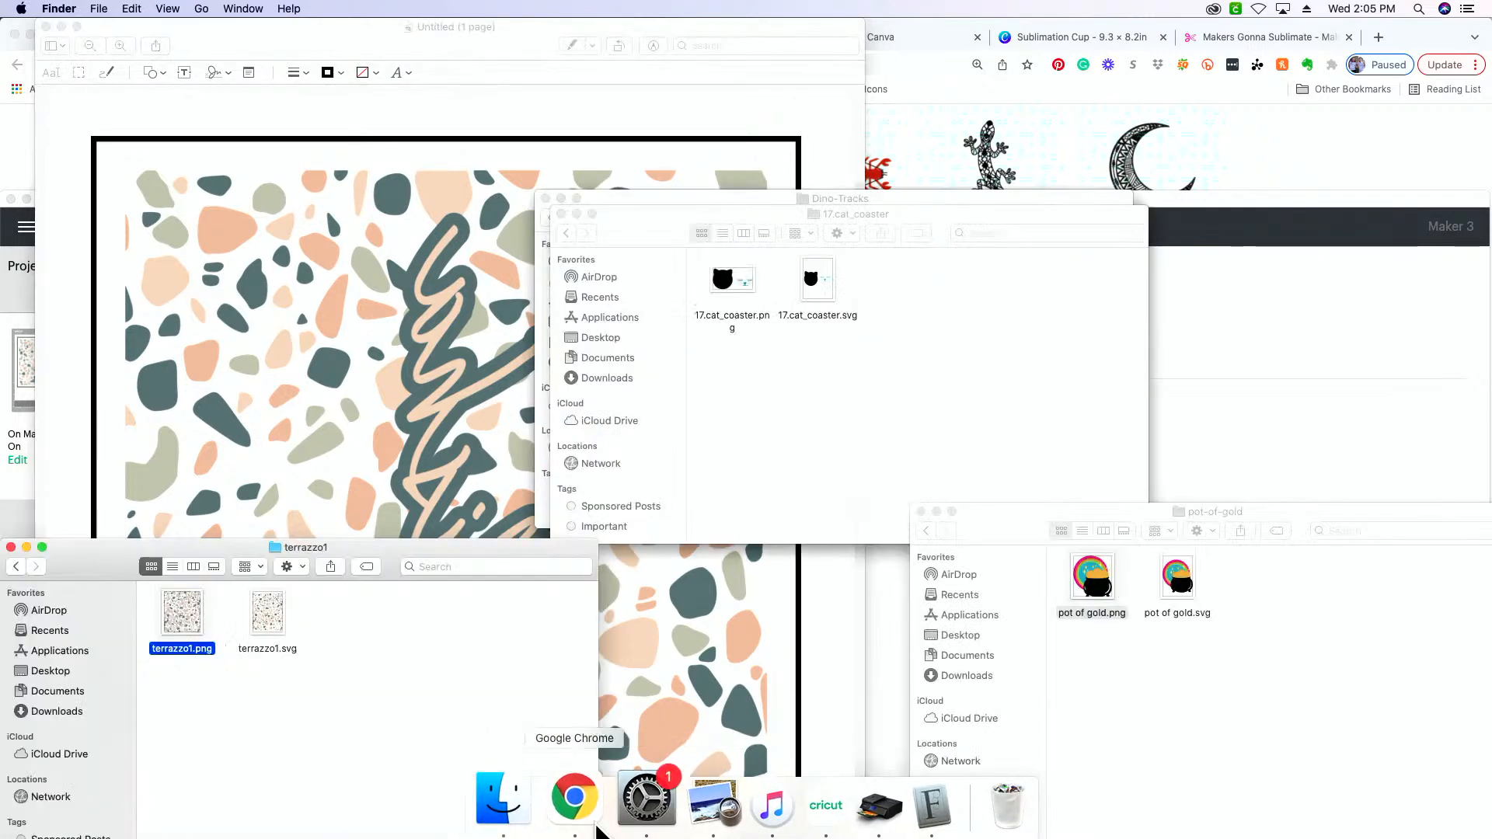
click(622, 363)
click(614, 358)
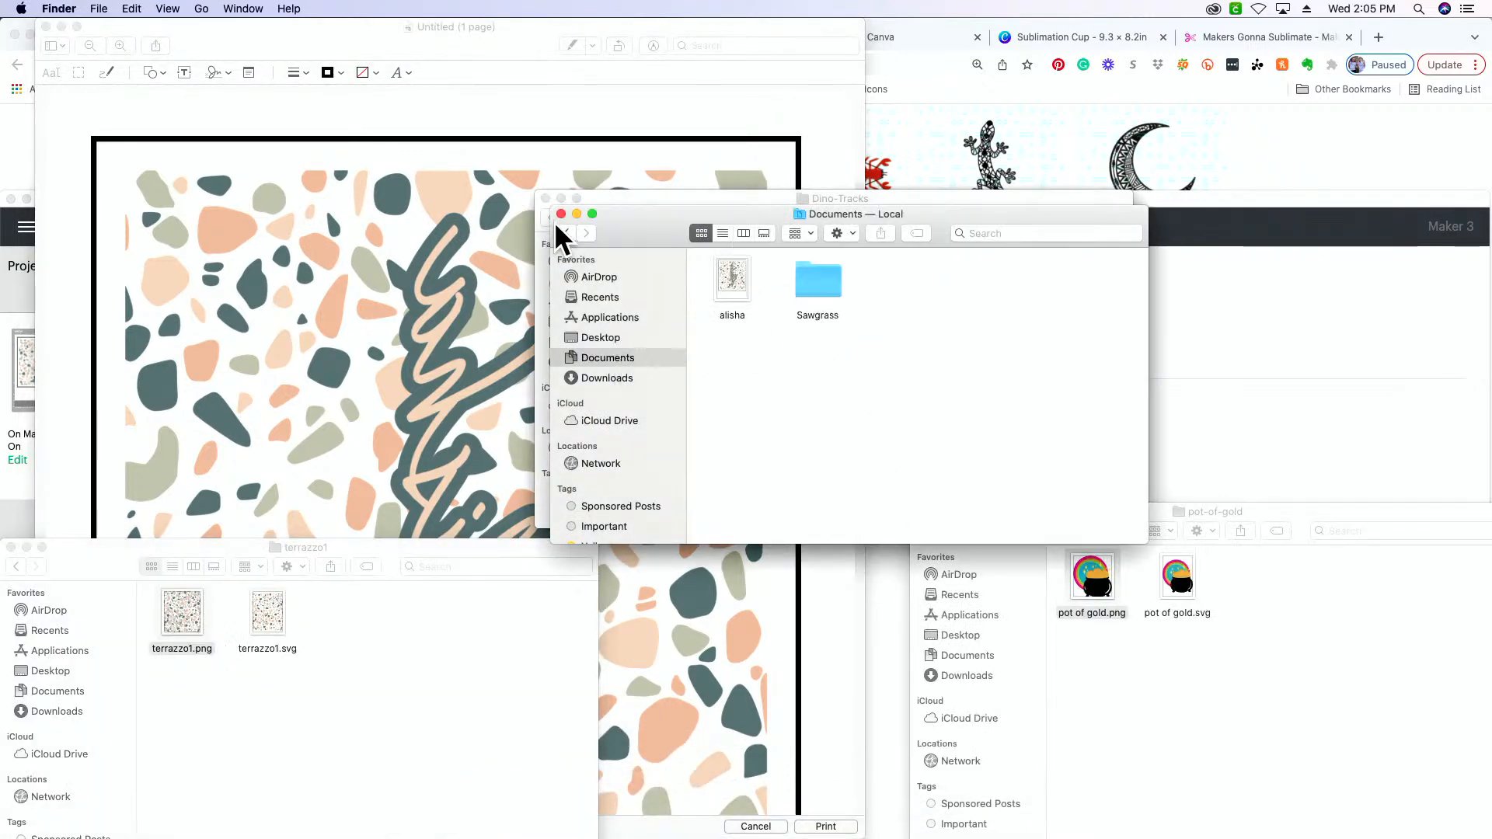
Close the other Finder windows and the mirrored PDF preview, moving the Documents window clear of them.
click(546, 199)
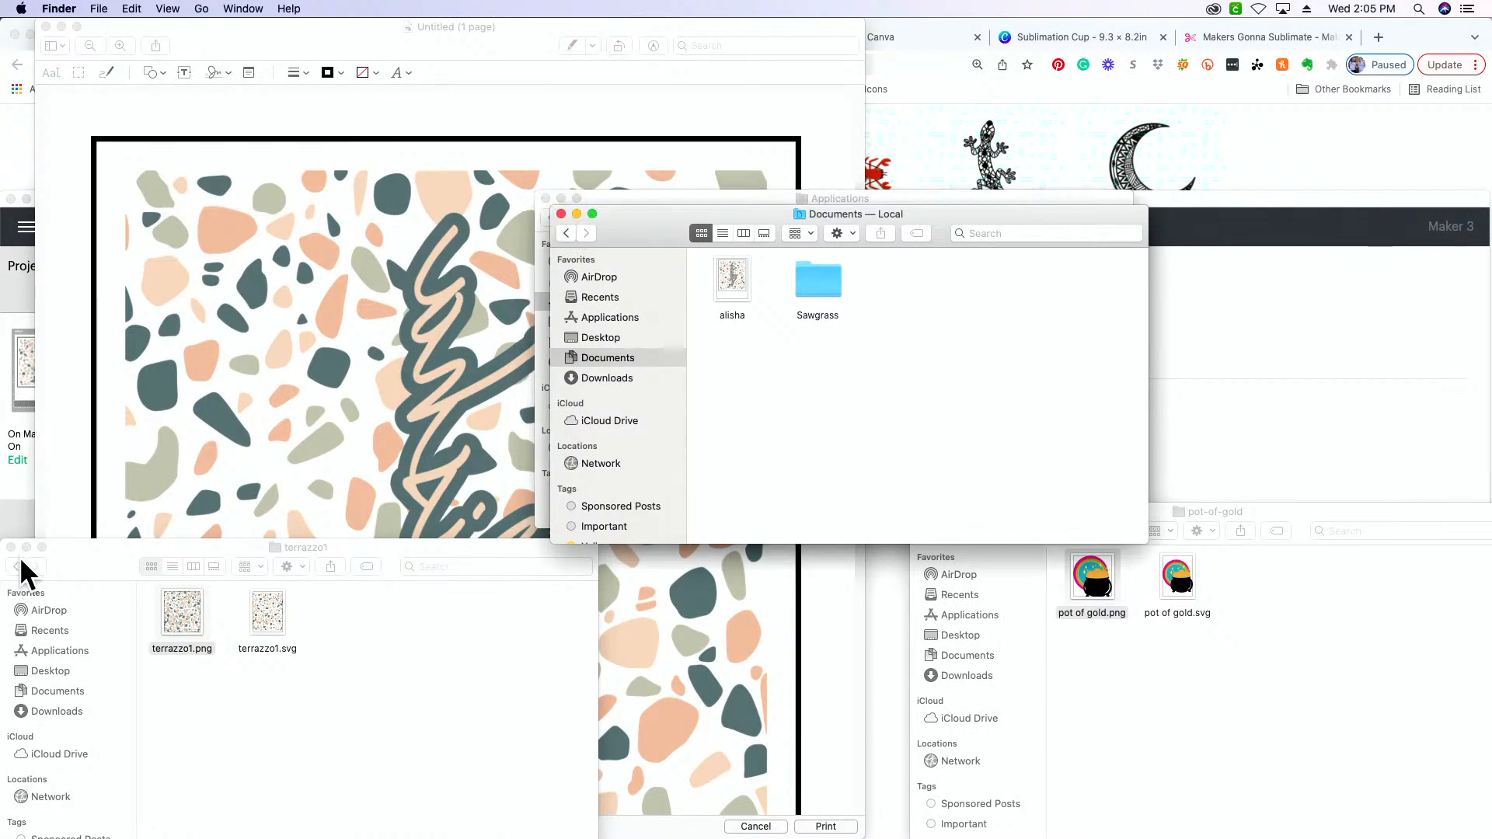
click(1088, 618)
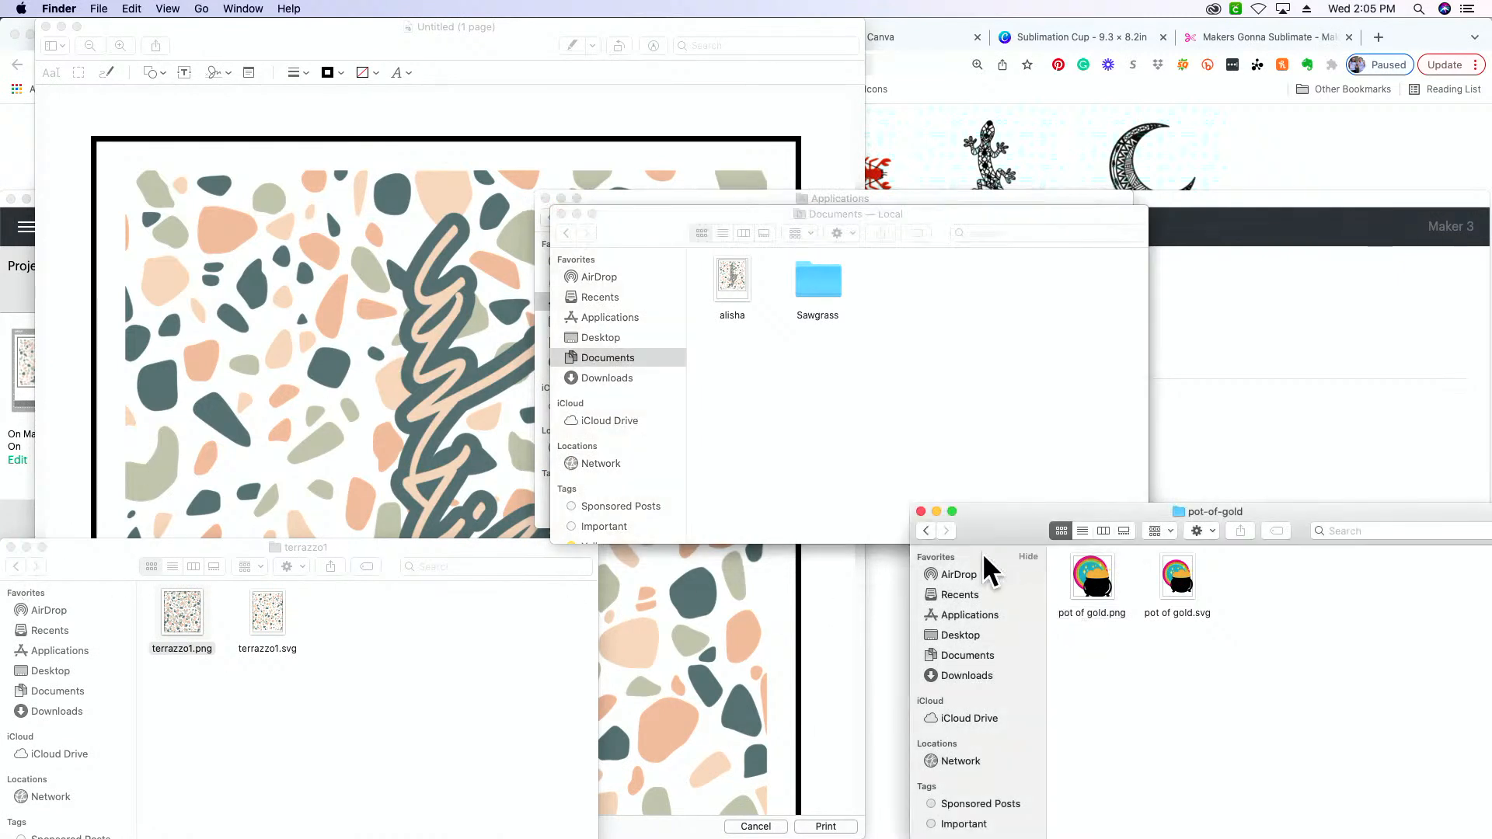
click(922, 511)
click(10, 547)
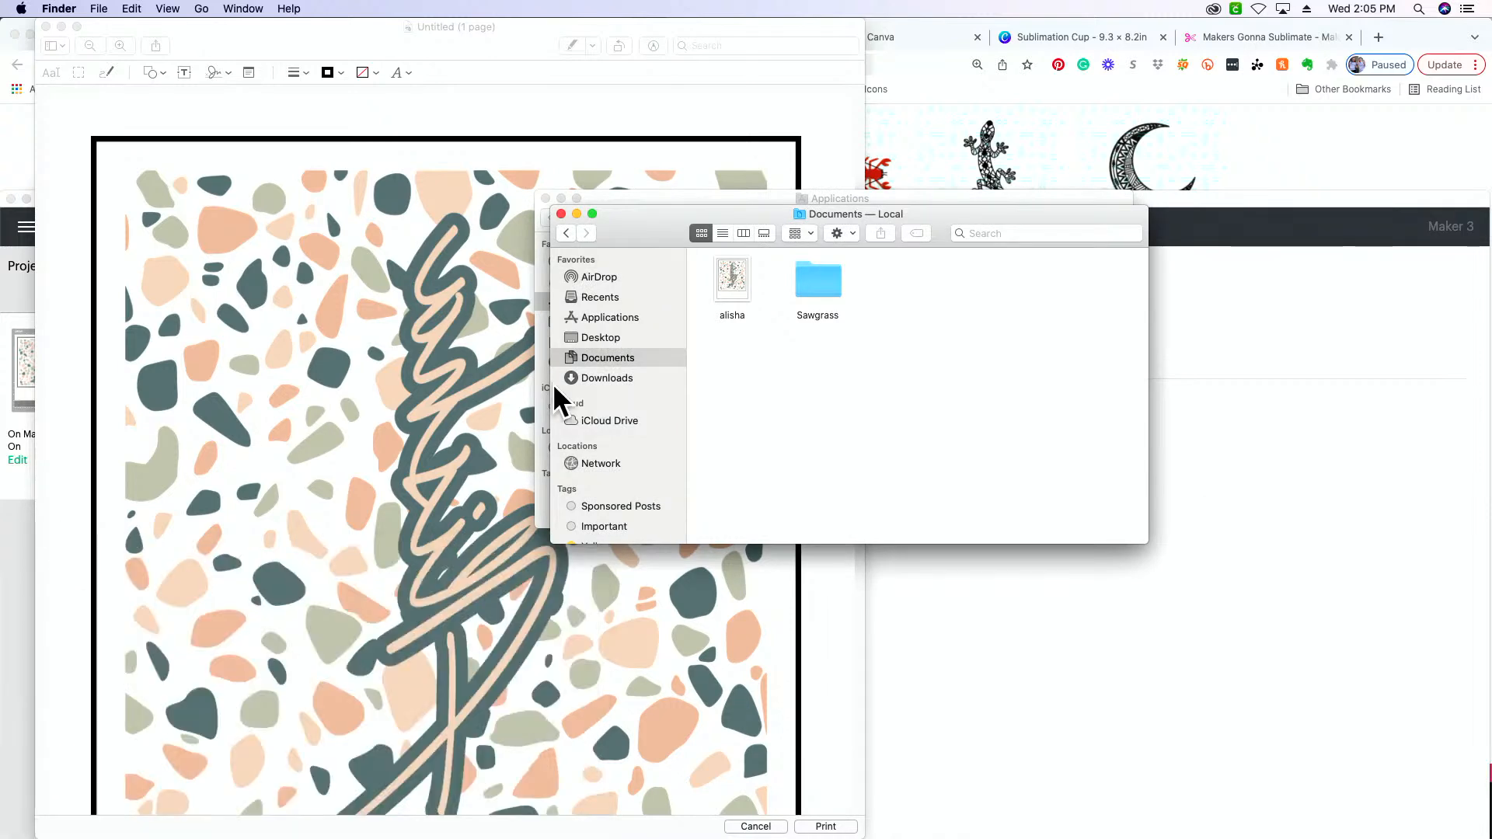
drag(653, 235, 87, 604)
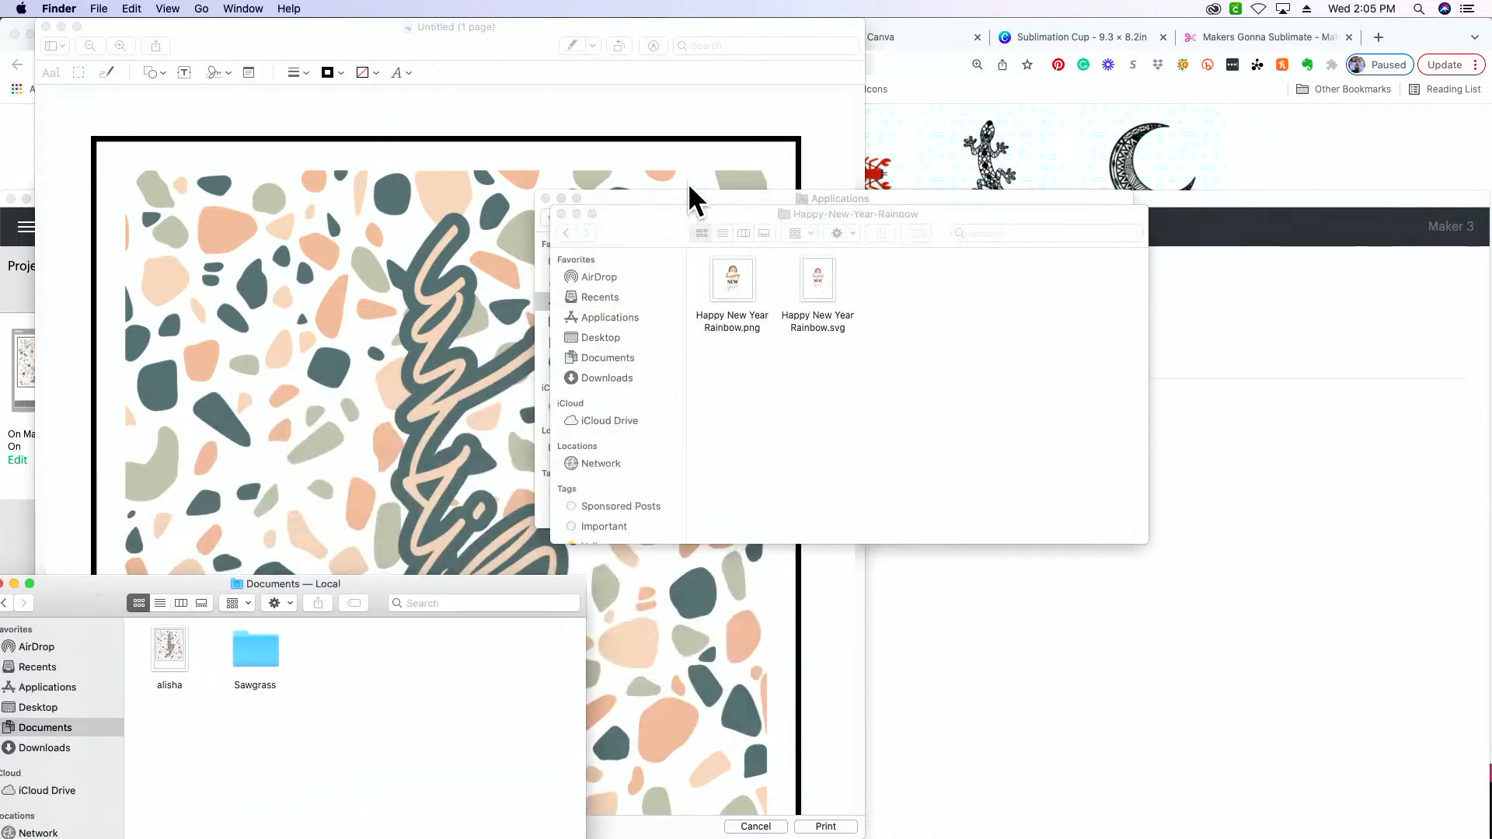
click(561, 213)
click(546, 198)
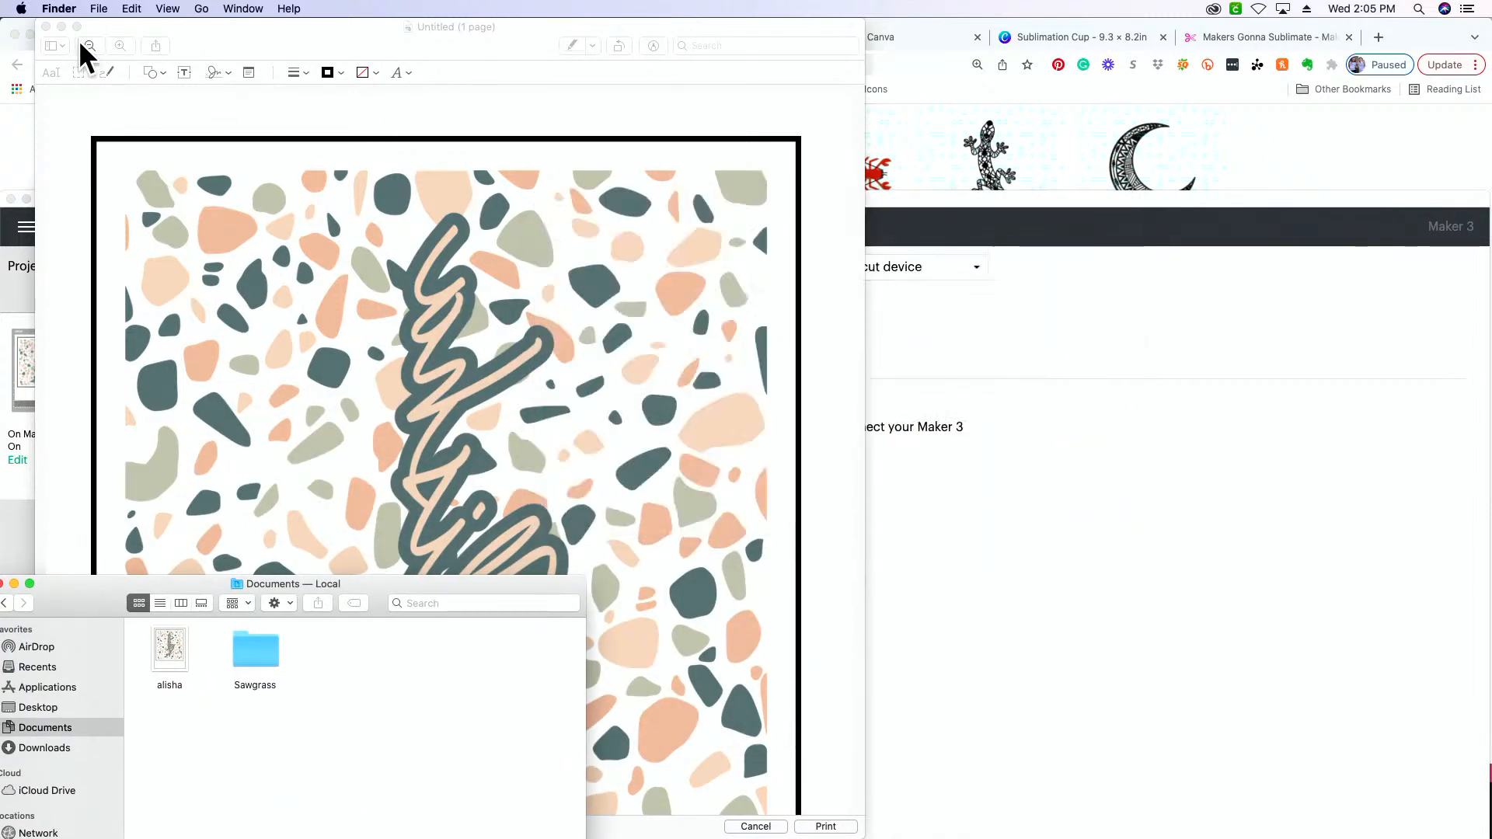
click(46, 27)
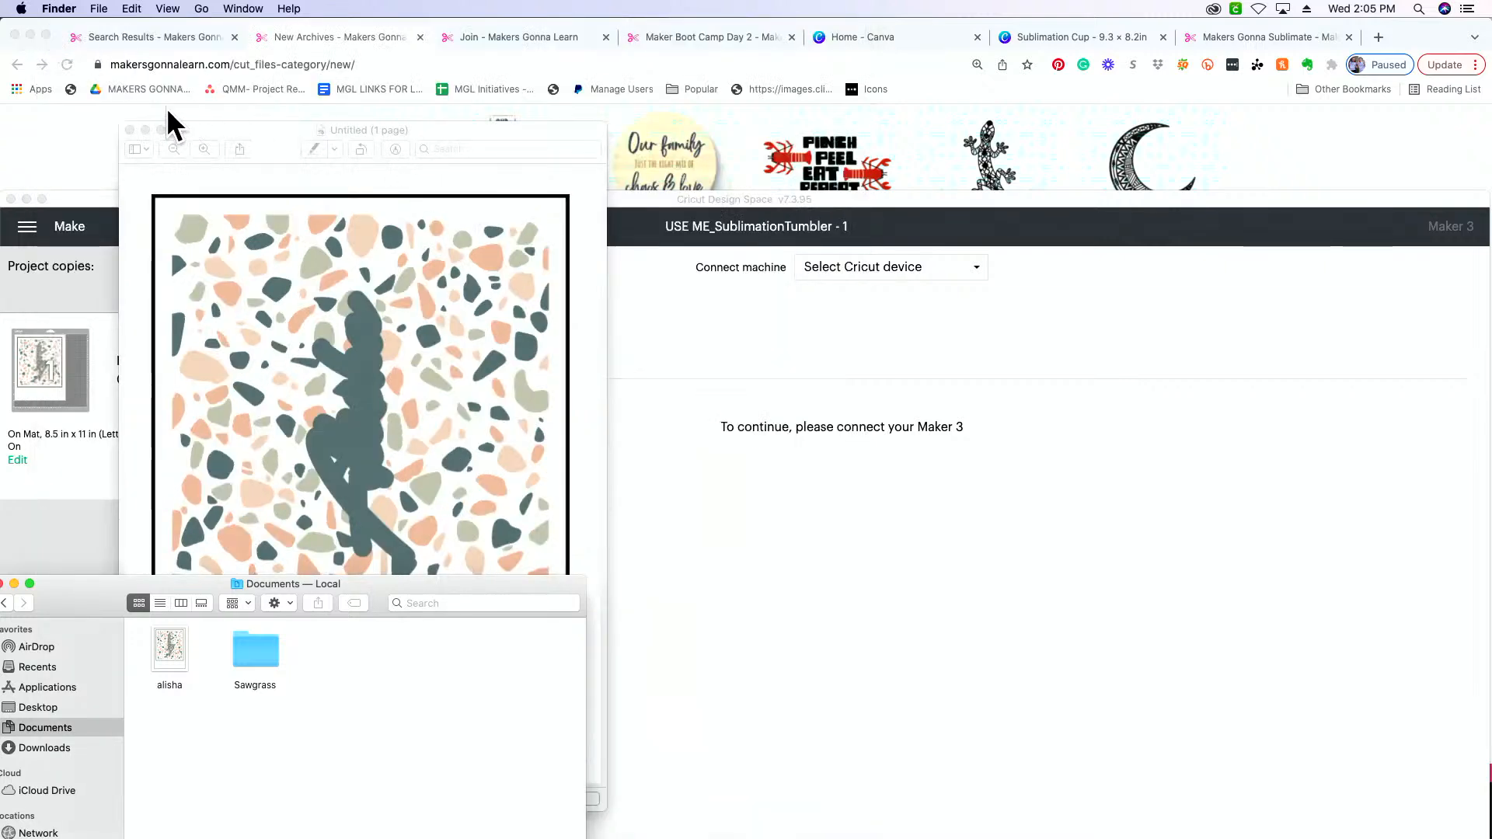
Close the artwork preview window and switch to the Sublimation Cup design in Canva to view its pages.
click(129, 129)
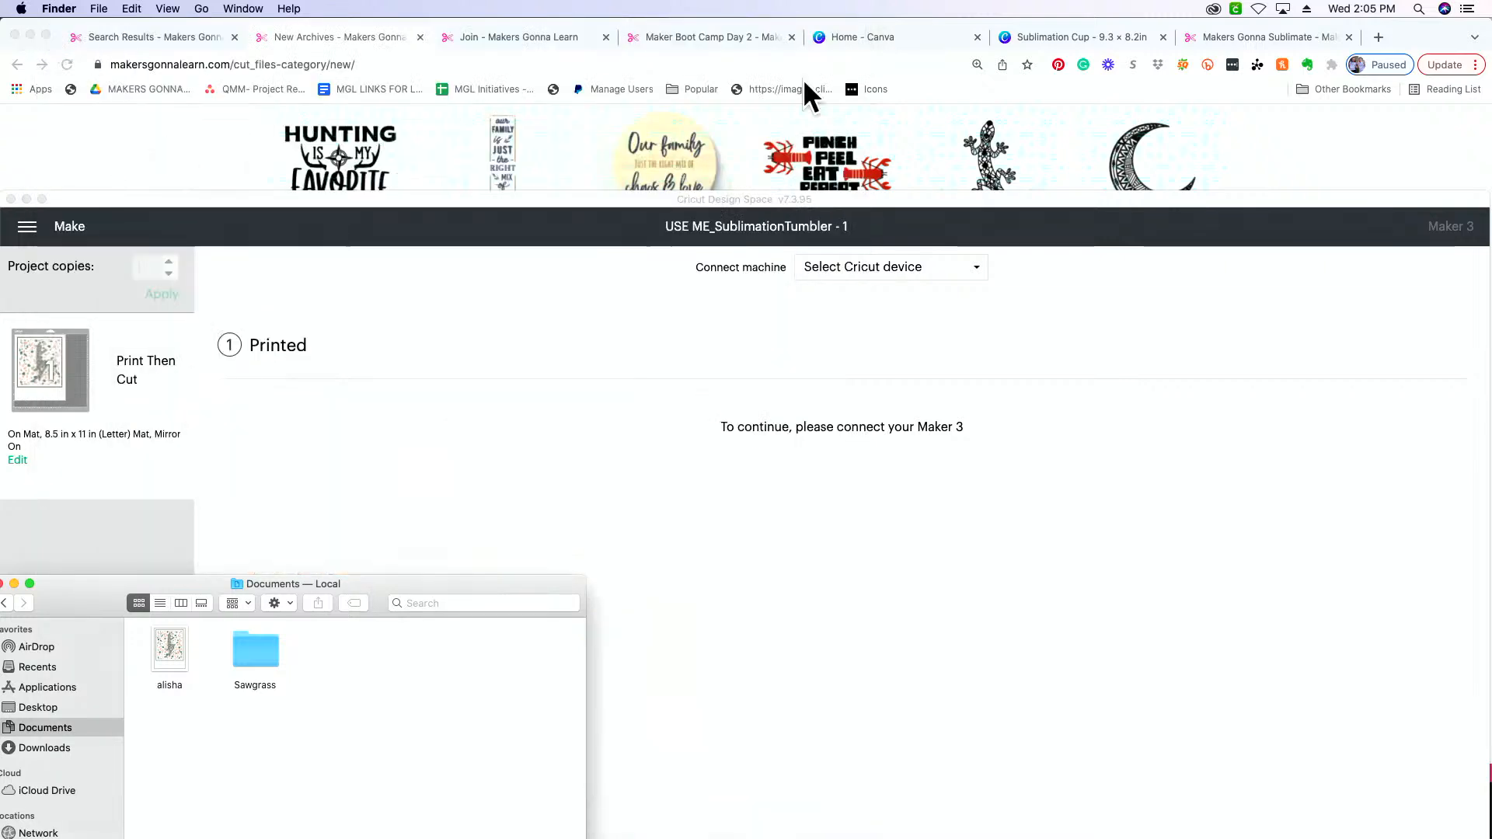
click(1060, 38)
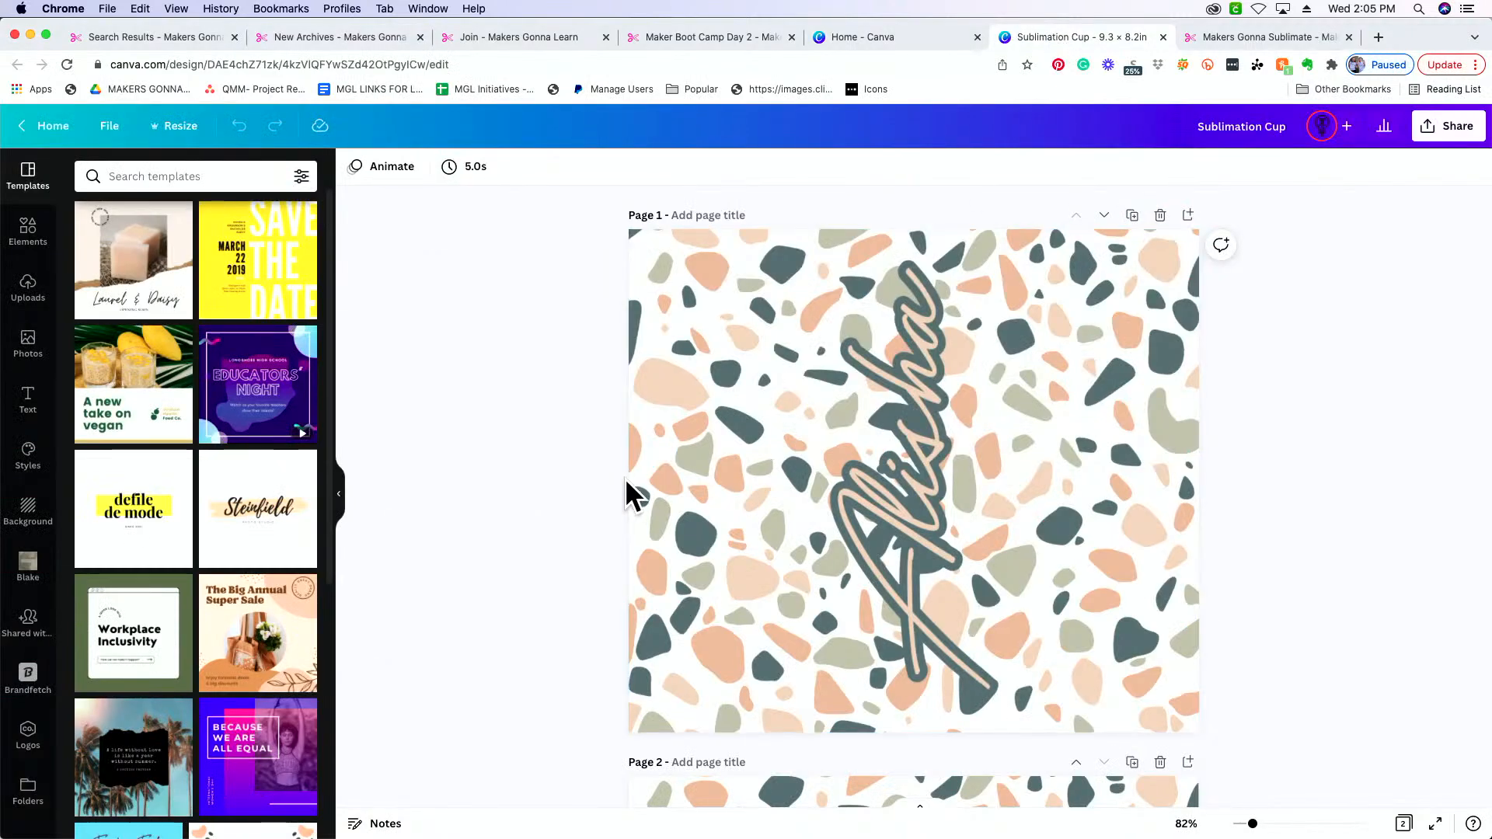
scroll(836, 472, down, 5)
scroll(829, 474, up, 5)
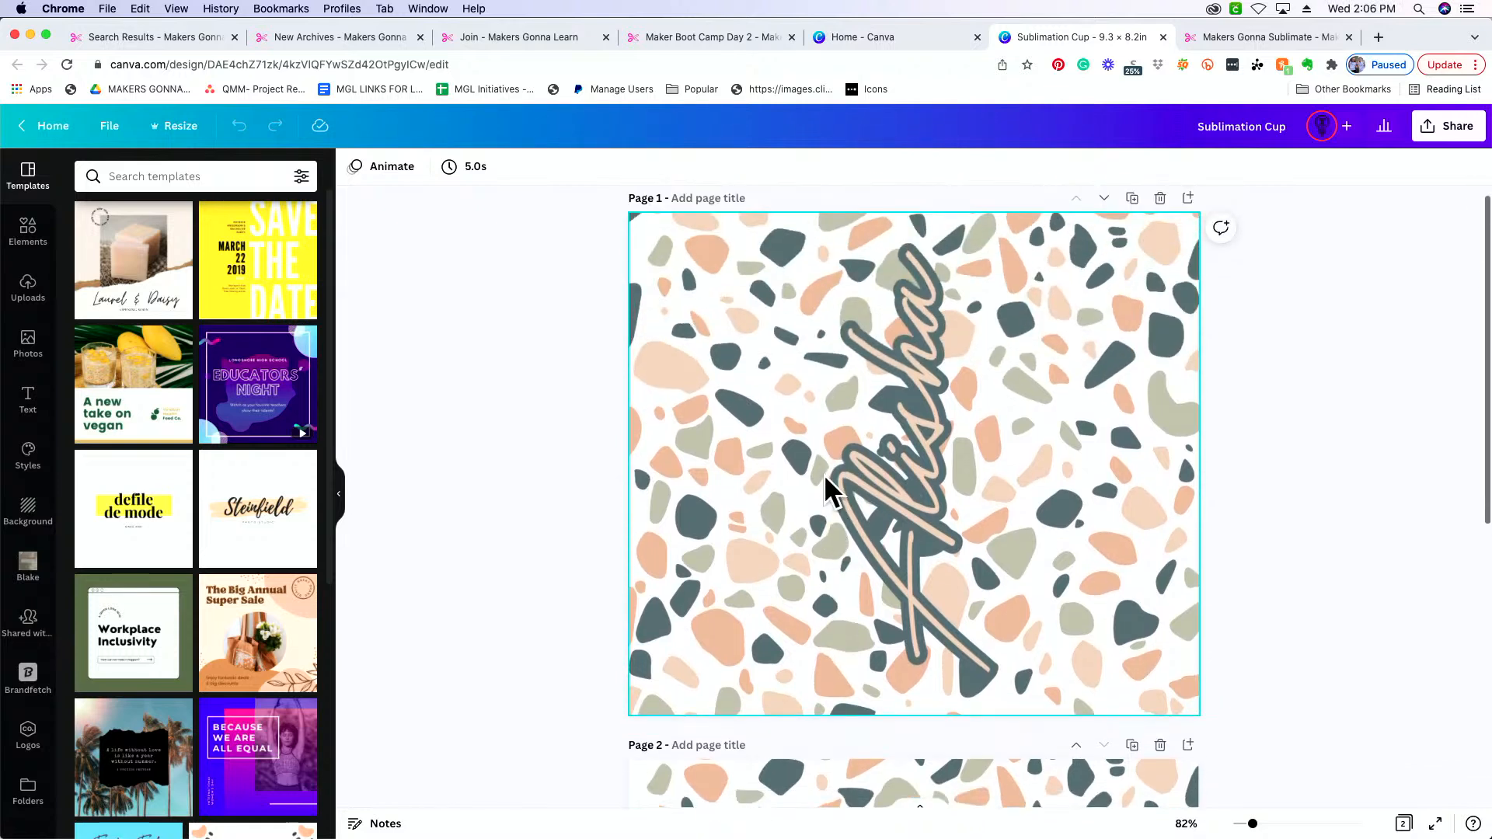
scroll(823, 474, up, 1)
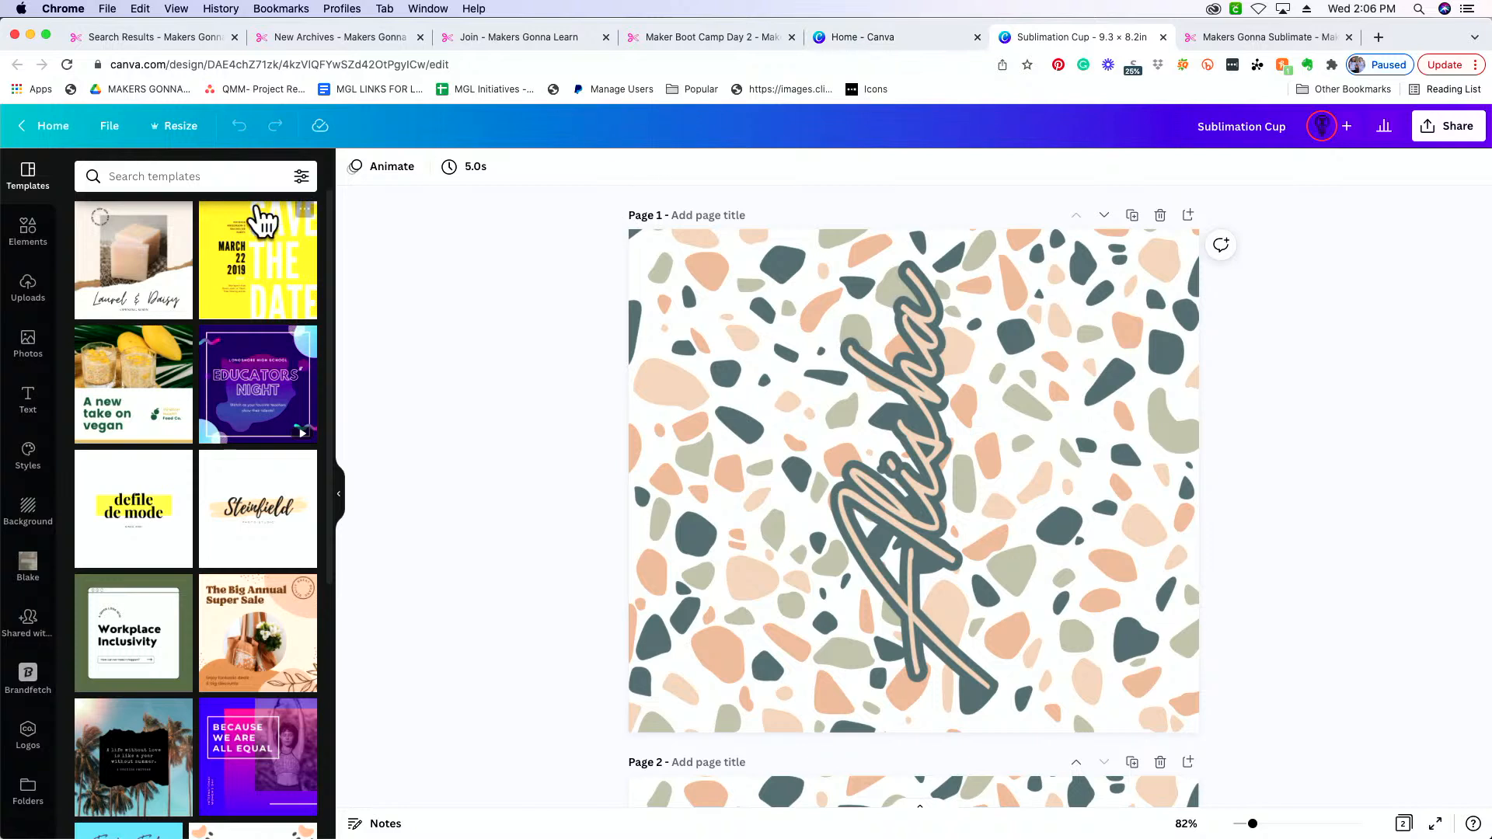
Check the design's custom page size and the crop area of the artwork on page 1.
click(166, 127)
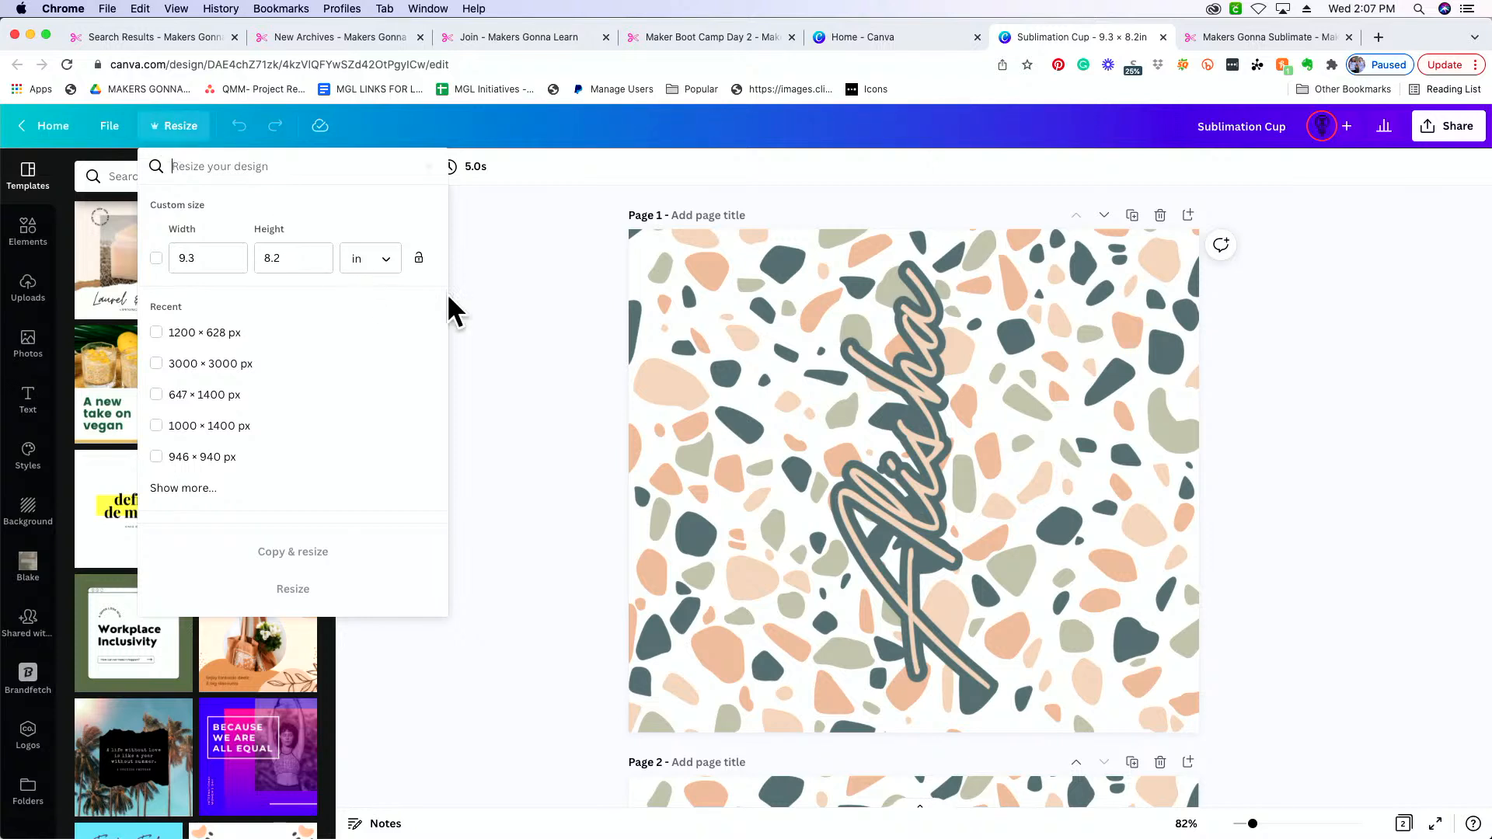
click(511, 293)
click(820, 381)
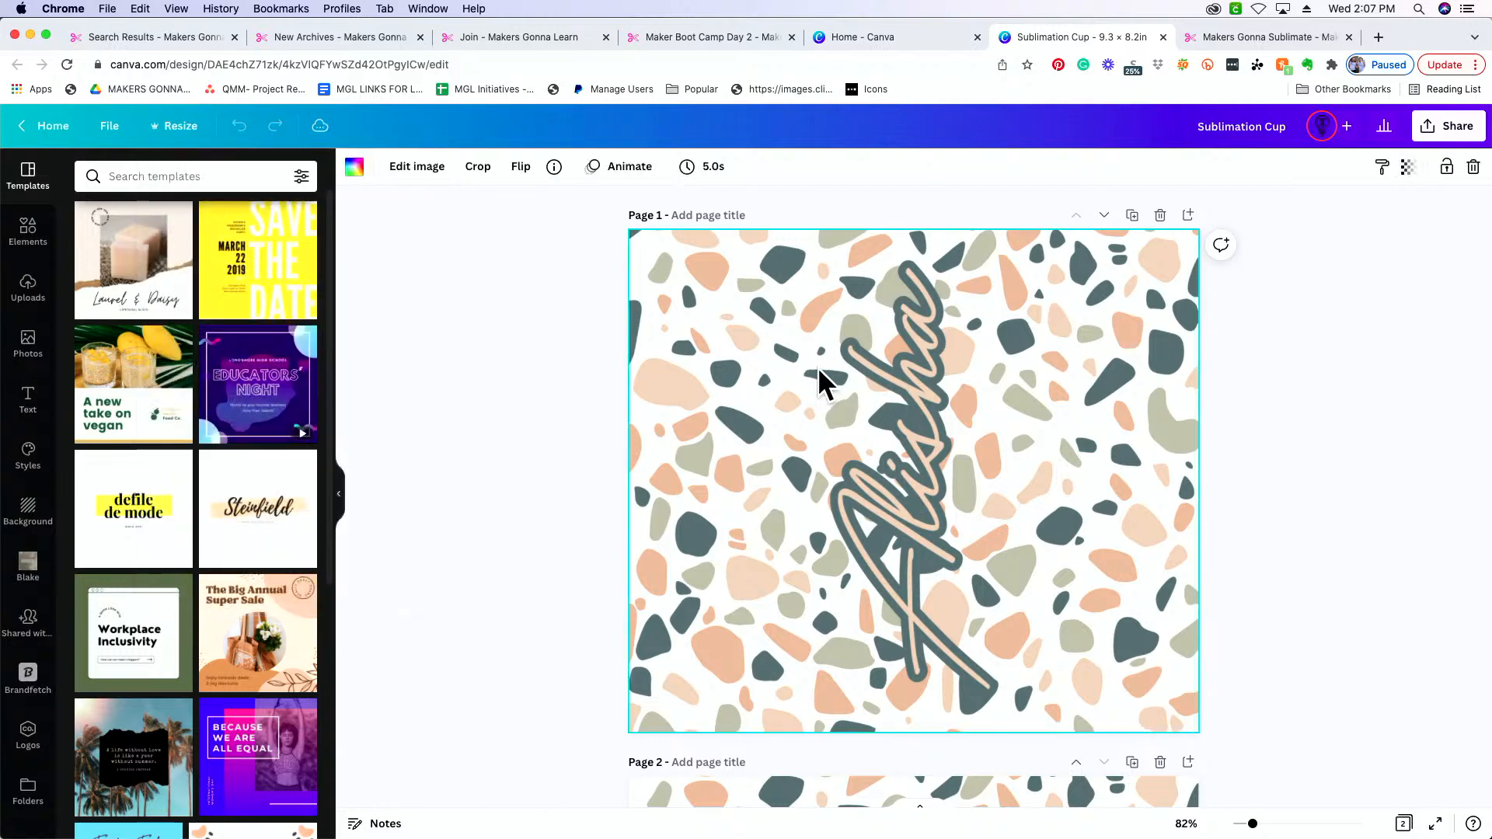
double_click(820, 381)
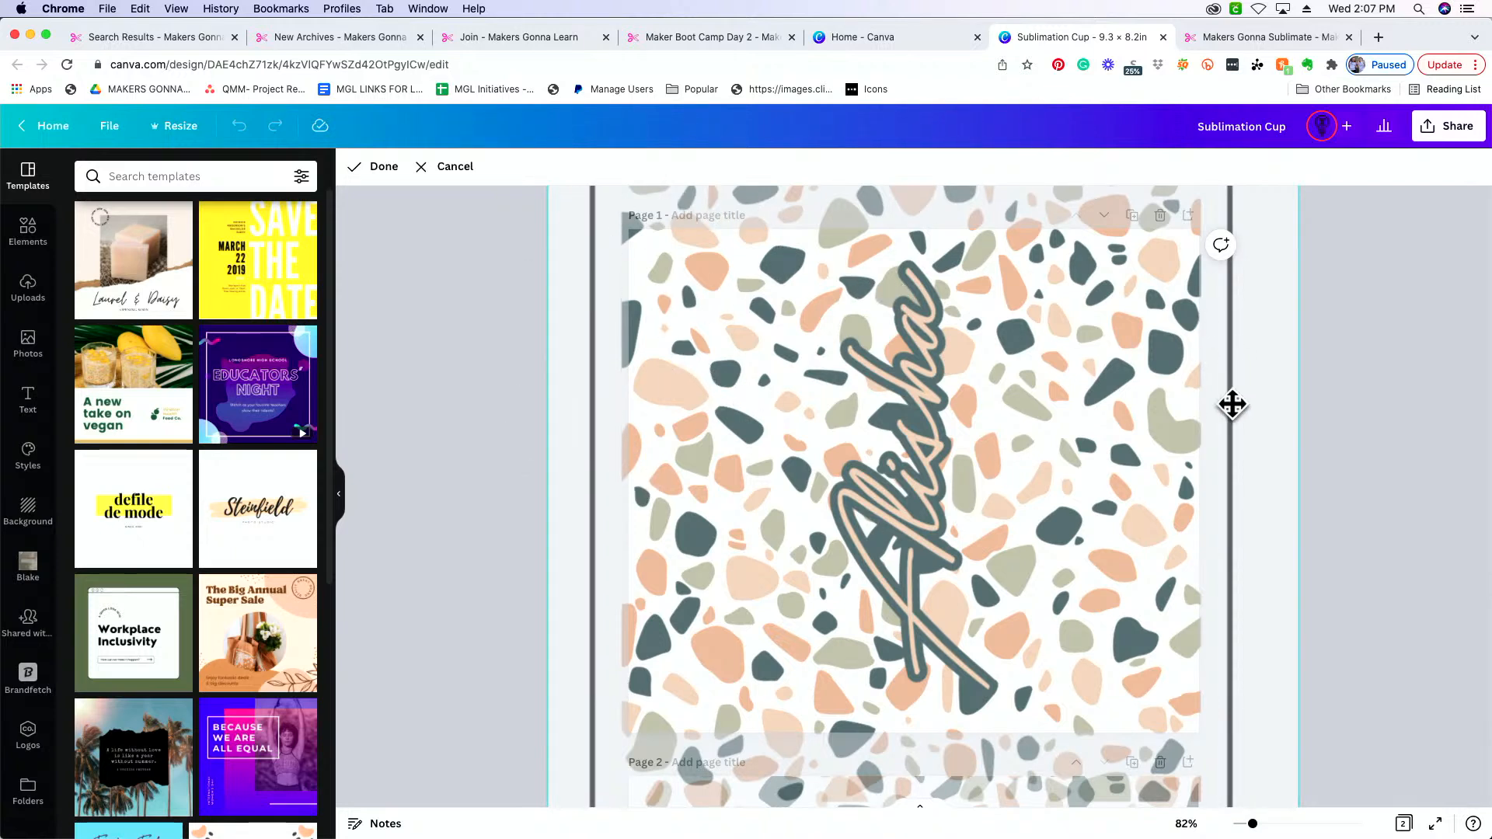
click(378, 167)
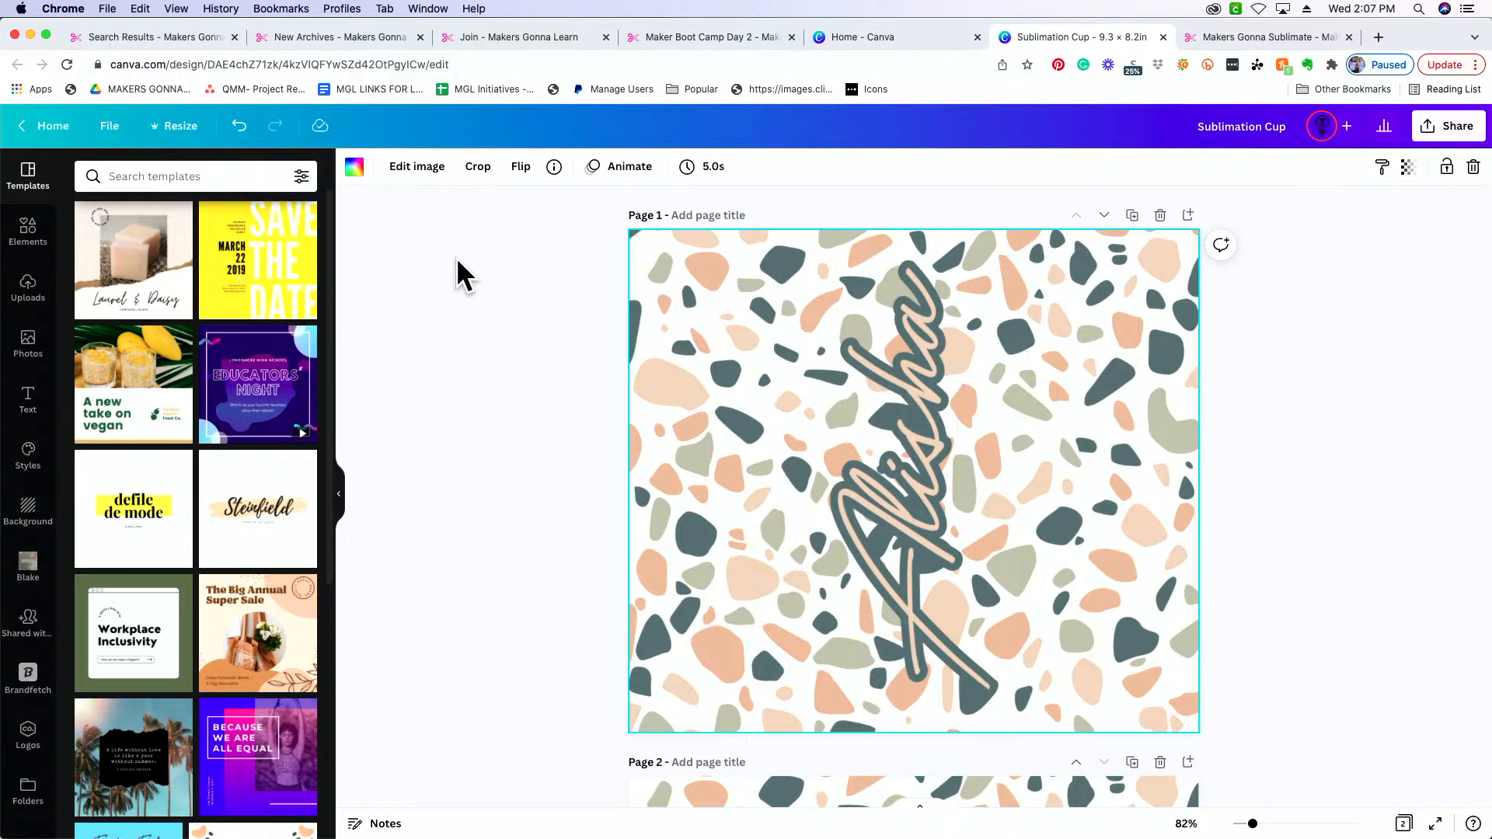
Add a blank page after page 2 of the Sublimation Cup design.
scroll(608, 339, down, 4)
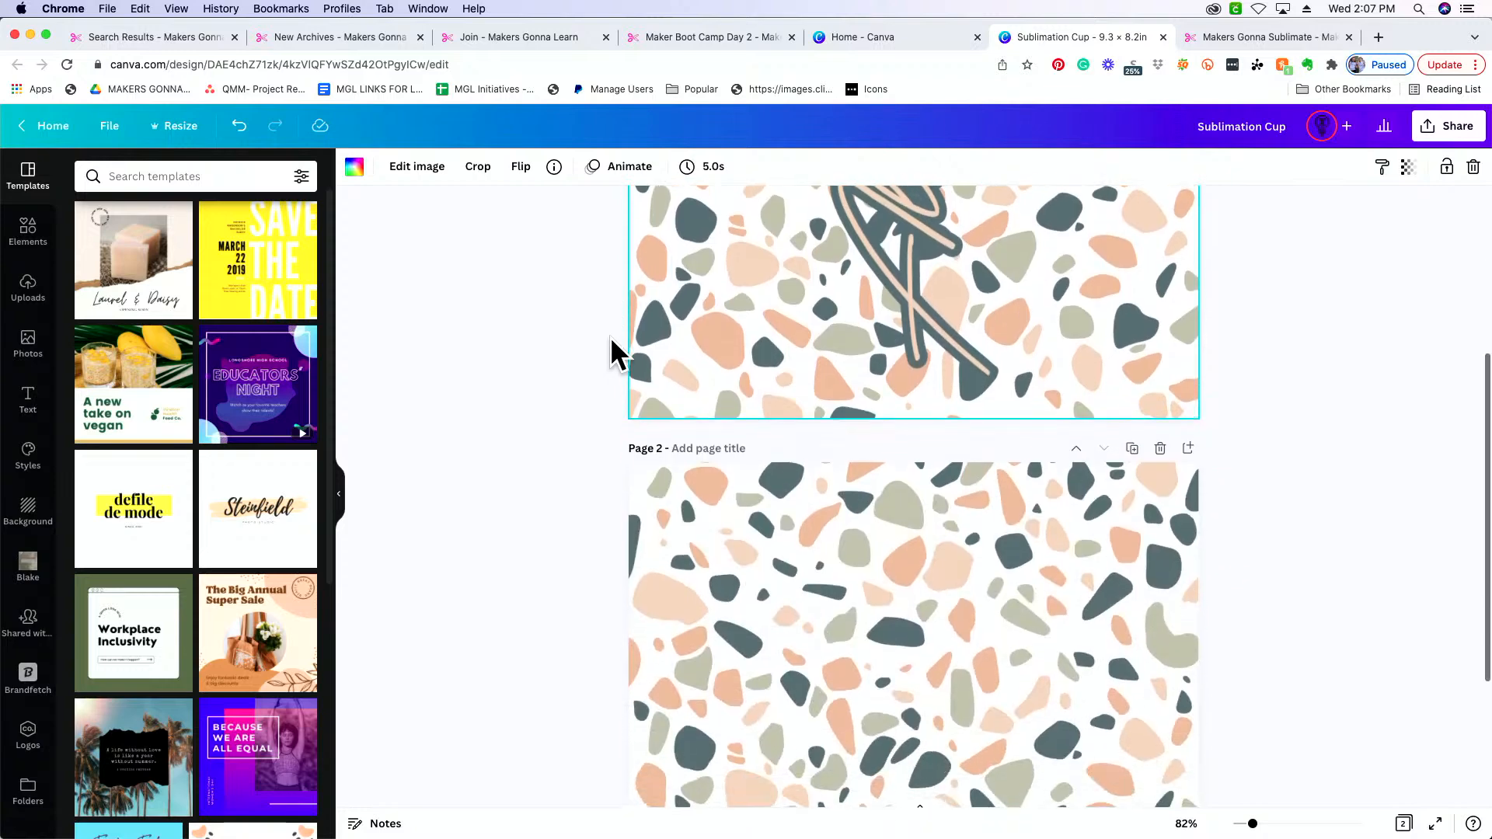
scroll(609, 352, down, 3)
scroll(607, 335, down, 2)
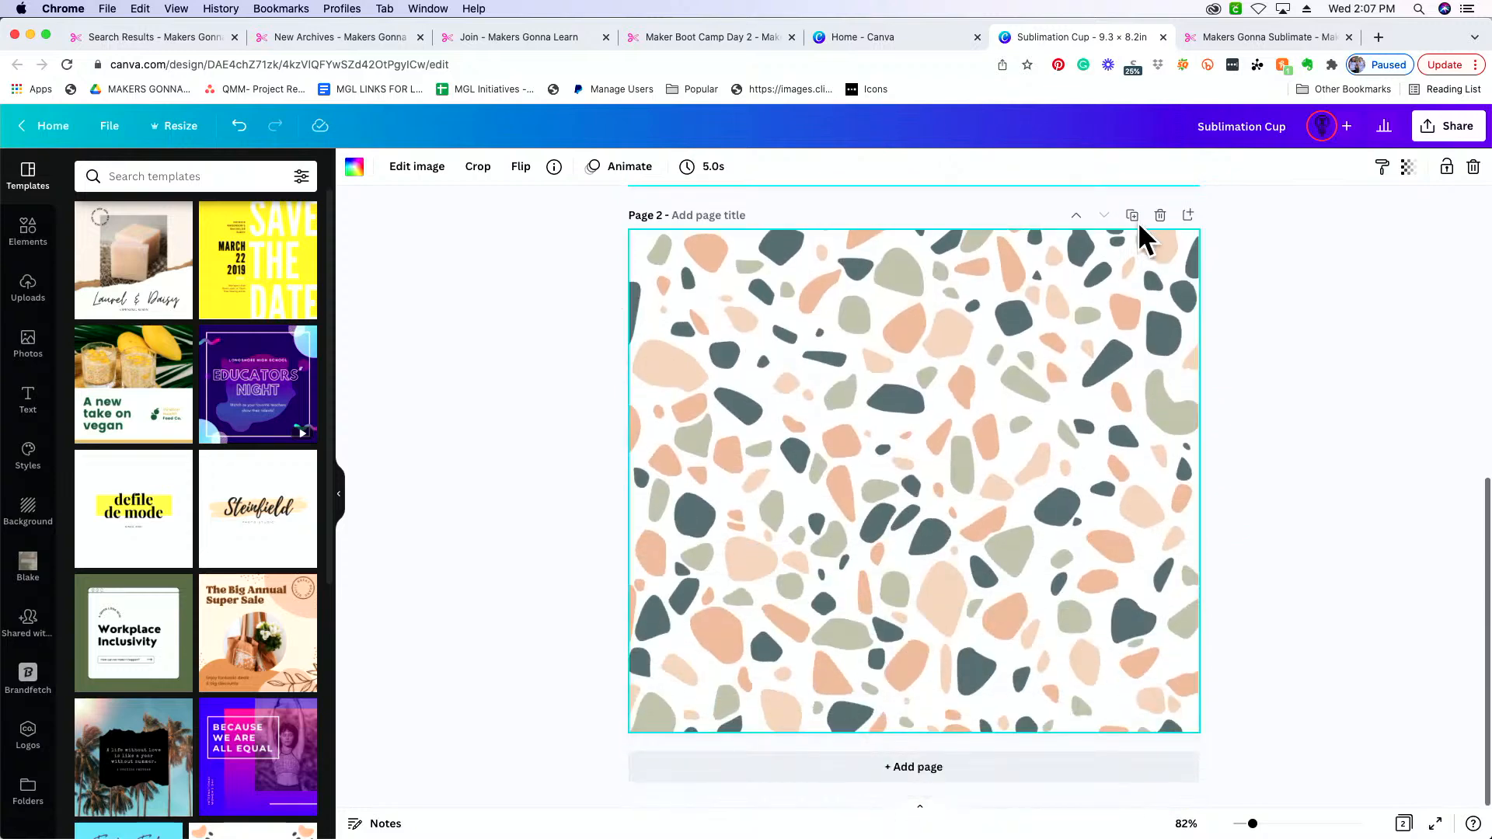
click(1188, 216)
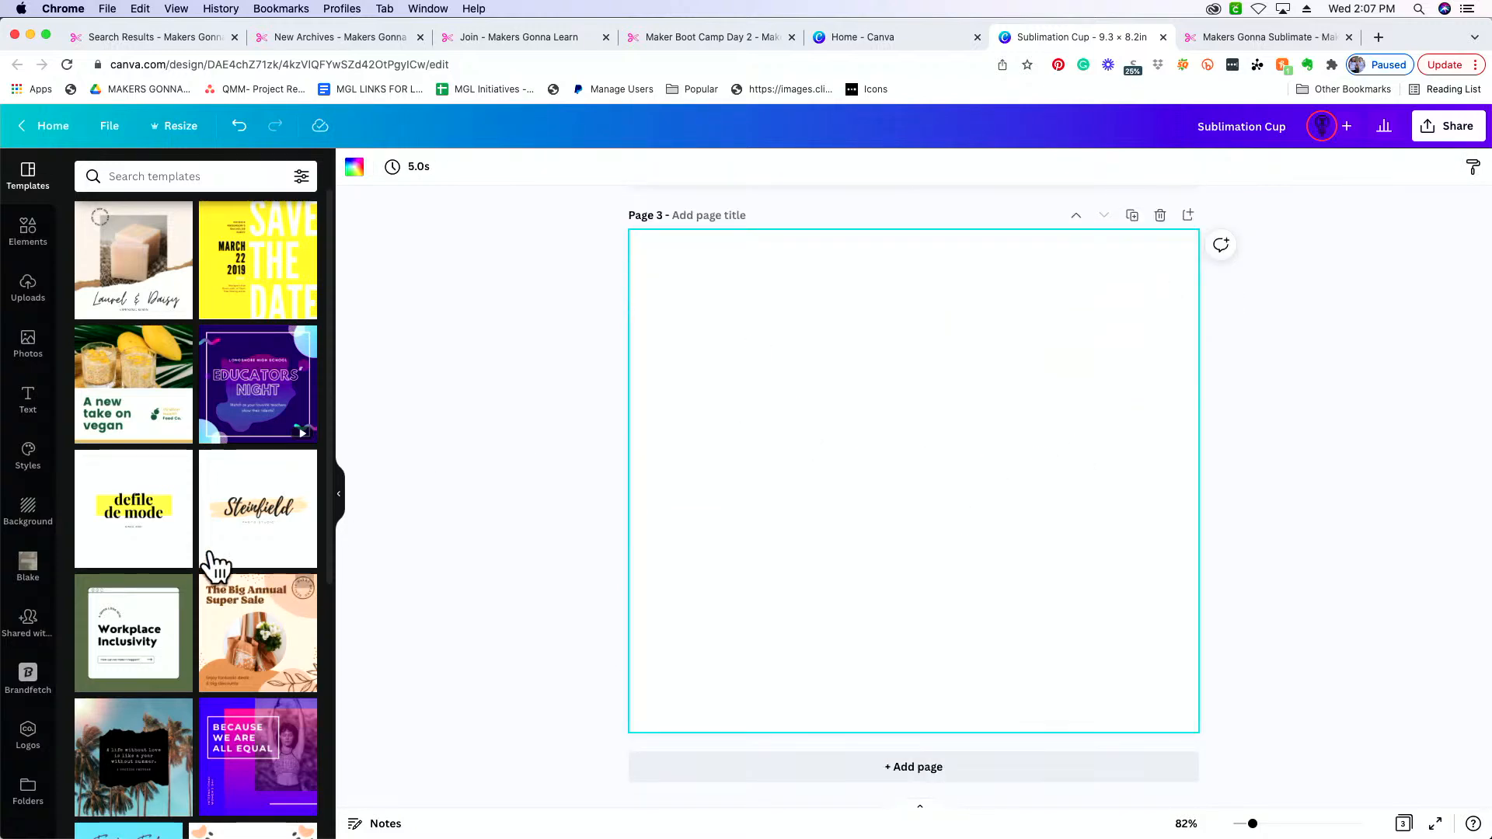
Place the uploaded plain terrazzo pattern on page 3 and enlarge it until its black border lies outside the page.
click(23, 289)
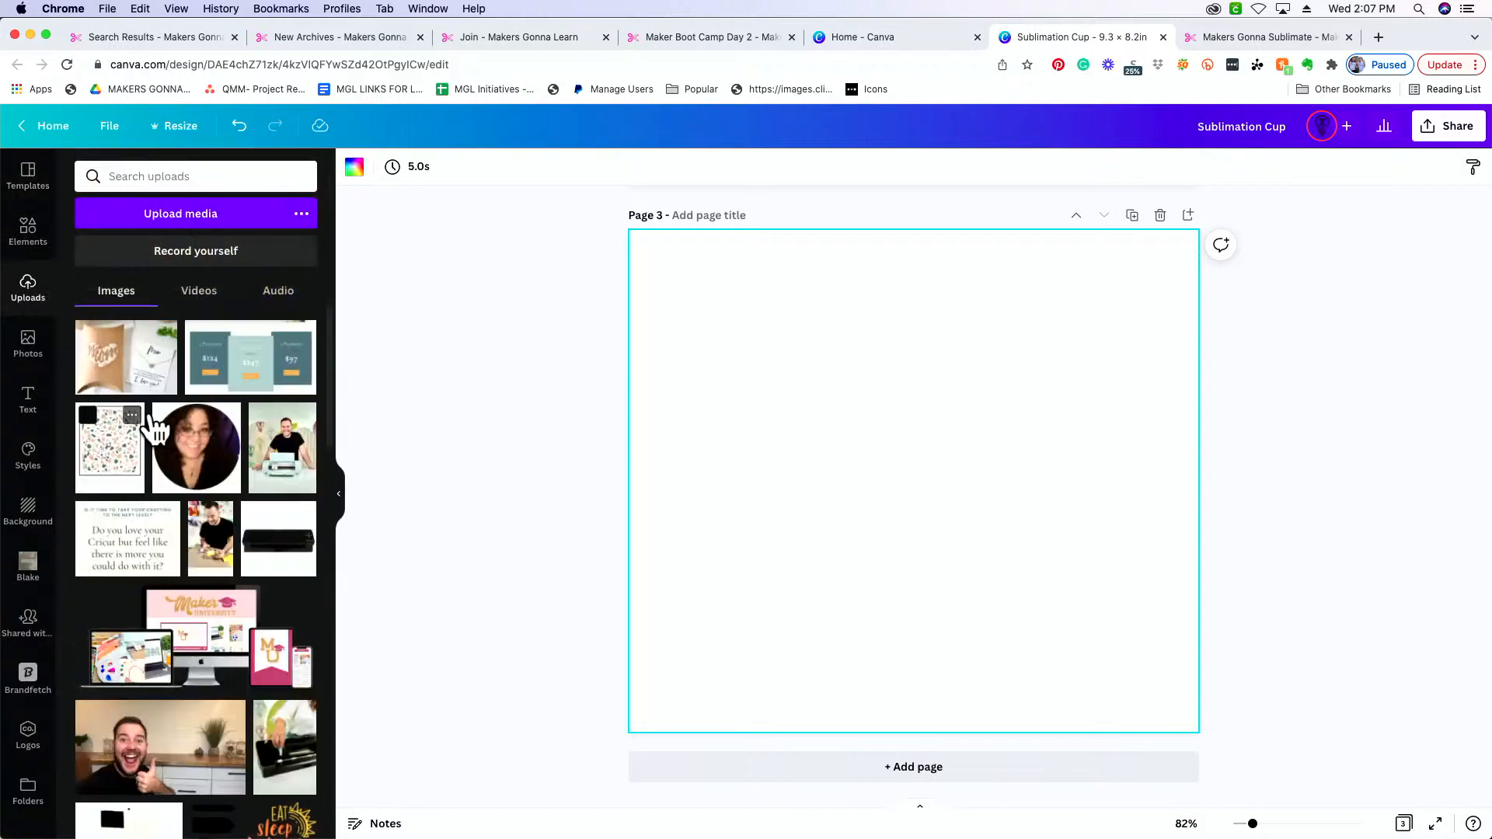
drag(109, 480, 703, 378)
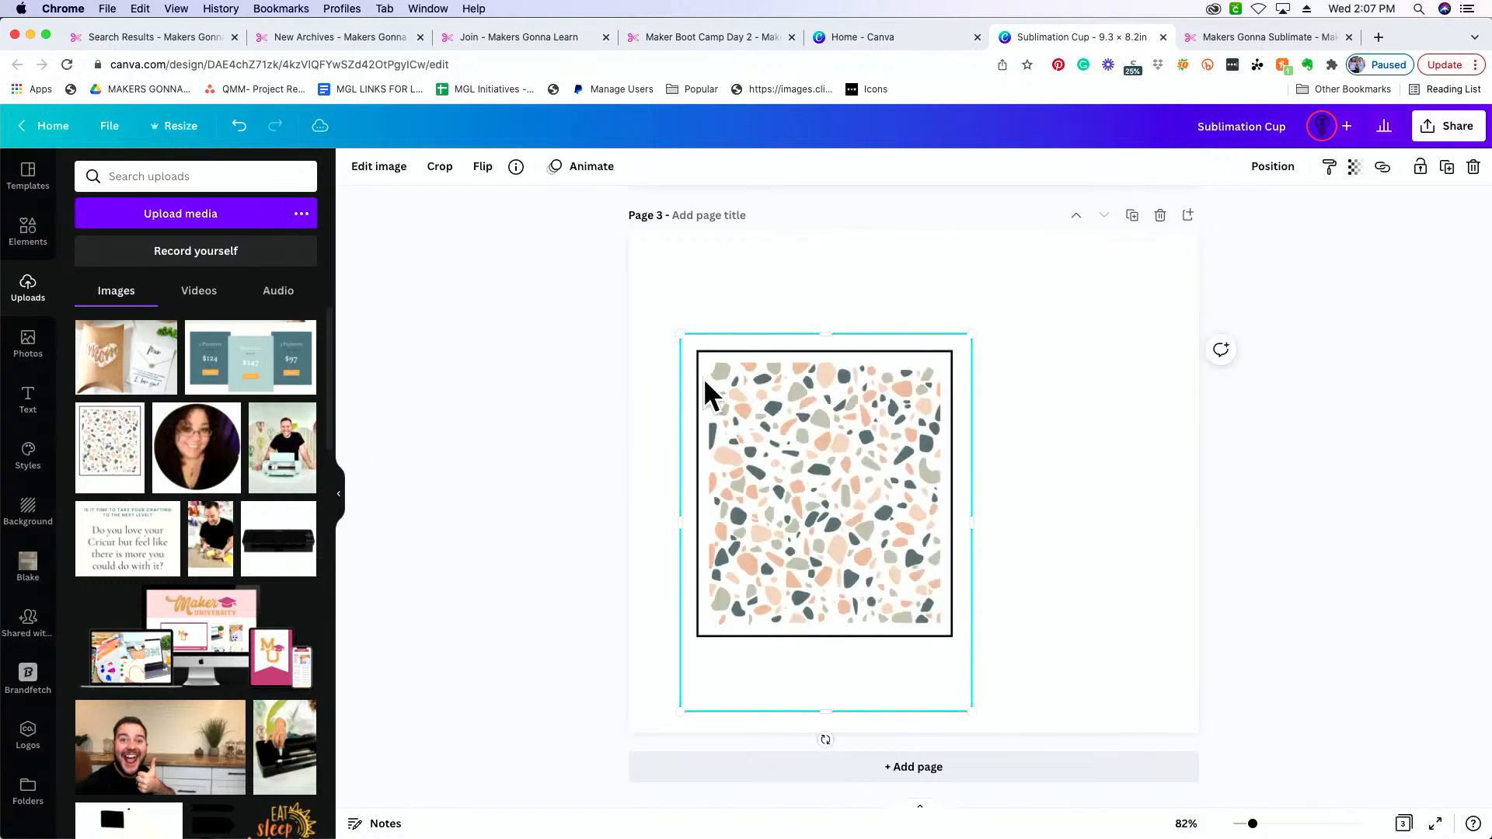
drag(677, 328, 493, 156)
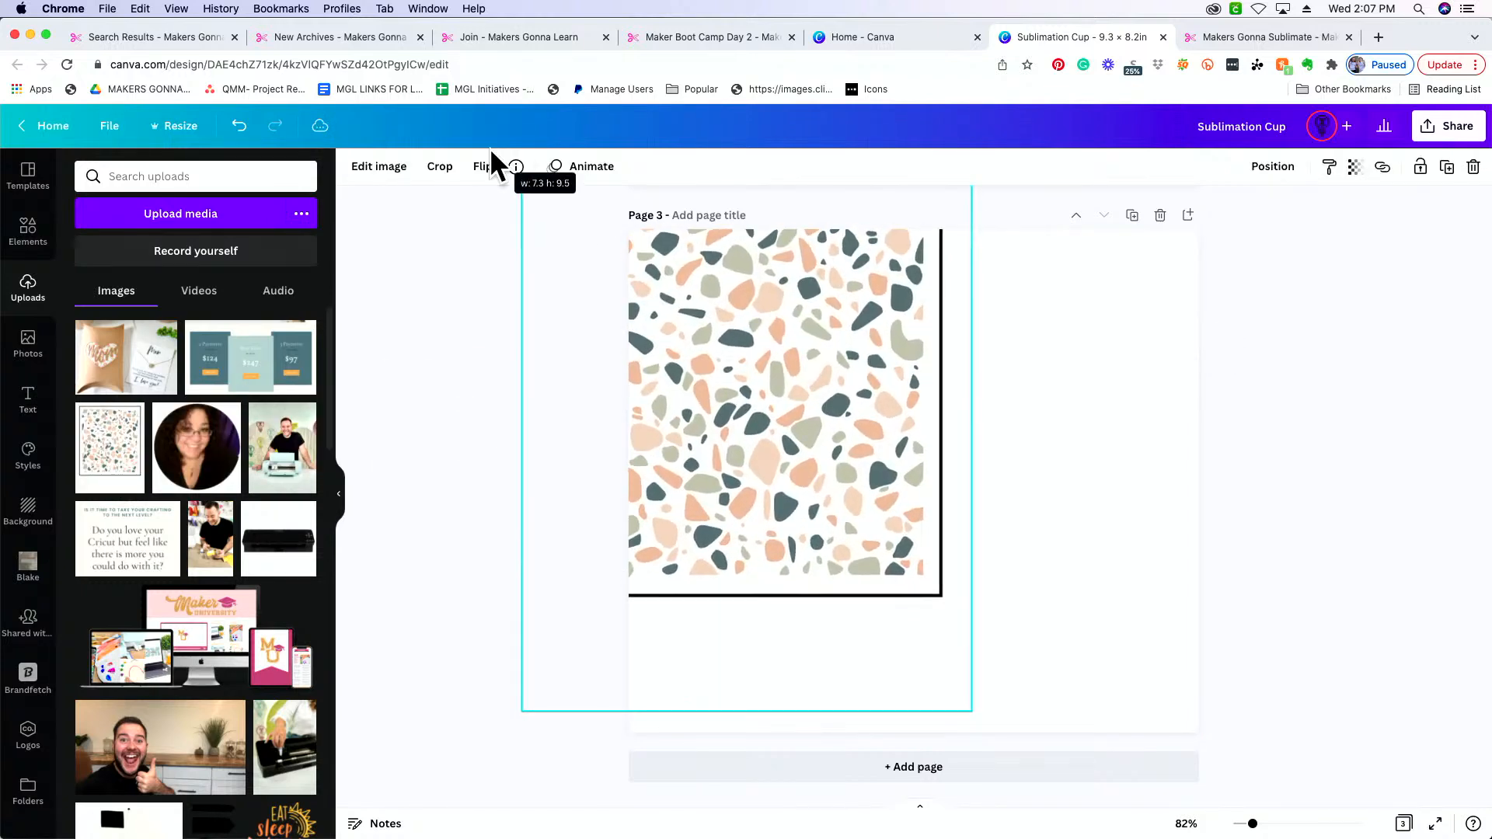
drag(970, 709, 1484, 808)
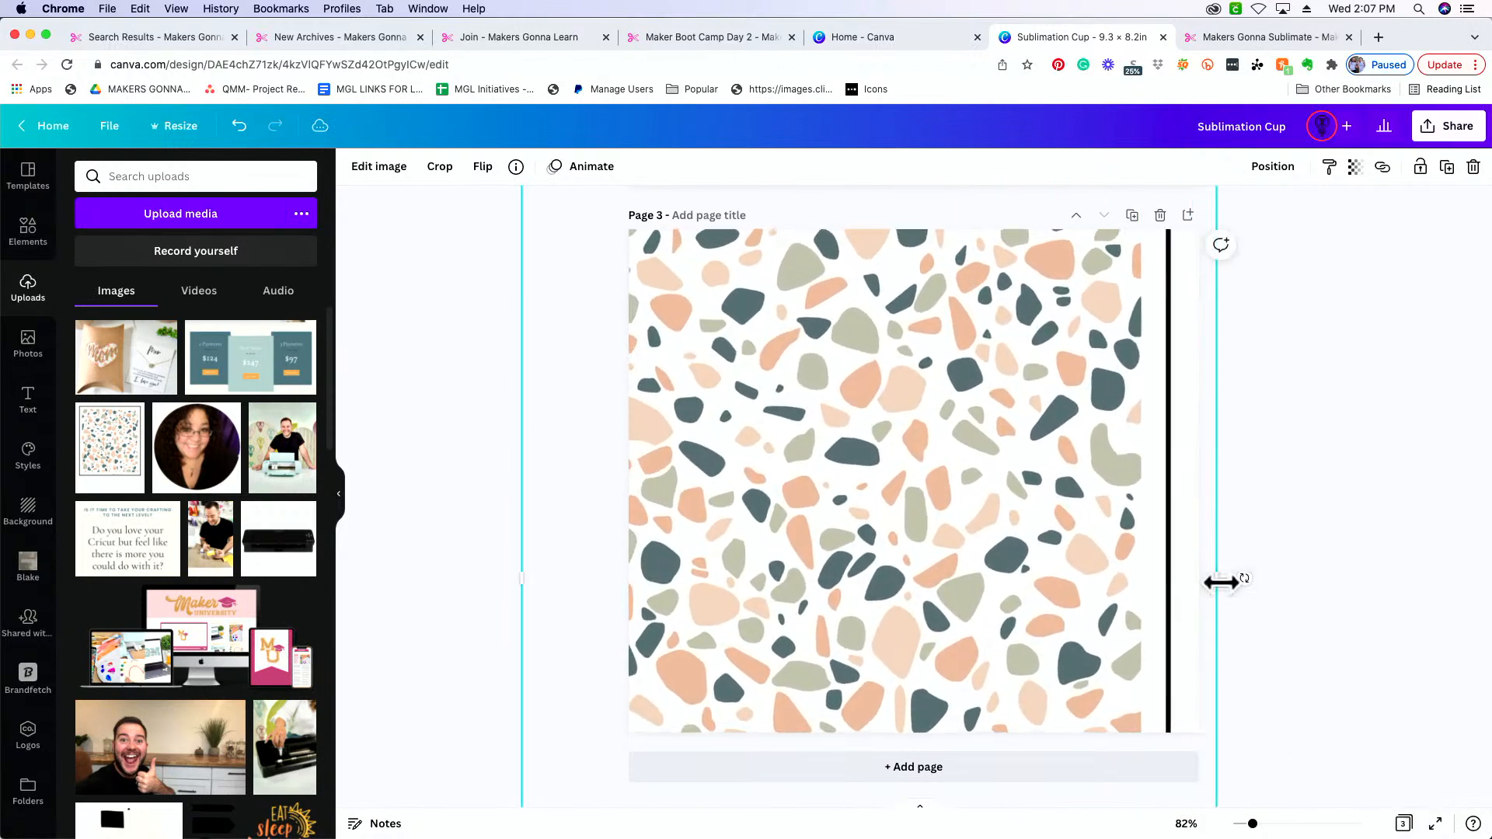
drag(1218, 580, 1289, 577)
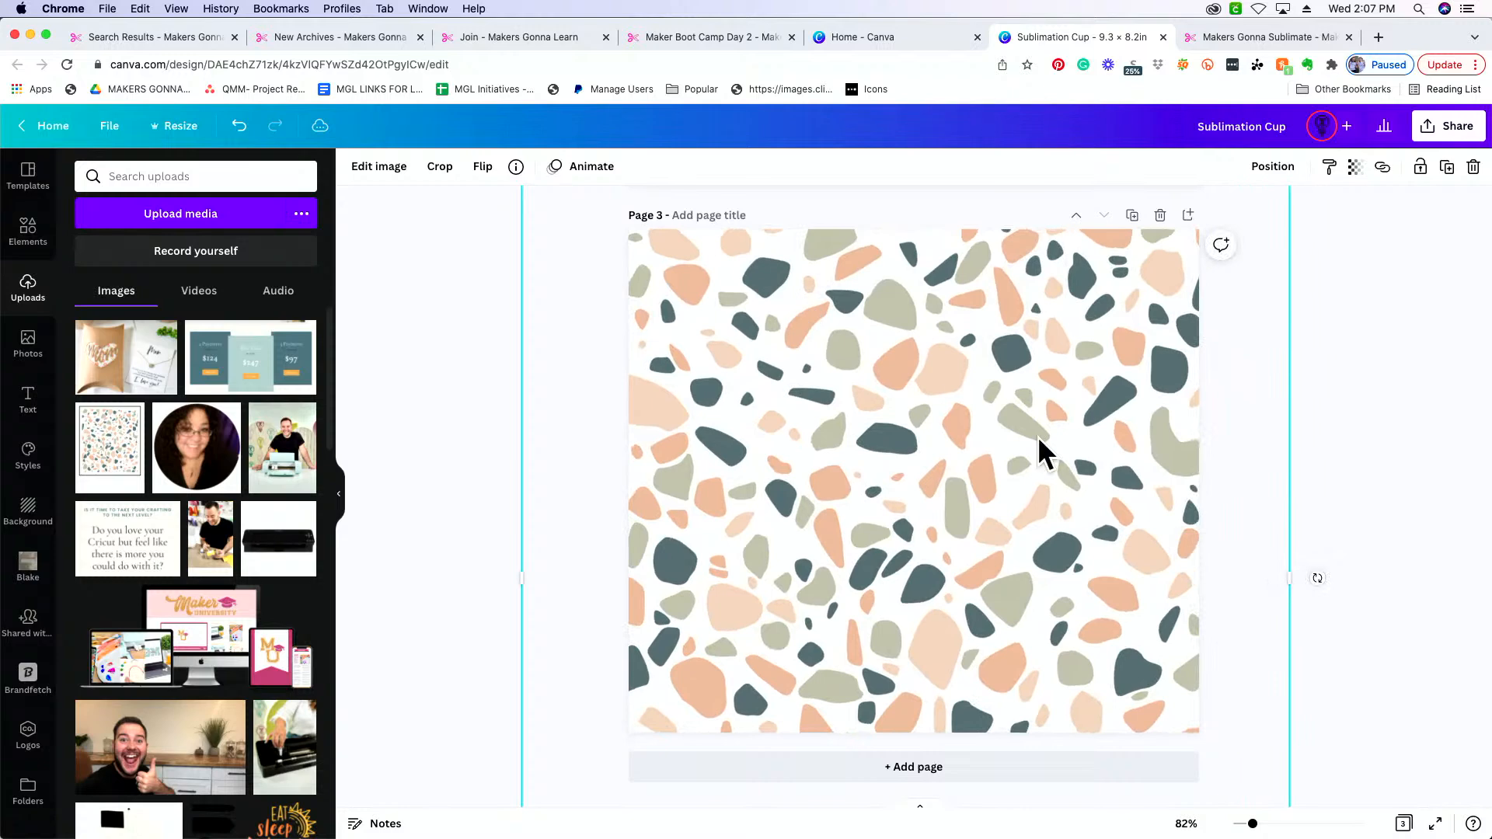
Compare page 3 with the first two pages and delete the plain terrazzo pattern from page 3.
scroll(832, 489, up, 10)
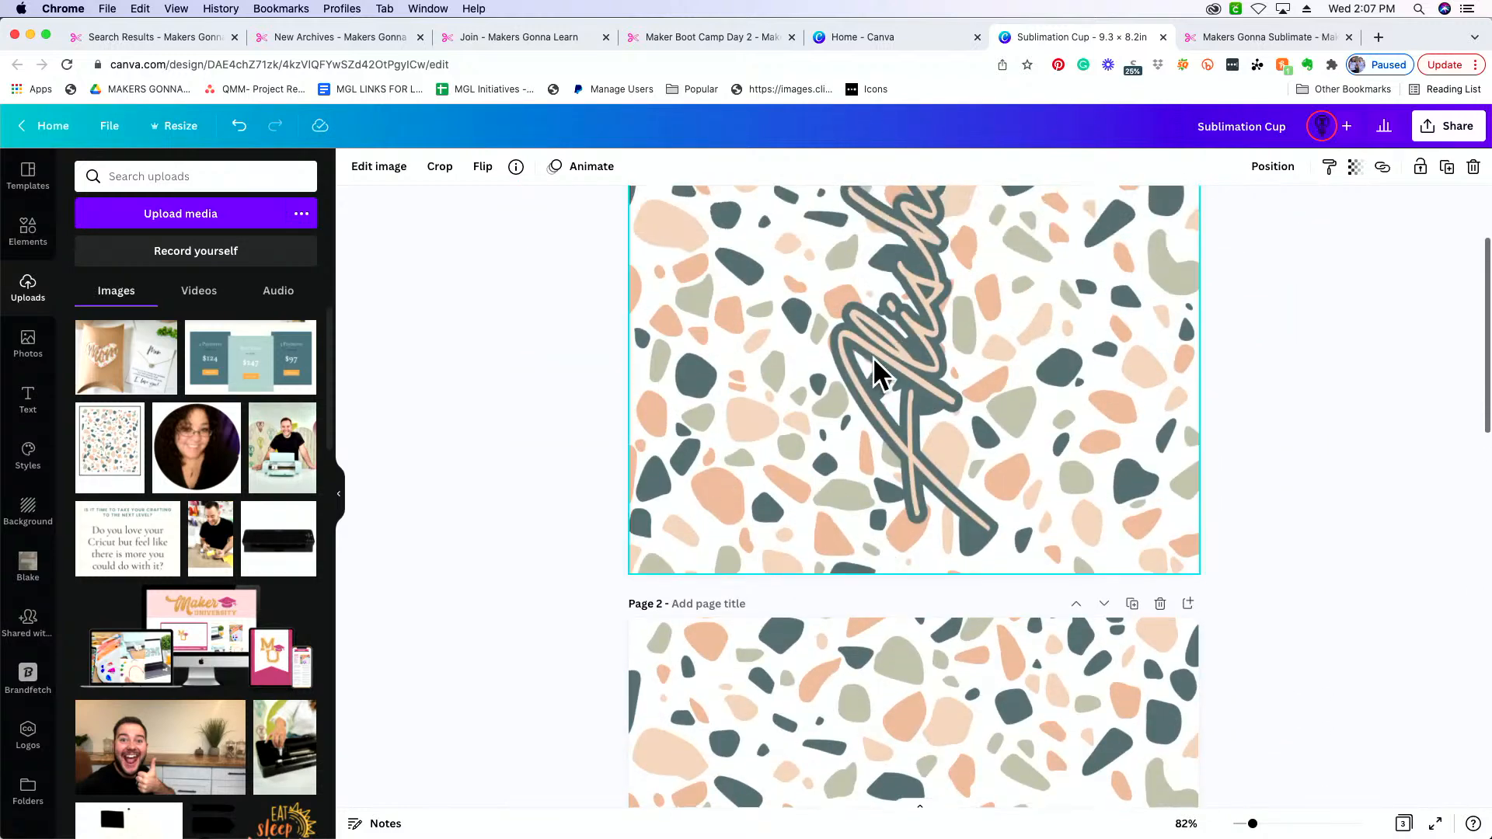
scroll(867, 379, down, 10)
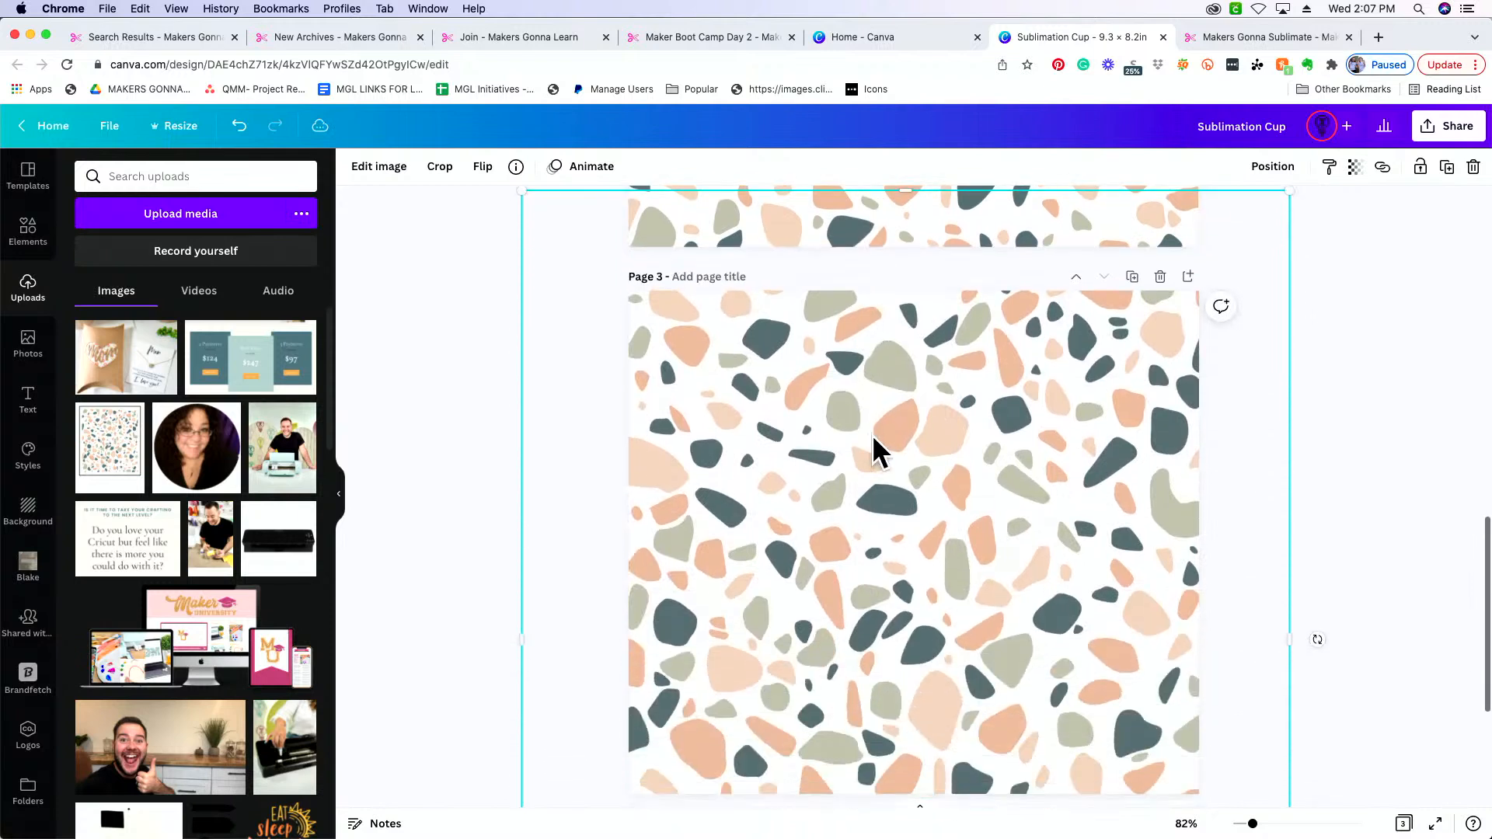
key(Delete)
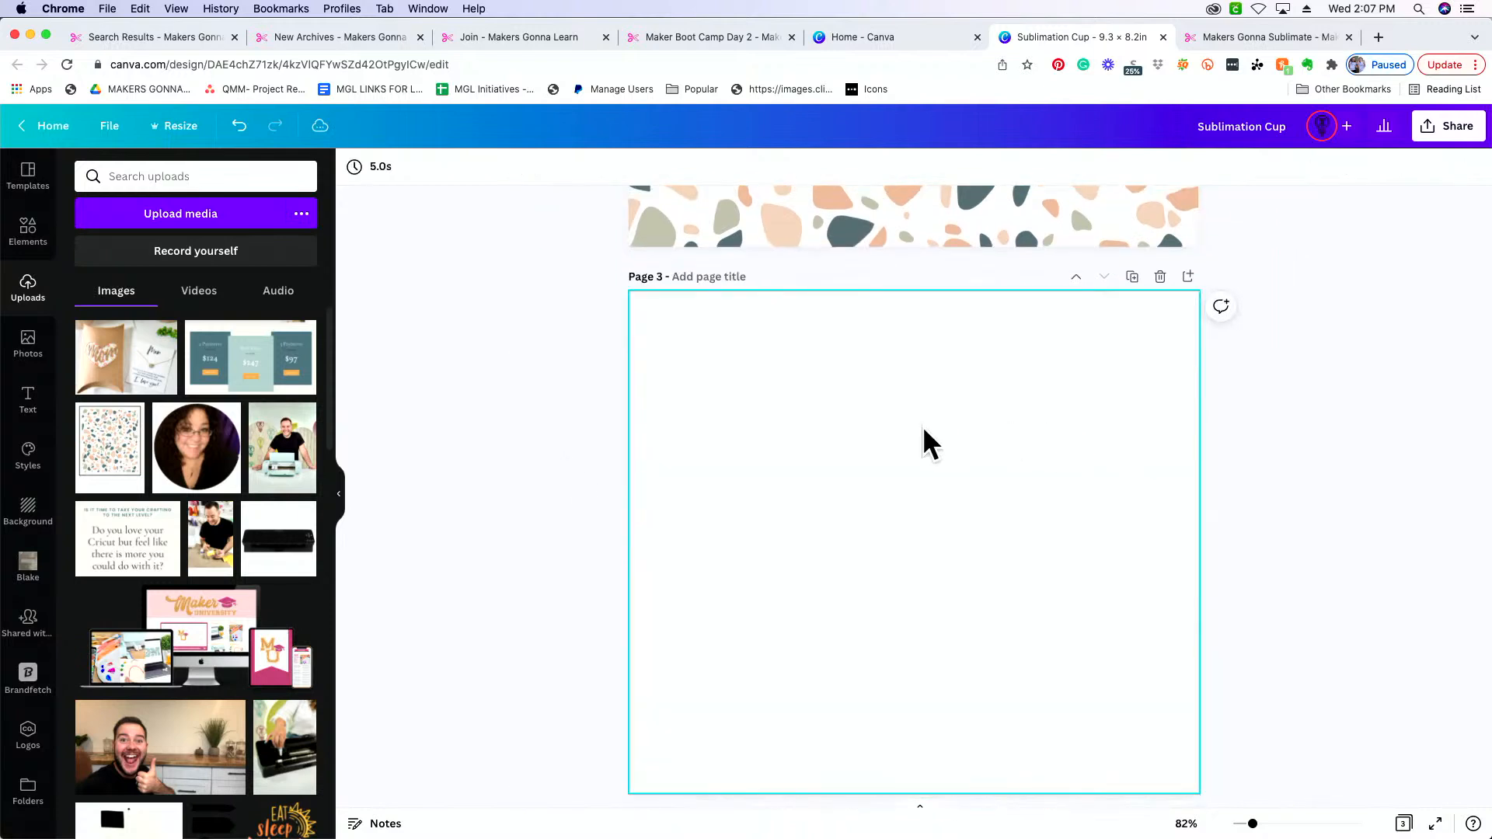
Upload the exported mirrored PNG from the Documents folder in Finder to the Canva image uploads.
scroll(265, 512, down, 5)
scroll(261, 529, down, 2)
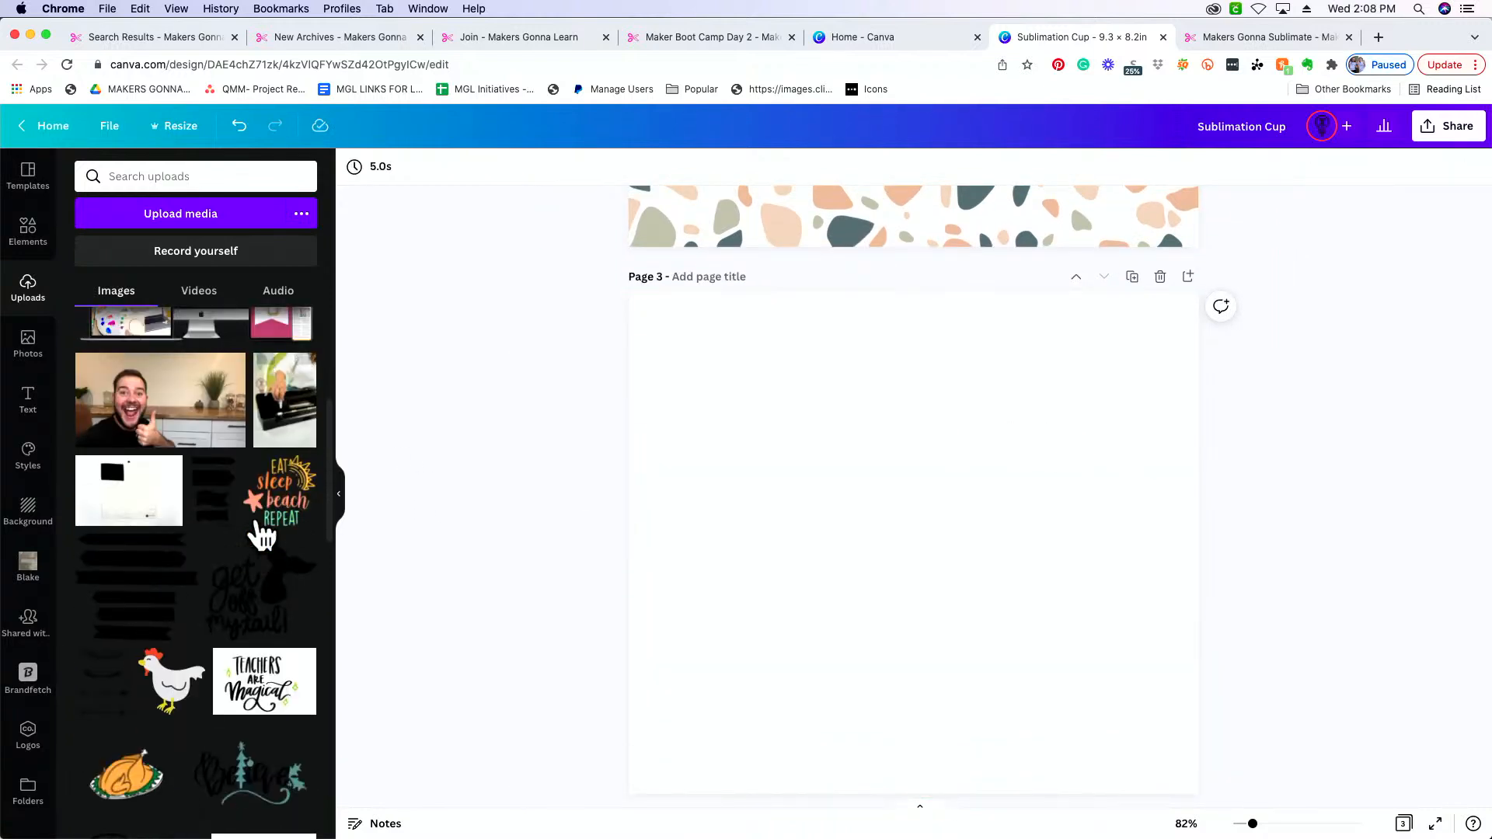
scroll(261, 528, up, 5)
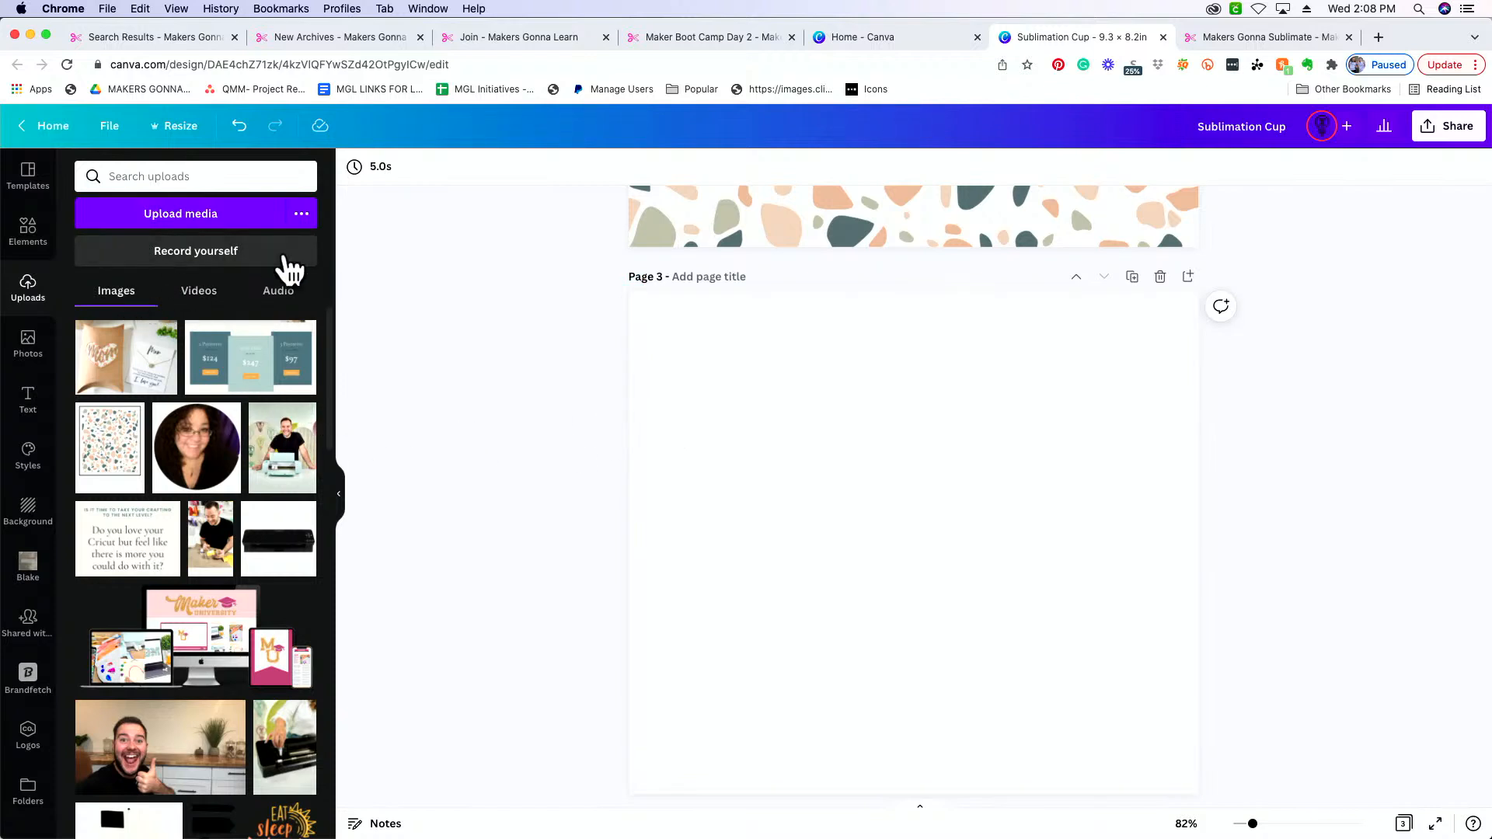
click(304, 217)
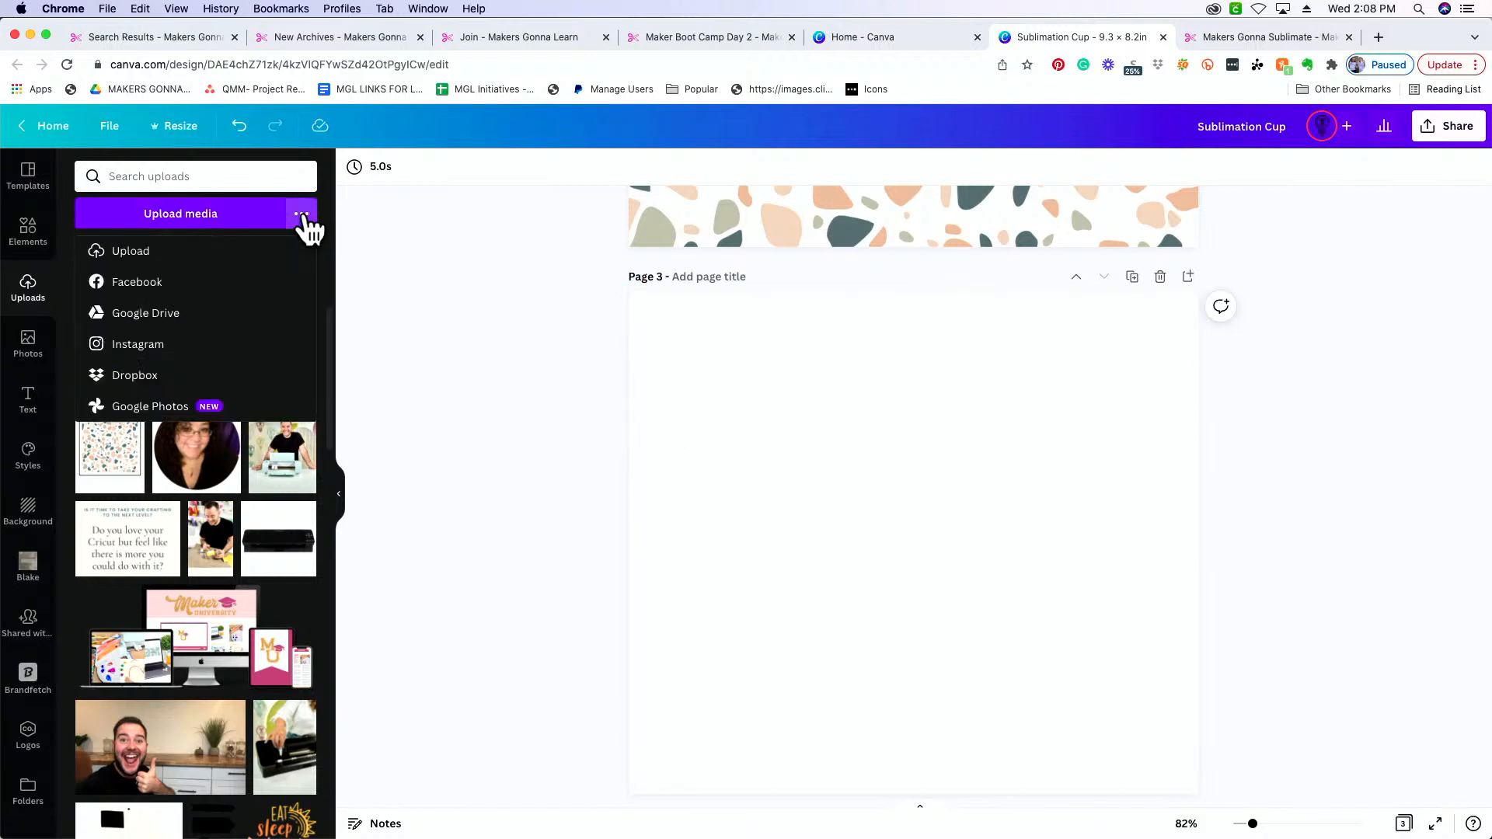
click(198, 255)
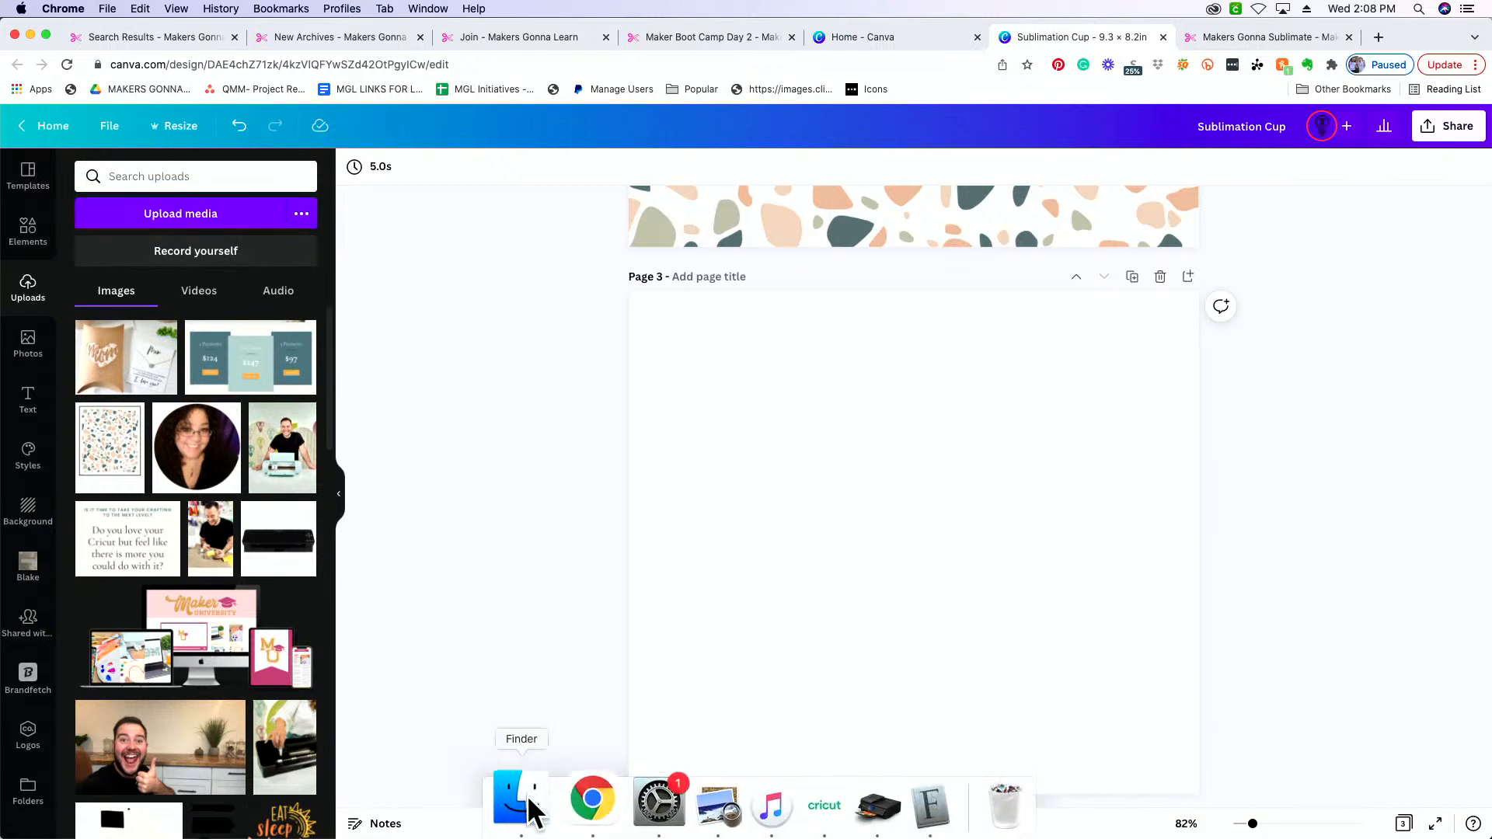
click(522, 801)
drag(188, 651, 175, 472)
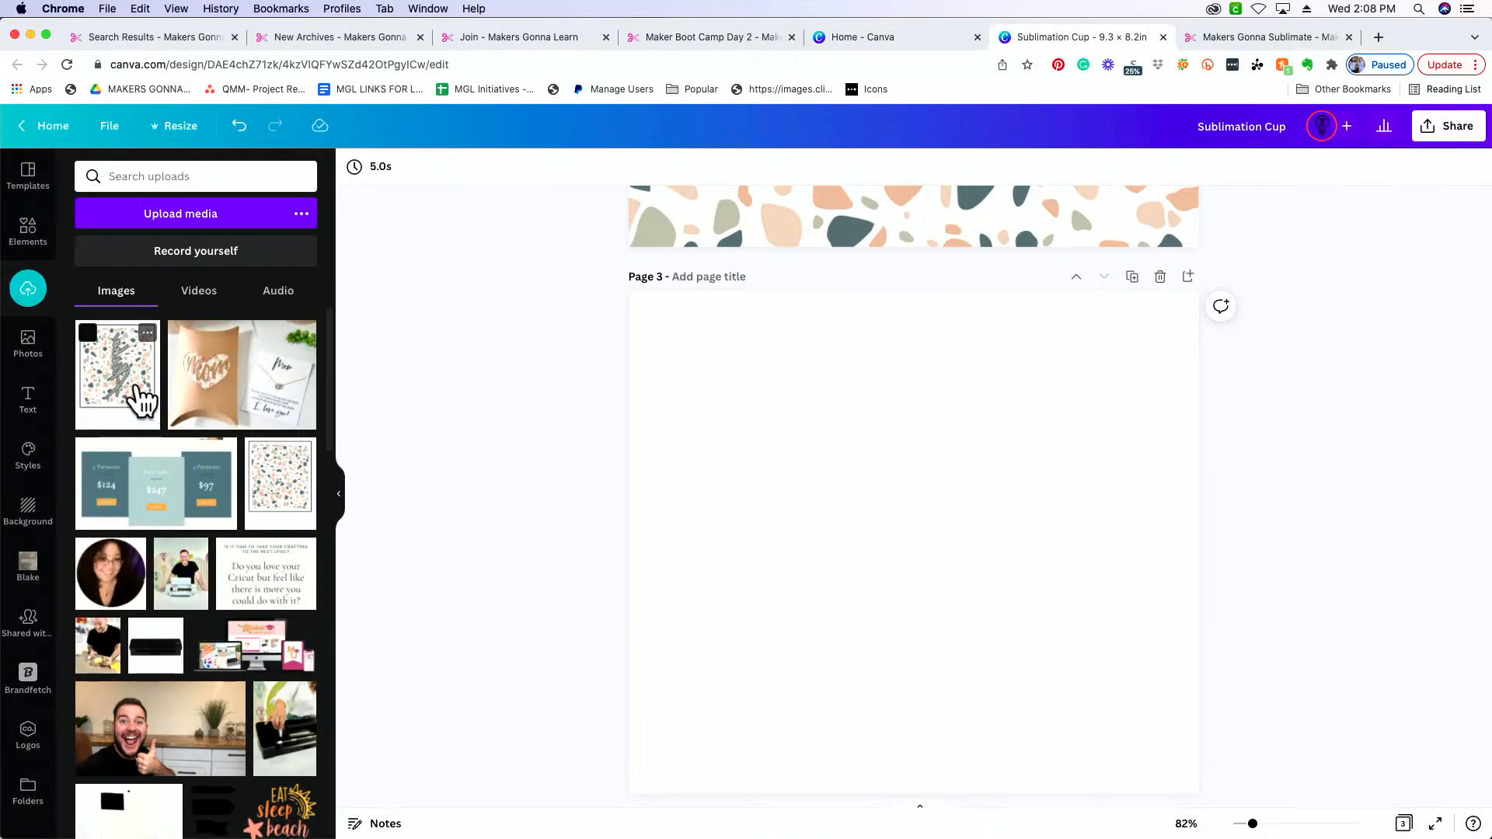
Place the uploaded mirrored name artwork on page 3, enlarge it to about the page's width, and centre it horizontally.
click(138, 400)
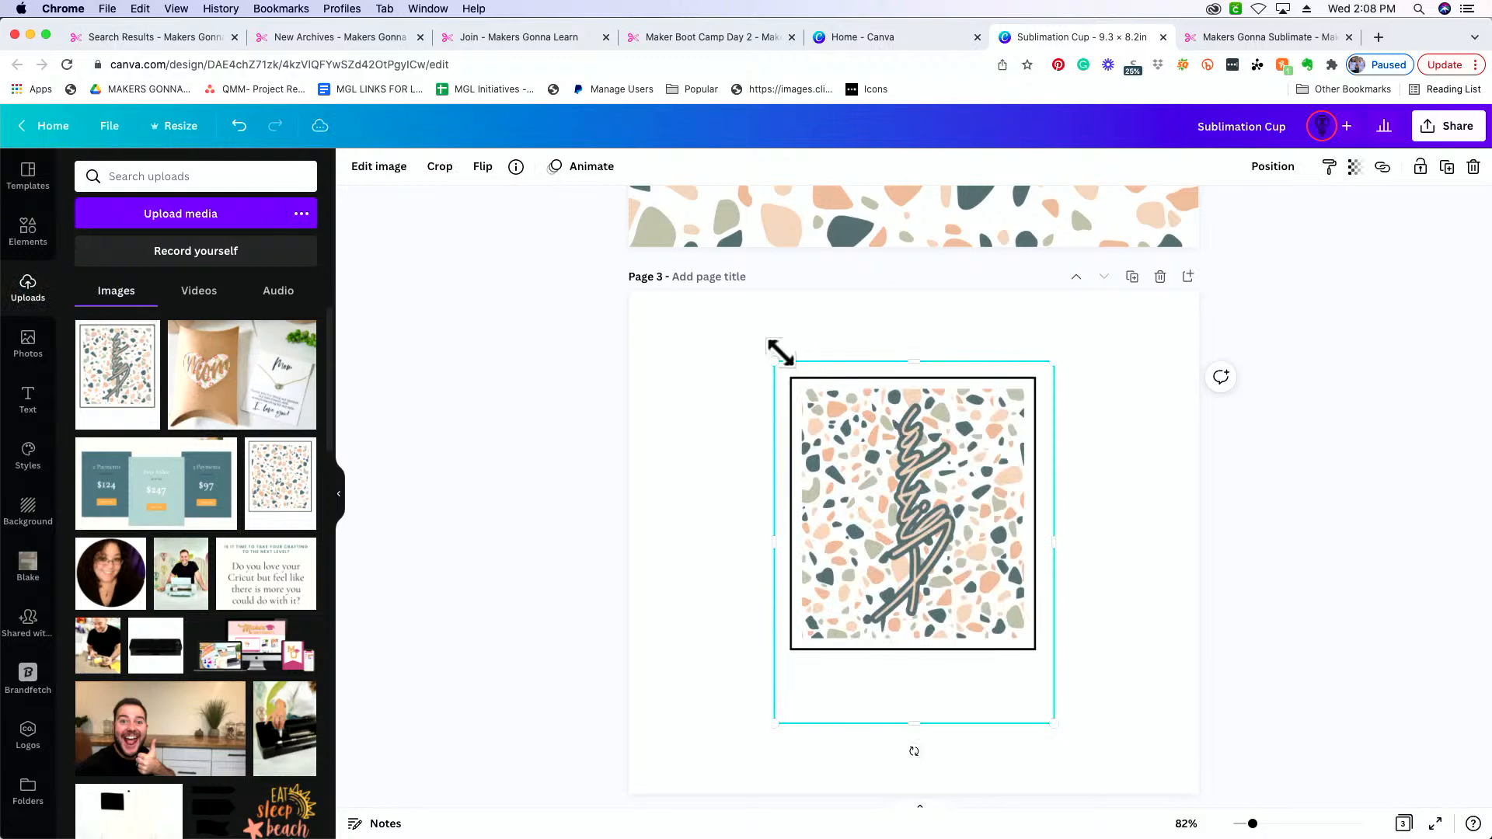
drag(775, 361, 617, 299)
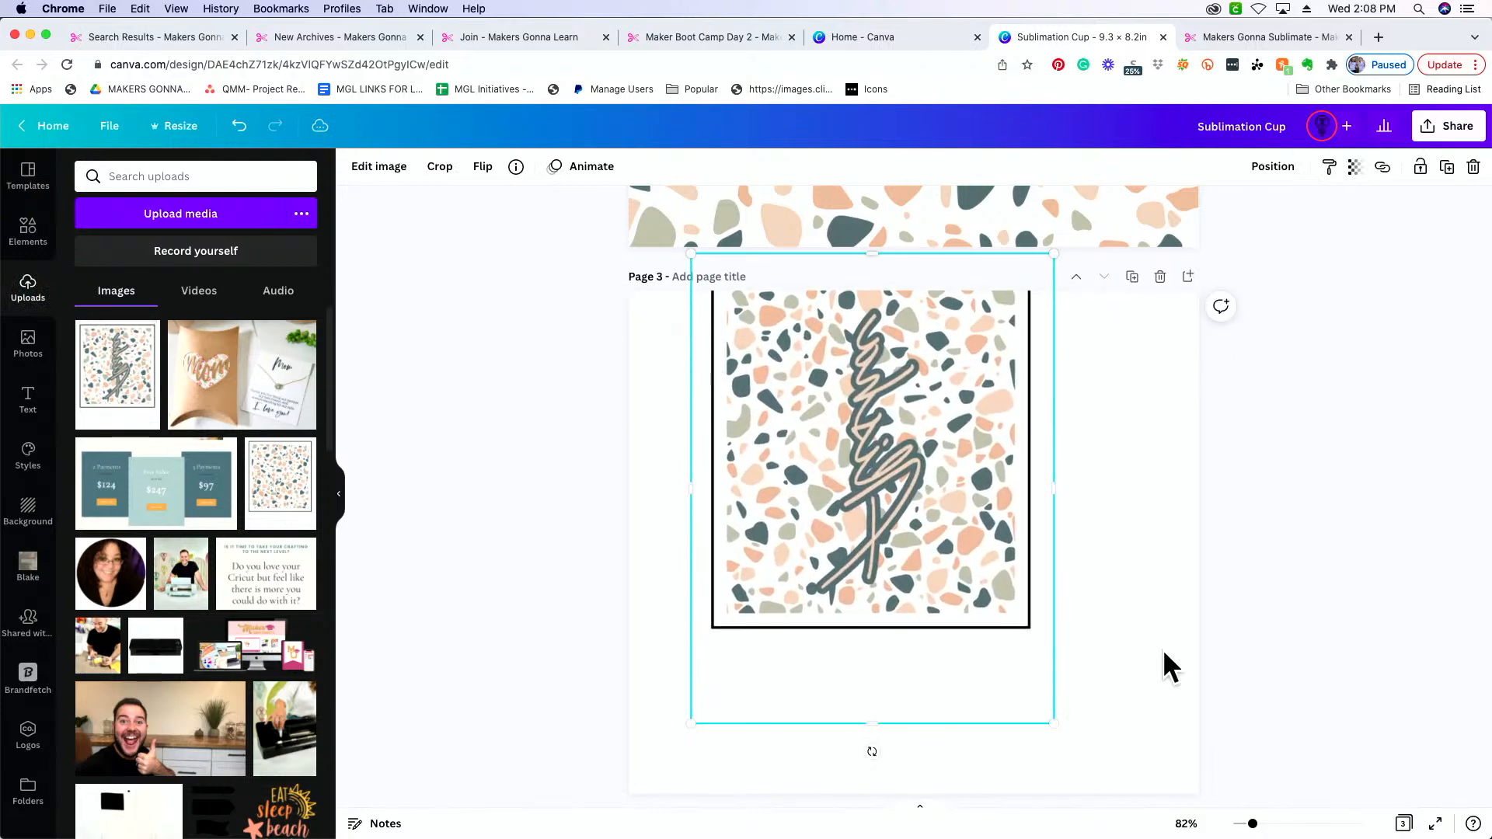
drag(1055, 725, 1377, 811)
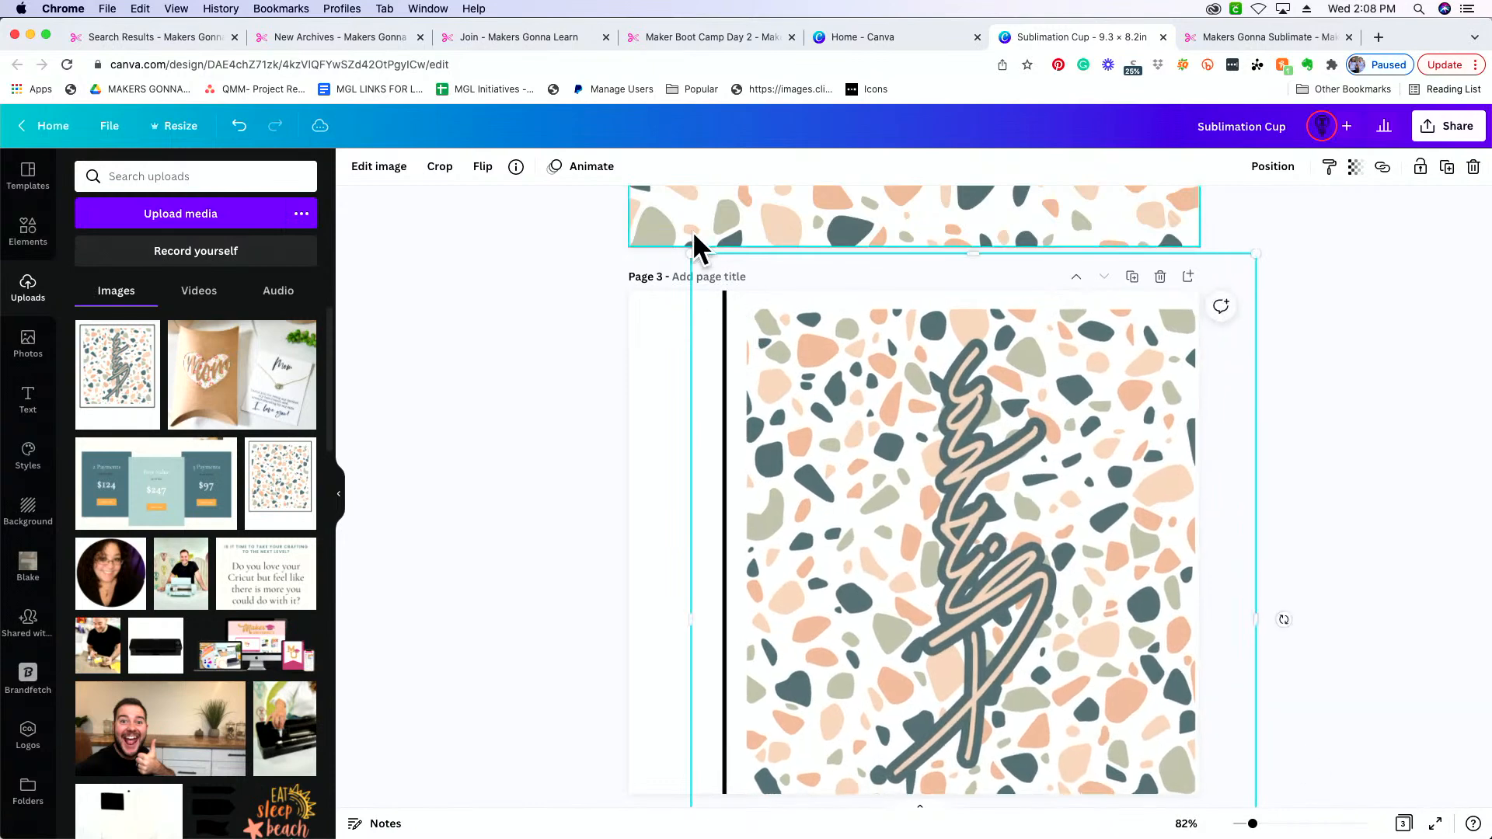
drag(680, 247, 603, 220)
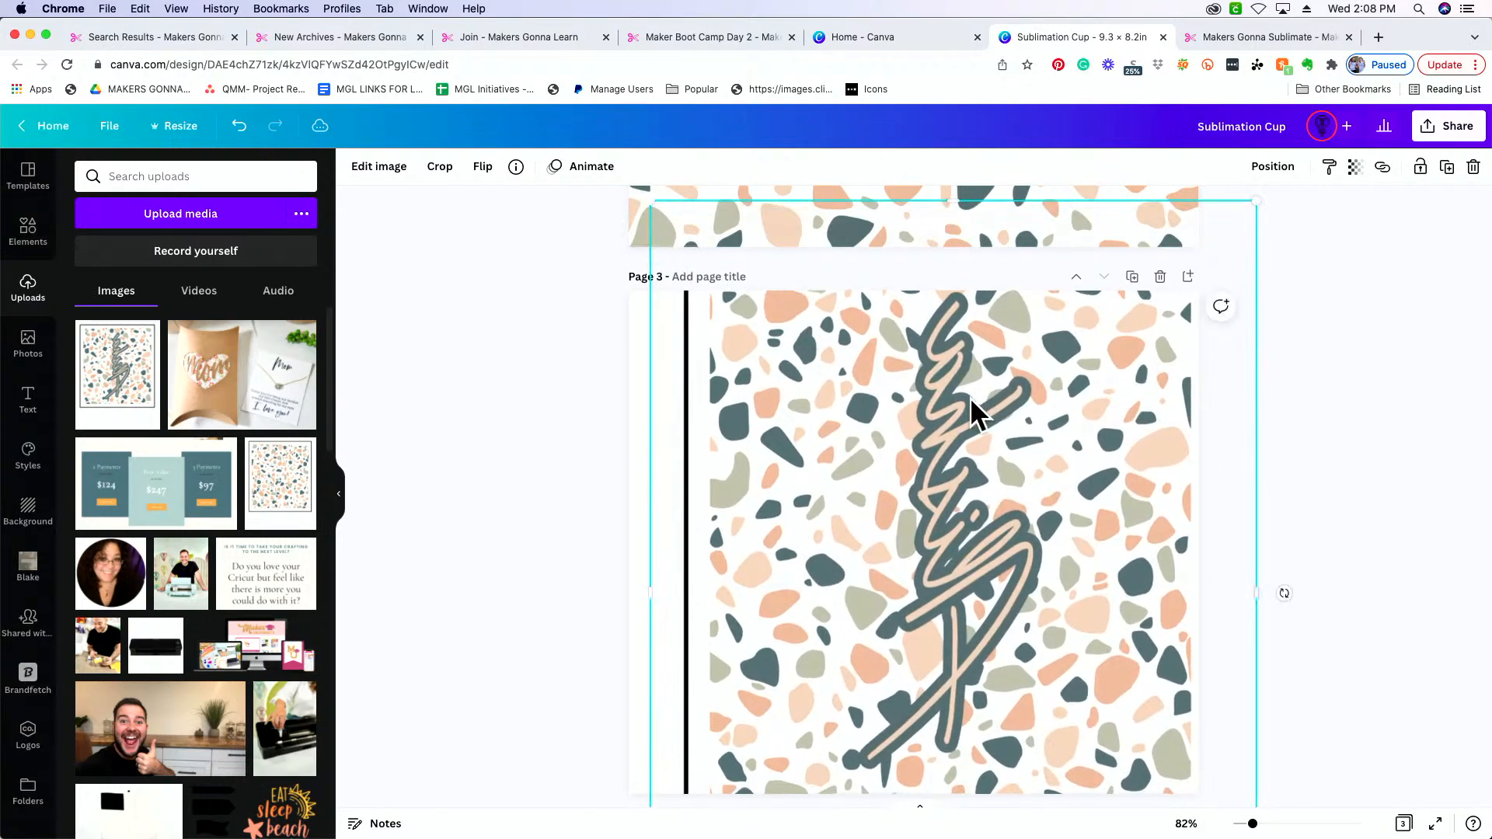
drag(969, 398, 917, 398)
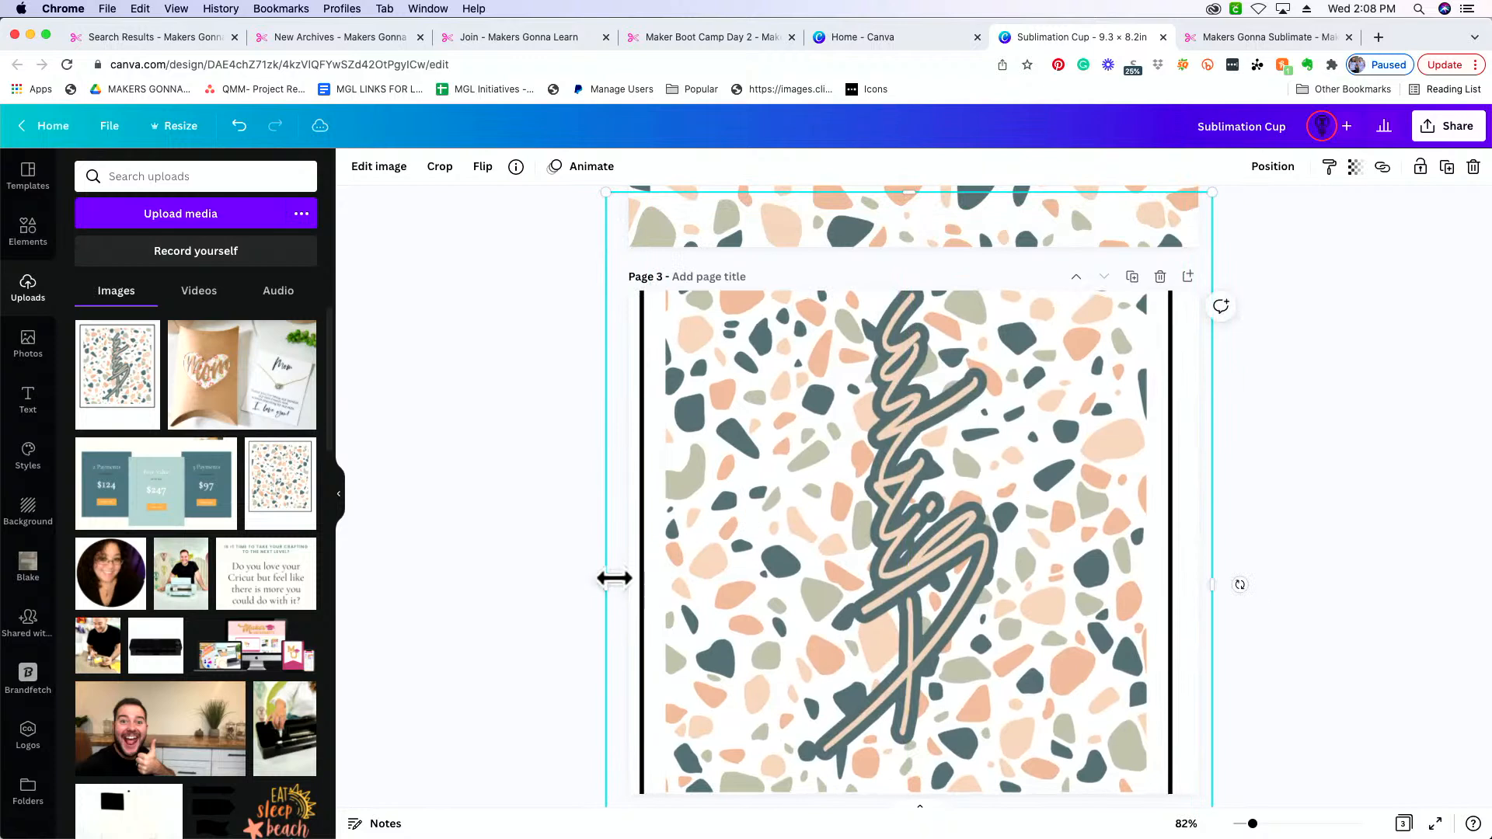
Adjust the mirrored artwork's side edges and position to push its border off page 3, widening it to about 11.1 in.
drag(613, 578, 565, 579)
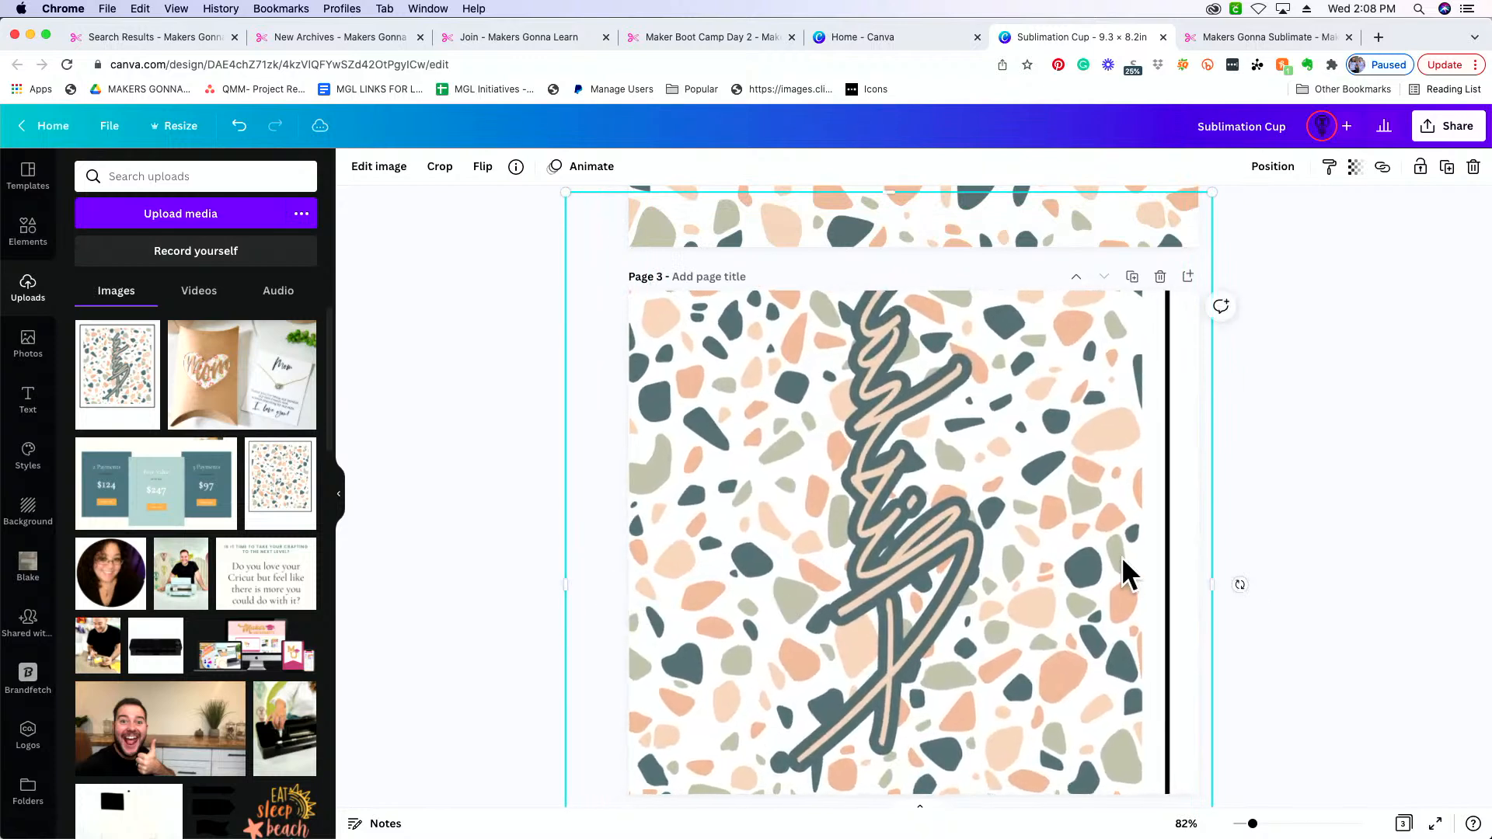
drag(1213, 581, 1147, 586)
drag(1148, 189, 1082, 224)
mouse_move(1004, 426)
mouse_down()
mouse_move(1025, 439)
mouse_move(1011, 436)
mouse_up()
scroll(1089, 523, down, 3)
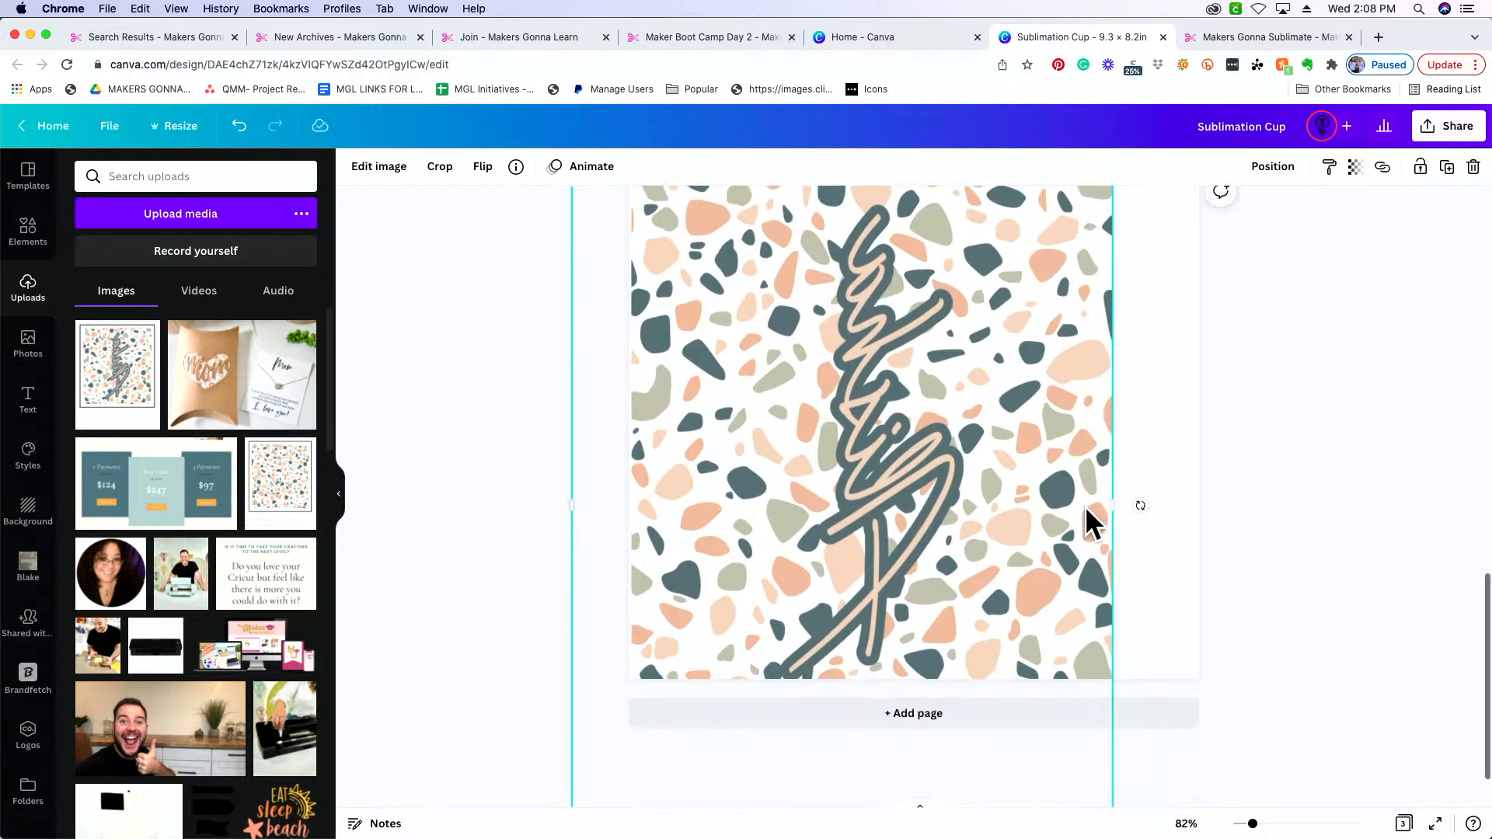
drag(1119, 686, 1255, 683)
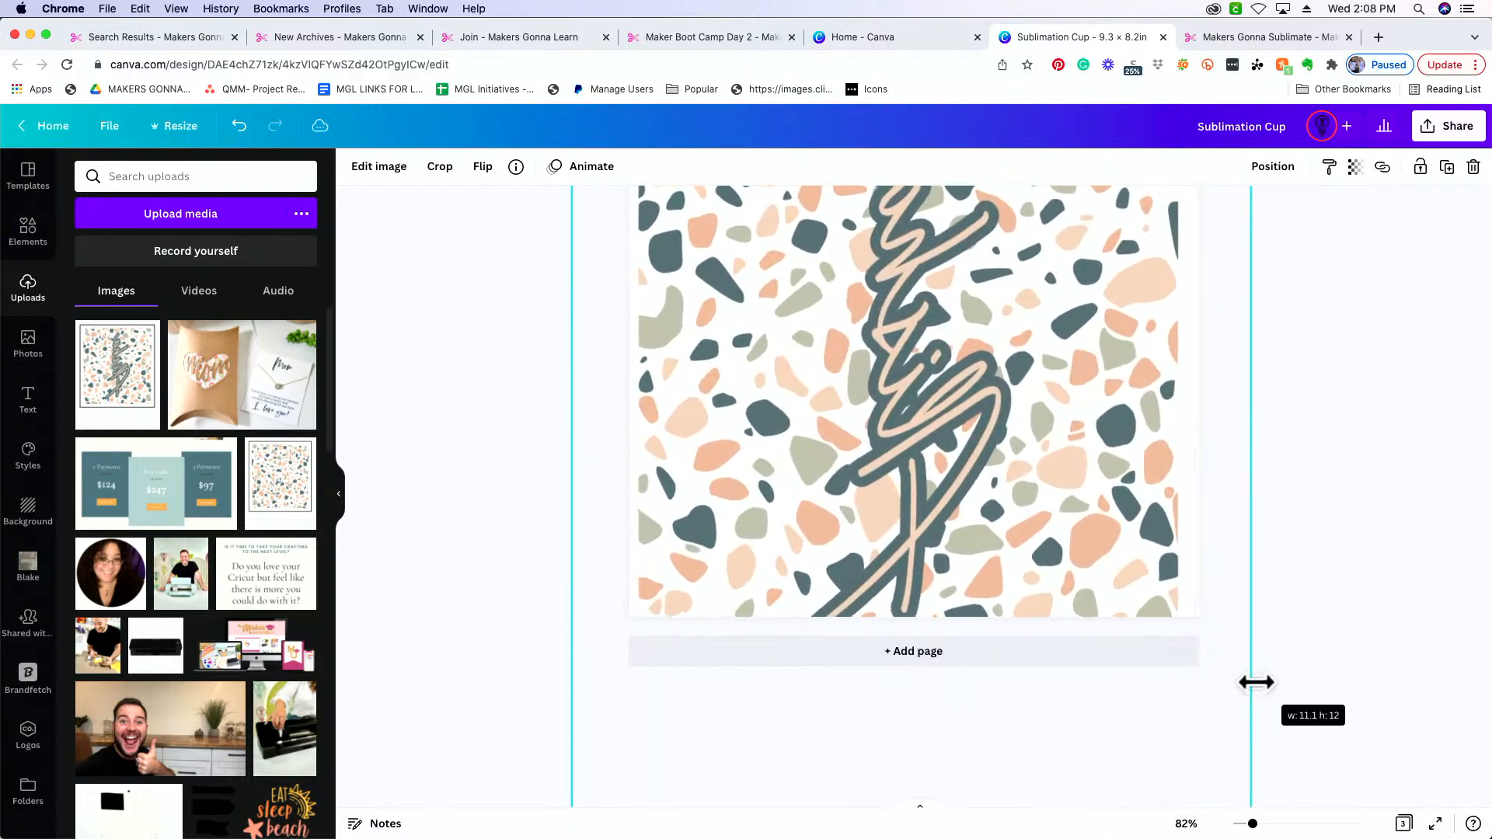
Scale the mirrored artwork down slightly from its corners and reposition it over page 3.
scroll(1063, 572, up, 3)
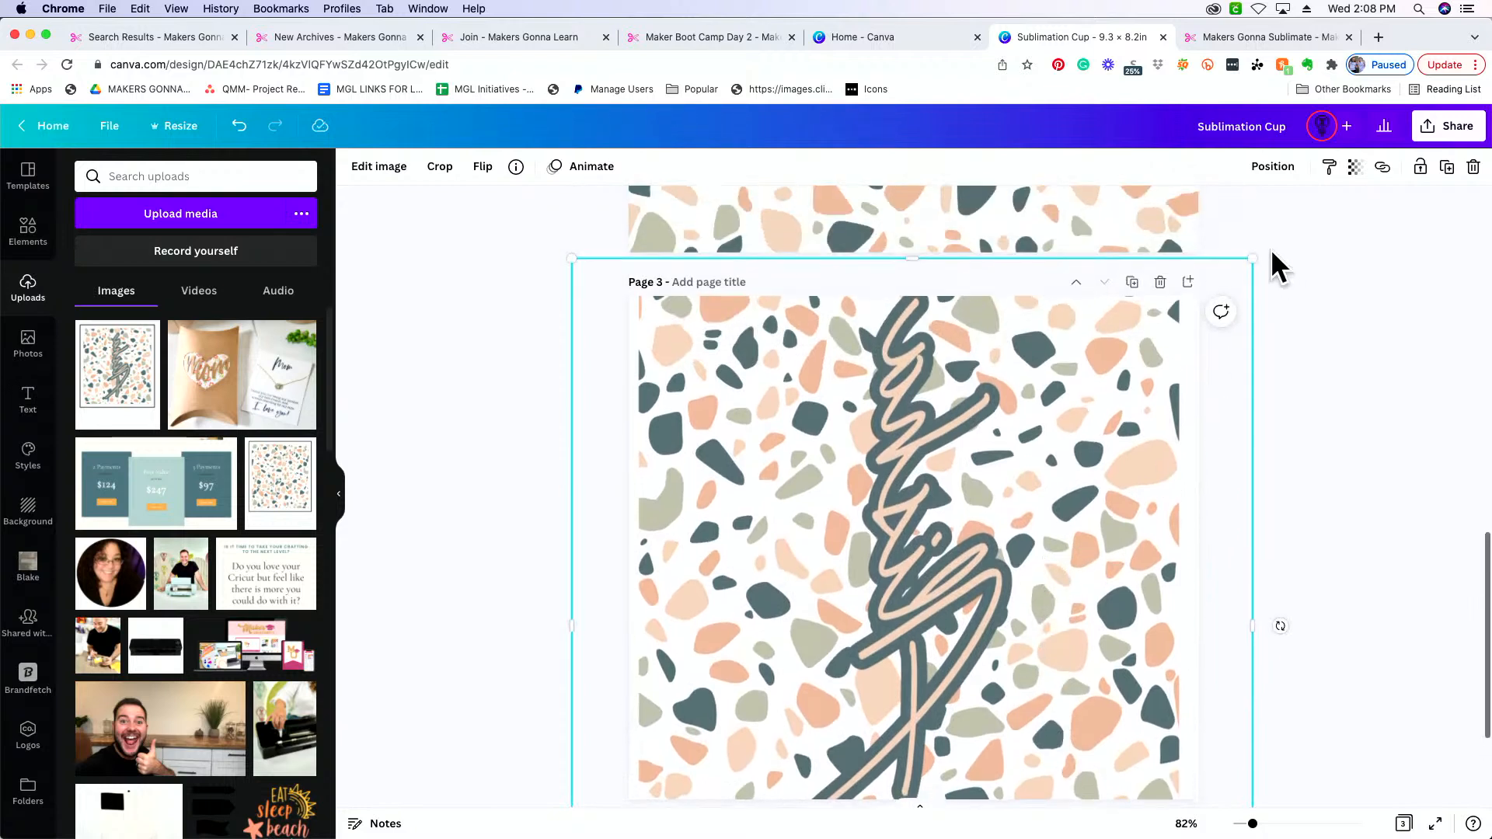
drag(1249, 251, 1233, 278)
scroll(1000, 460, down, 4)
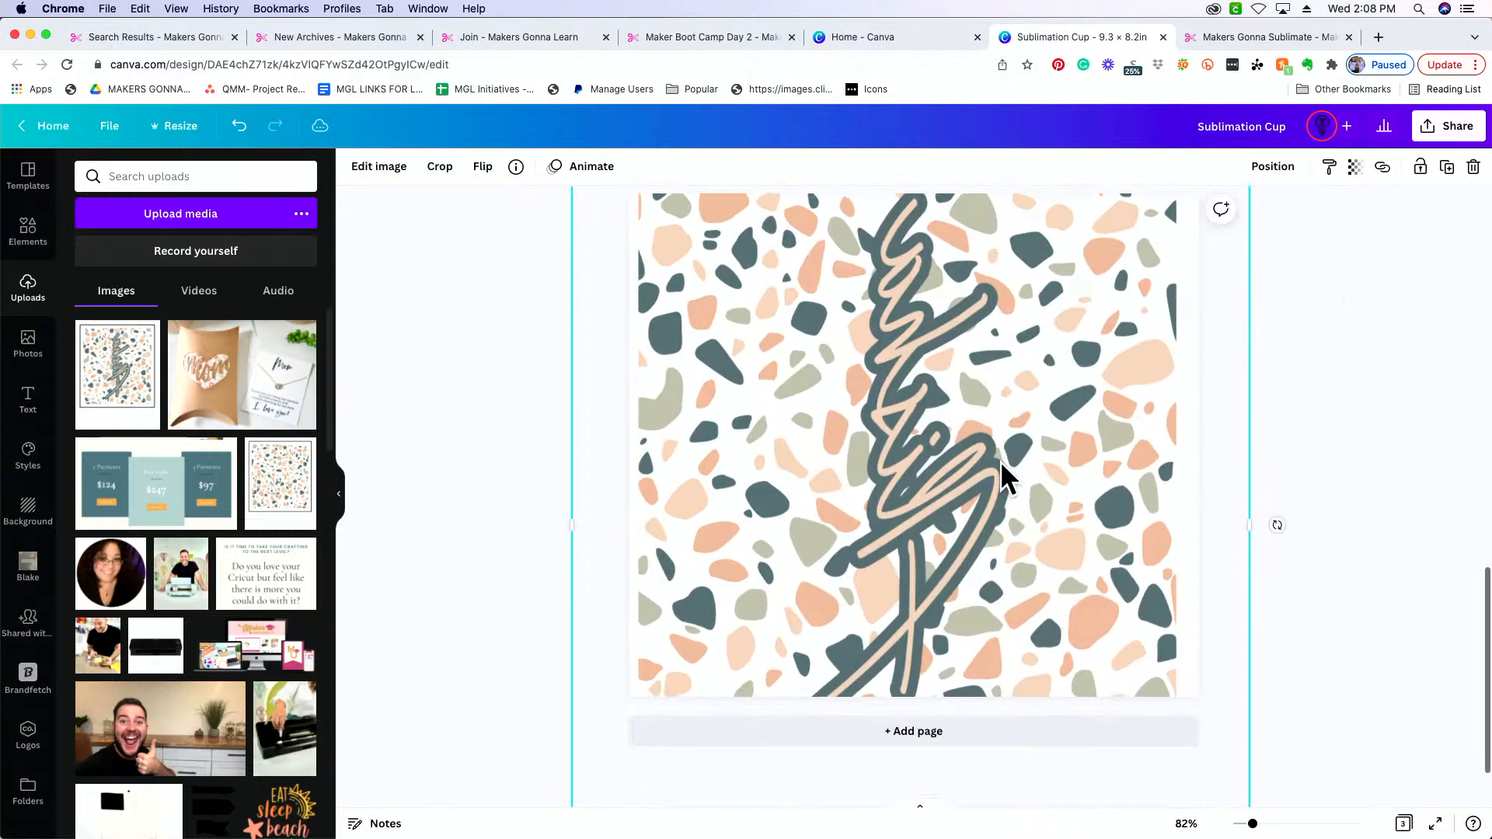
drag(573, 797, 590, 770)
drag(803, 603, 772, 586)
scroll(775, 587, up, 3)
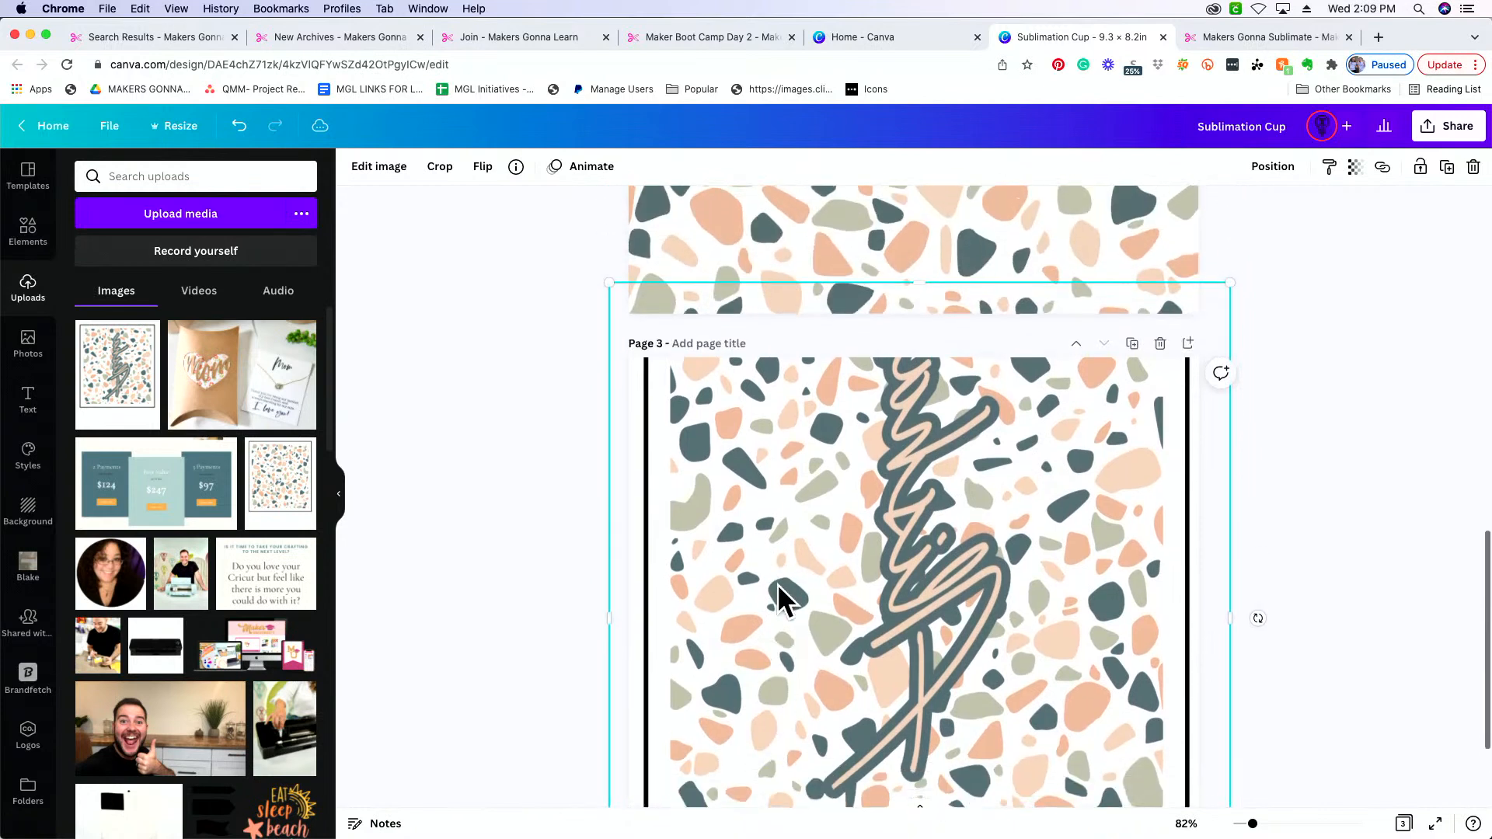
Shift the mirrored artwork and stretch its two side edges outward until its black side borders fall outside page 3.
drag(832, 584, 866, 607)
scroll(832, 634, down, 2)
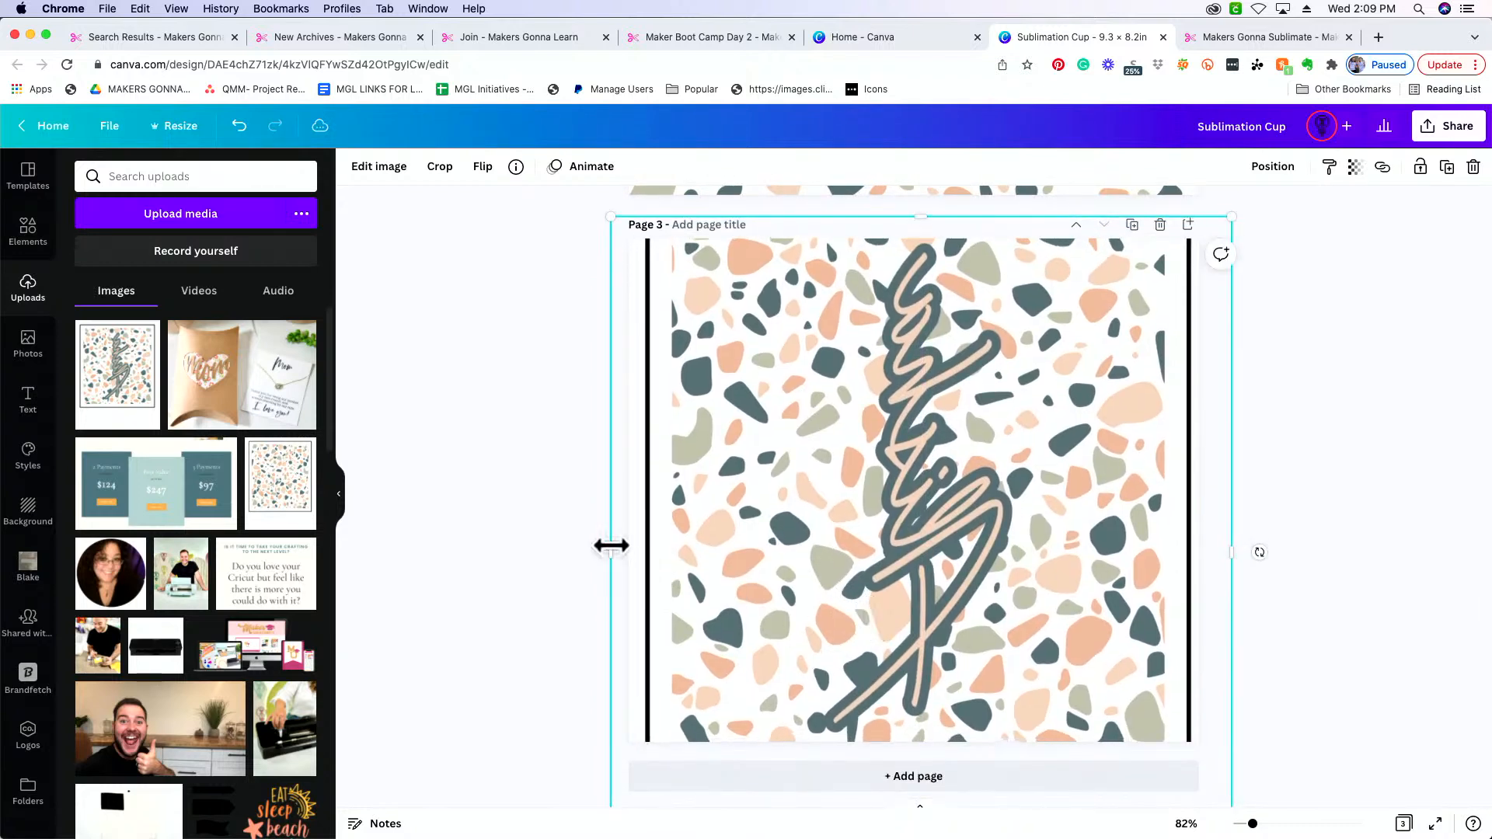
drag(612, 545, 562, 547)
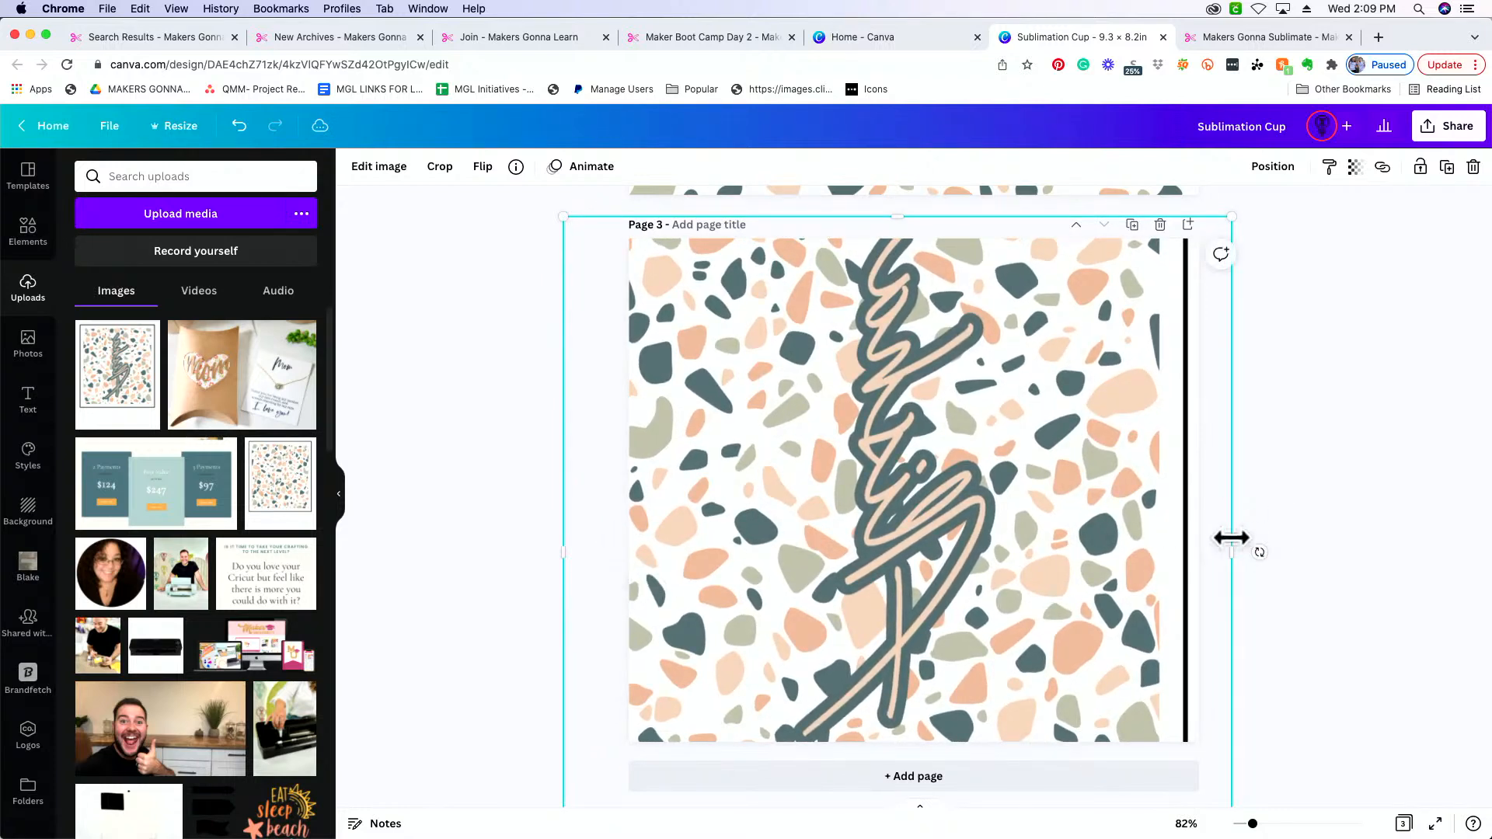
mouse_move(1231, 537)
mouse_down()
mouse_move(1271, 540)
mouse_move(1259, 543)
mouse_up()
scroll(855, 512, up, 1)
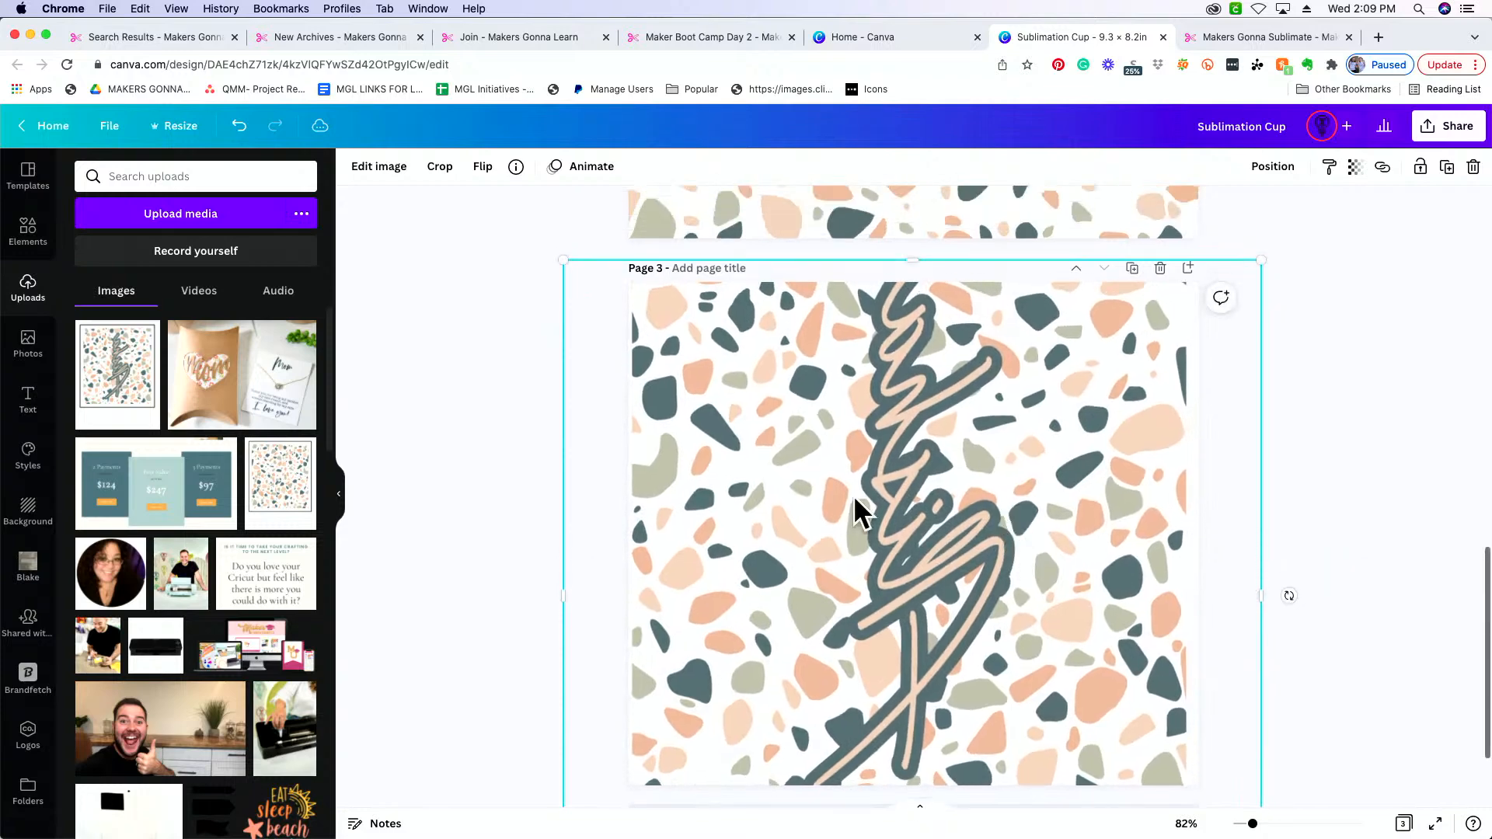
Compare the artwork on the three pages and check the design's custom width and height in the resize options.
scroll(878, 509, up, 5)
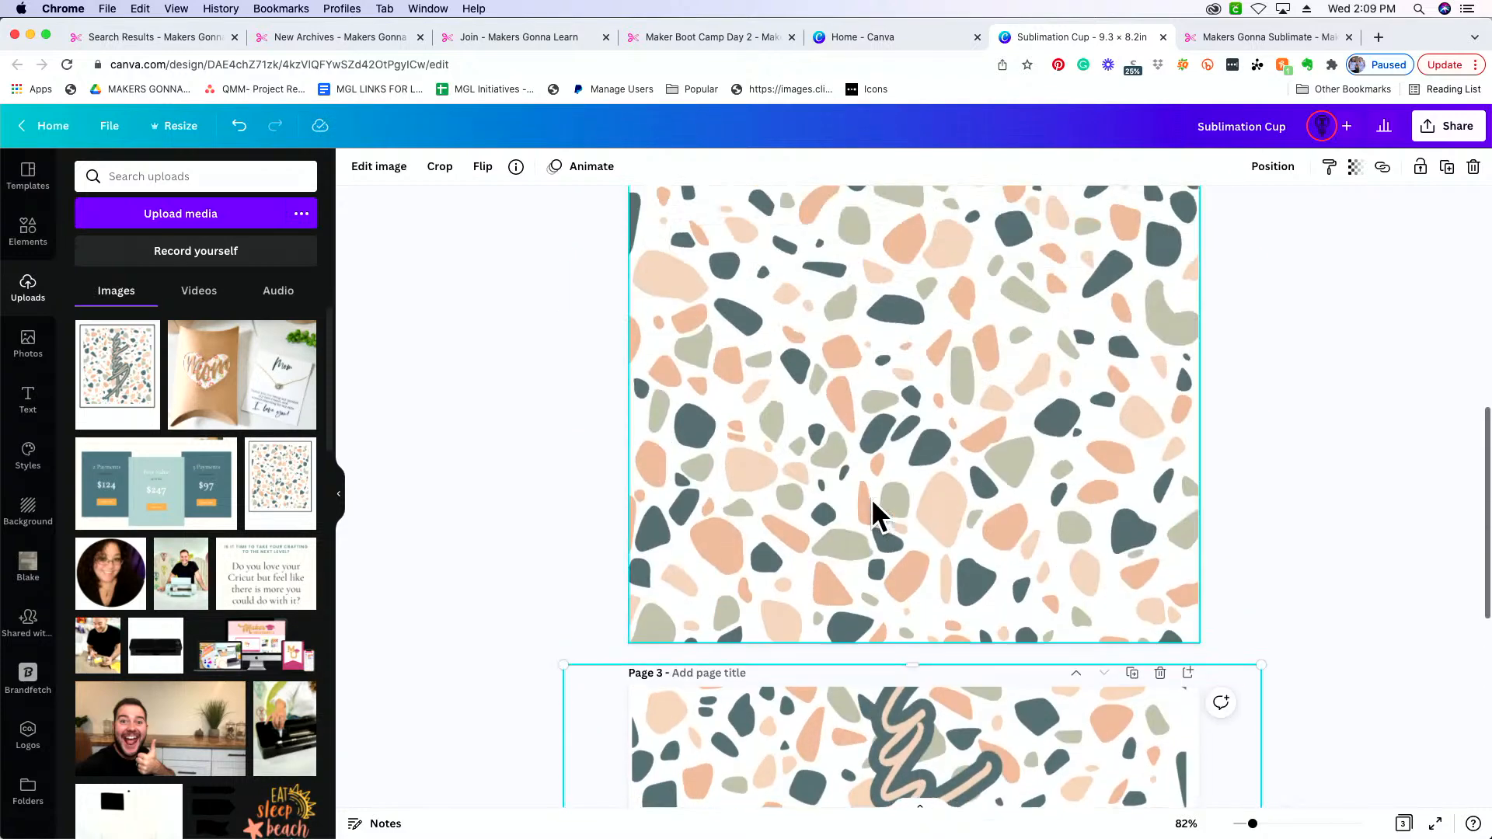
scroll(870, 512, up, 8)
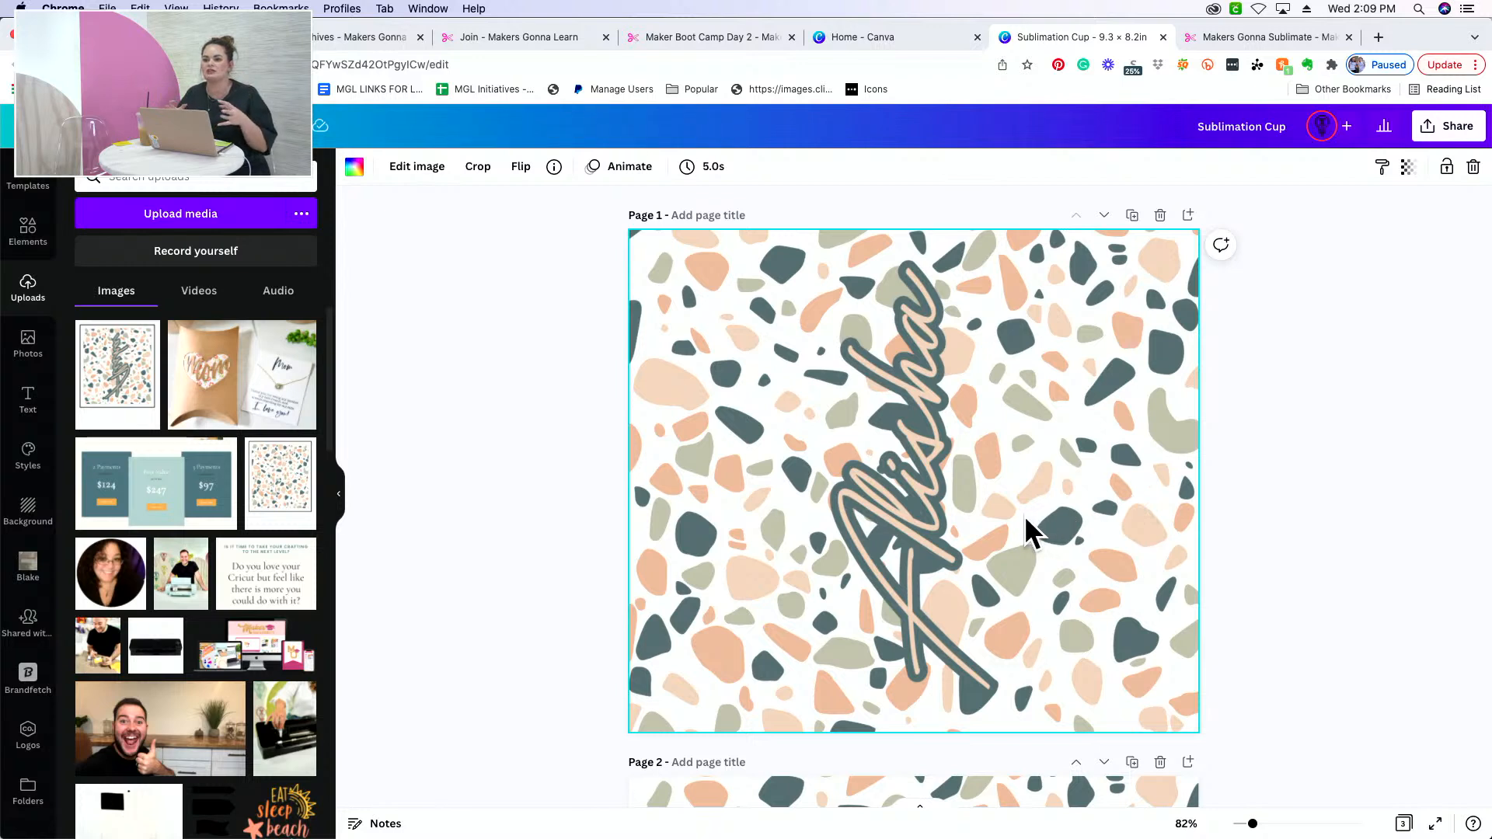
scroll(1025, 520, down, 5)
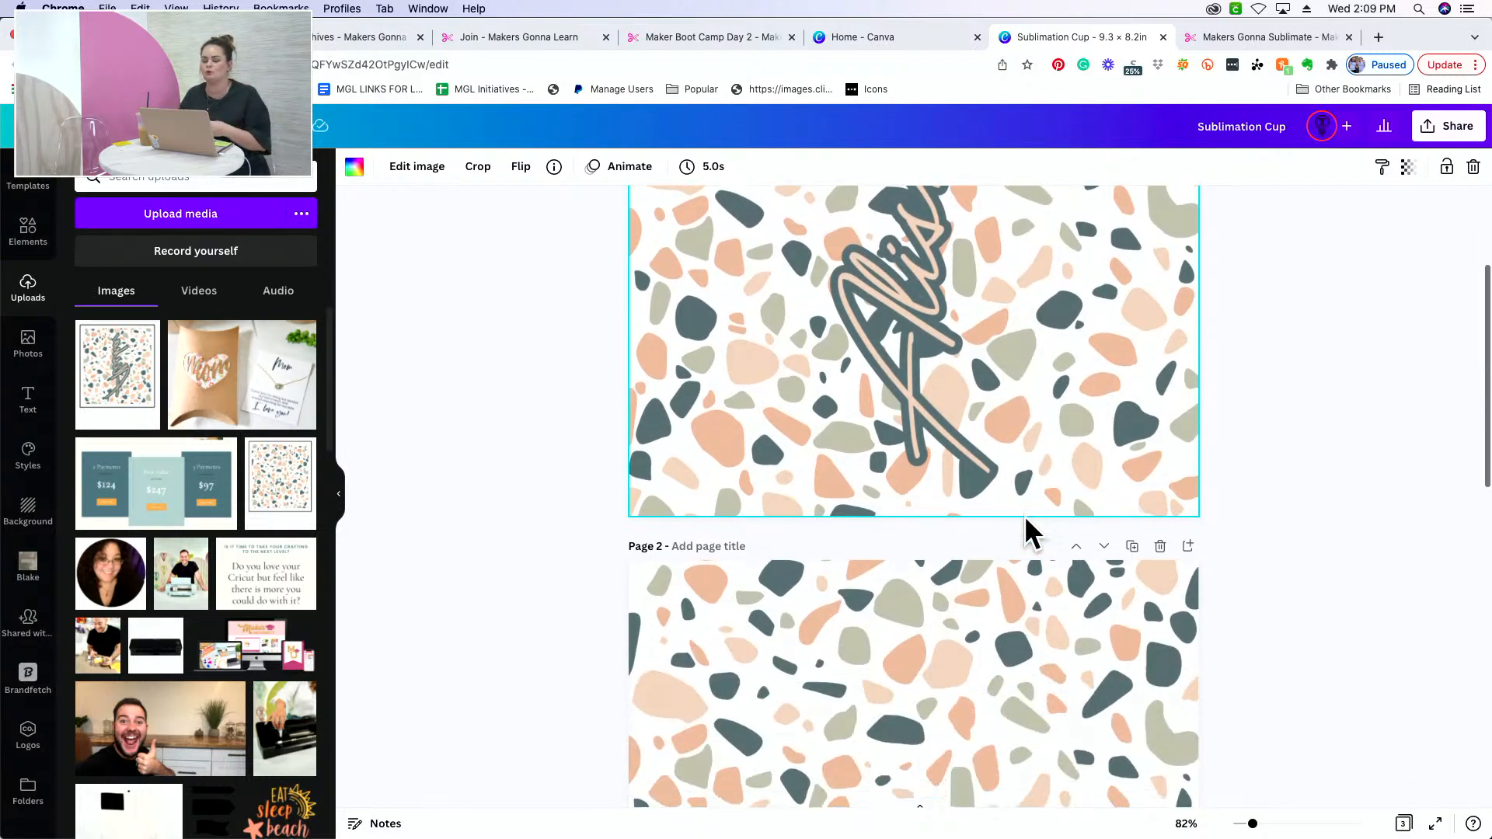
scroll(1026, 520, down, 7)
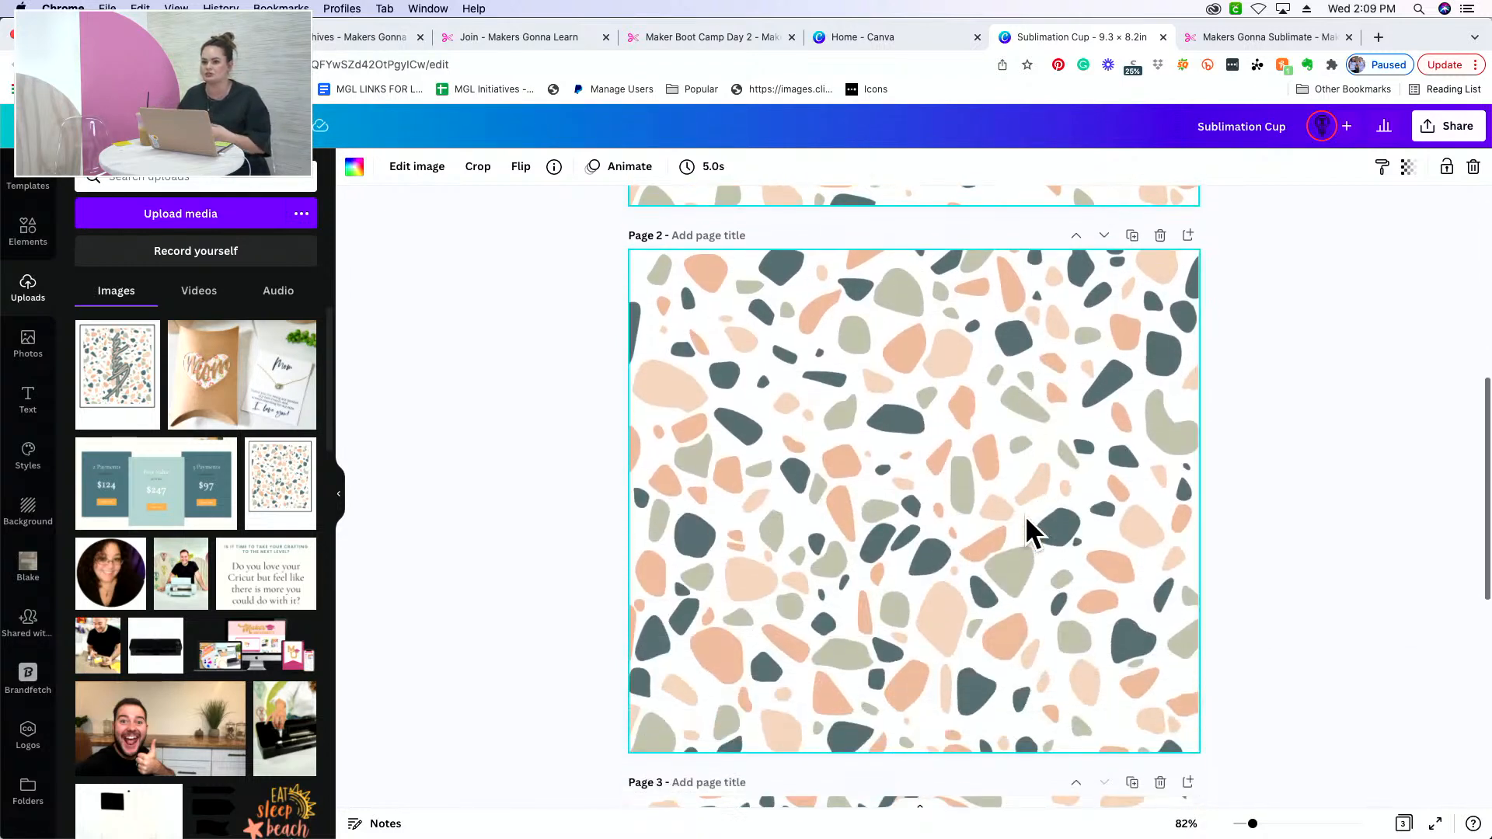
scroll(1030, 517, down, 1)
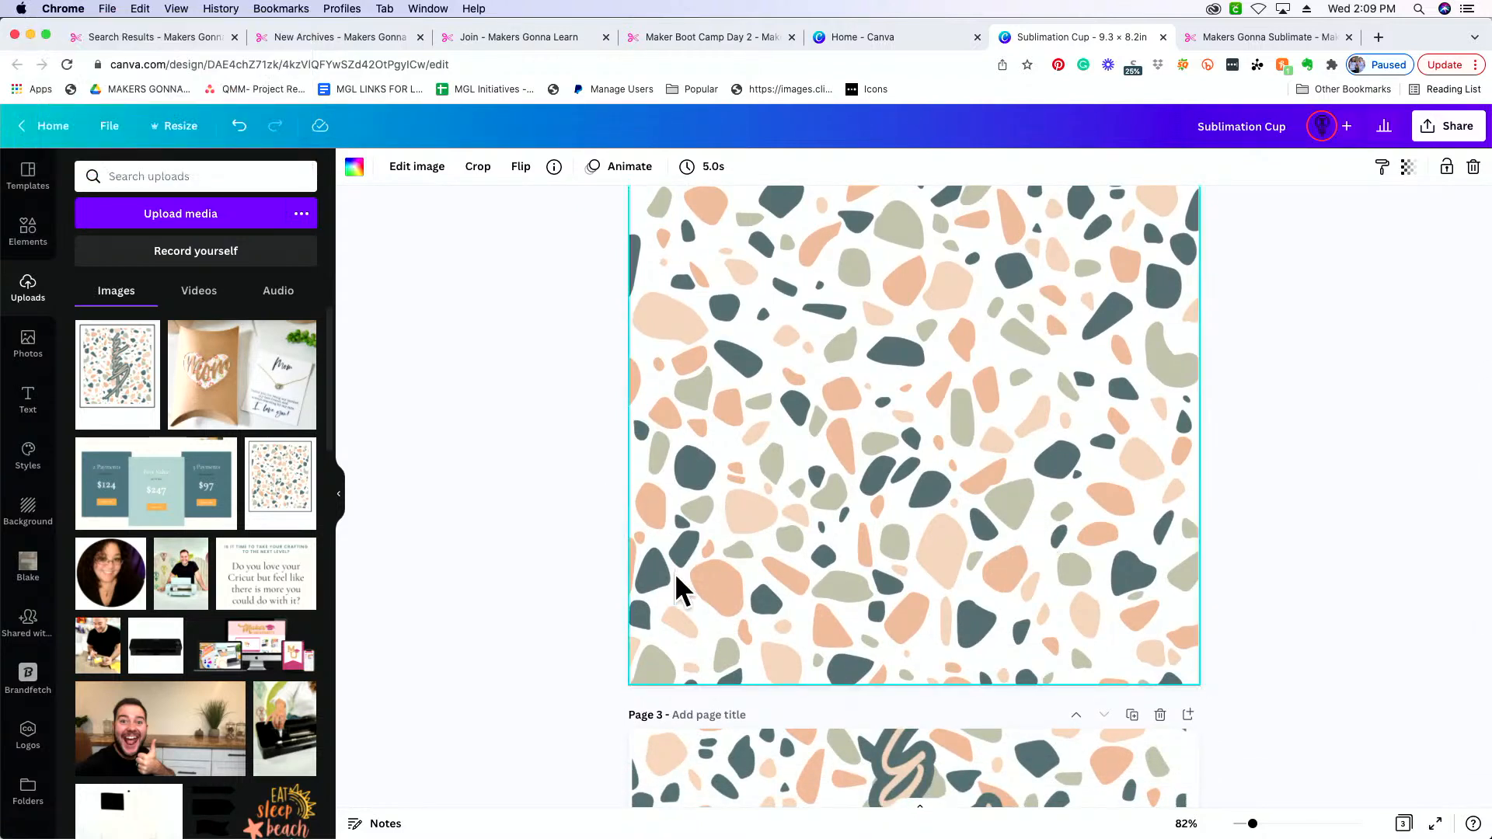
scroll(534, 582, up, 12)
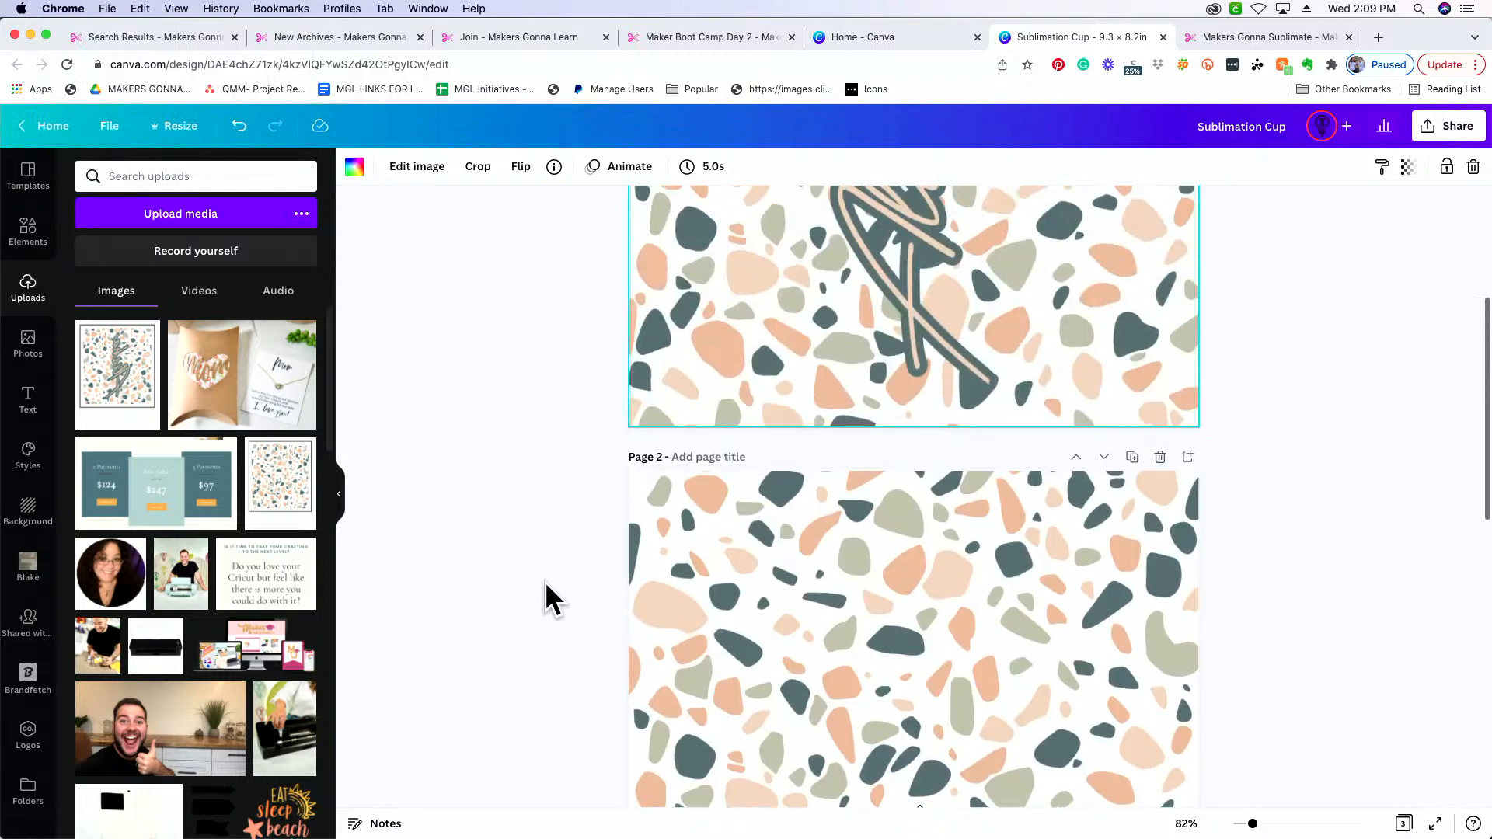
scroll(556, 580, up, 2)
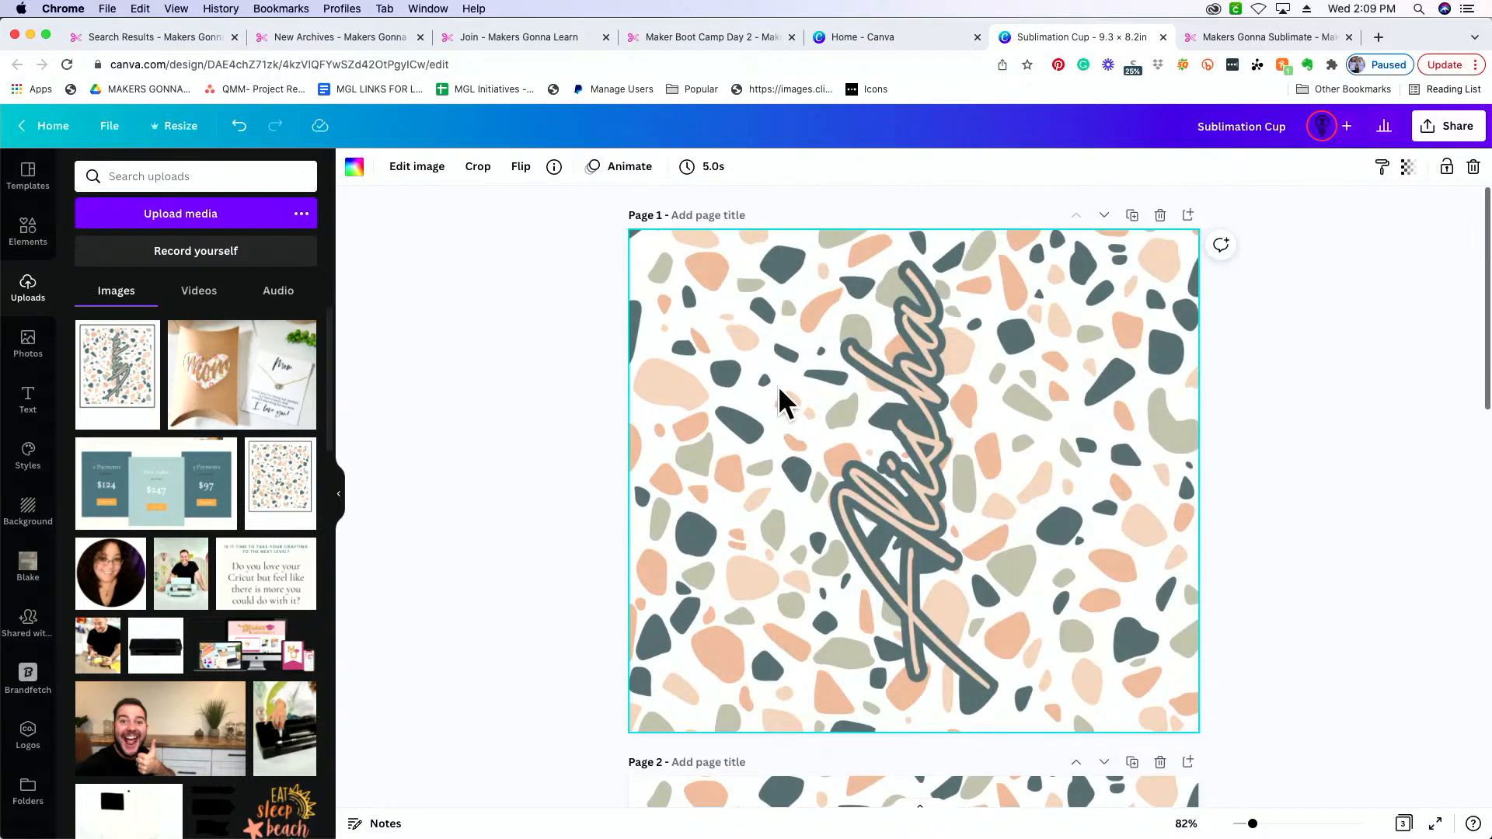
click(179, 129)
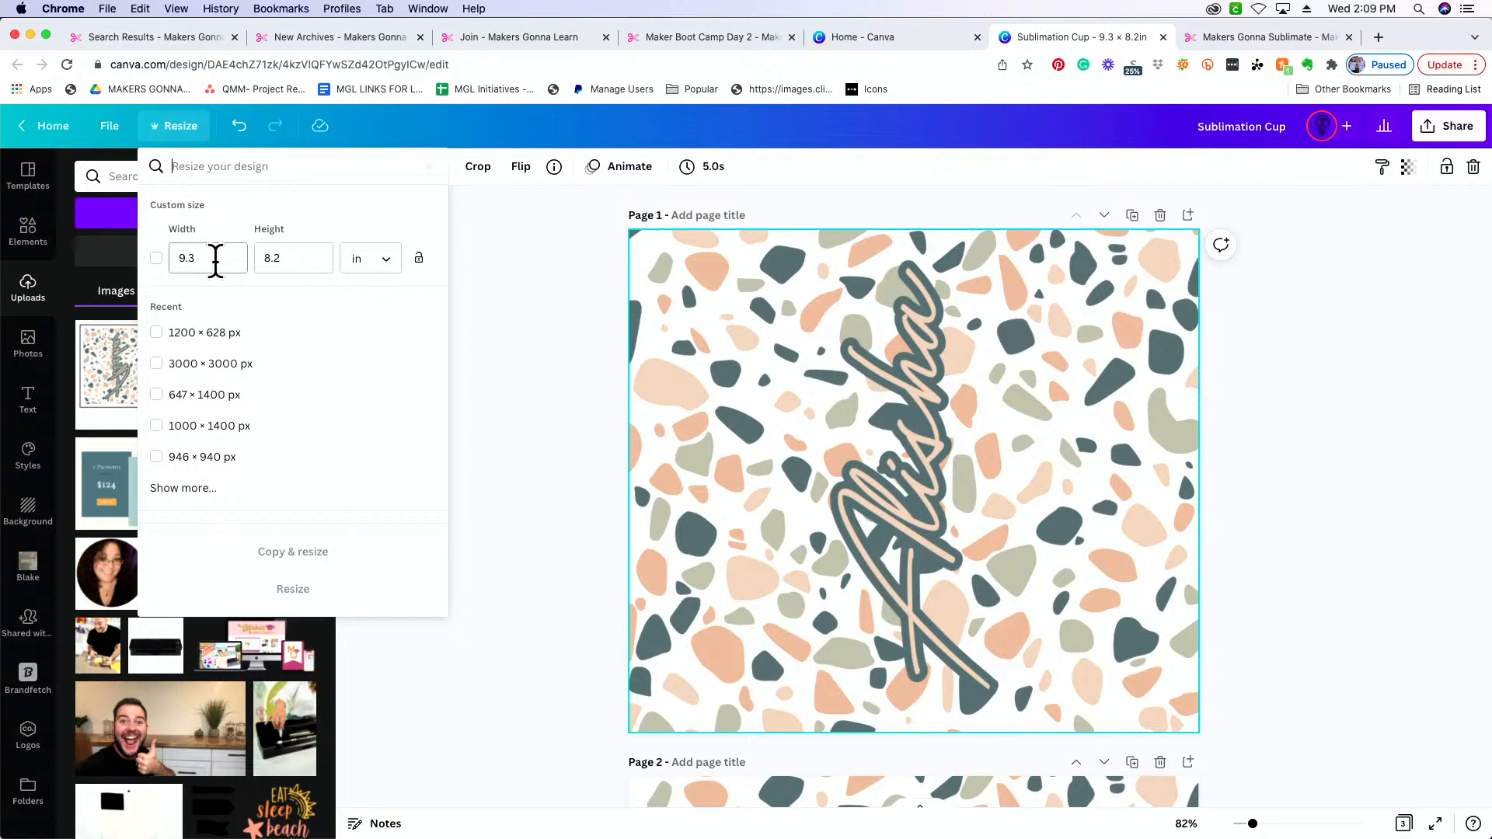
click(508, 342)
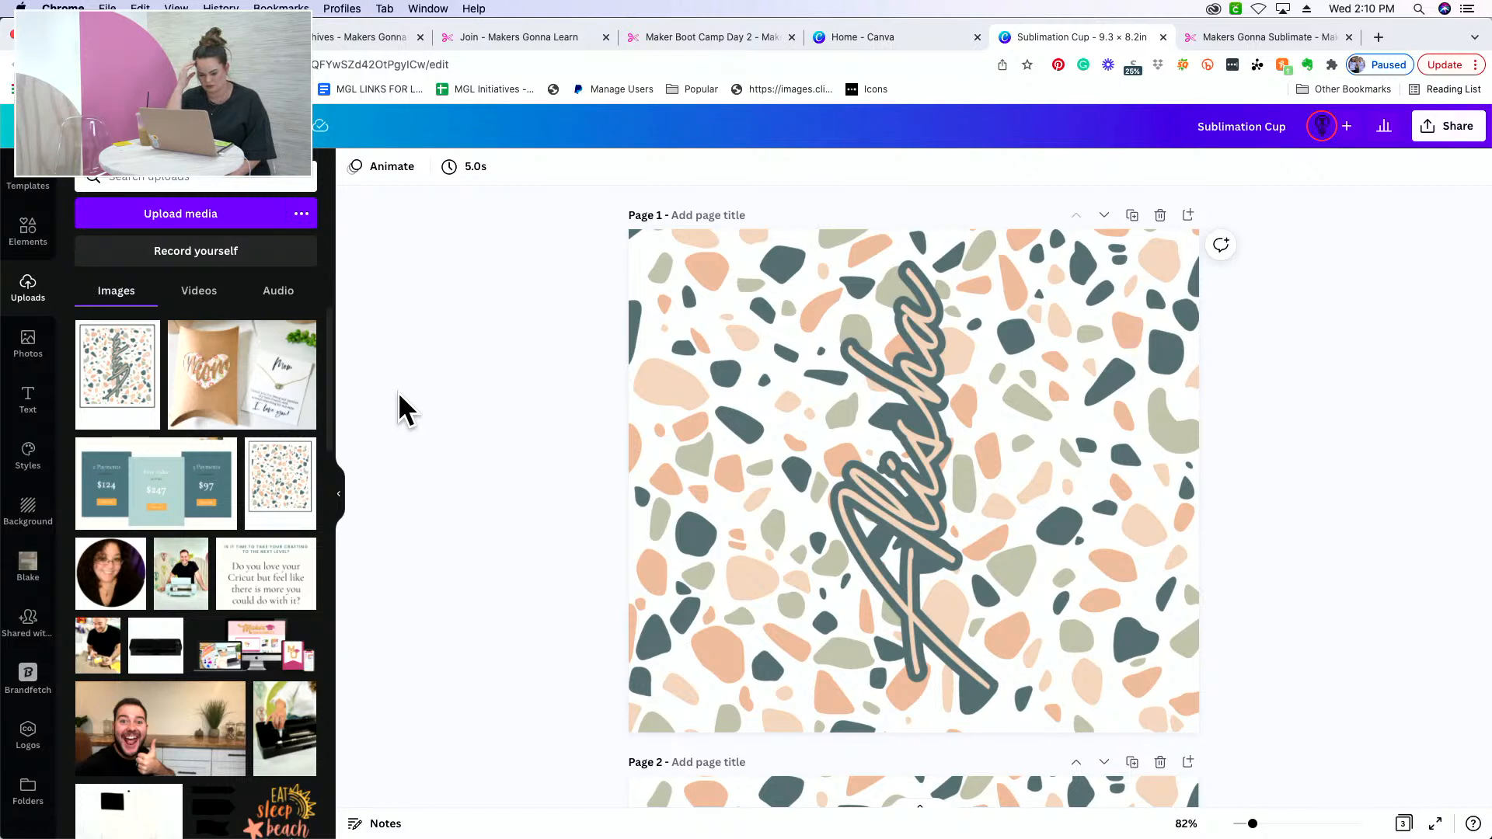
Download only pages 1 and 2 of the design as PNG files, excluding page 3.
click(1436, 140)
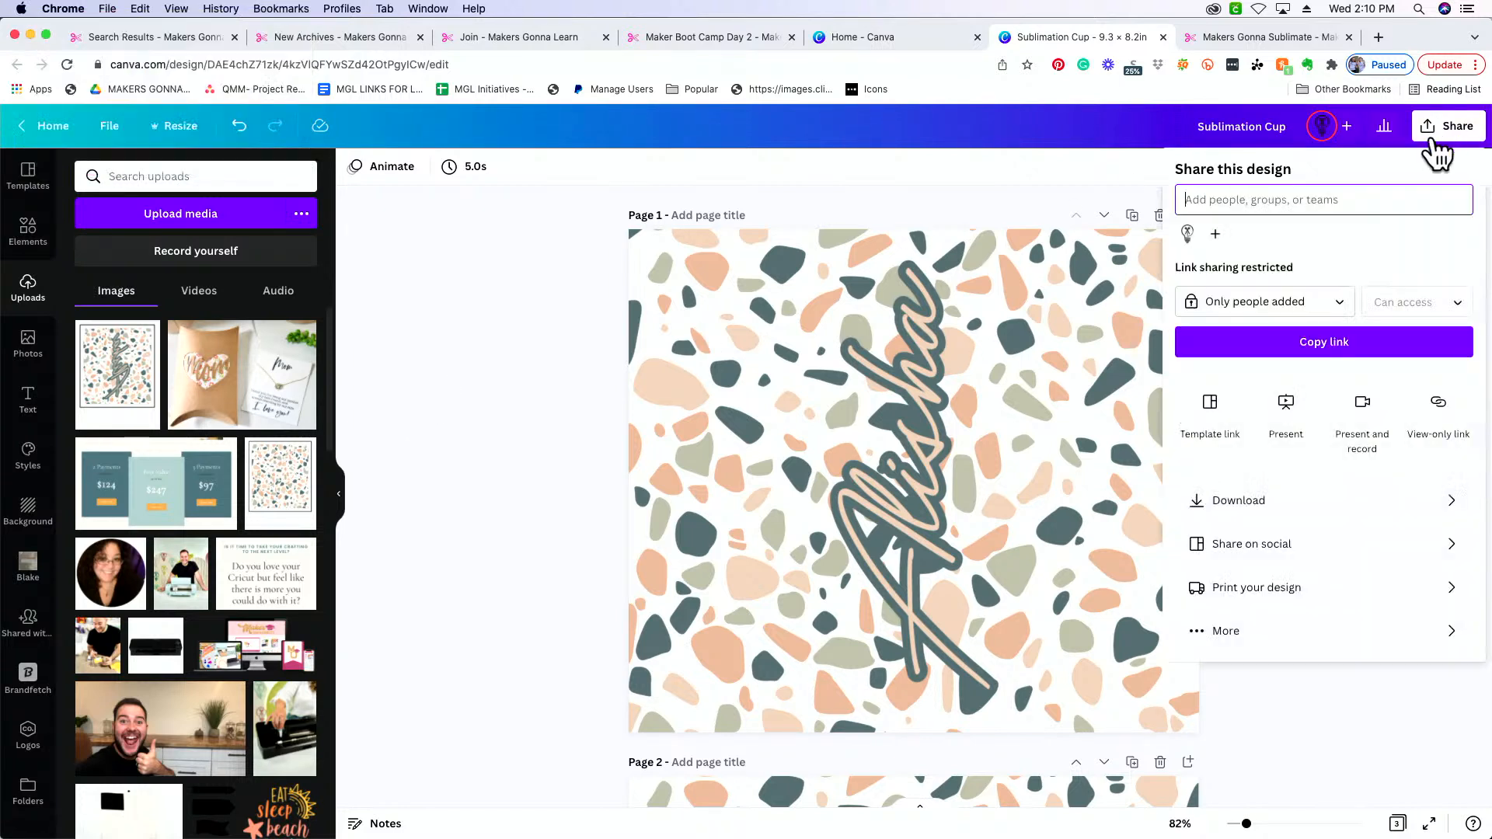
click(1239, 501)
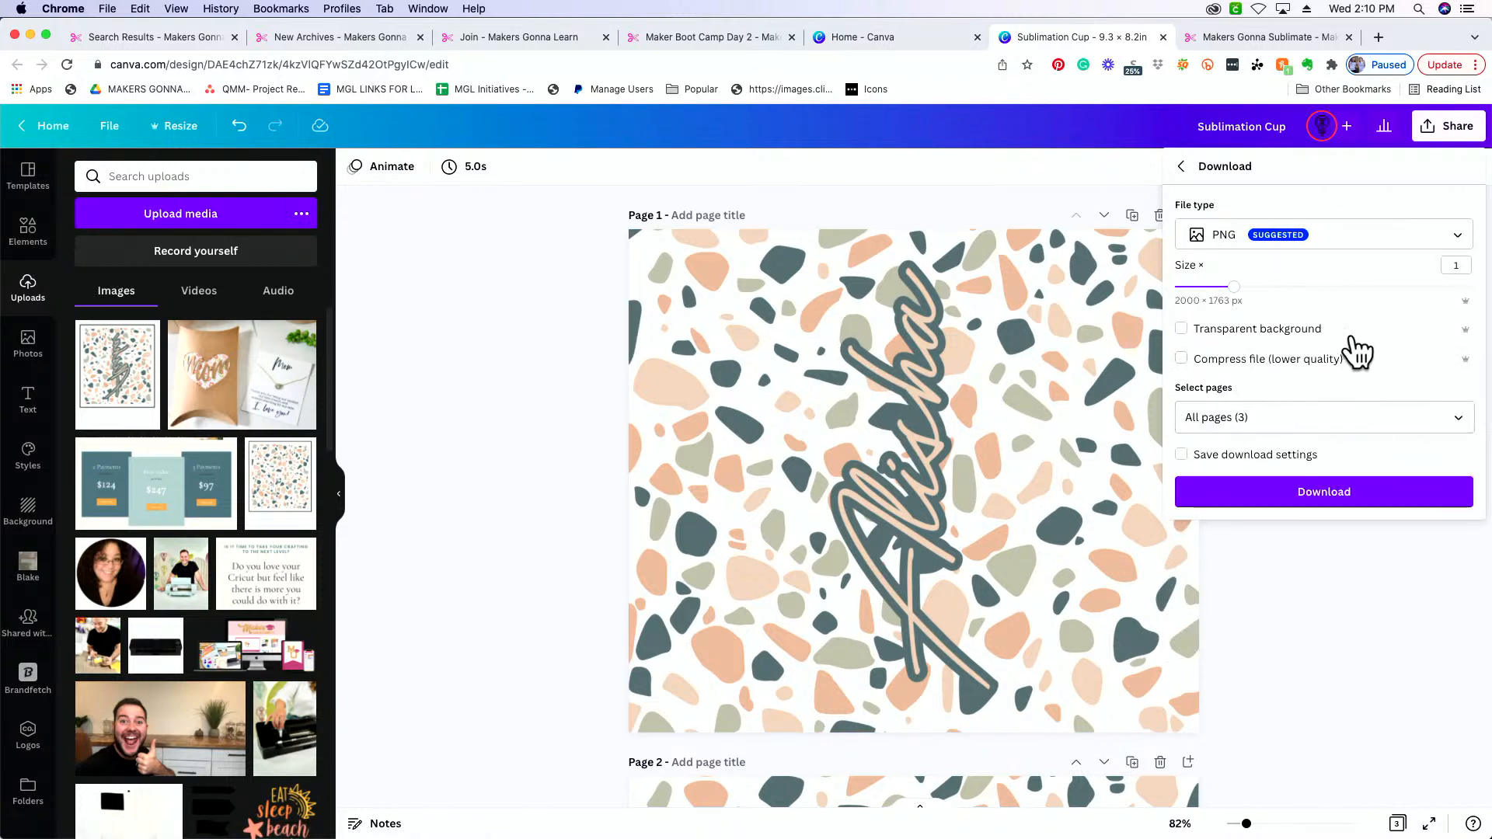
click(1352, 408)
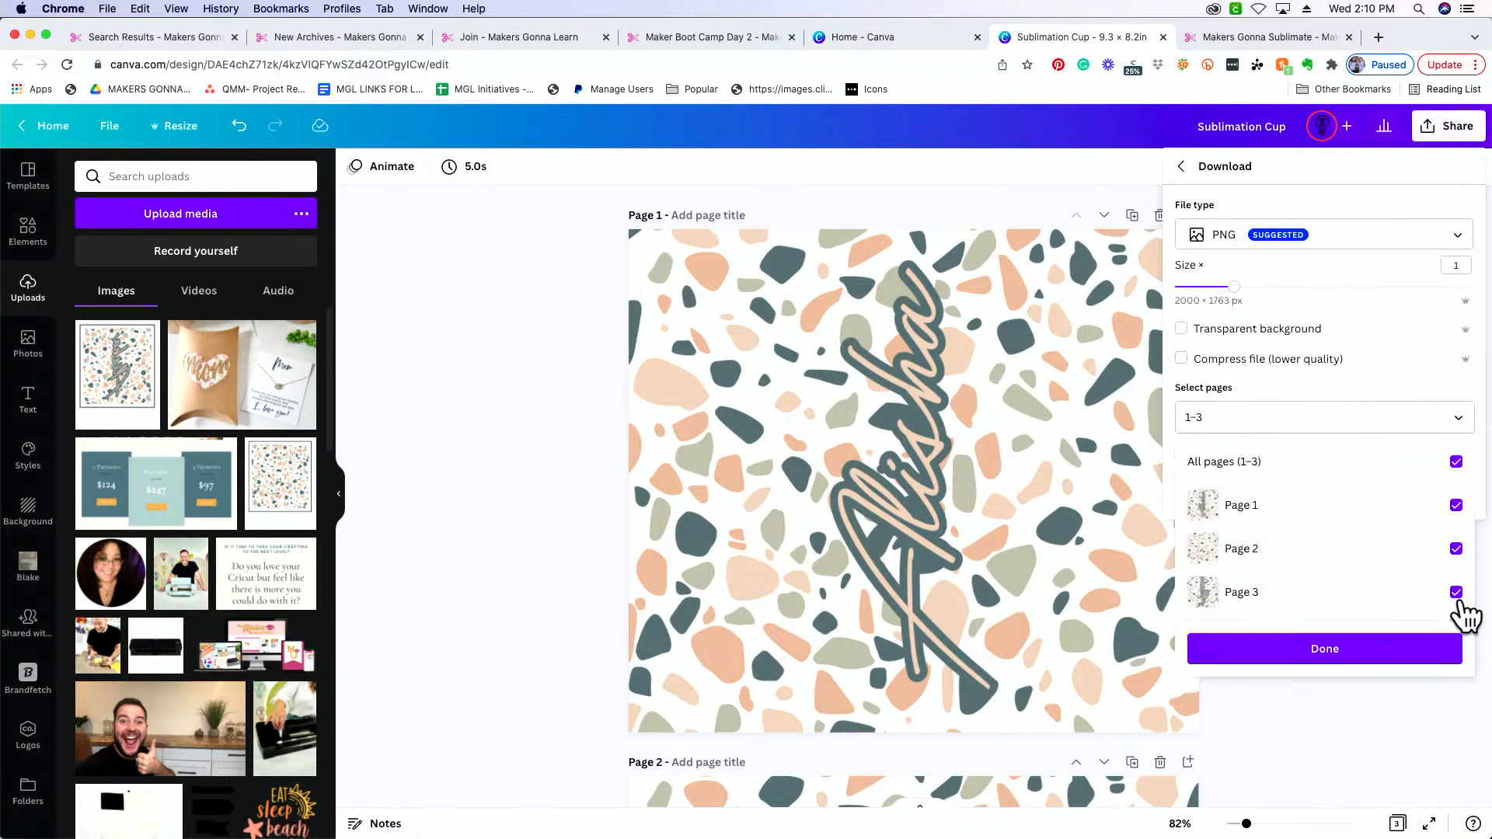
click(1455, 592)
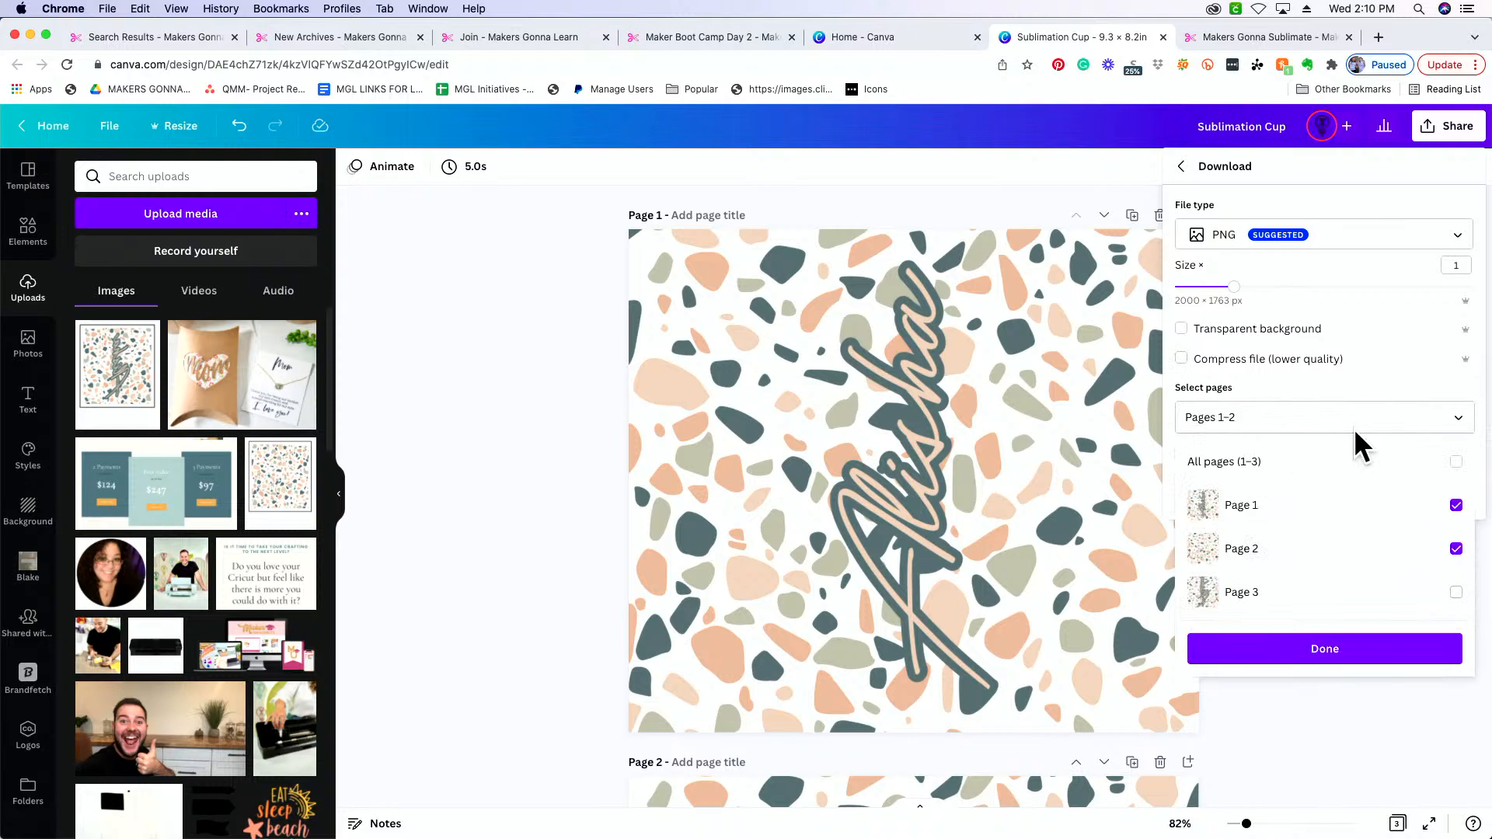
click(1321, 651)
click(1291, 497)
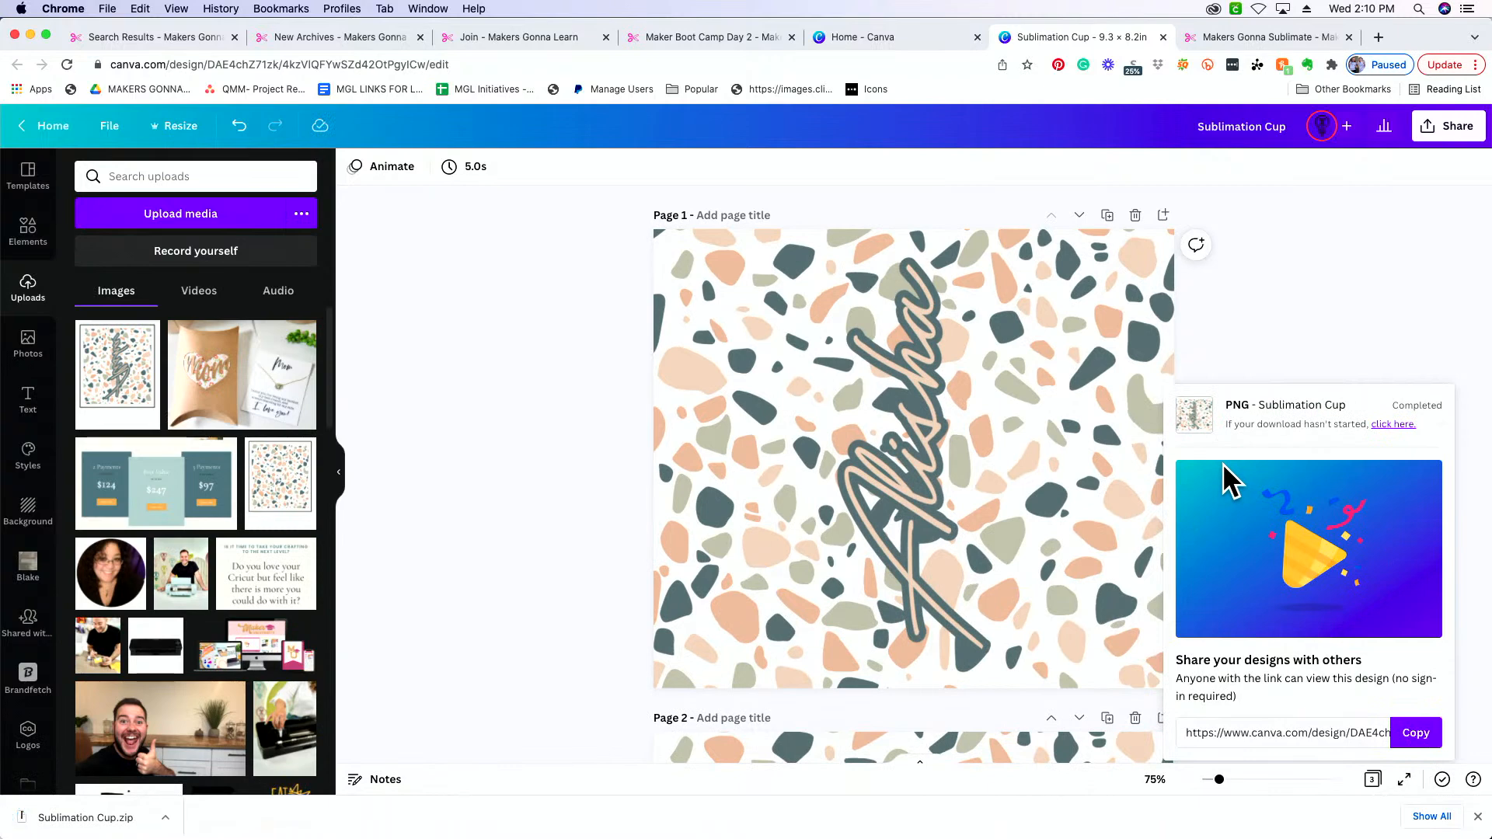
Extract the downloaded Sublimation Cup.zip, open the resulting Sublimation Cup folder in Finder and enlarge the window.
click(105, 820)
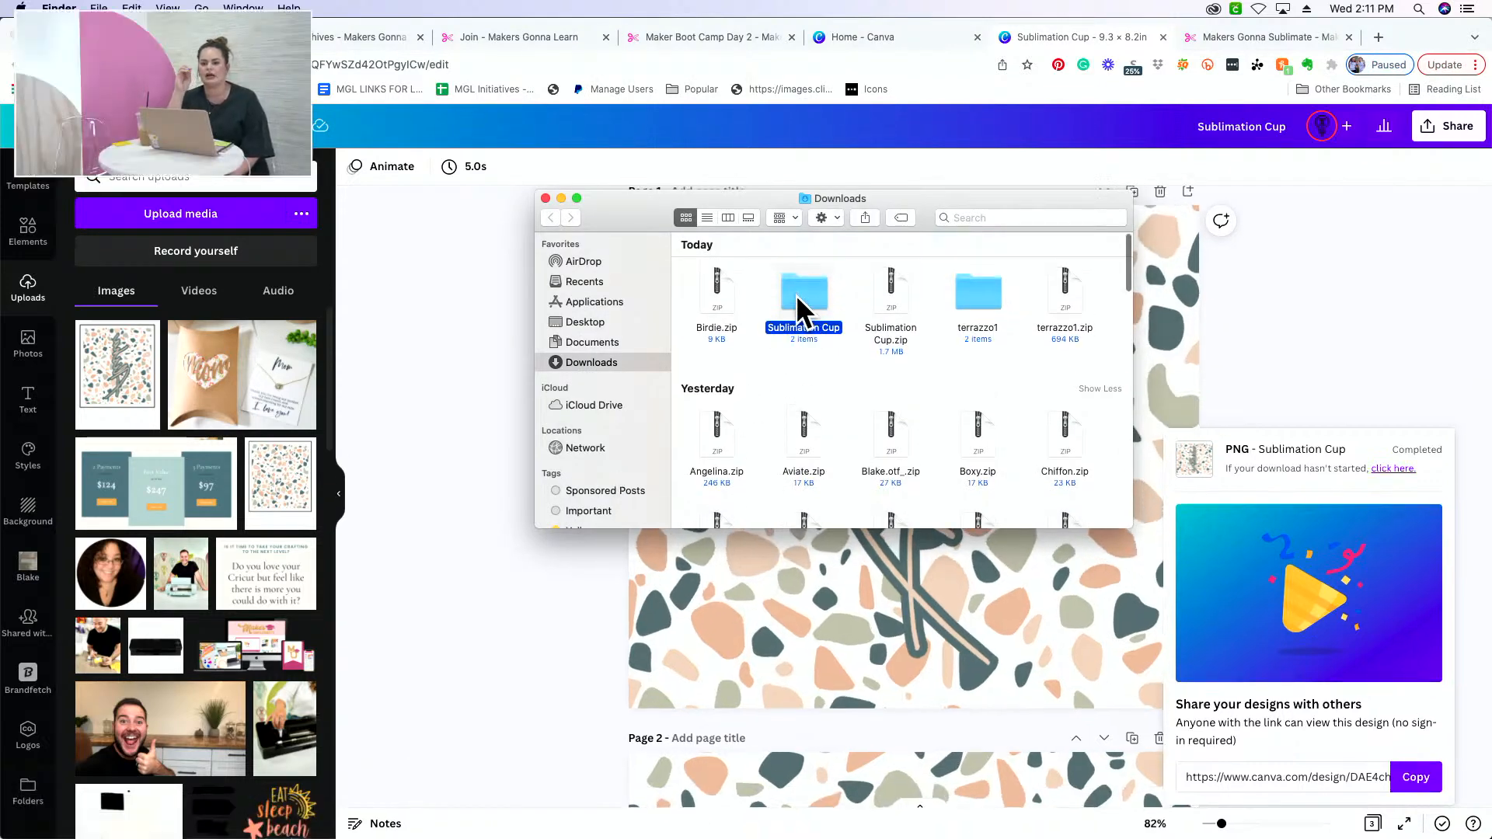
click(783, 351)
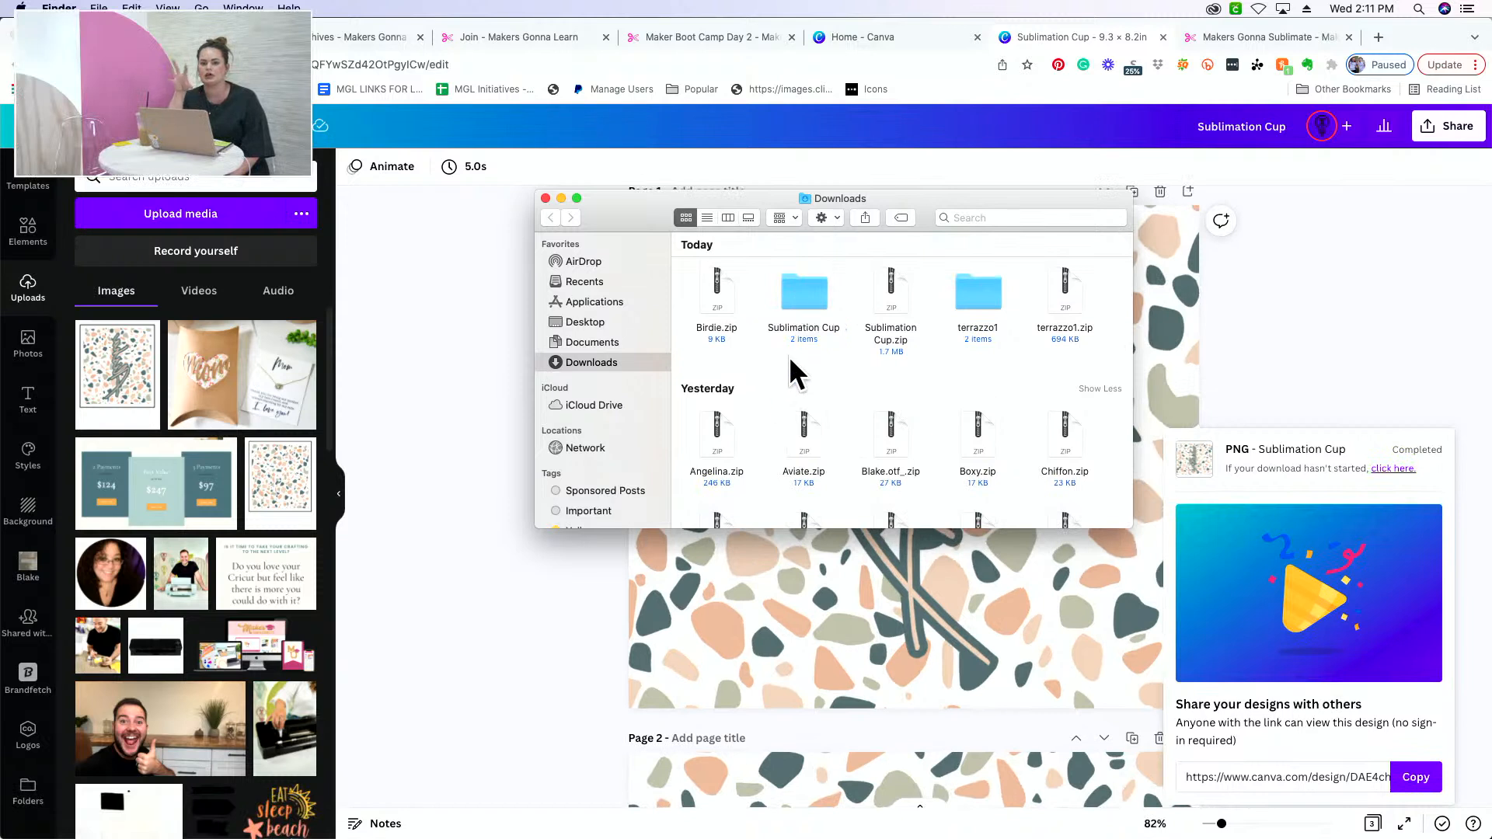
click(805, 295)
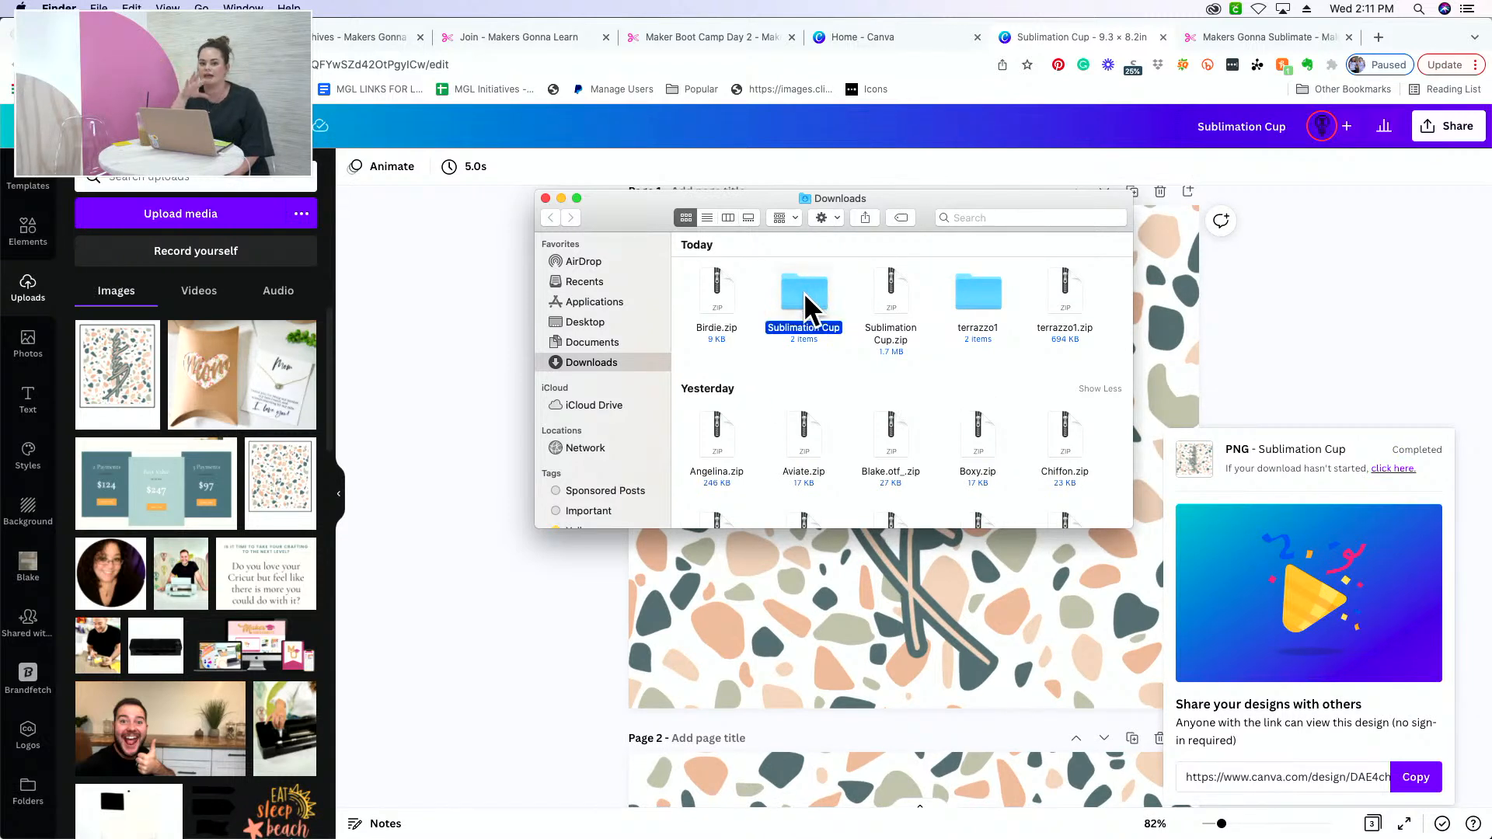
double_click(799, 300)
click(795, 296)
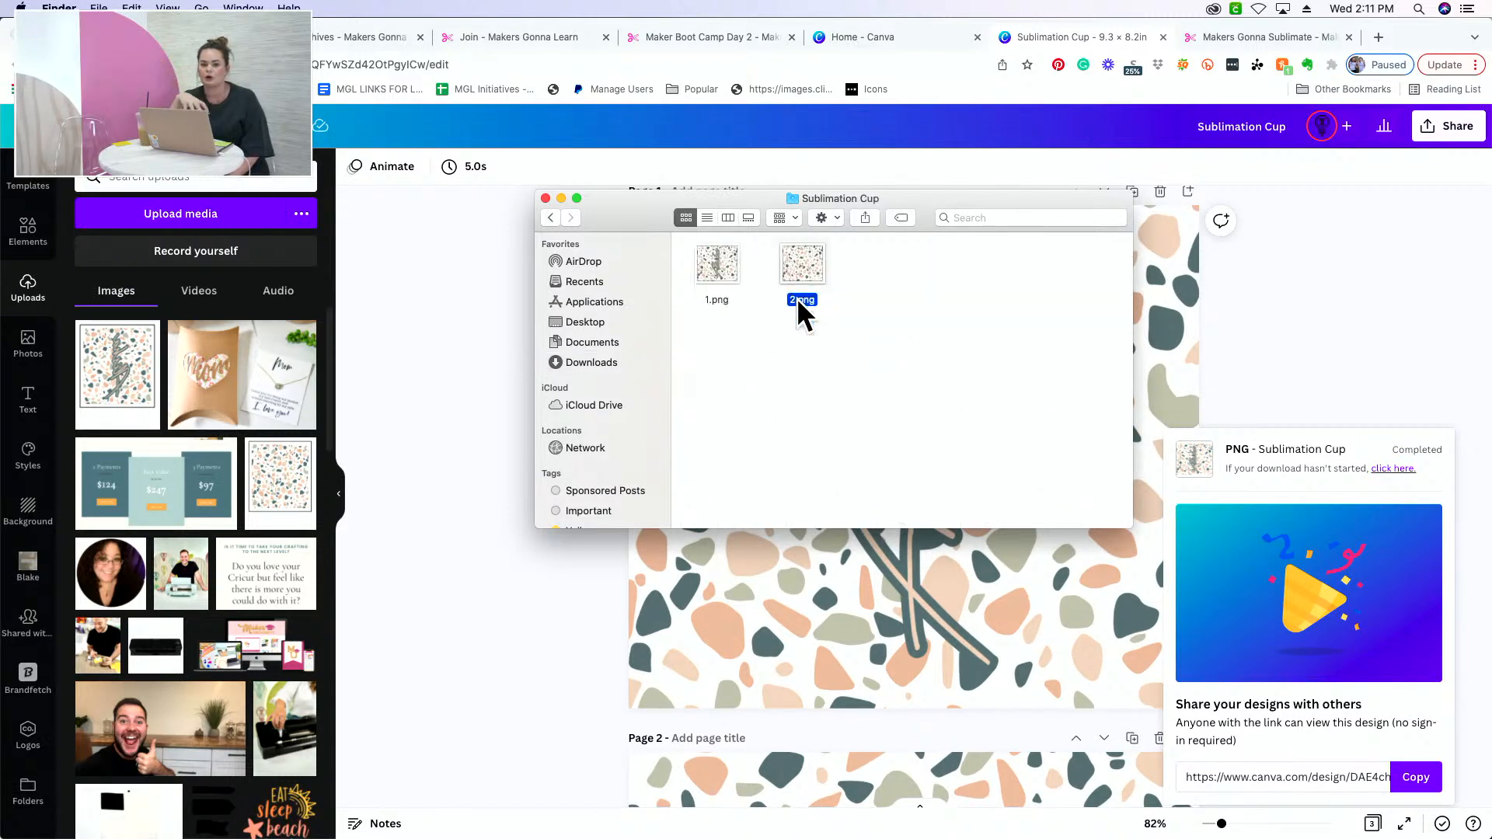
click(796, 317)
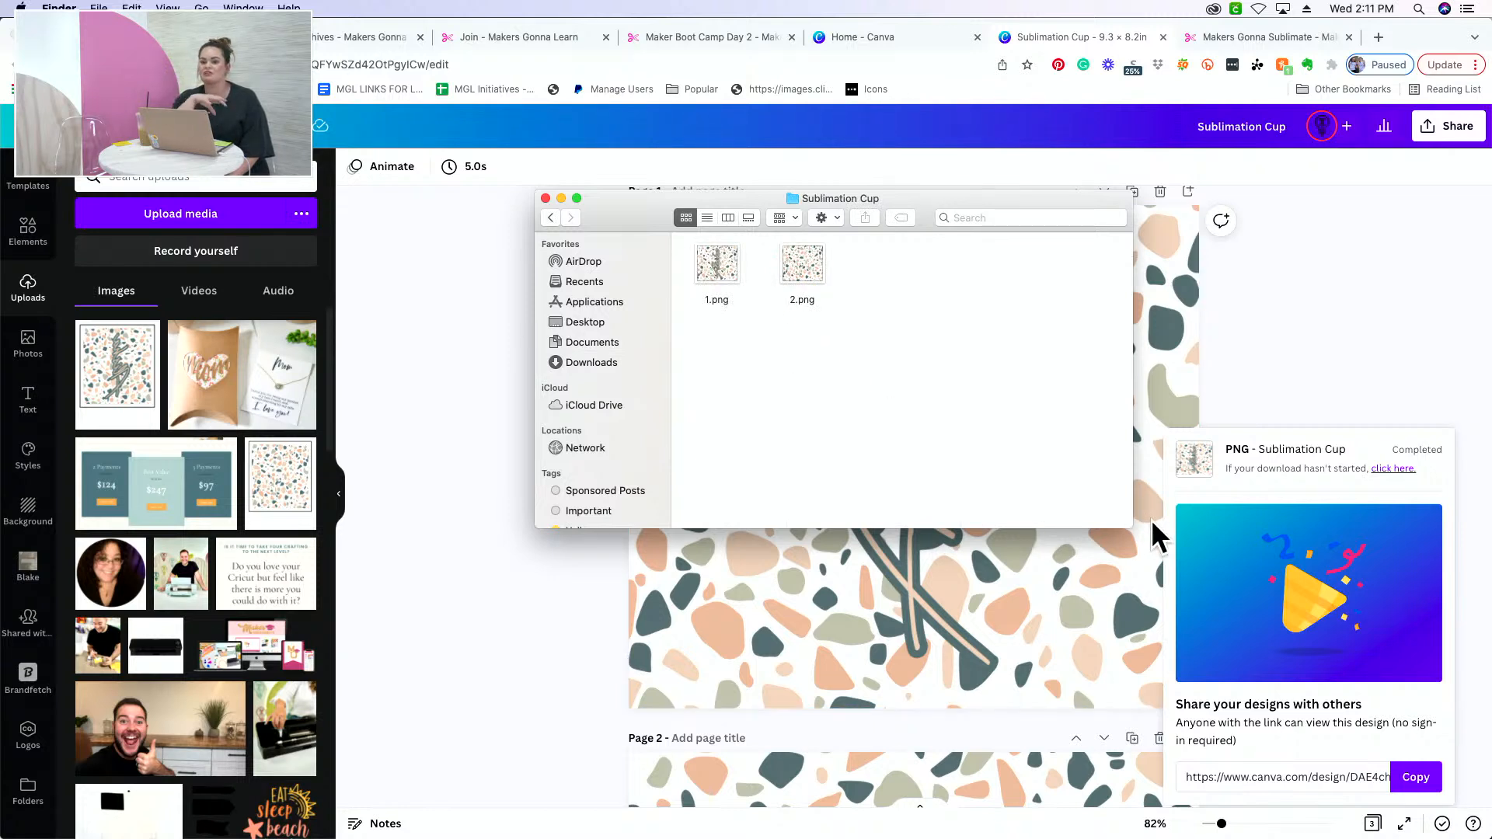
drag(1132, 528, 1438, 830)
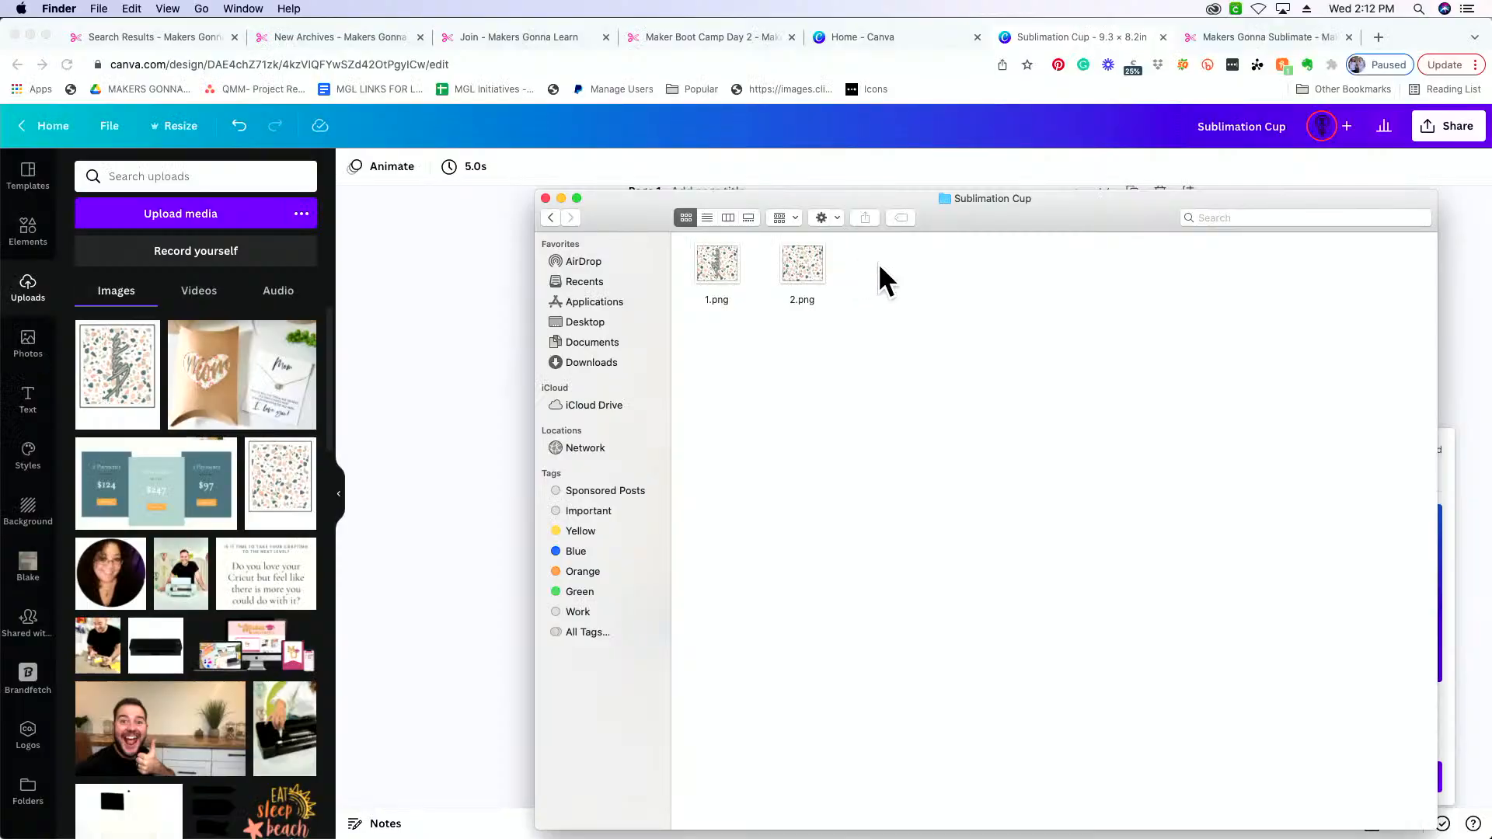
Open 1.png and 2.png together in Preview and view each image in turn.
drag(878, 263, 719, 265)
double_click(720, 266)
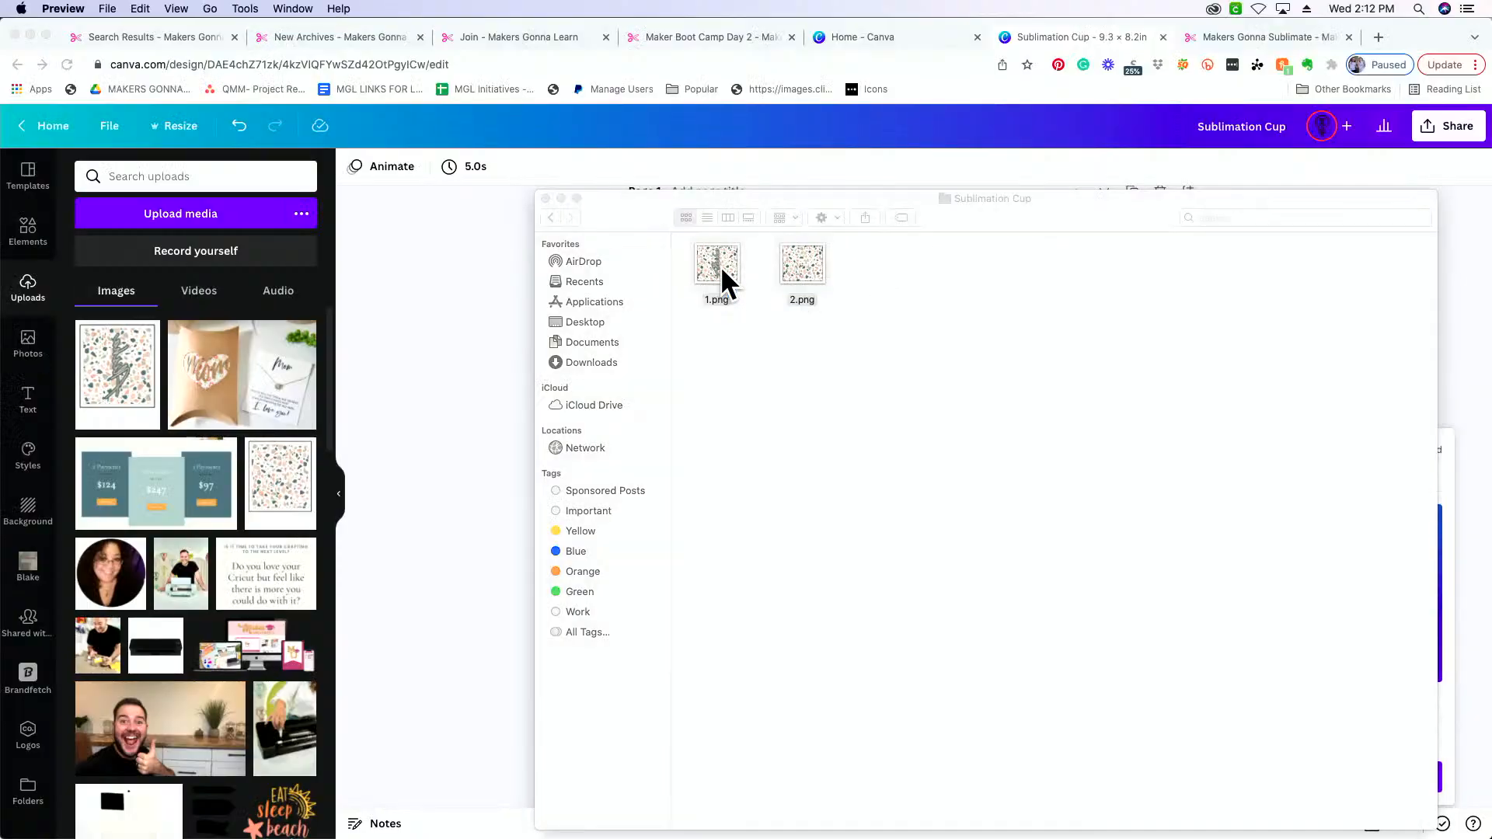
click(124, 294)
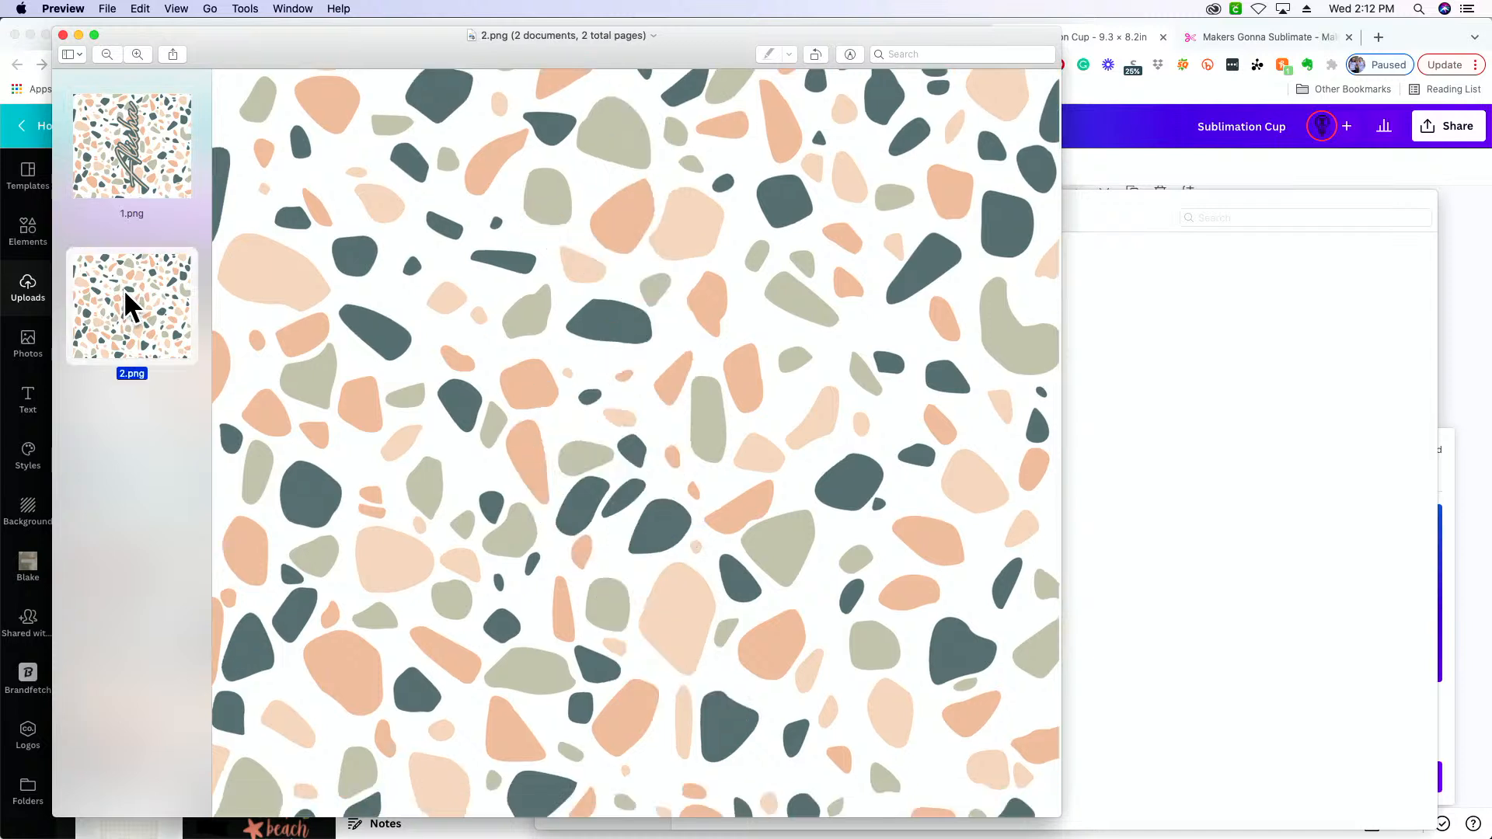
click(140, 203)
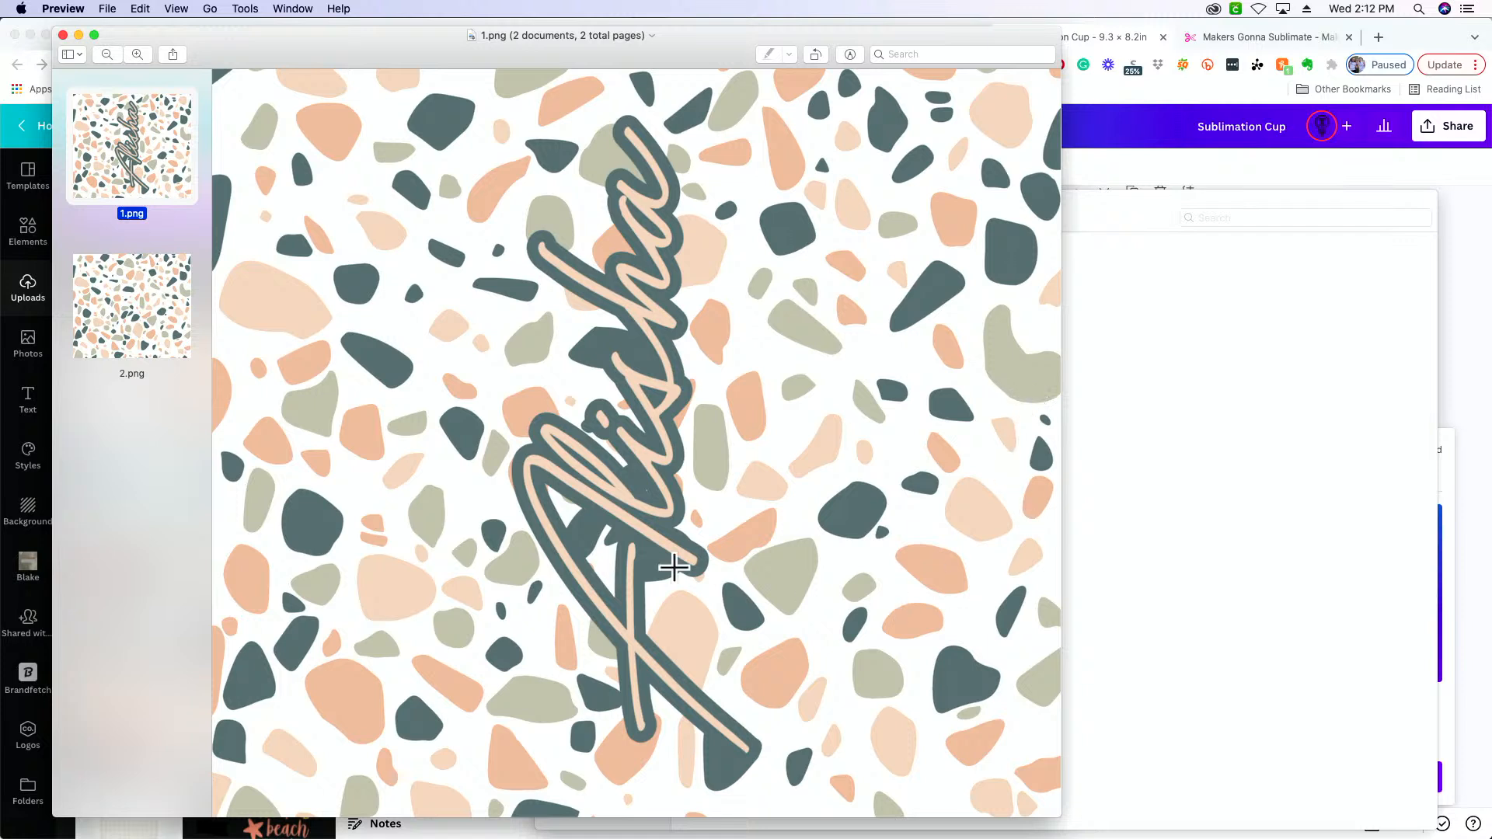
click(152, 337)
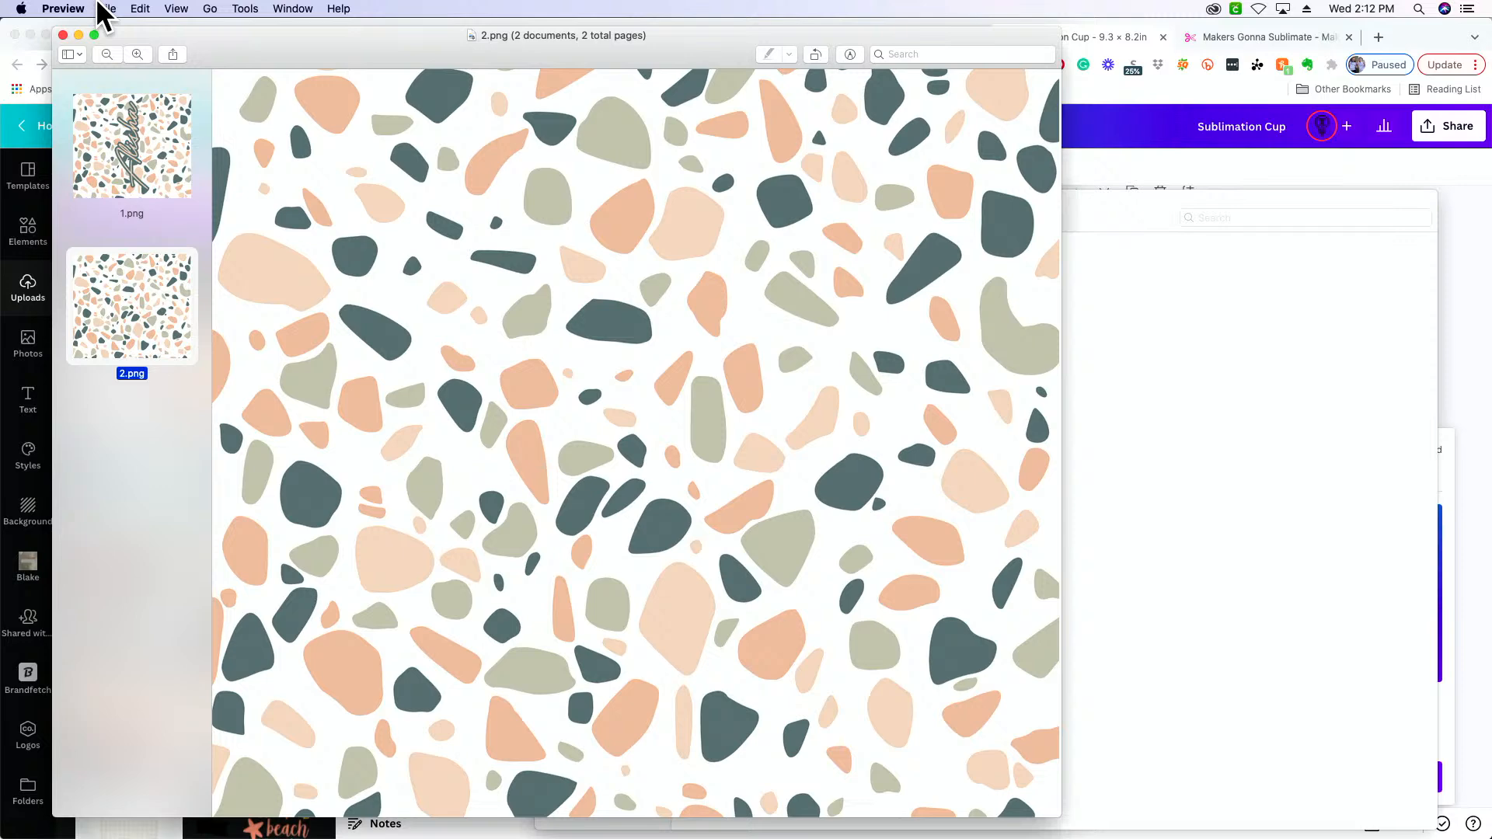
Check the print settings for the two opened images and close them without printing.
click(109, 9)
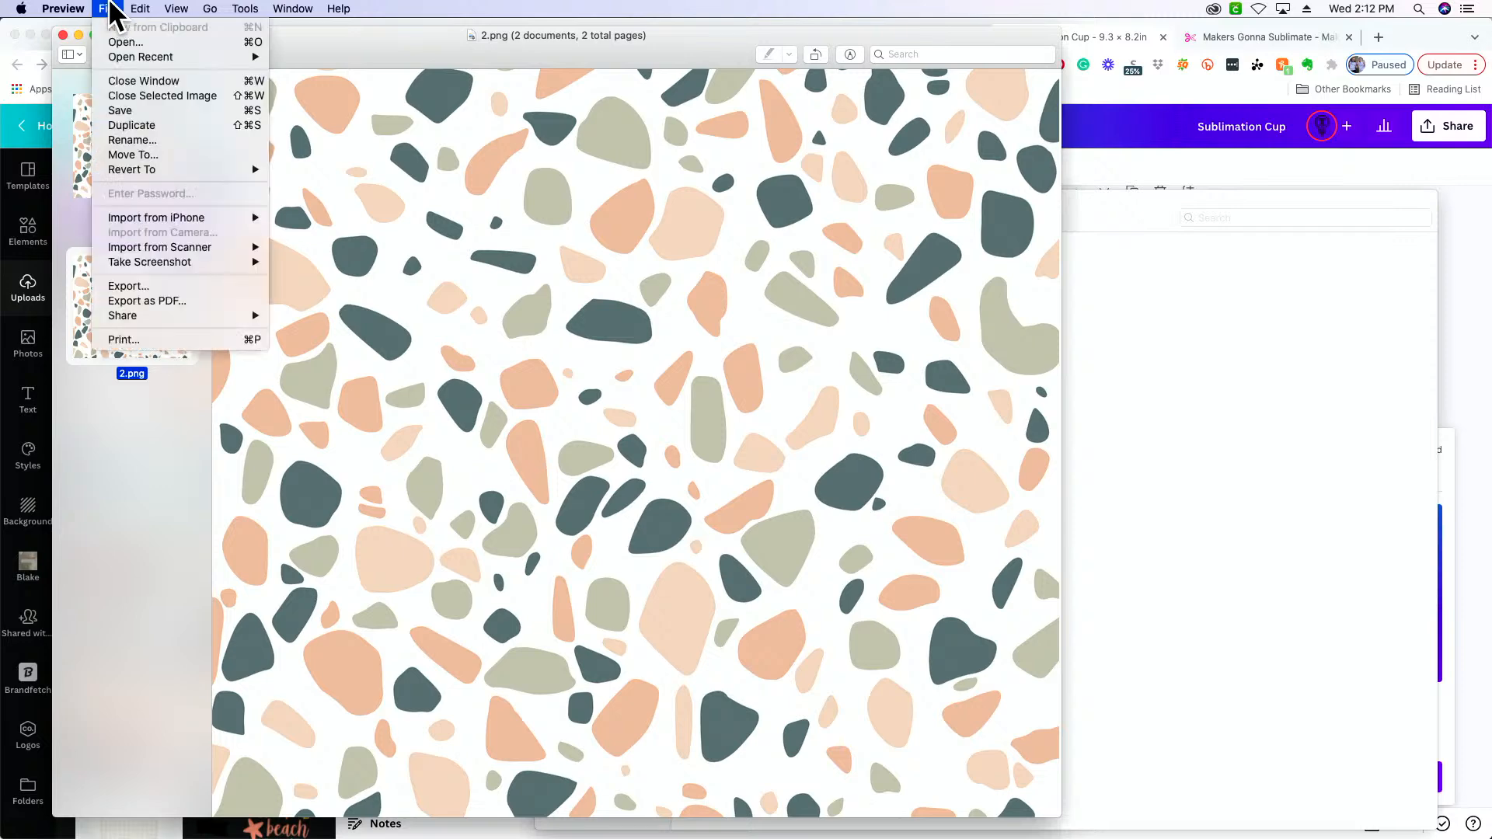
click(178, 342)
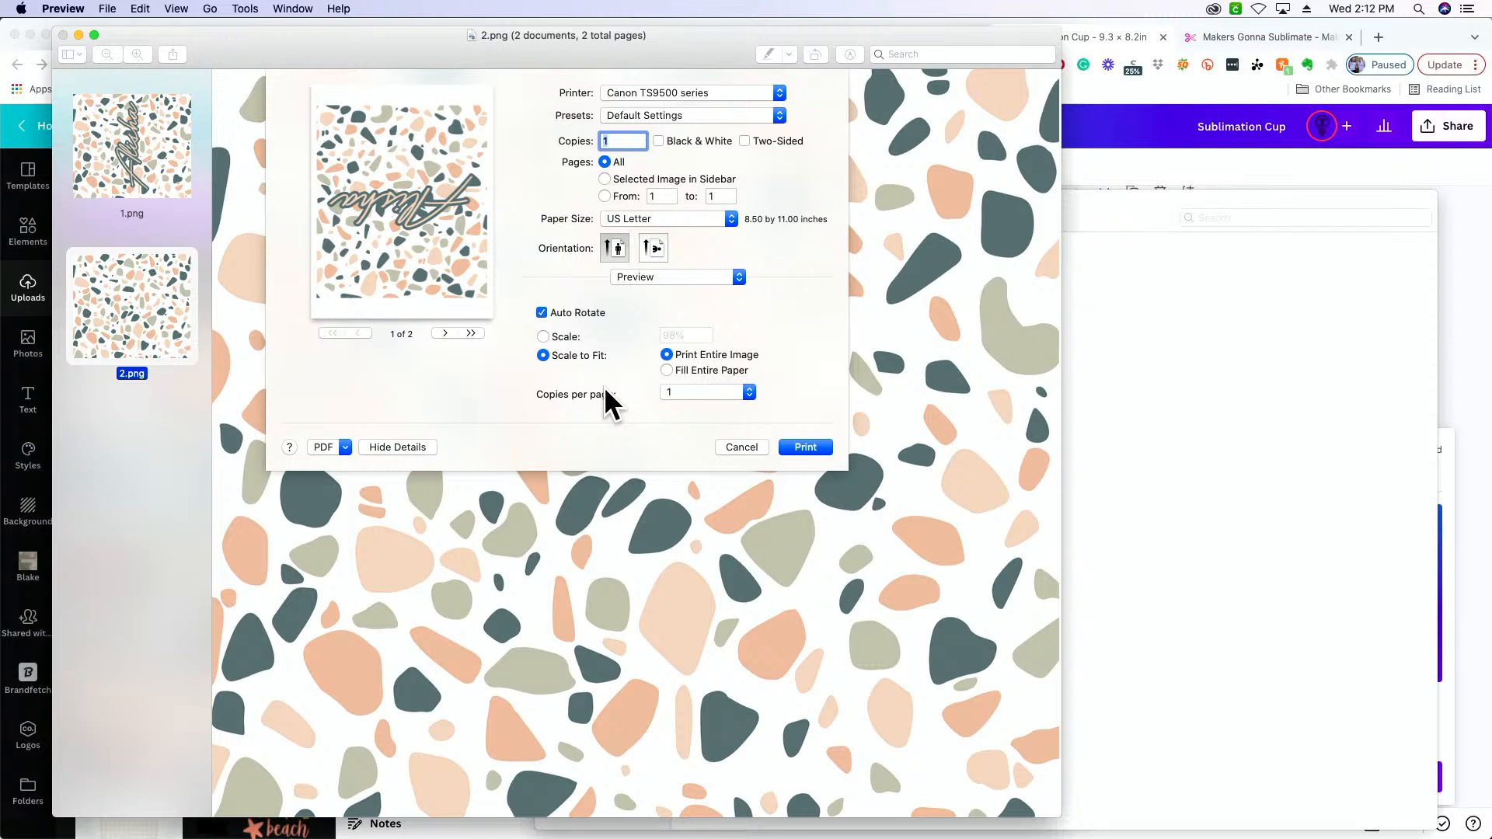
click(743, 440)
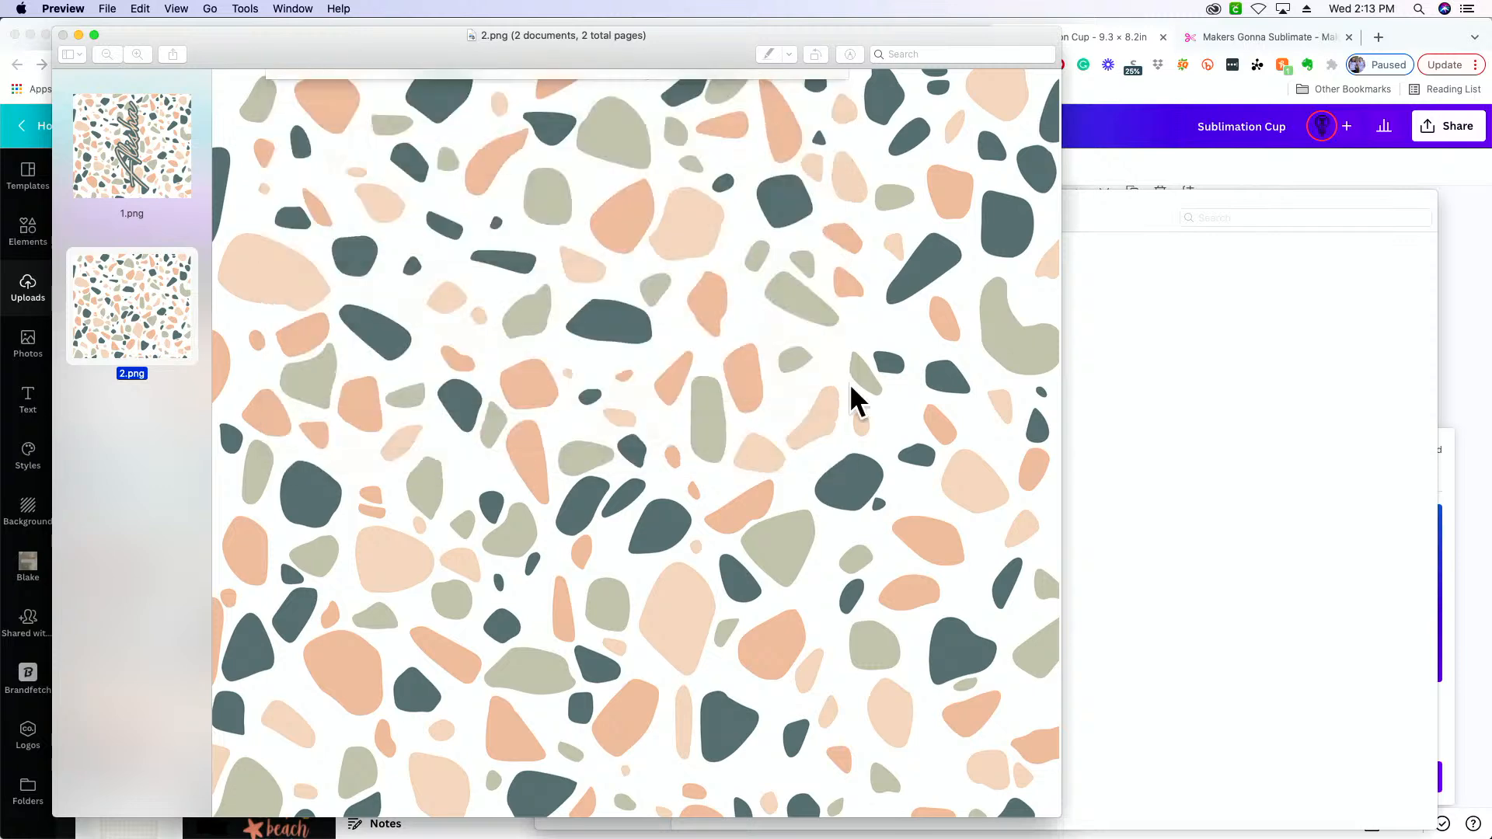
Switch to the Makers Gonna Sublimate page in Chrome and browse its gallery of best-selling designs.
click(1161, 156)
click(1290, 39)
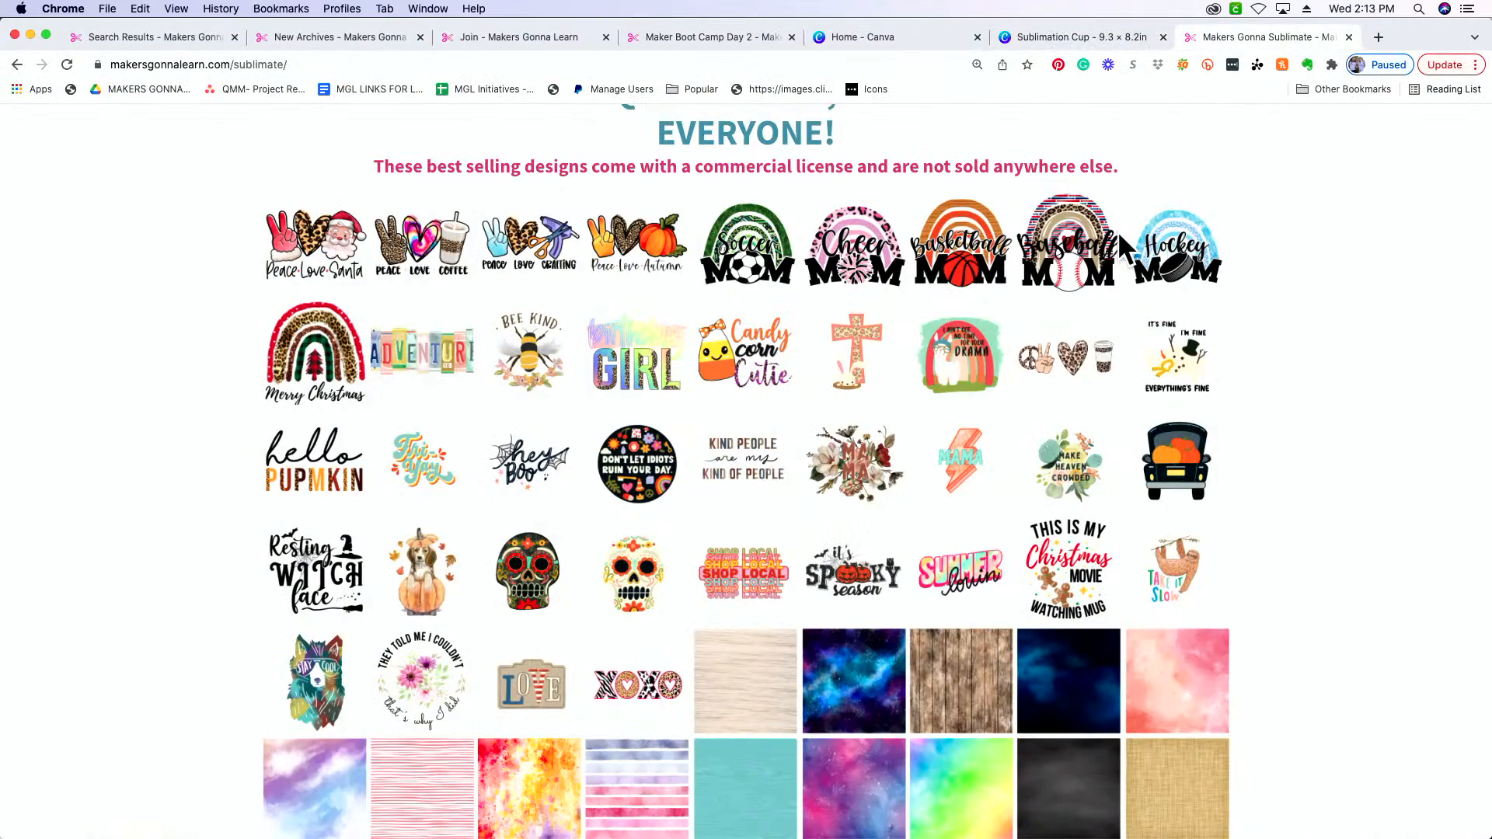
scroll(826, 447, down, 3)
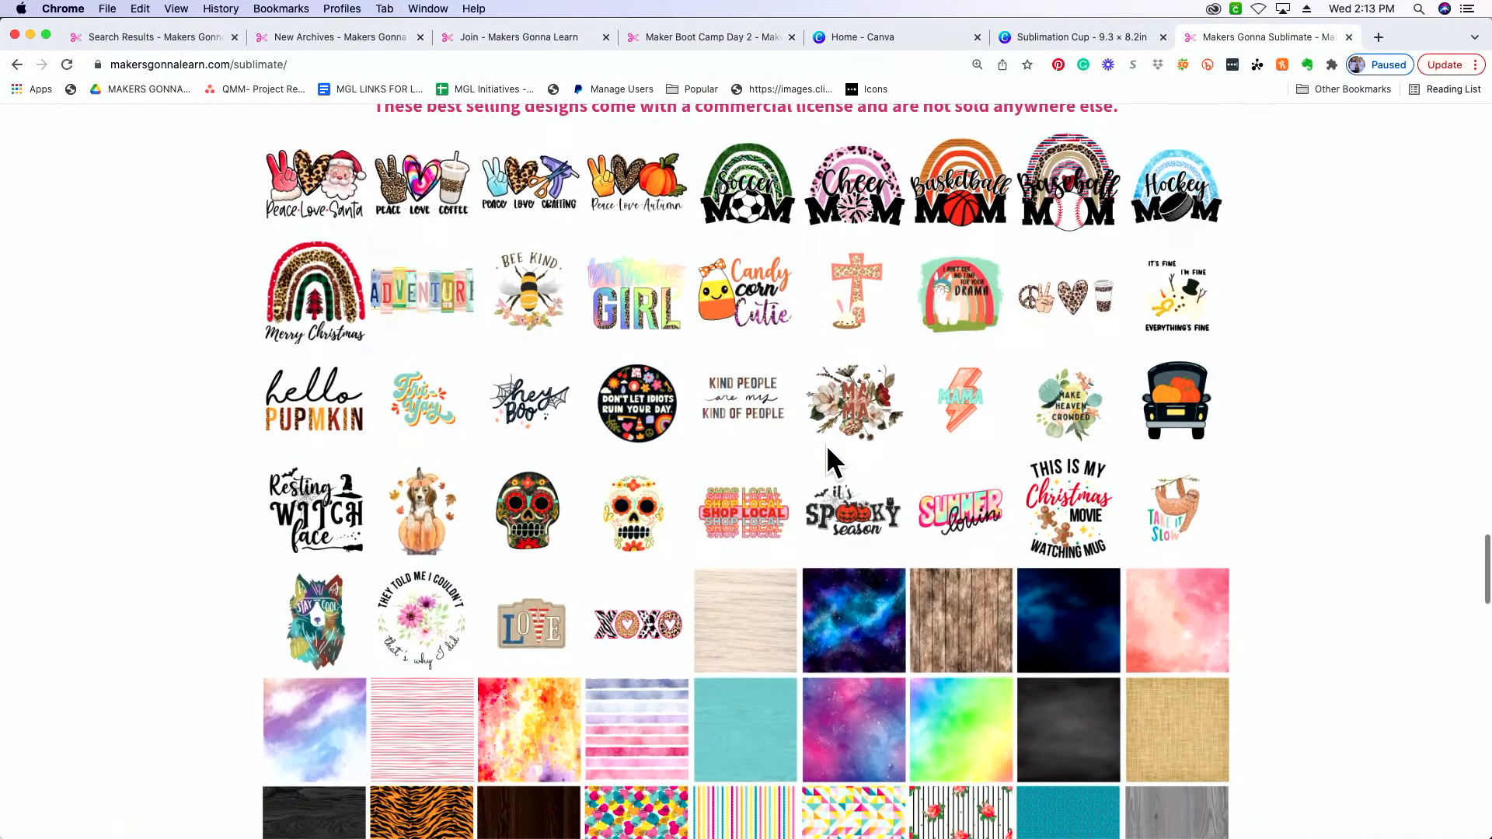
Browse the rest of the design gallery, covering the background patterns, tumbler and mug templates, monogram letters and brush-stroke shapes.
scroll(830, 445, down, 10)
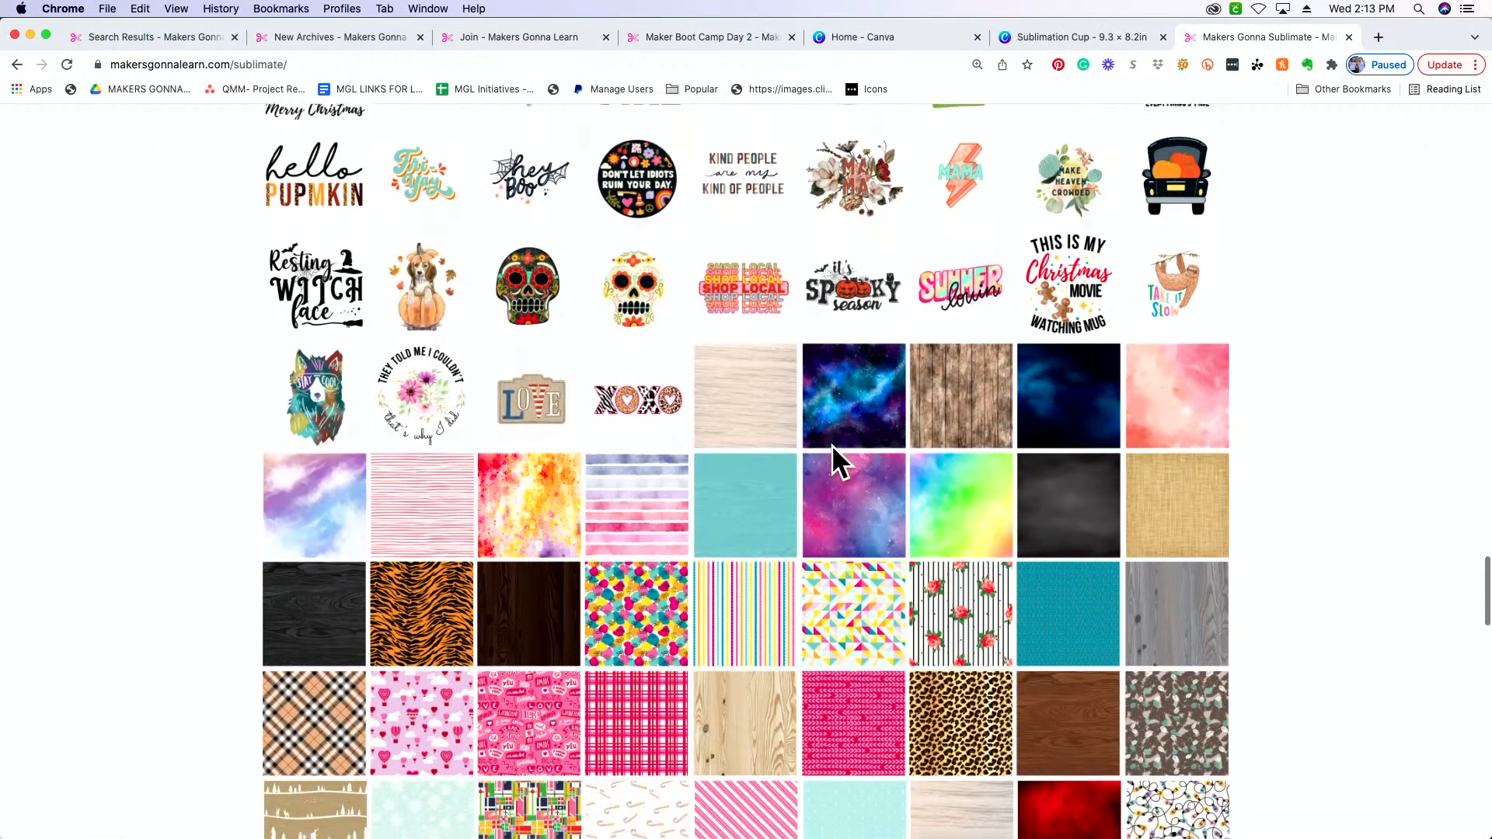
scroll(832, 445, down, 5)
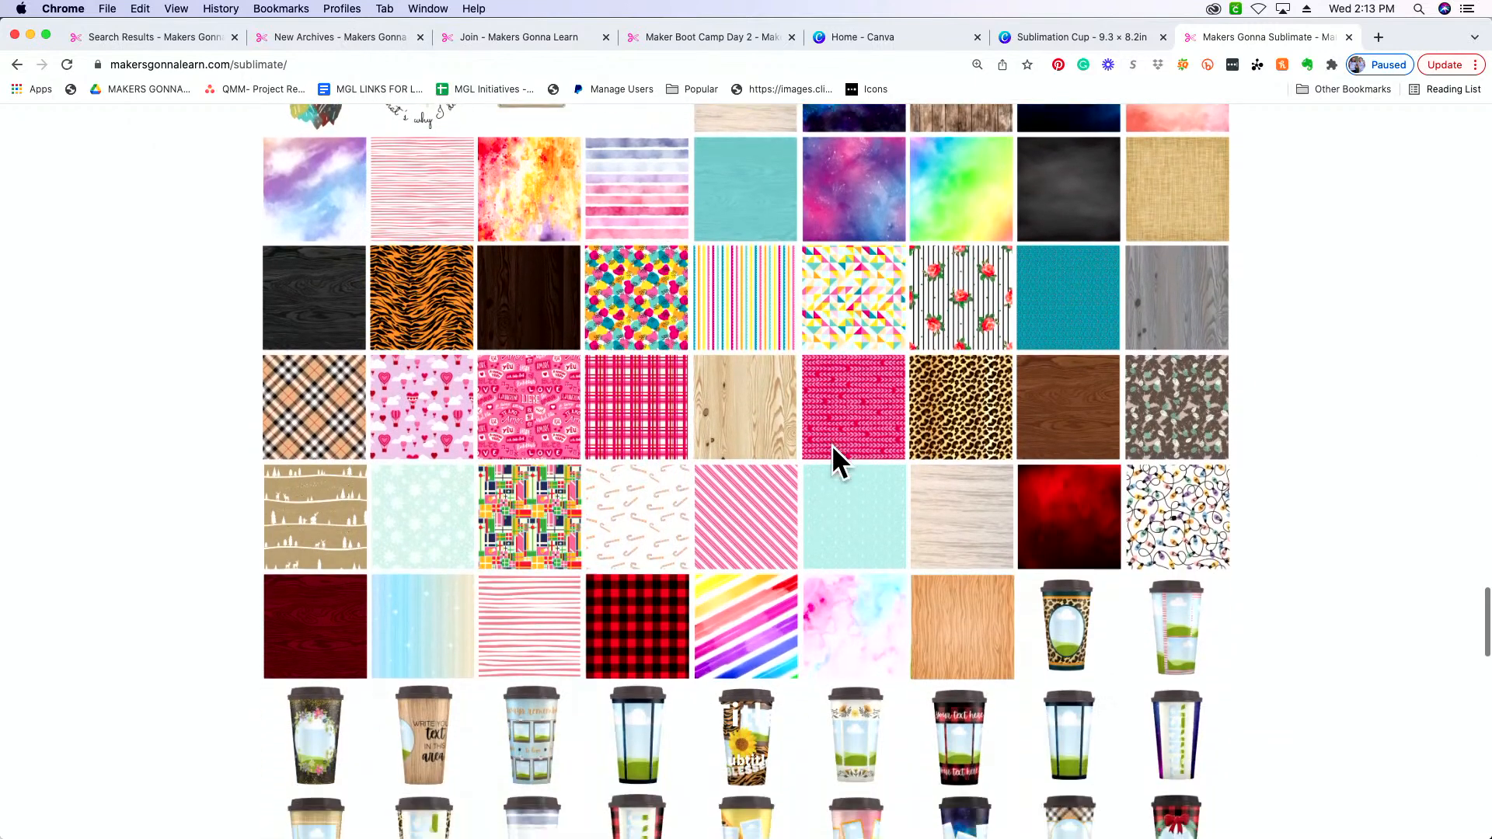
scroll(828, 444, down, 2)
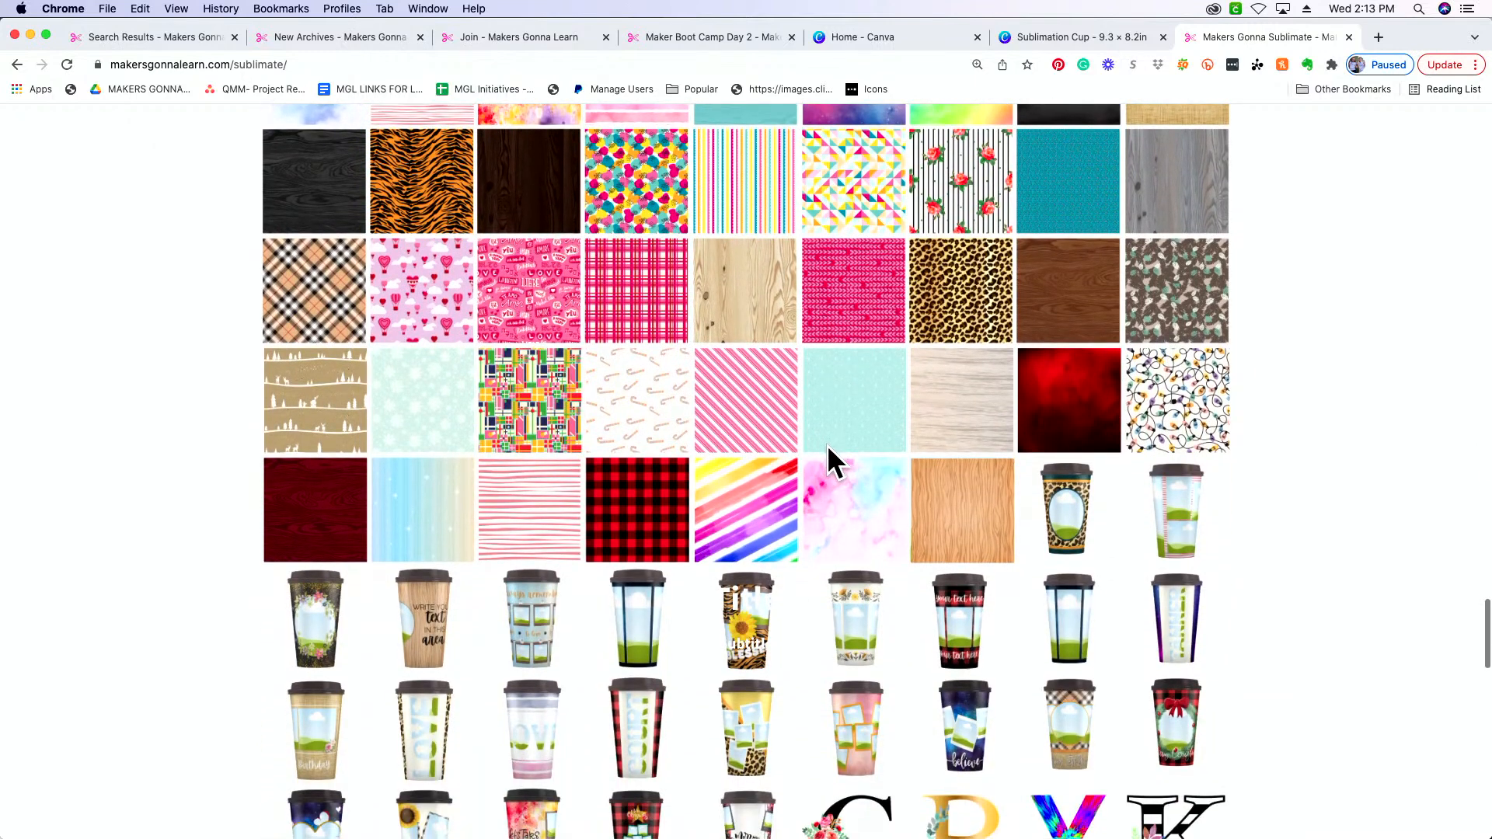
scroll(826, 446, down, 3)
scroll(829, 449, down, 5)
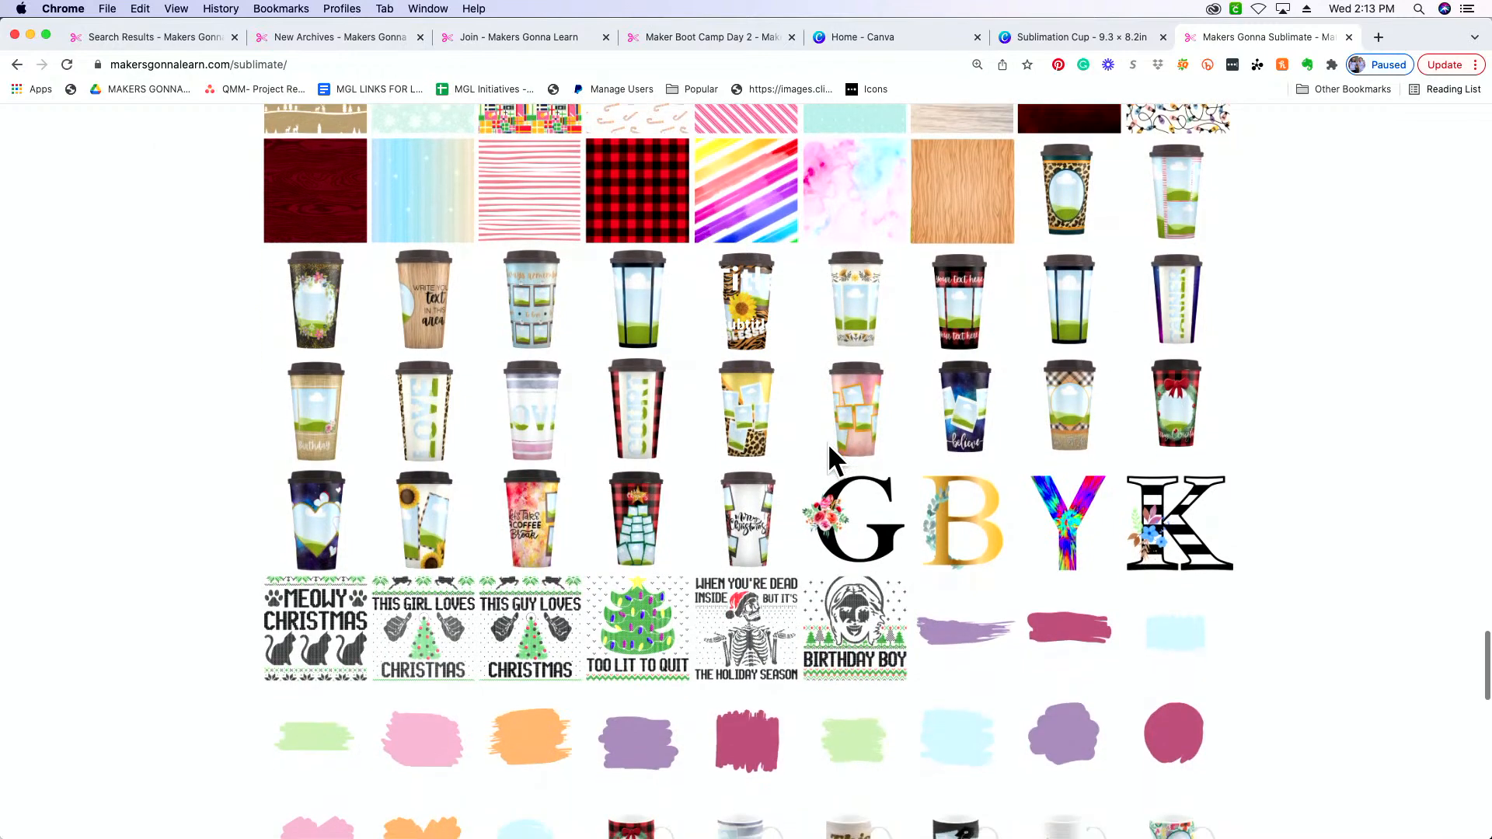
scroll(830, 448, down, 6)
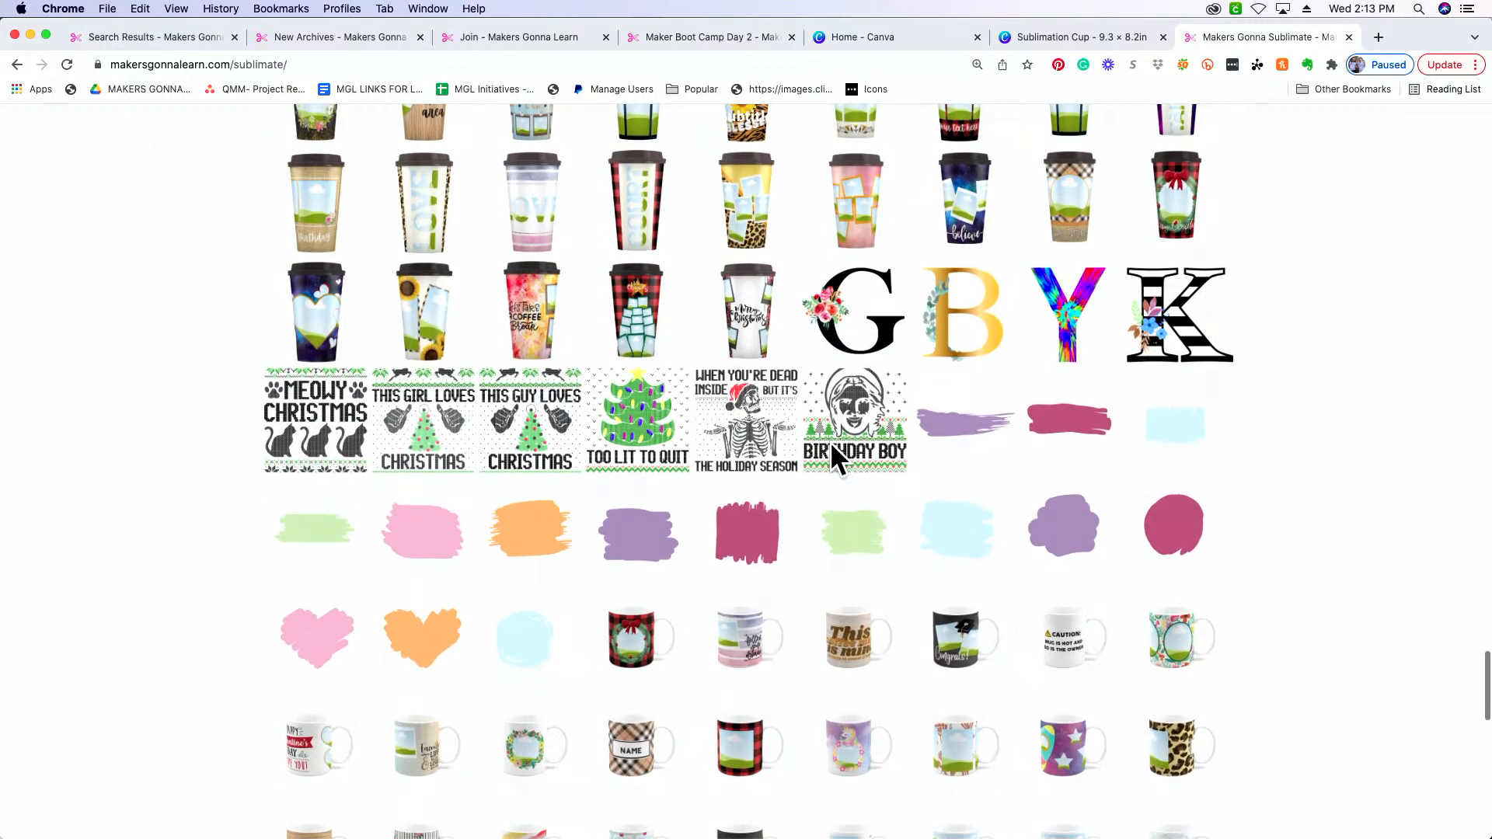
scroll(829, 448, down, 4)
scroll(831, 445, down, 4)
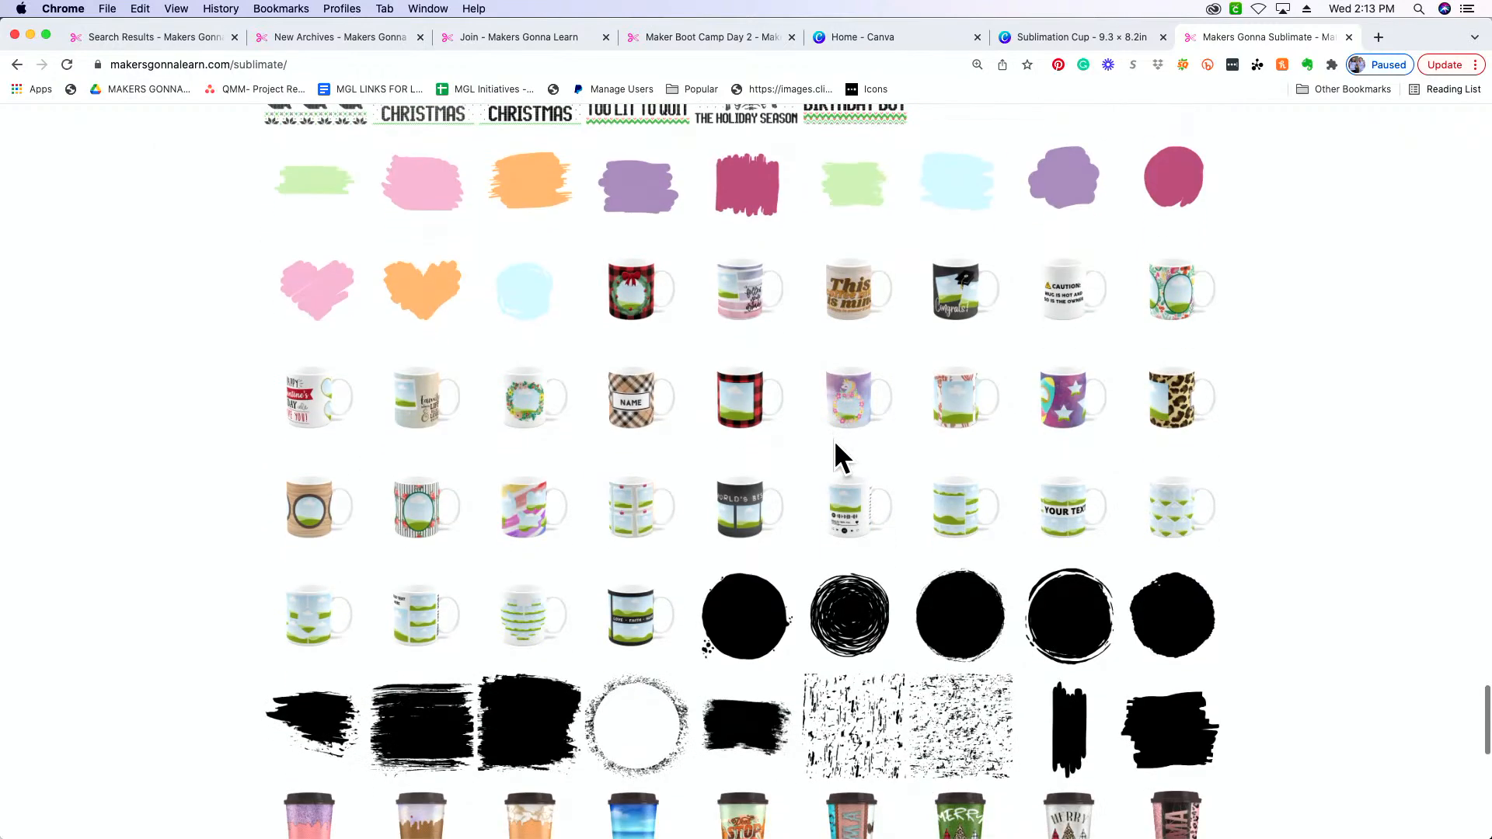
Go back up the Makers Gonna Sublimate page to review the included tools, the course overview and the intro video.
scroll(826, 443, up, 20)
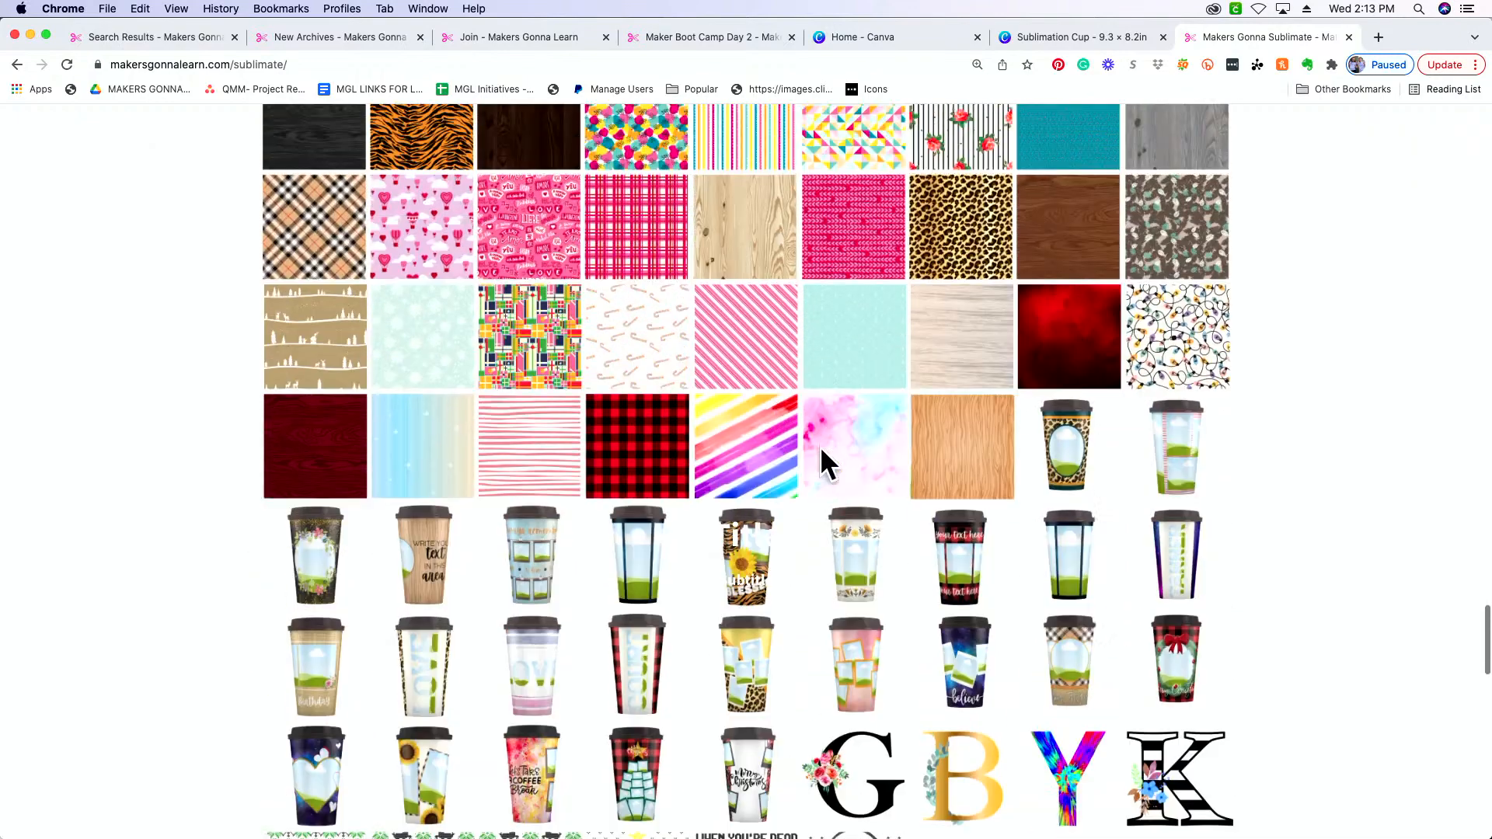
scroll(812, 447, up, 20)
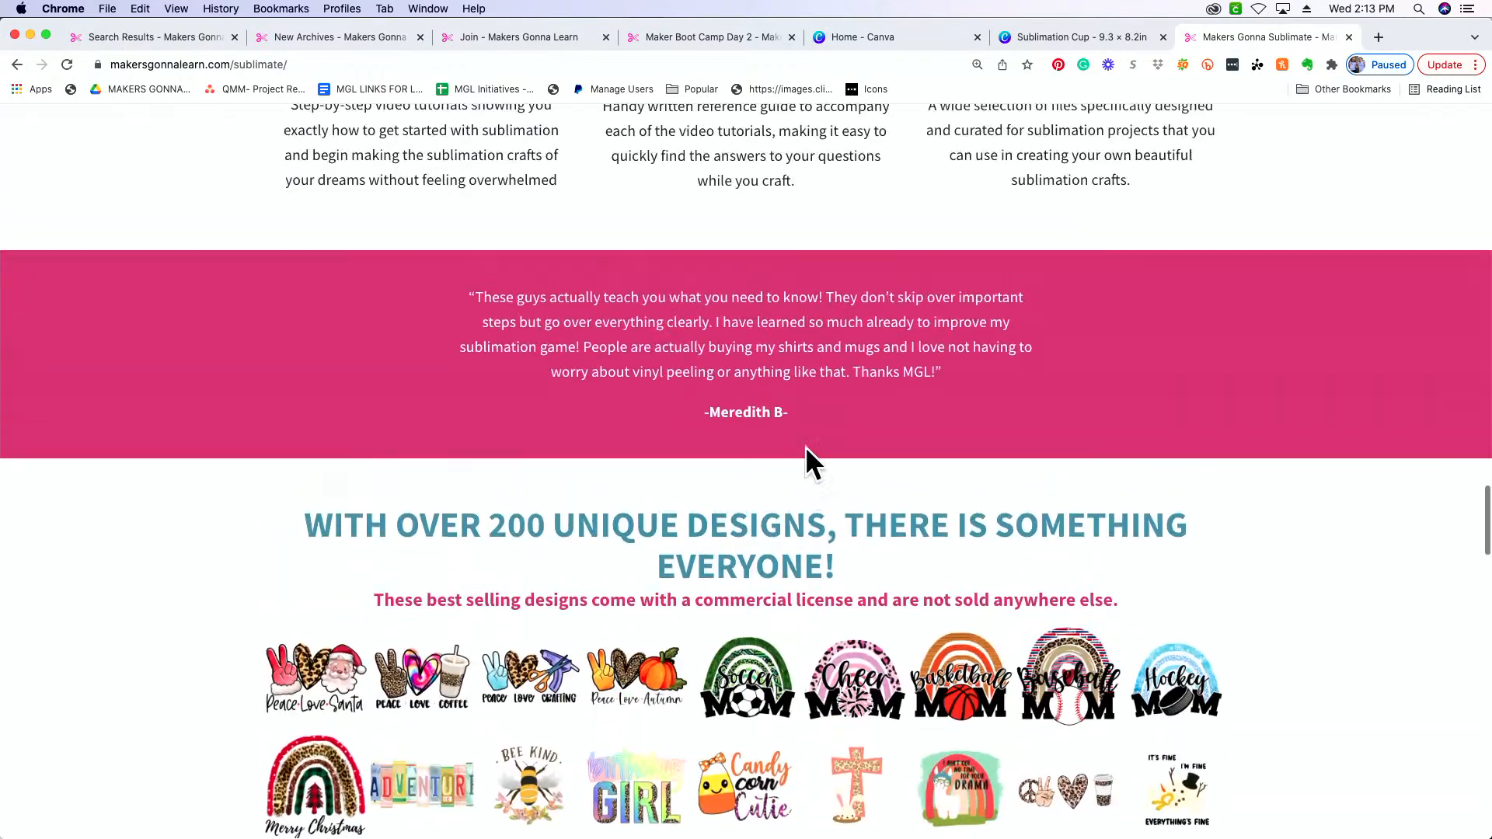
scroll(806, 449, up, 6)
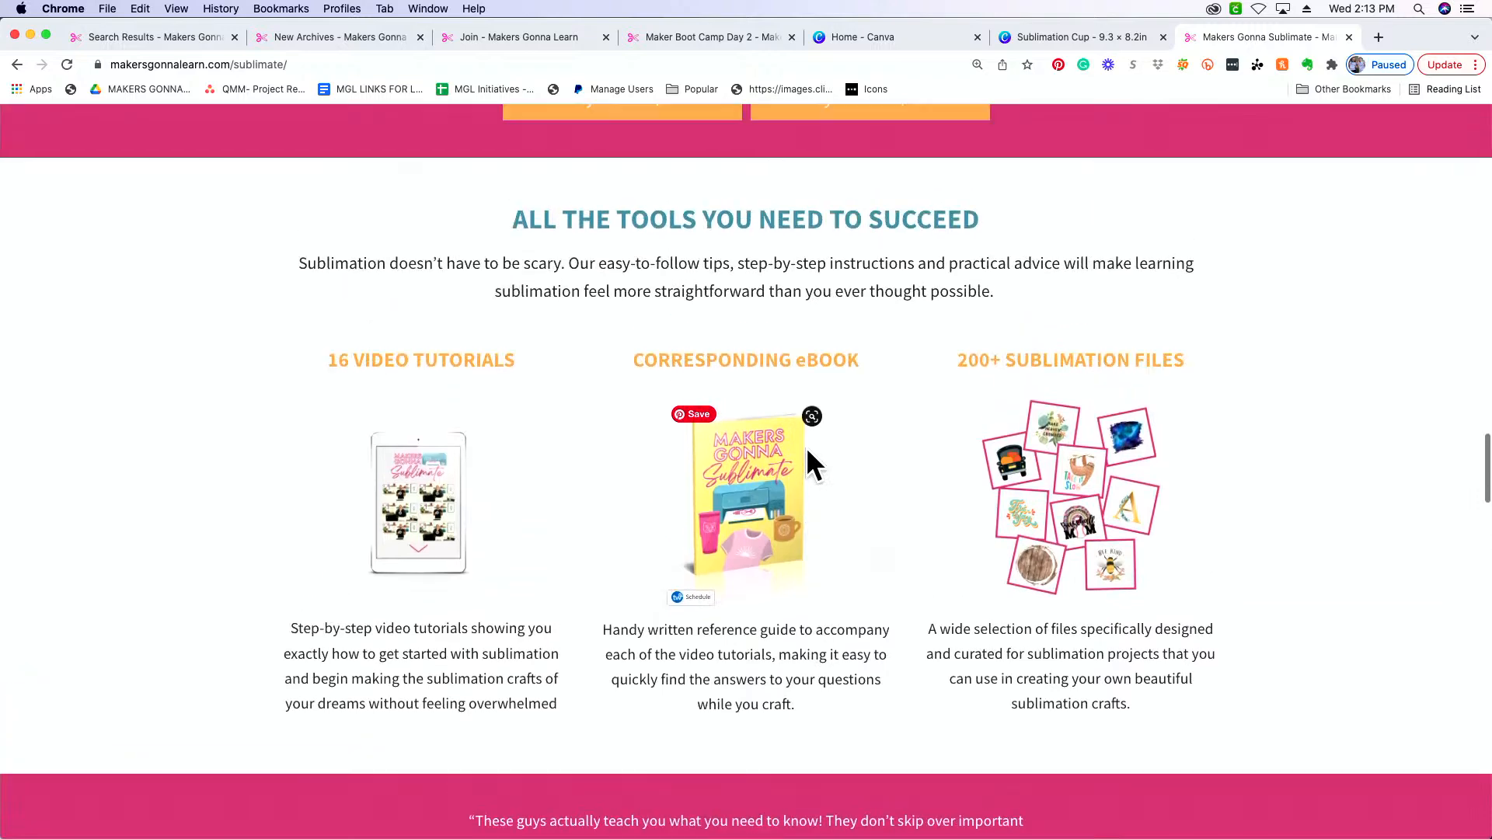
scroll(807, 448, up, 5)
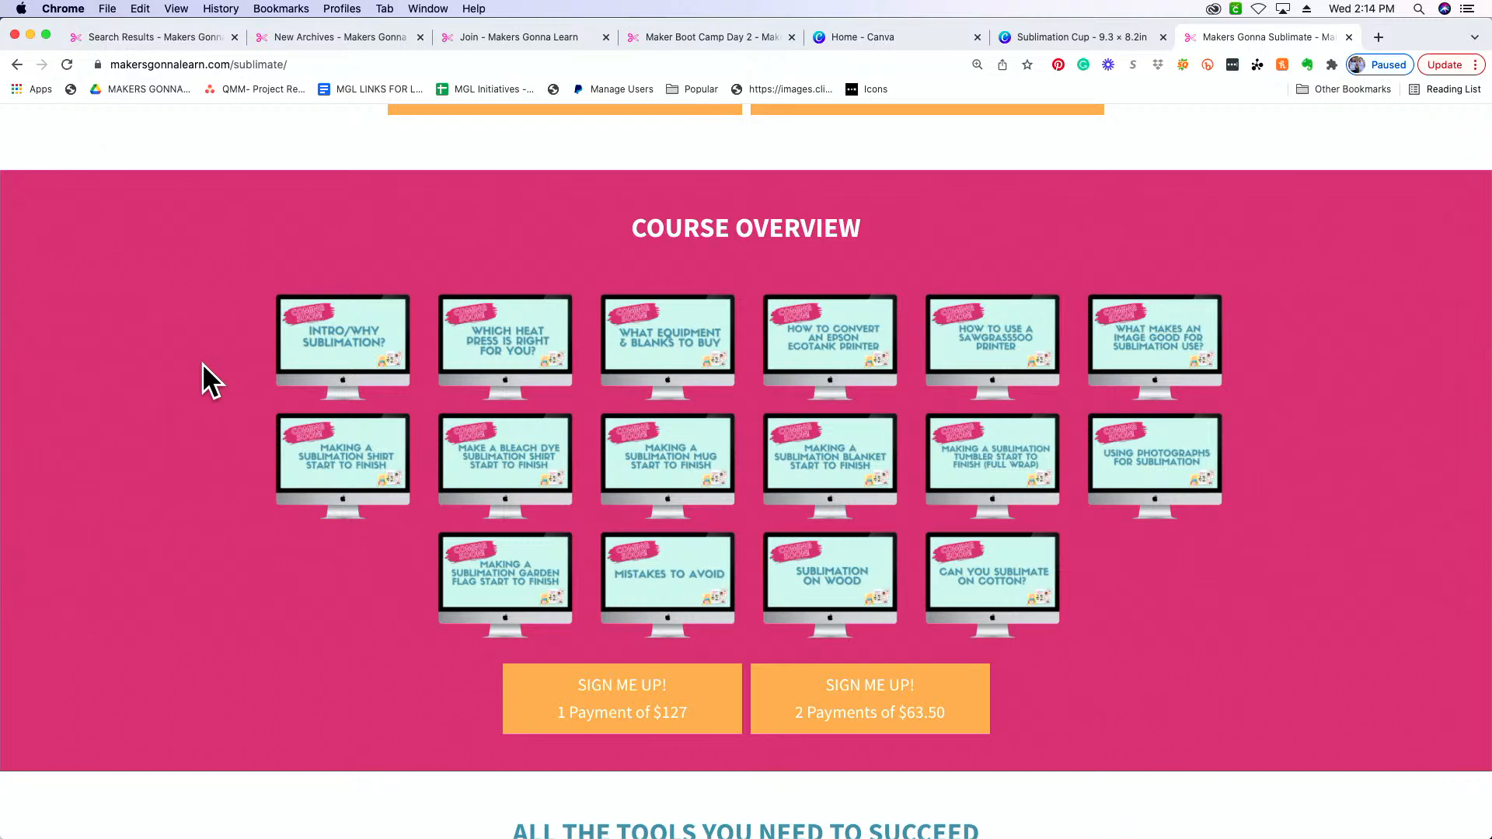
scroll(204, 363, up, 8)
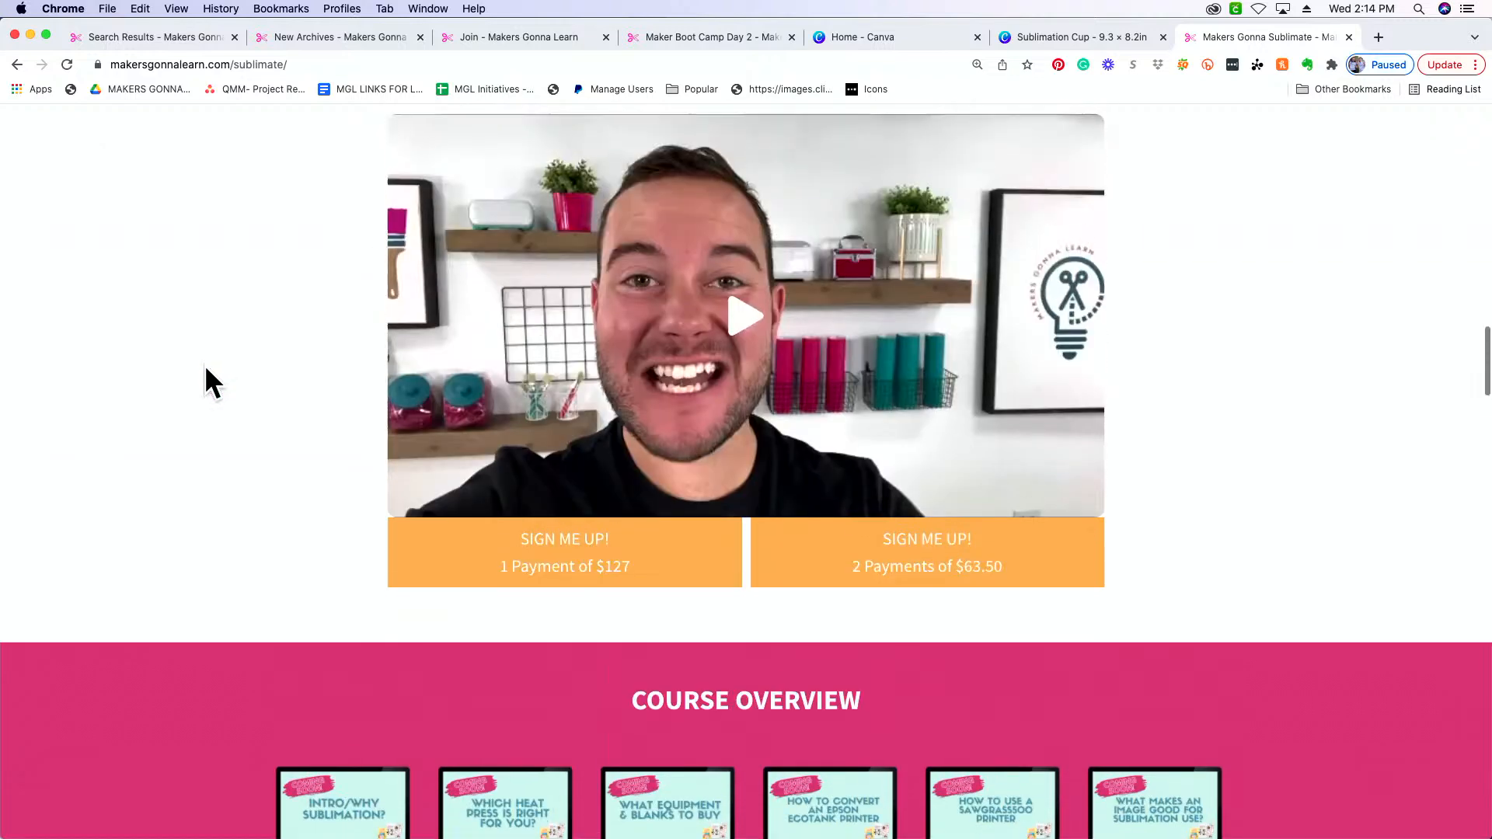
Examine the course offer's list of inclusions, clear its text highlight, and review the countdown and payment options in the page's header banner.
scroll(204, 367, up, 8)
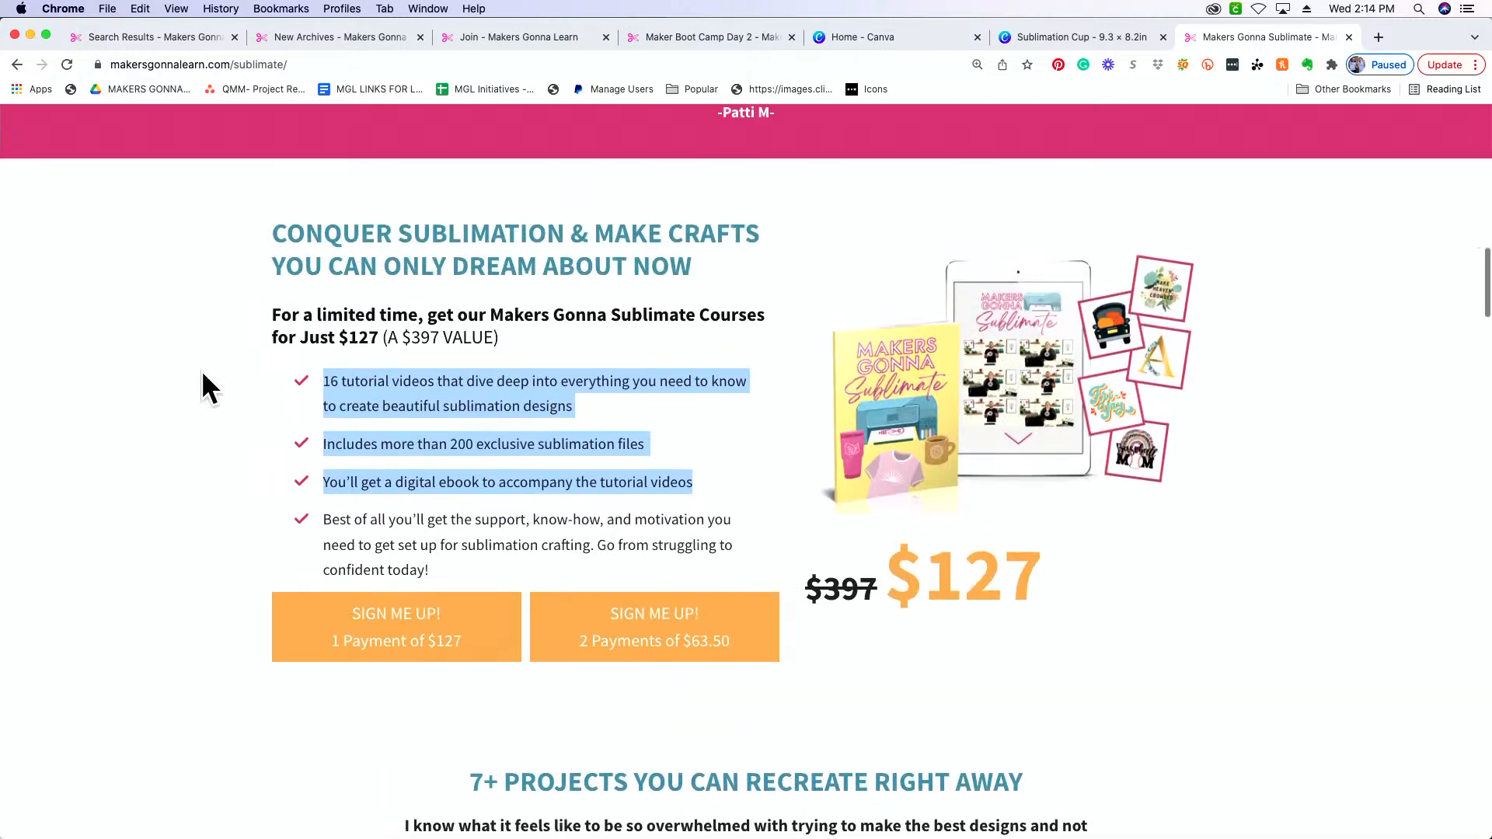
click(264, 295)
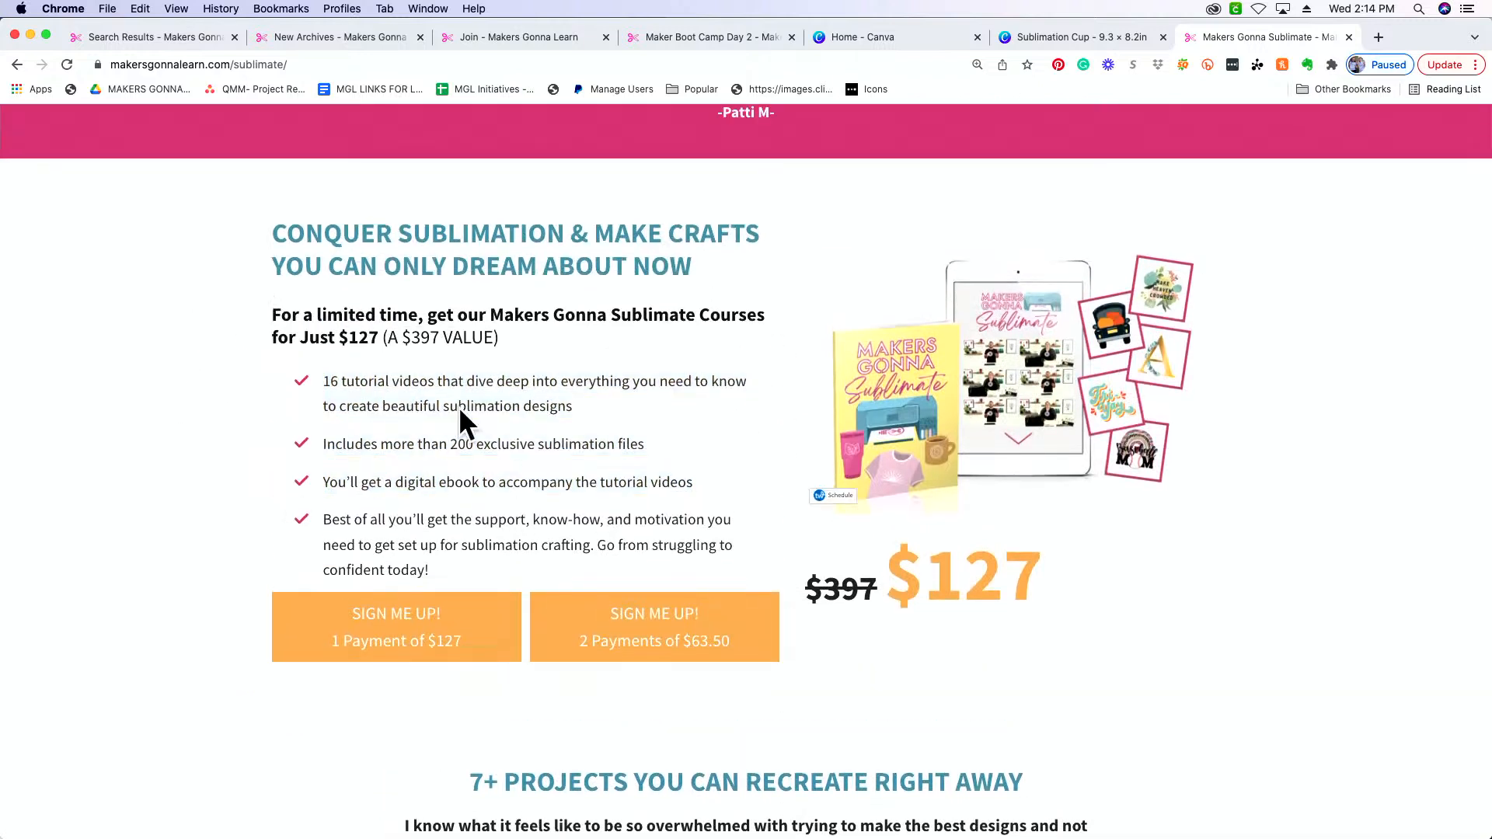
scroll(642, 432, up, 1)
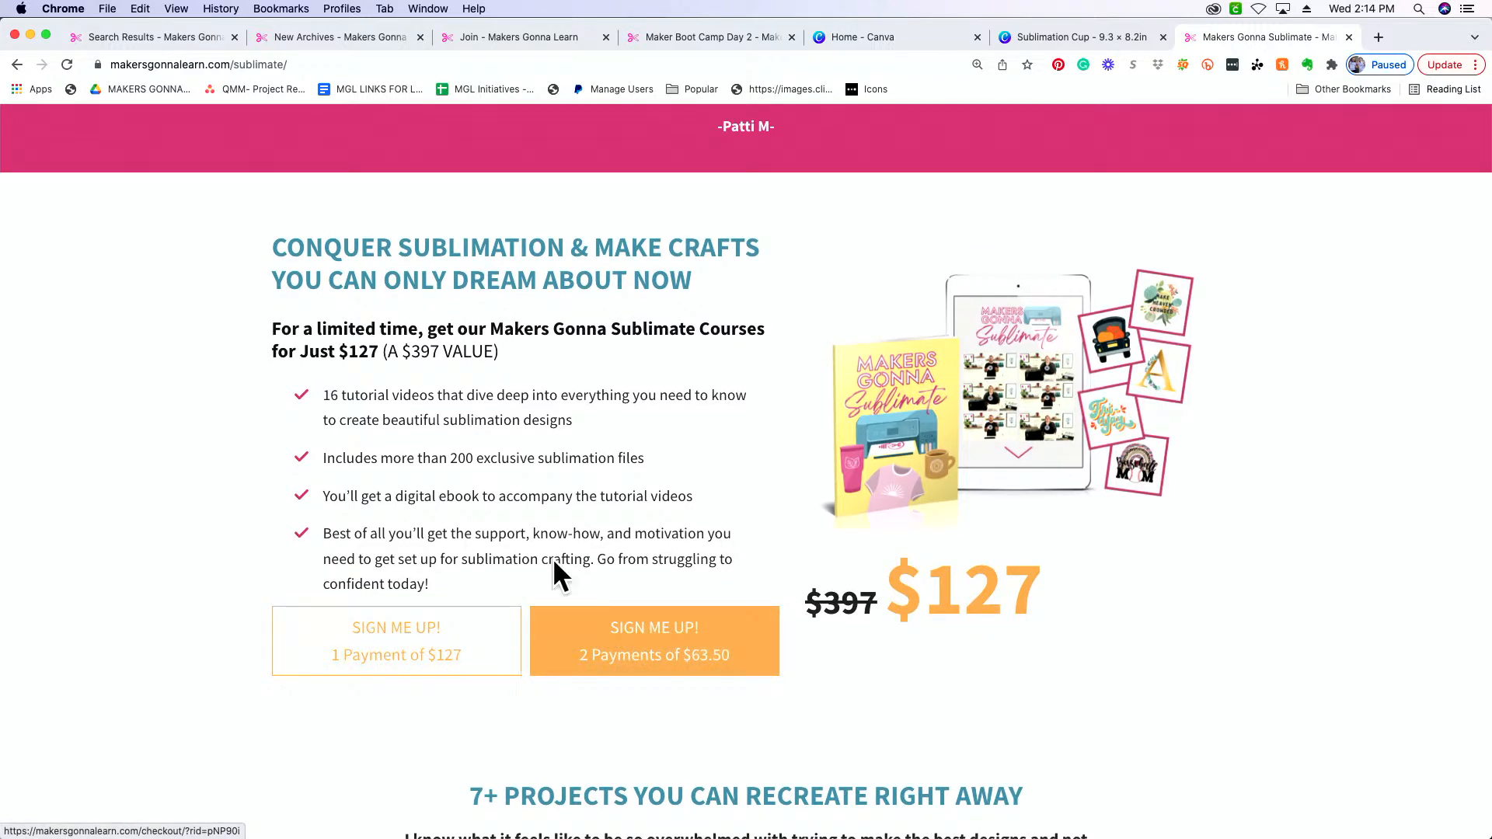
scroll(558, 548, up, 3)
scroll(561, 544, up, 10)
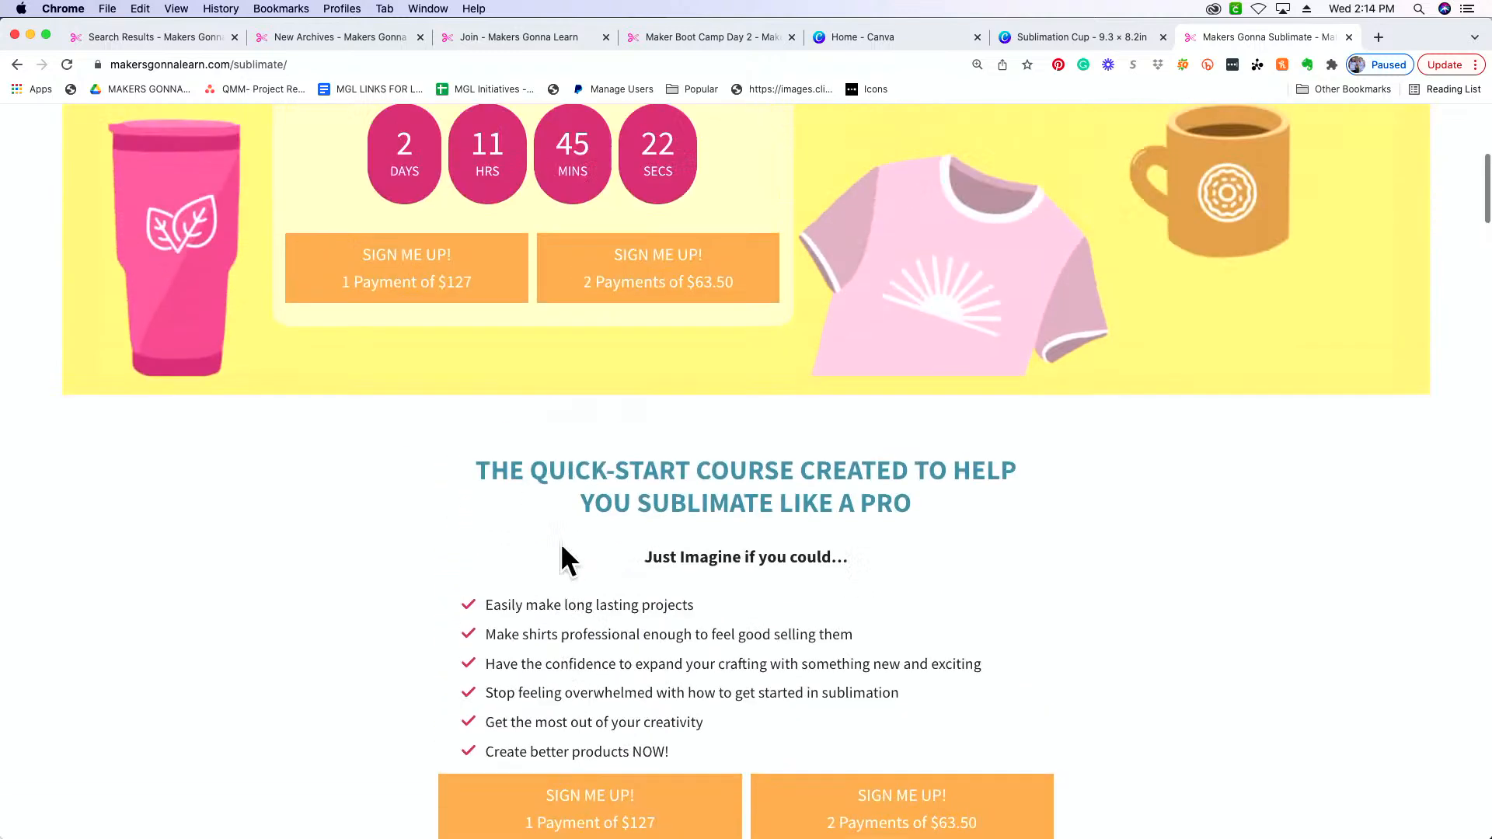
scroll(563, 560, up, 4)
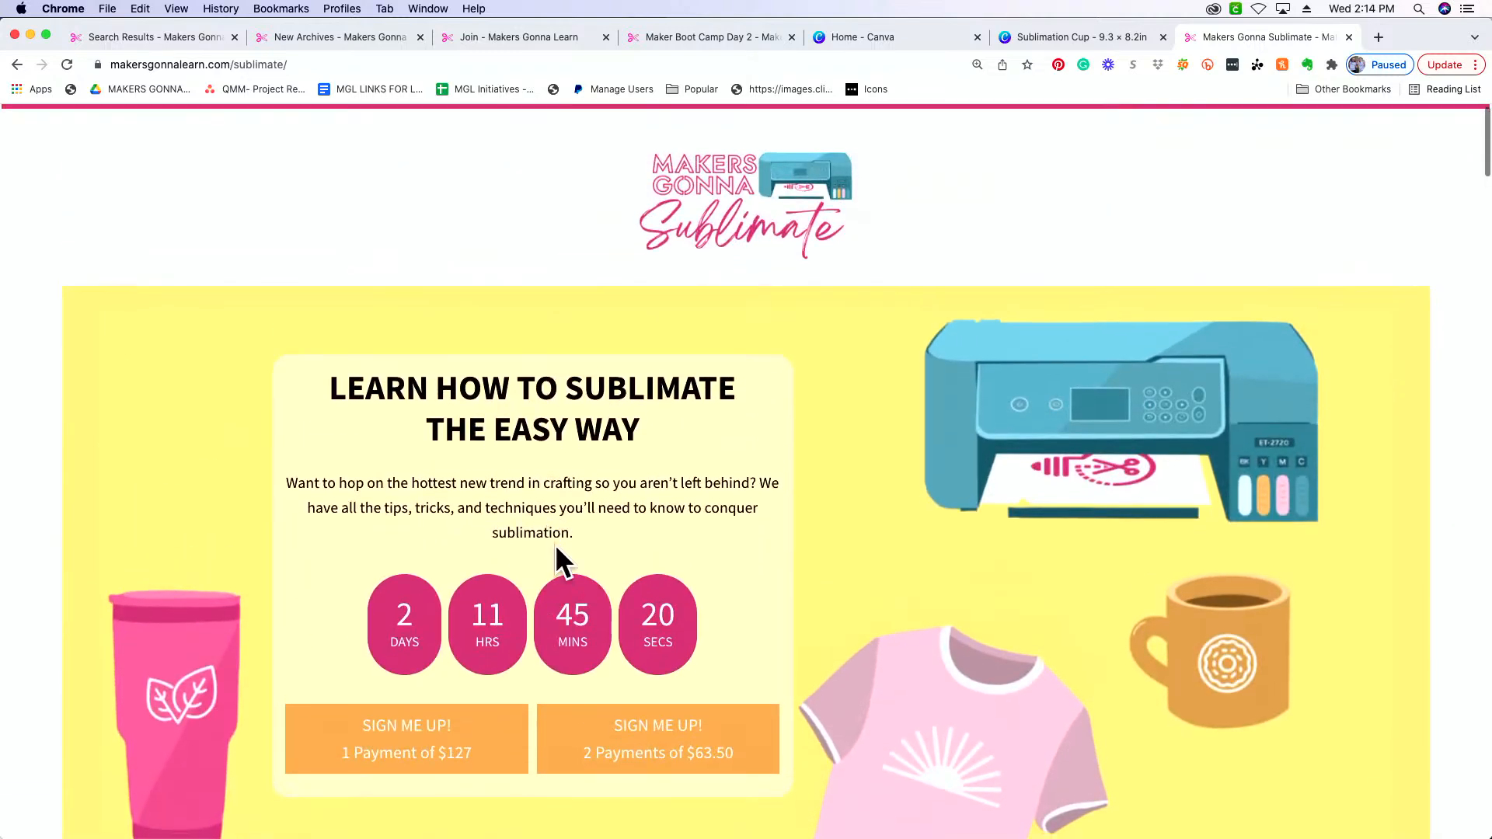
scroll(562, 560, down, 1)
scroll(556, 544, down, 1)
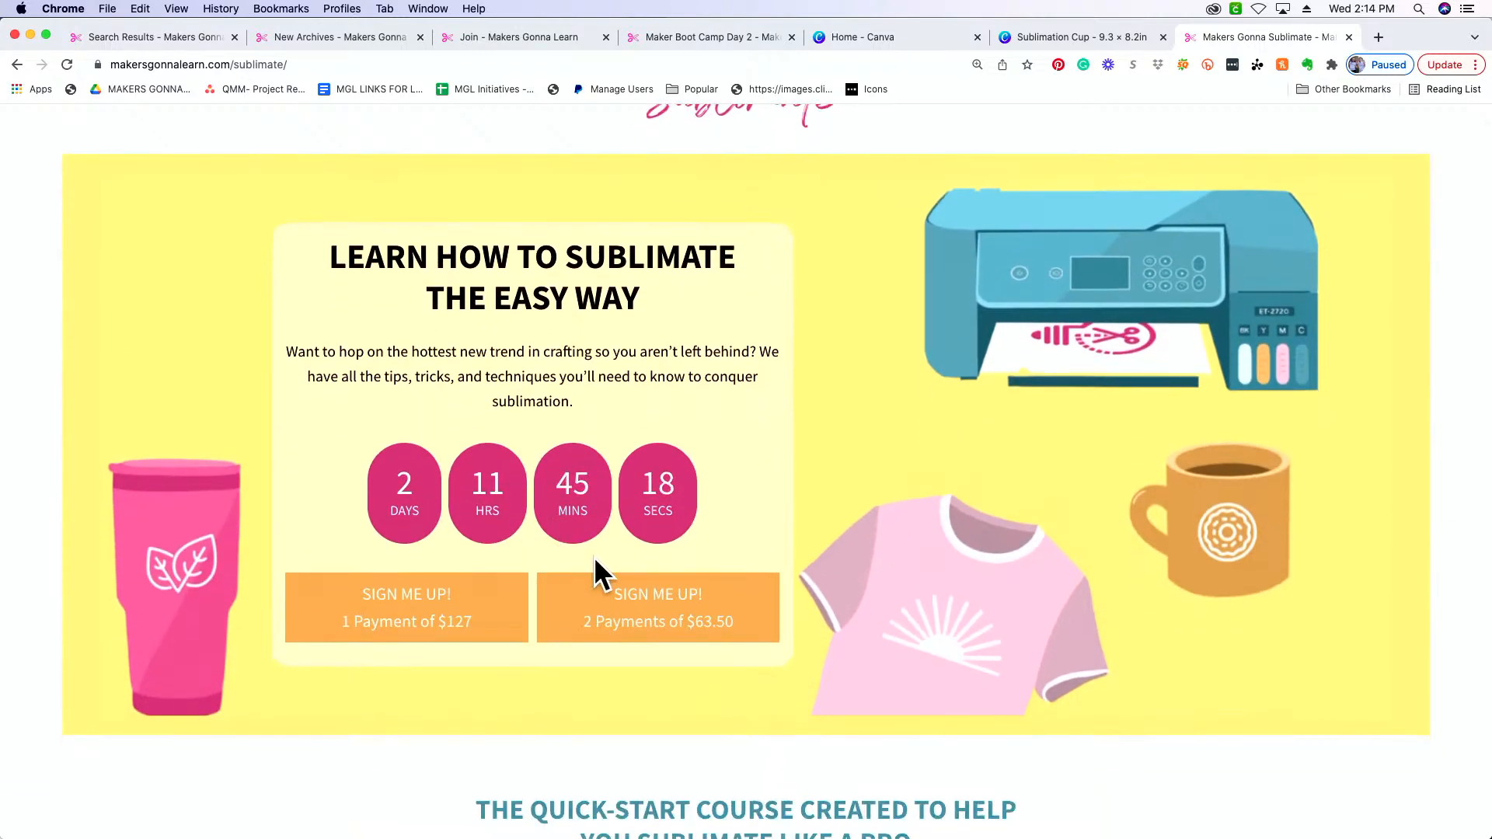